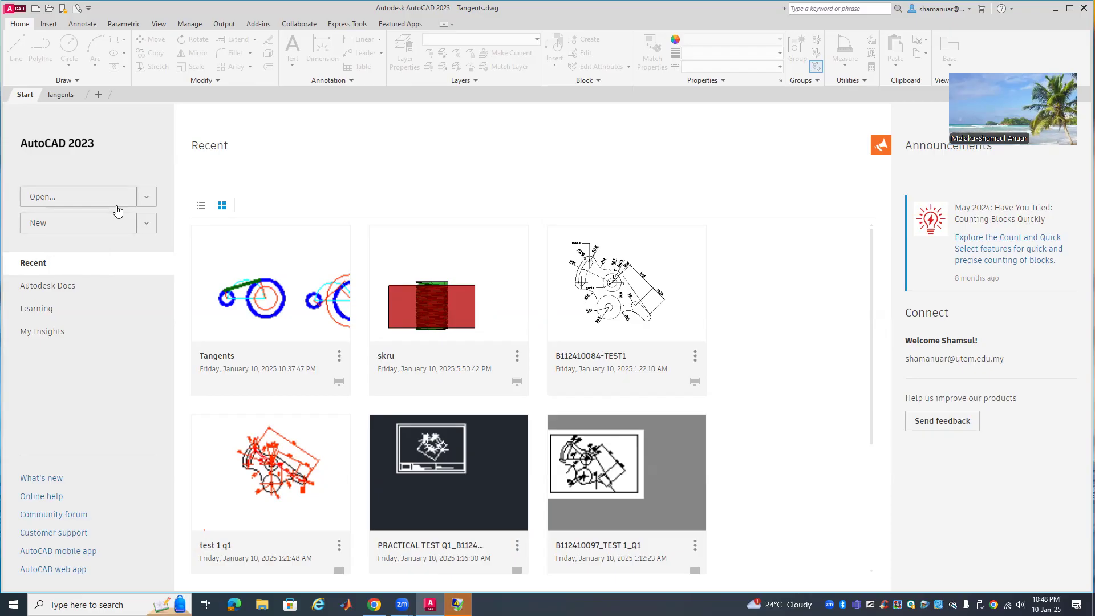
# Create a new drawing from the acadiso3D.dwt template via Browse templates
pyautogui.click(147, 224)
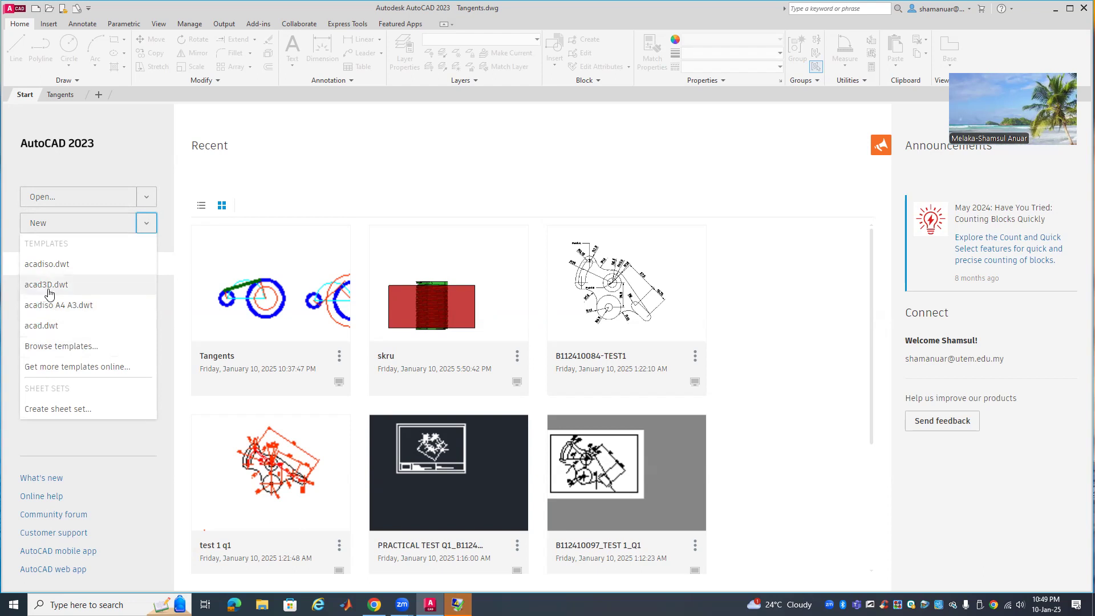
pyautogui.click(69, 346)
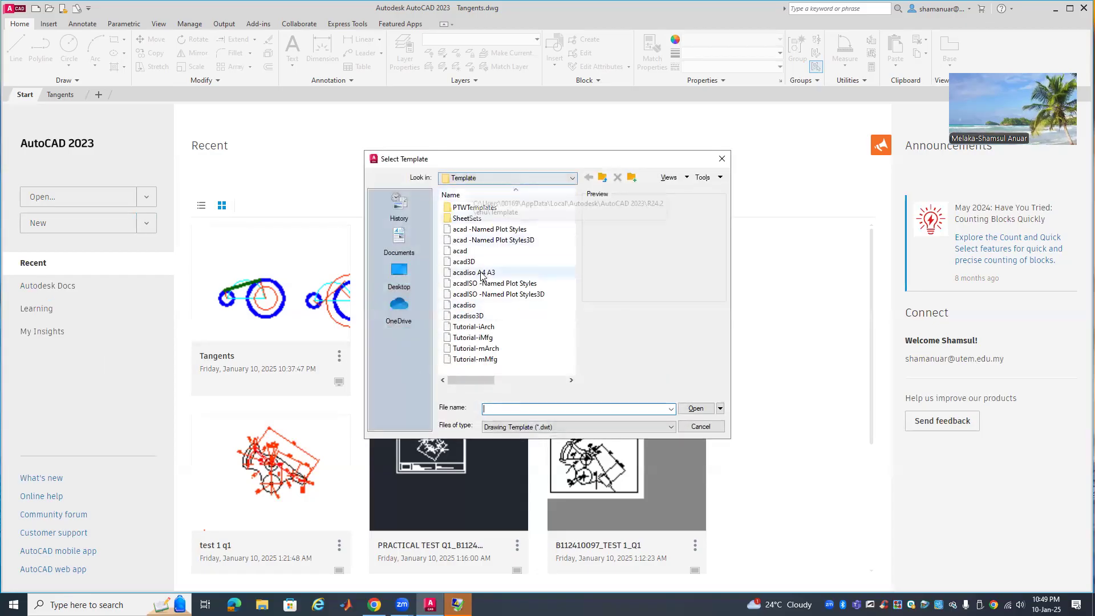
pyautogui.click(487, 317)
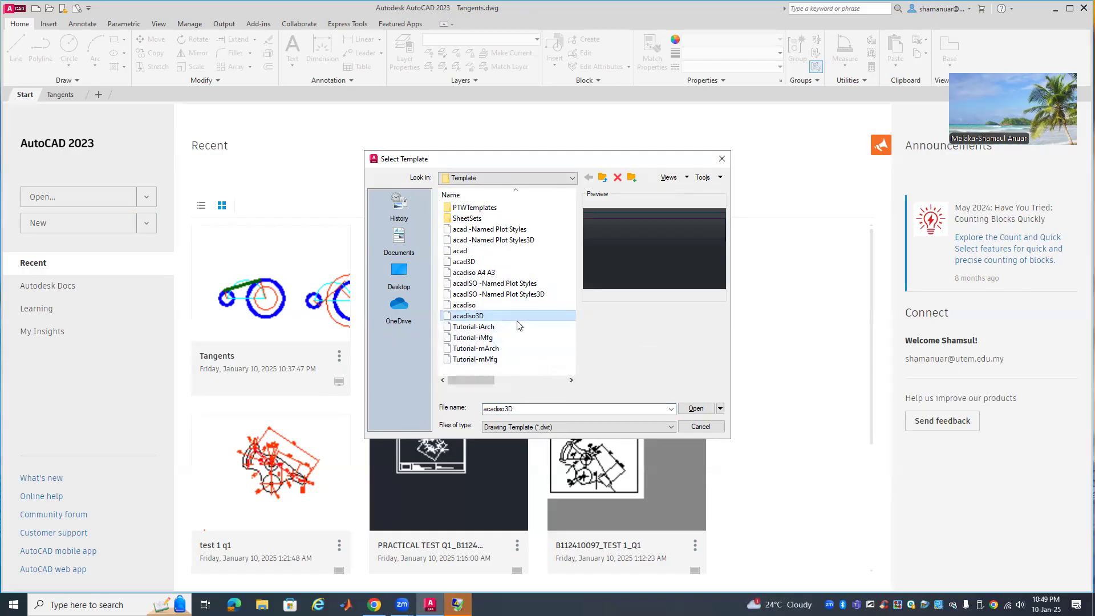
pyautogui.click(697, 409)
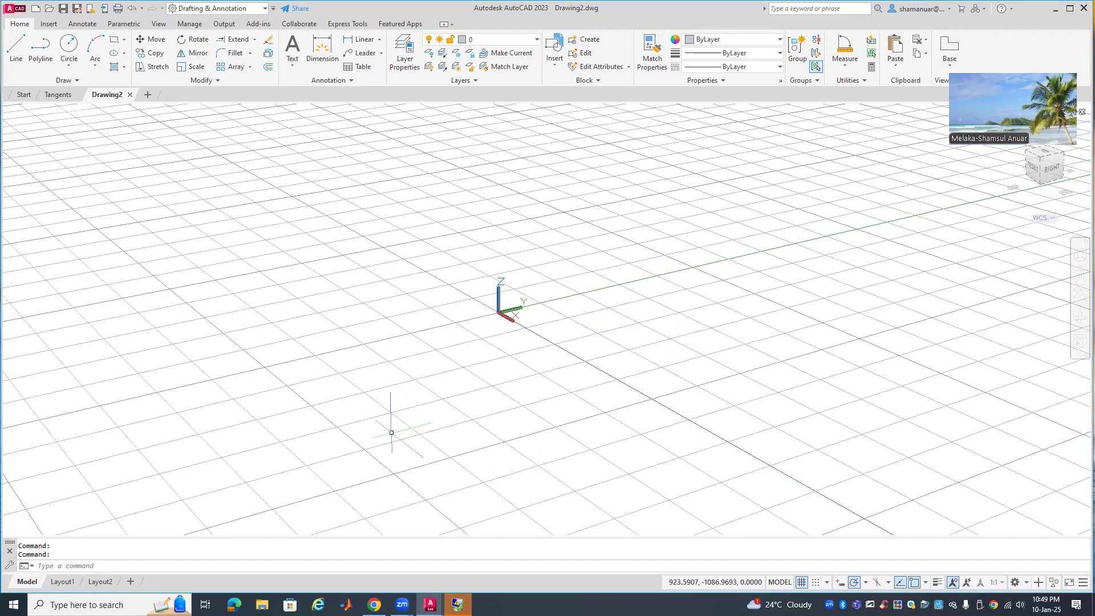
# Delete the default viewport on the Layout1 sheet
pyautogui.click(75, 584)
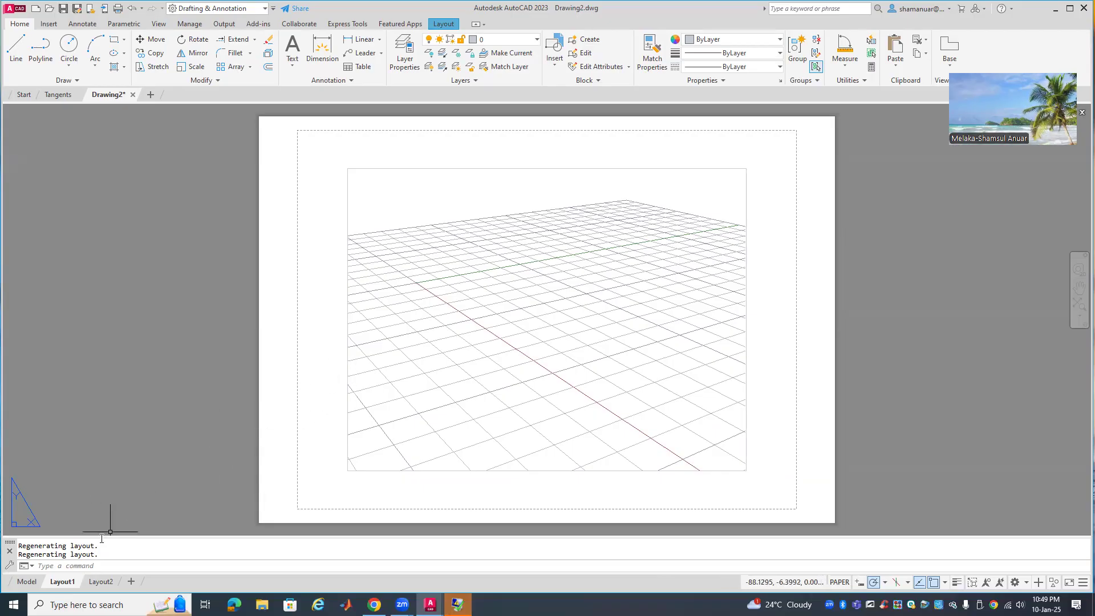
pyautogui.click(27, 582)
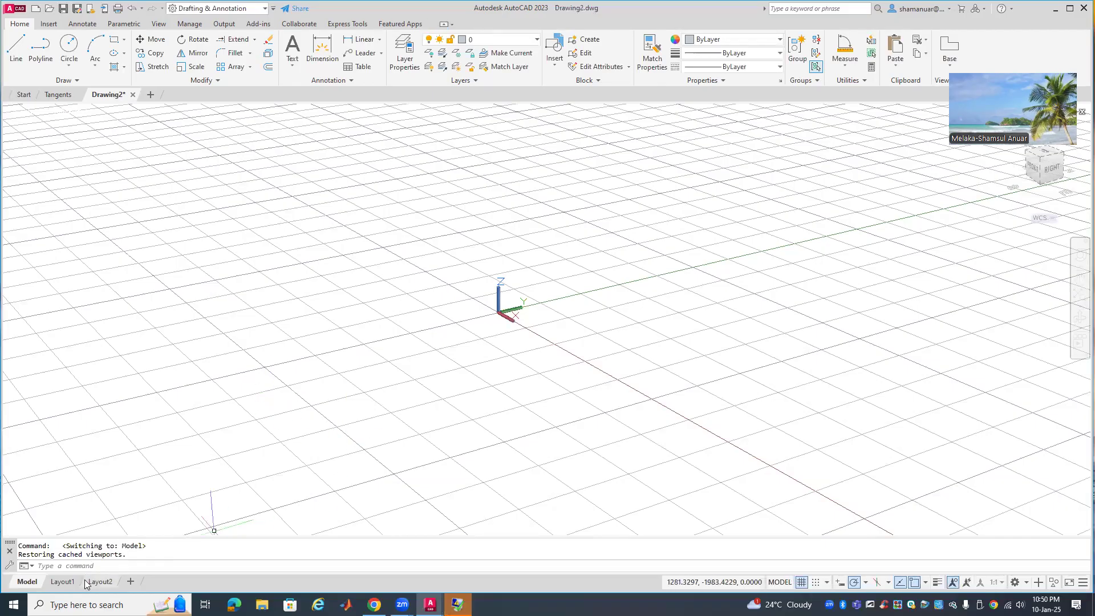
pyautogui.click(61, 582)
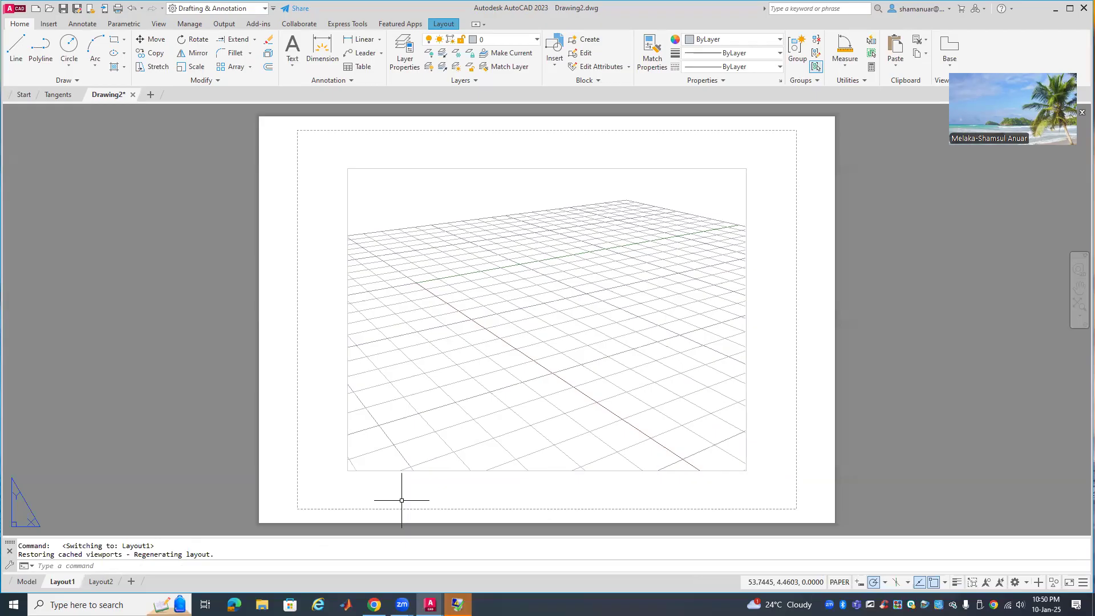
pyautogui.click(348, 458)
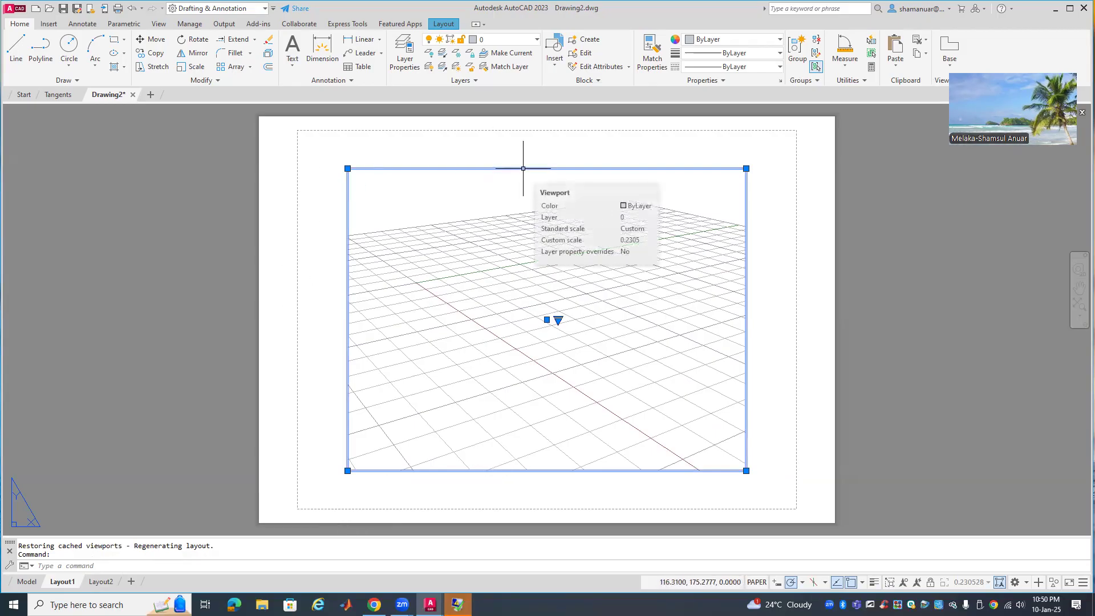
pyautogui.press('Delete')
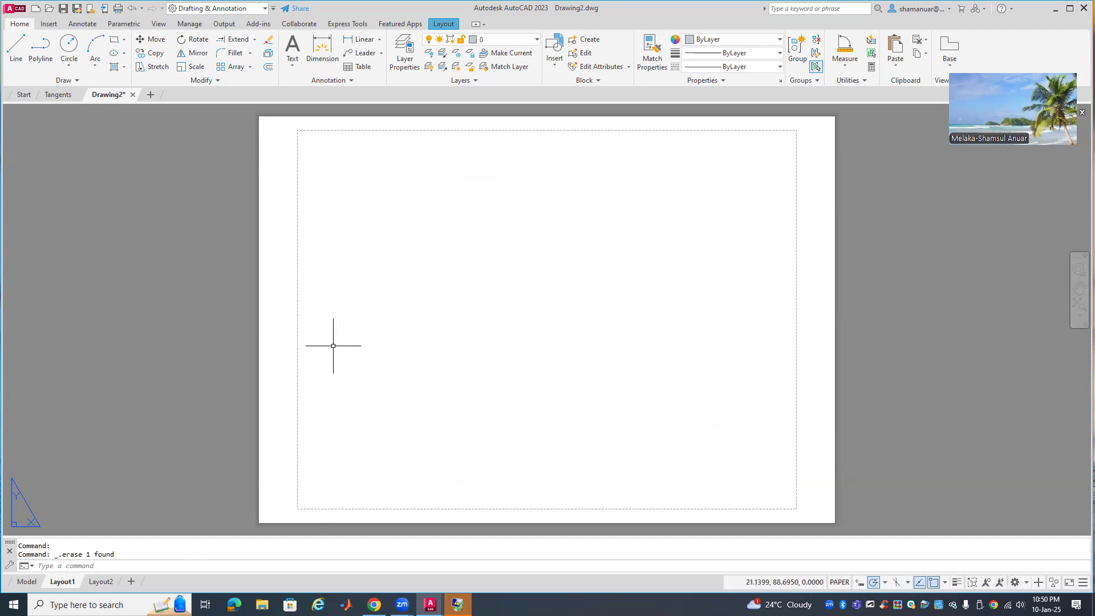
# Delete the Layout2 viewport as well and come back to Layout1
pyautogui.click(101, 582)
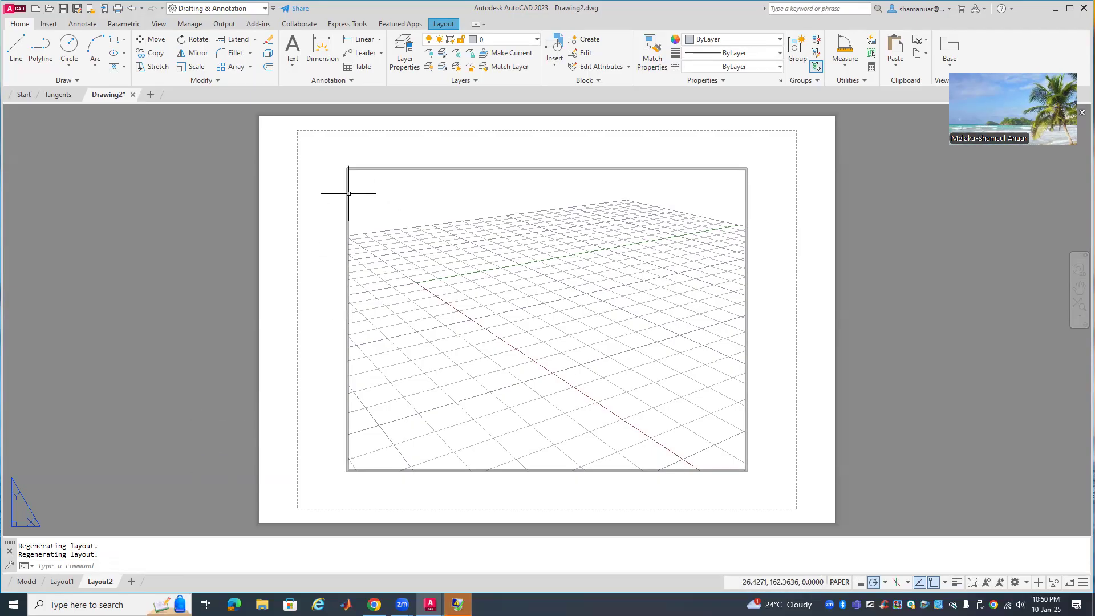
pyautogui.click(348, 215)
pyautogui.press('Delete')
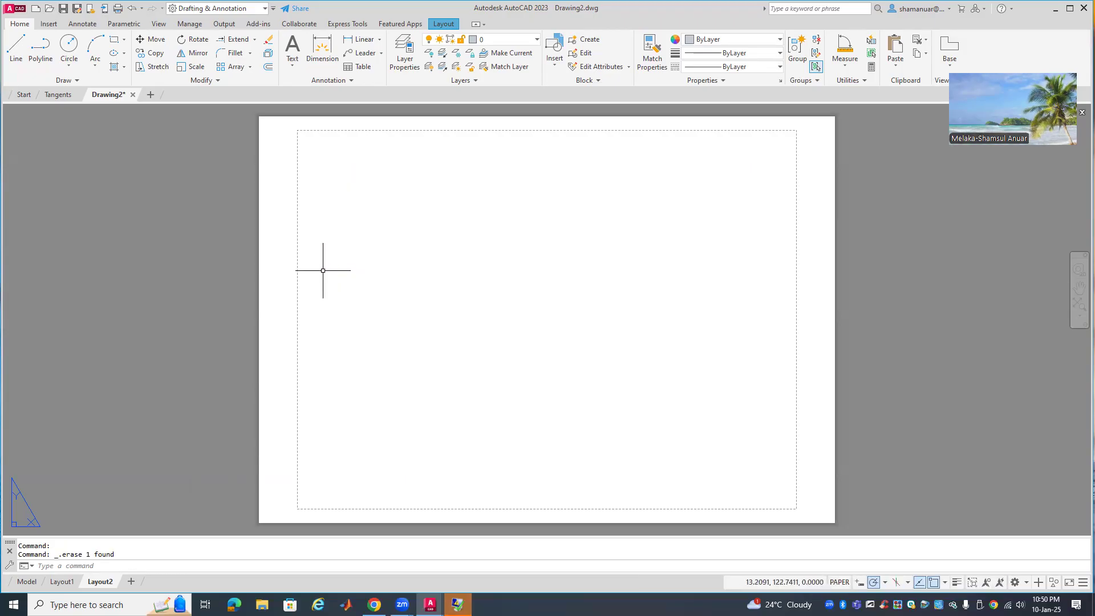
pyautogui.click(62, 582)
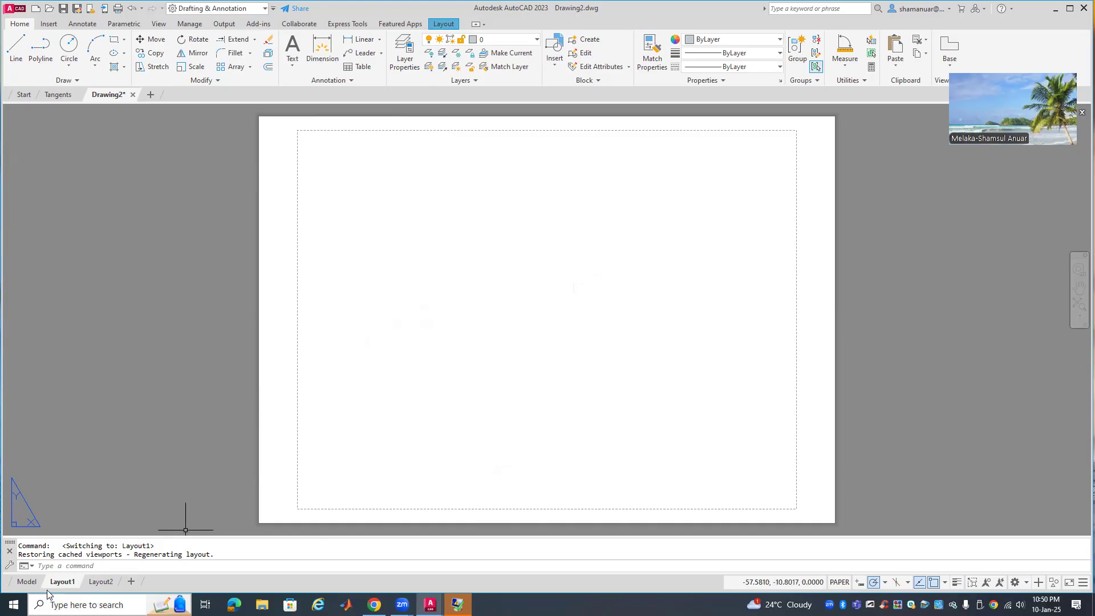
pyautogui.click(28, 582)
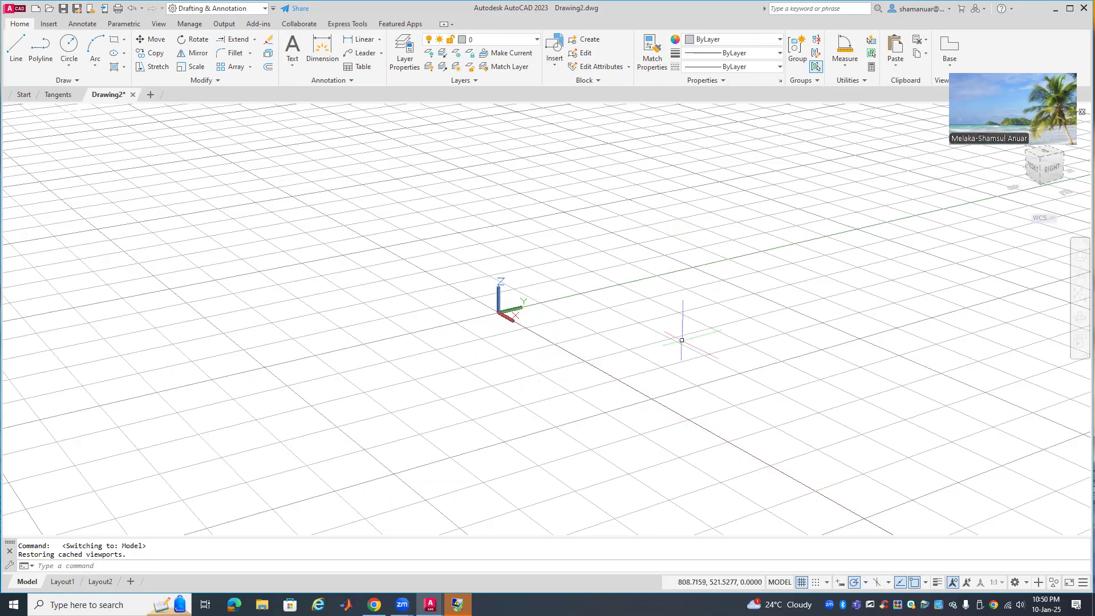
pyautogui.click(64, 581)
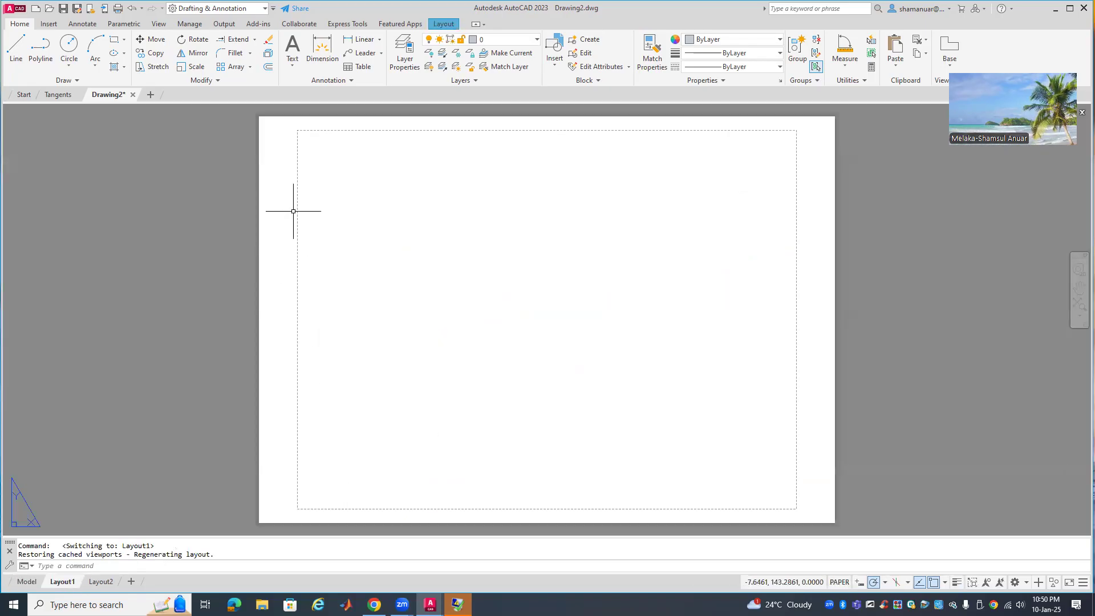
pyautogui.rightClick(64, 581)
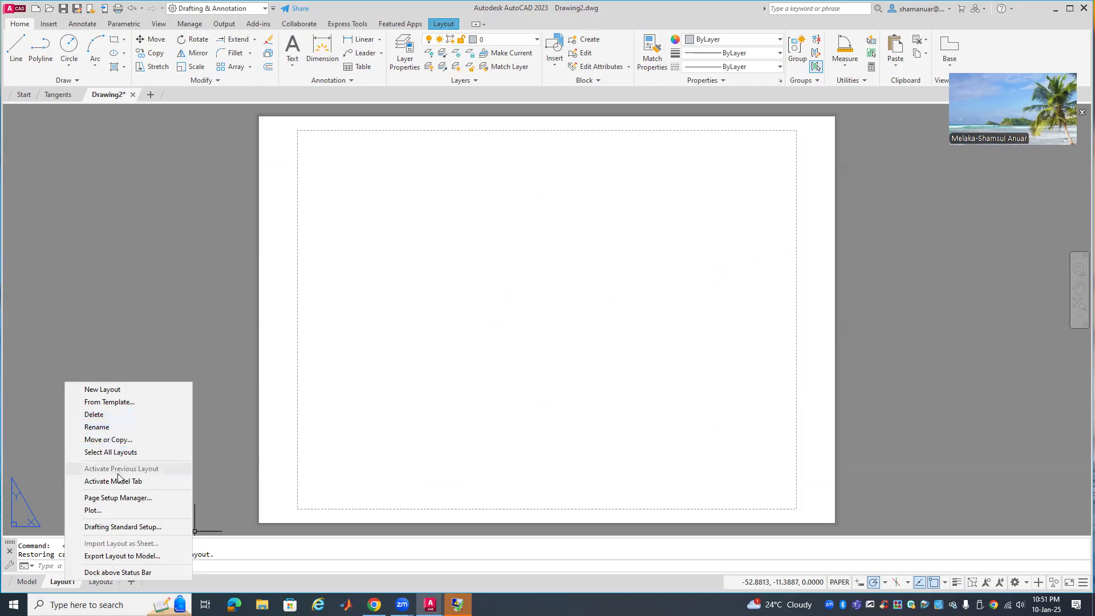
# Modify Layout1's page setup to Microsoft Print to PDF, A4 paper and acad.ctb plot style
pyautogui.click(135, 499)
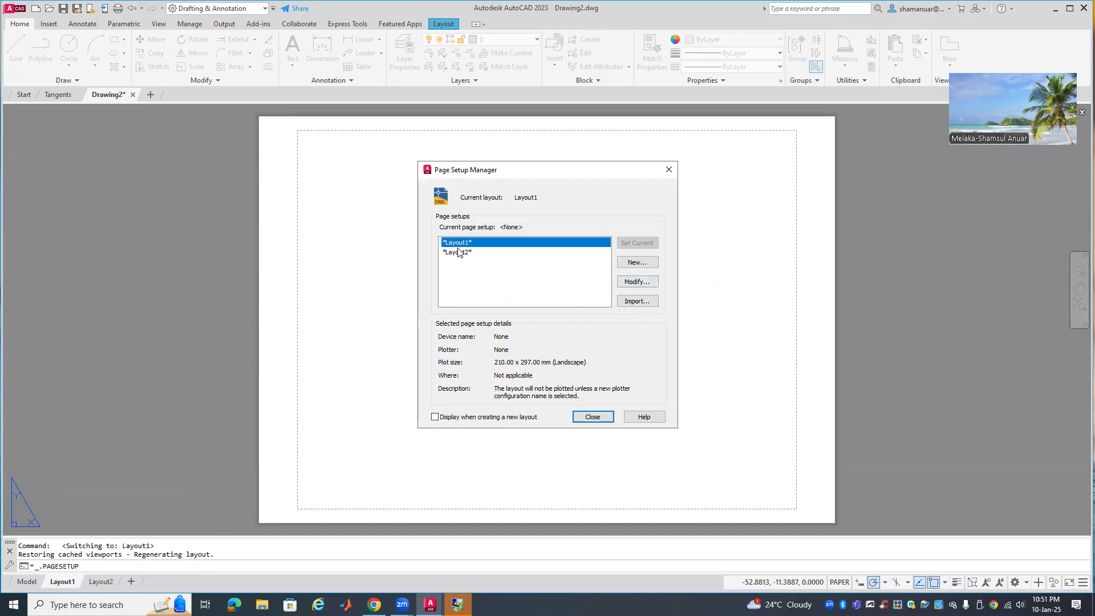
pyautogui.click(647, 284)
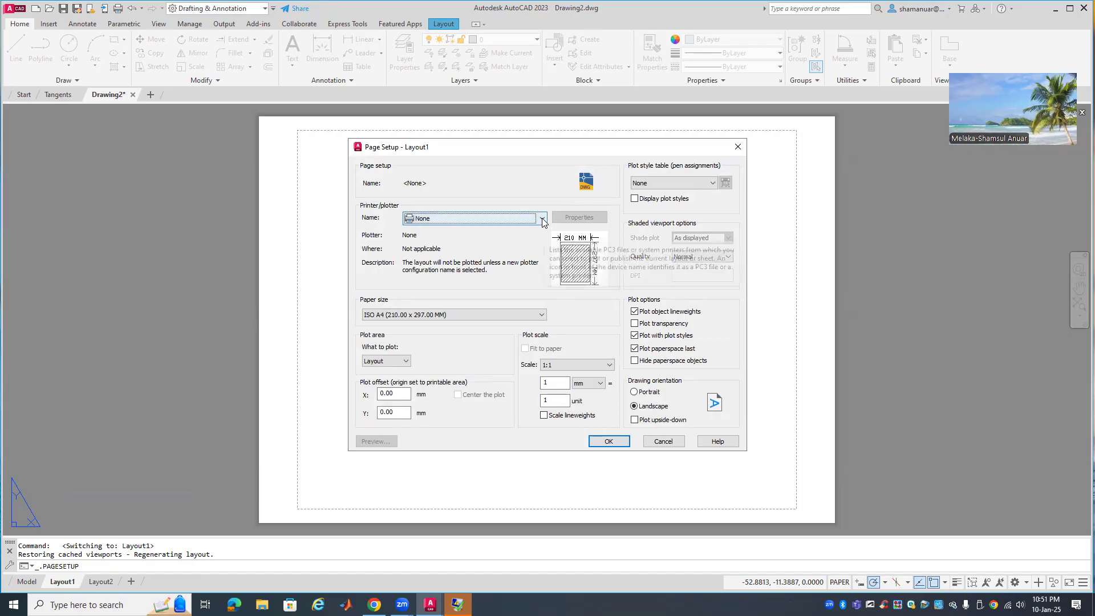
pyautogui.click(542, 221)
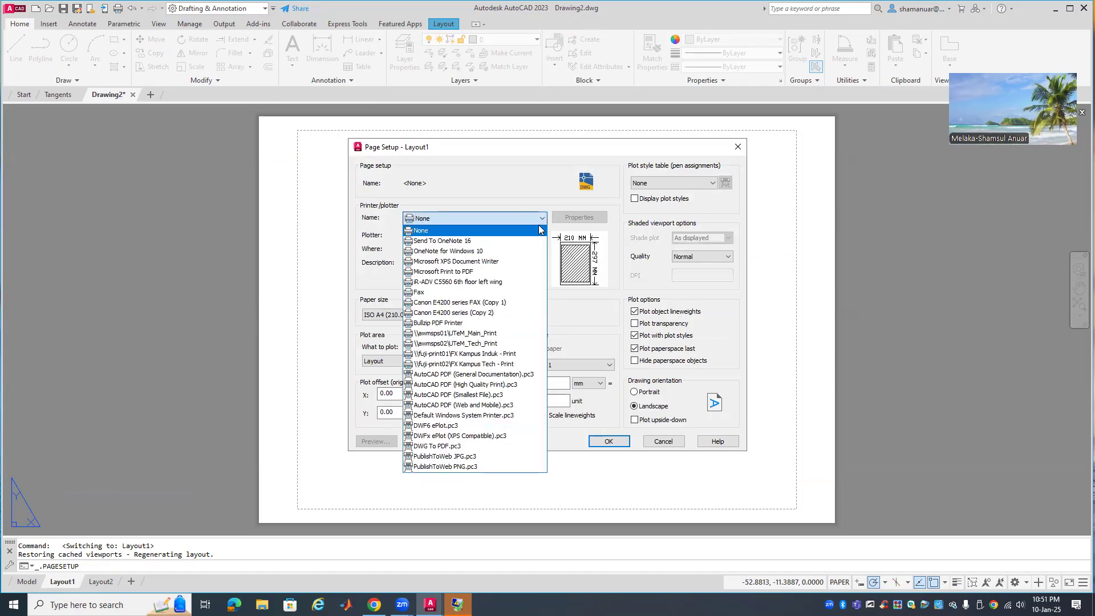
pyautogui.click(457, 274)
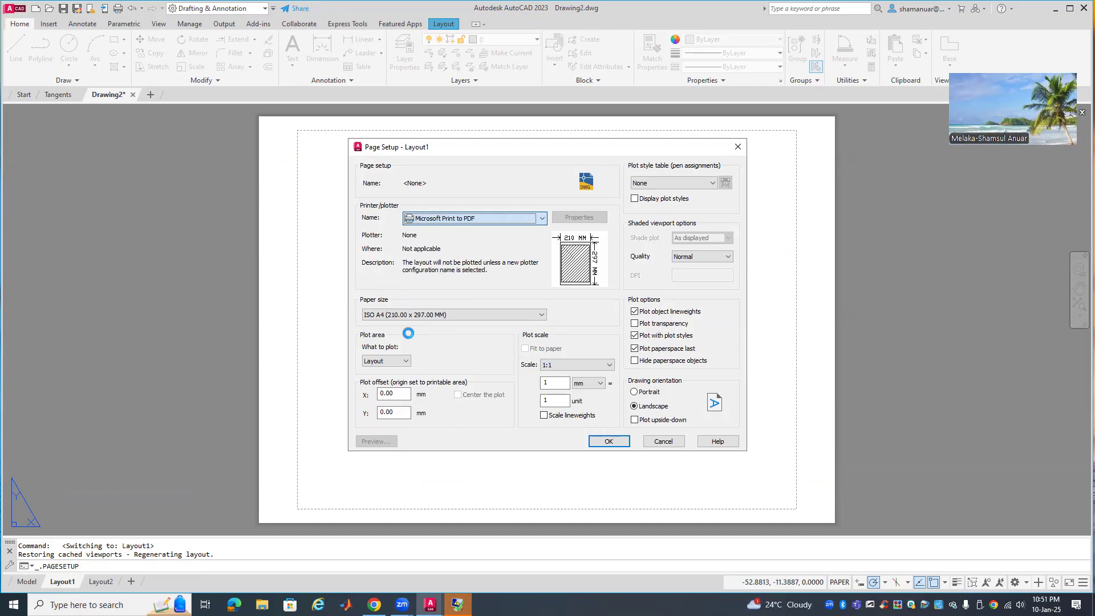
pyautogui.click(399, 315)
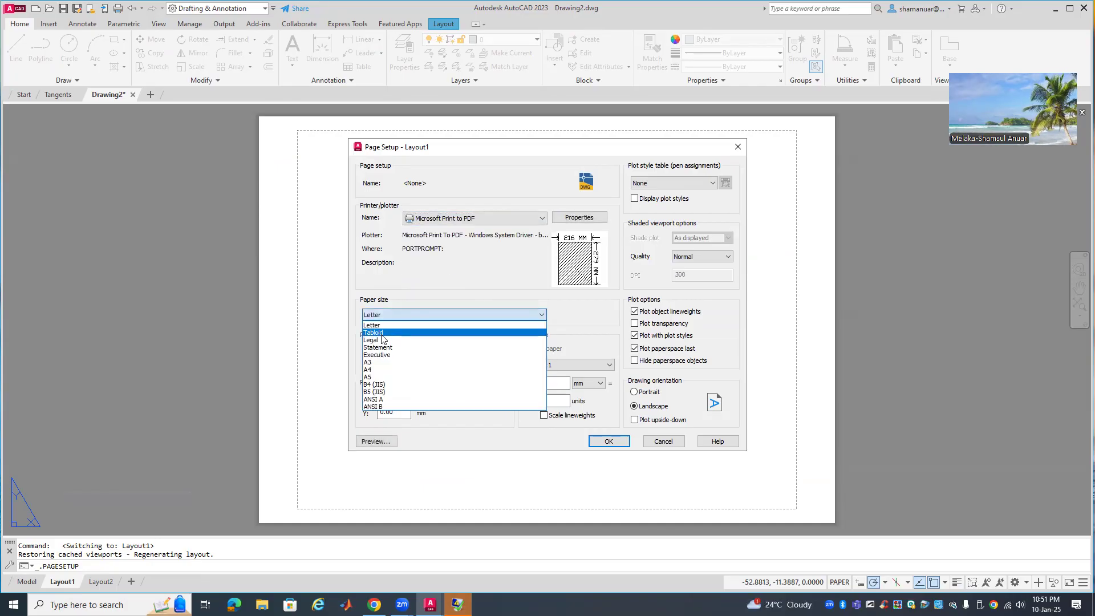
pyautogui.click(369, 370)
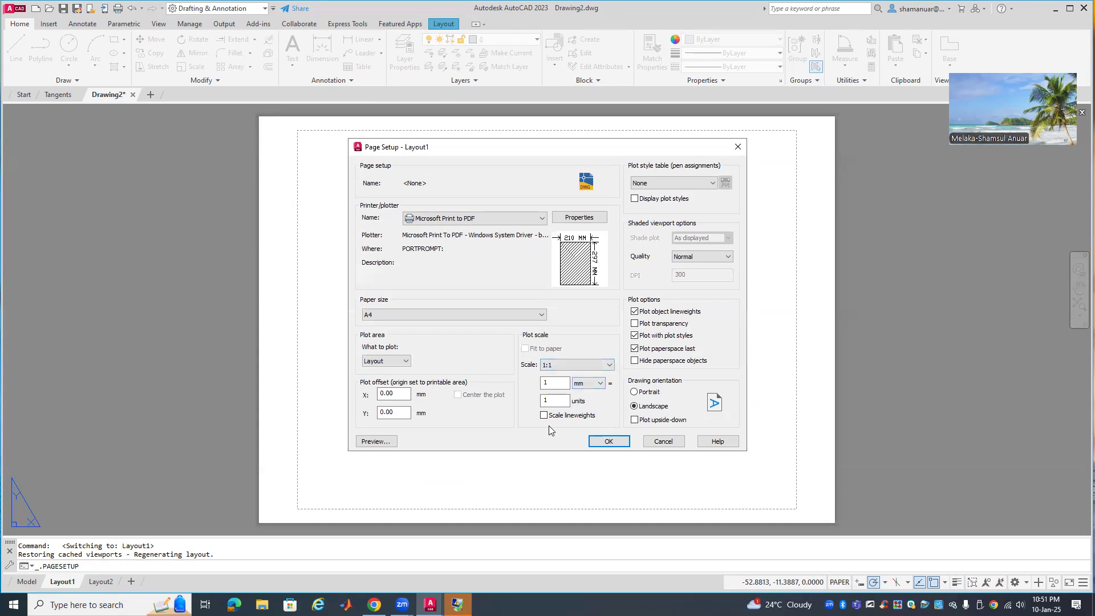
pyautogui.click(676, 183)
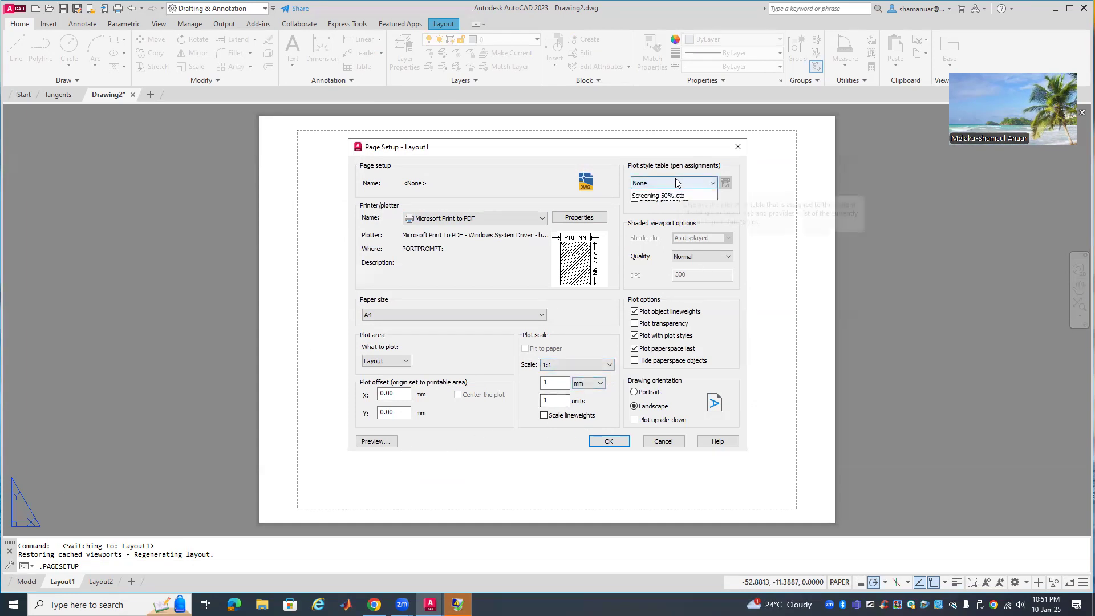
pyautogui.click(660, 205)
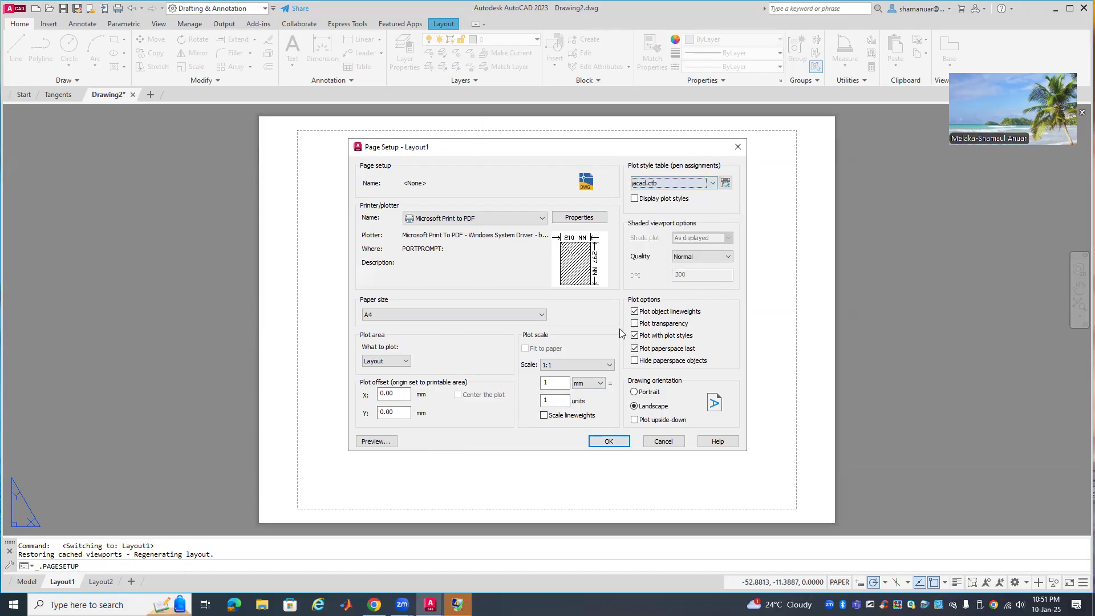
# Preview the A4 sheet, then accept the page setup and close the Page Setup Manager
pyautogui.click(376, 442)
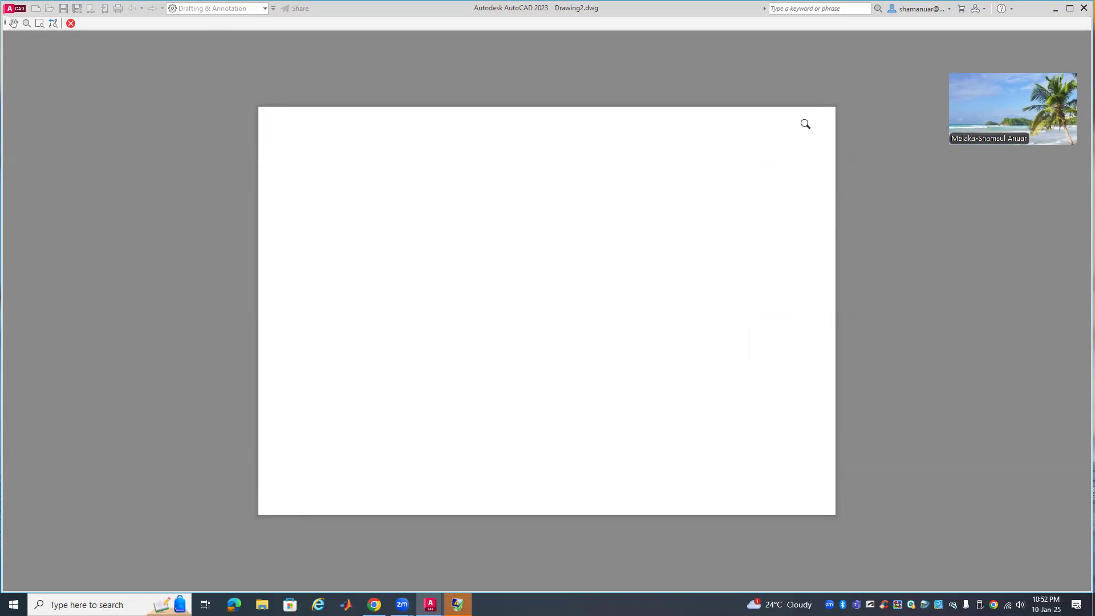
pyautogui.rightClick(864, 220)
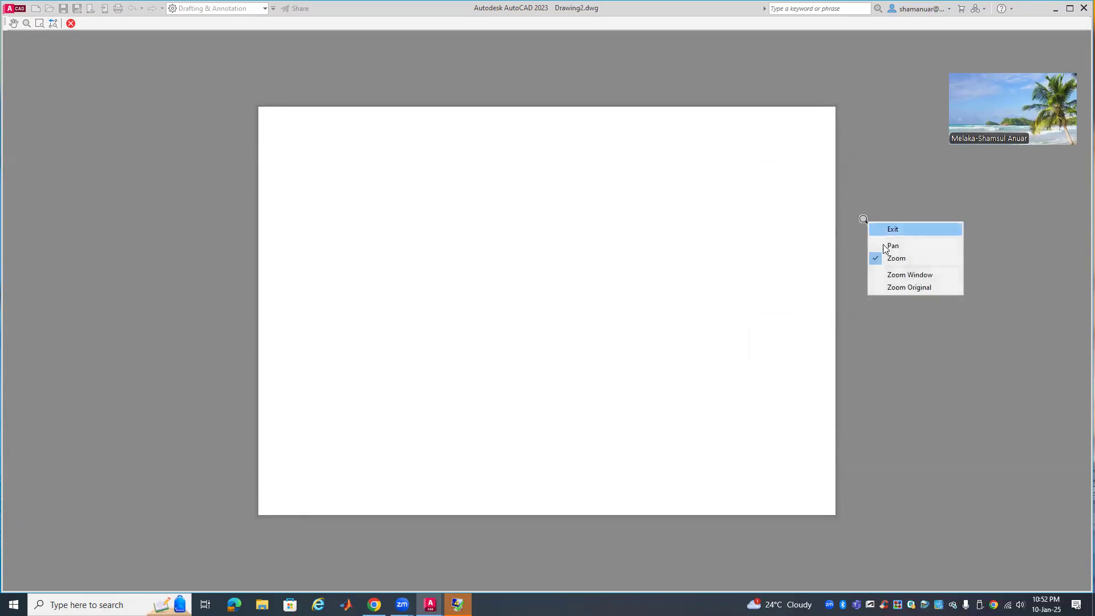
pyautogui.click(898, 229)
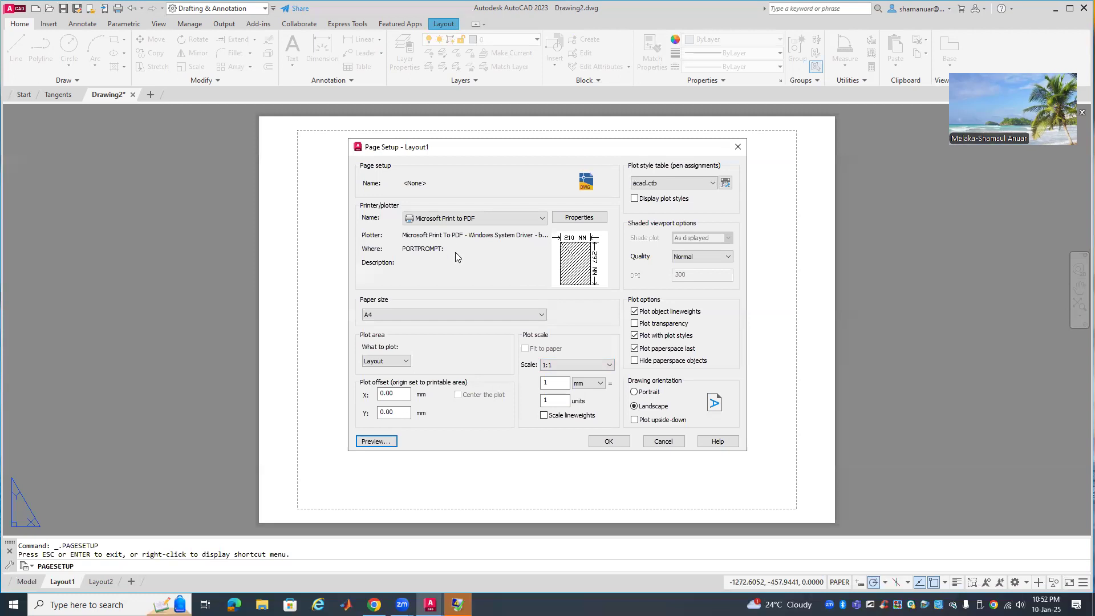
pyautogui.click(611, 442)
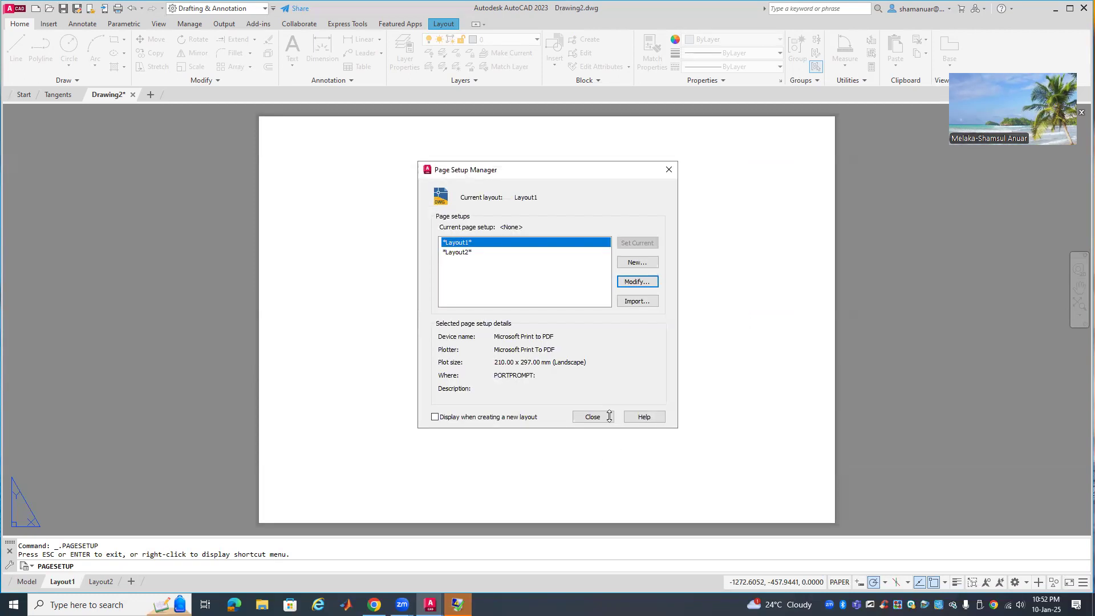
pyautogui.click(579, 418)
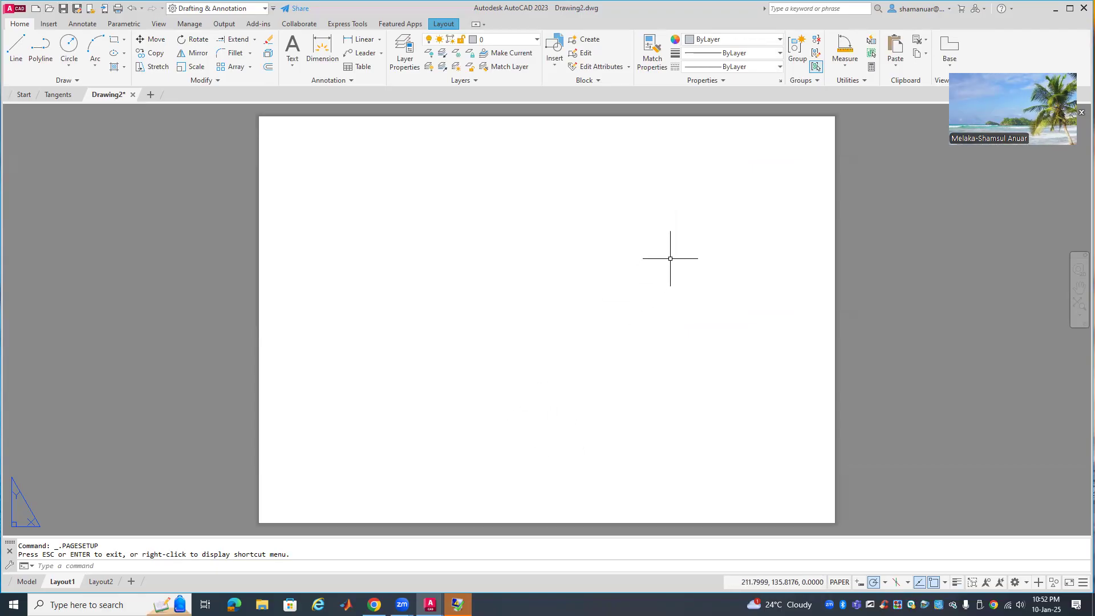
# Maximize the AutoCAD window and bring up the Insert ribbon tools
pyautogui.moveTo(1017, 57); pyautogui.dragTo(988, 277)
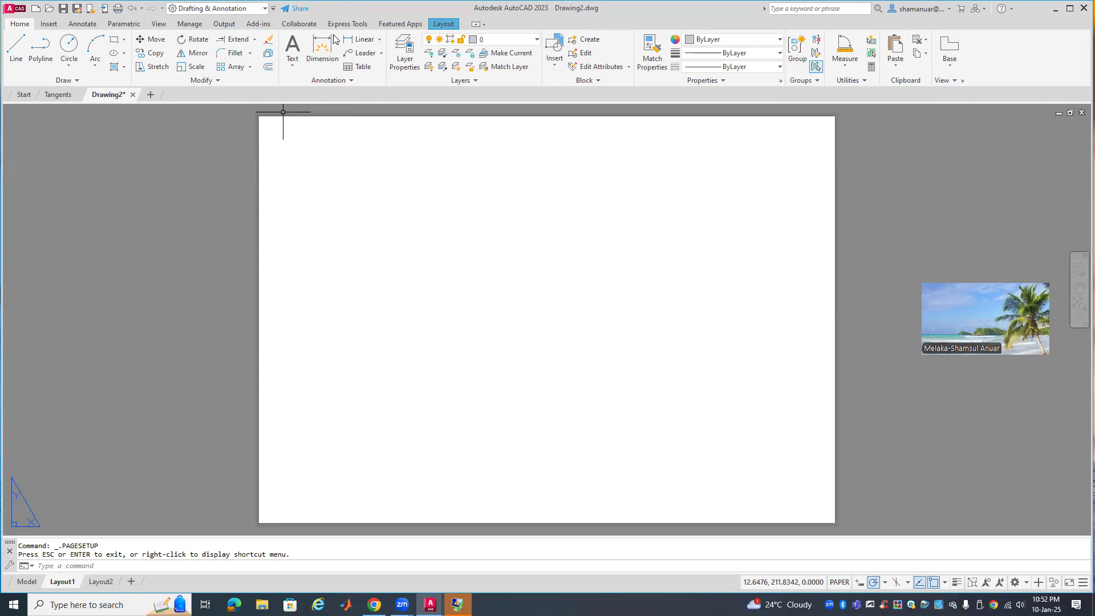
pyautogui.moveTo(336, 8); pyautogui.dragTo(414, 67)
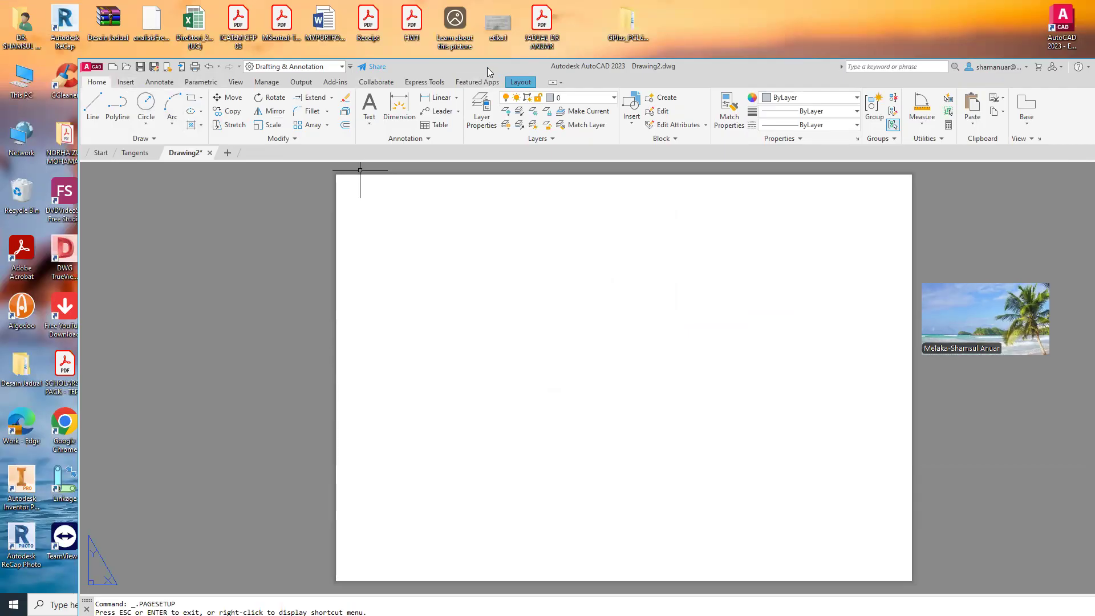
pyautogui.moveTo(487, 67); pyautogui.dragTo(374, 11)
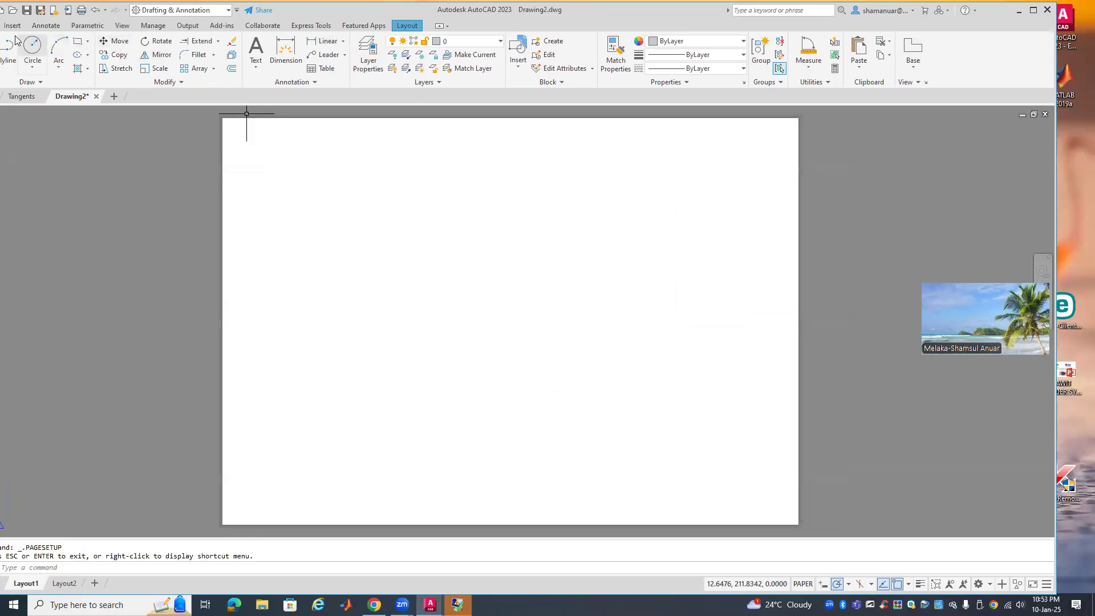
pyautogui.doubleClick(296, 11)
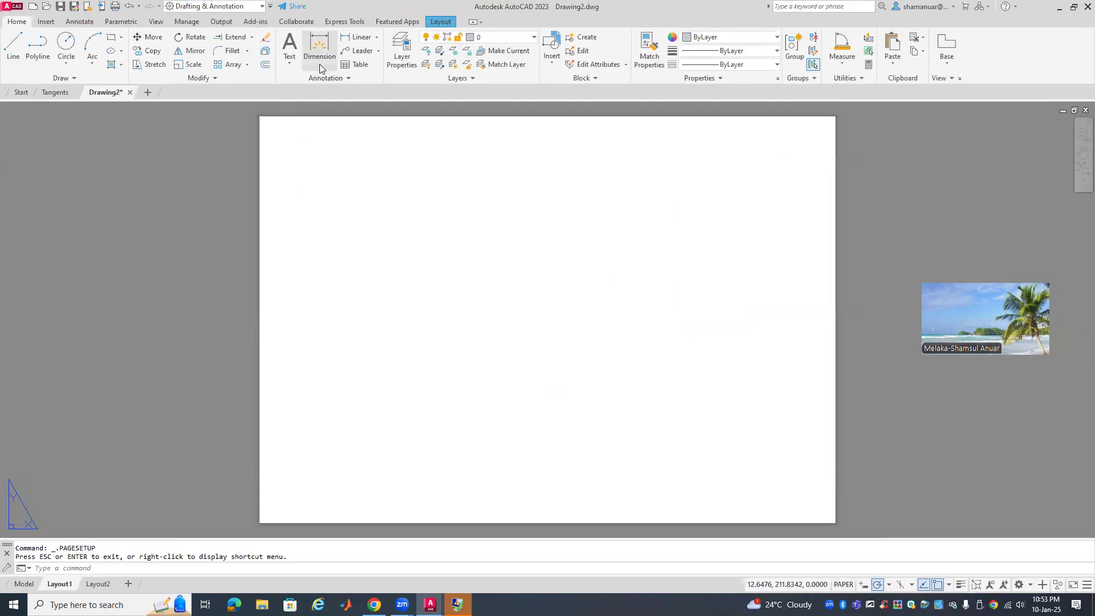
pyautogui.click(46, 21)
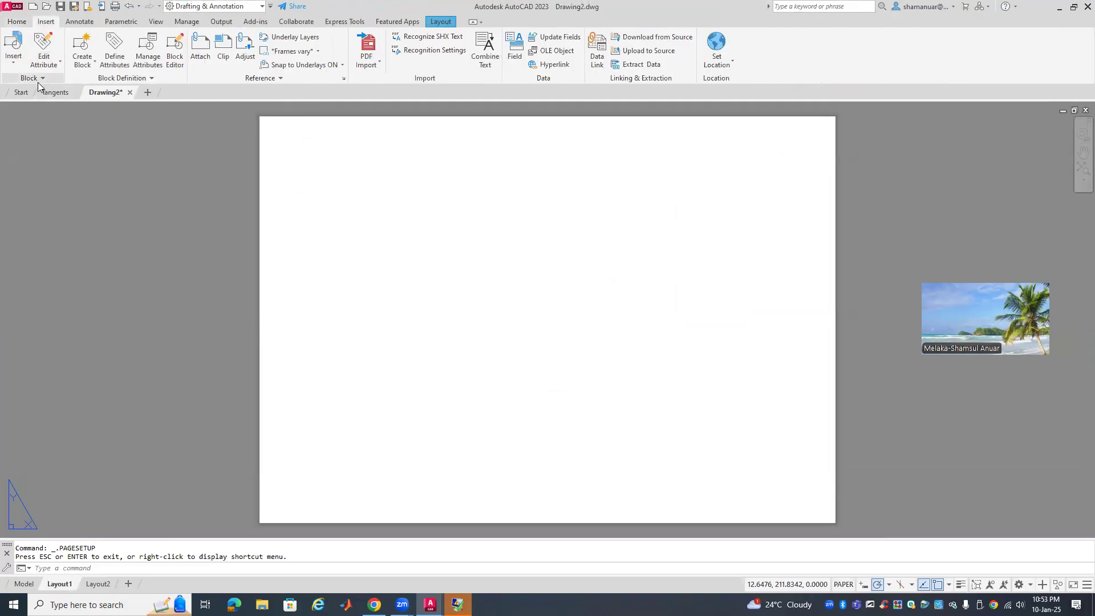
# Load DMC_A3.dwg through Blocks from Libraries and browse its blocks like DMC TITLE BLOCK and ISO_A3
pyautogui.click(21, 62)
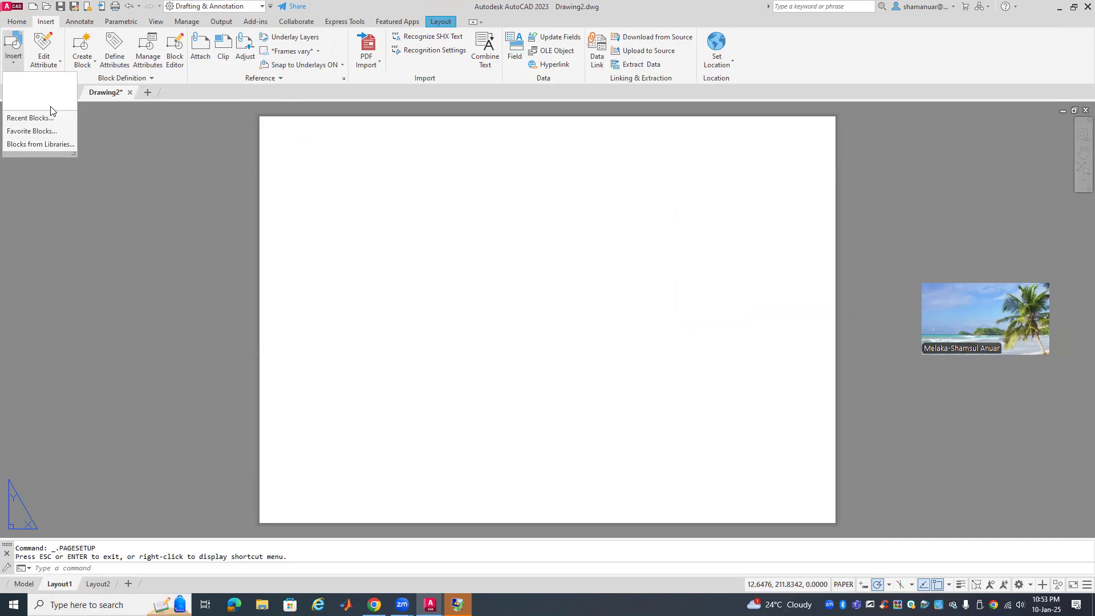
pyautogui.click(52, 147)
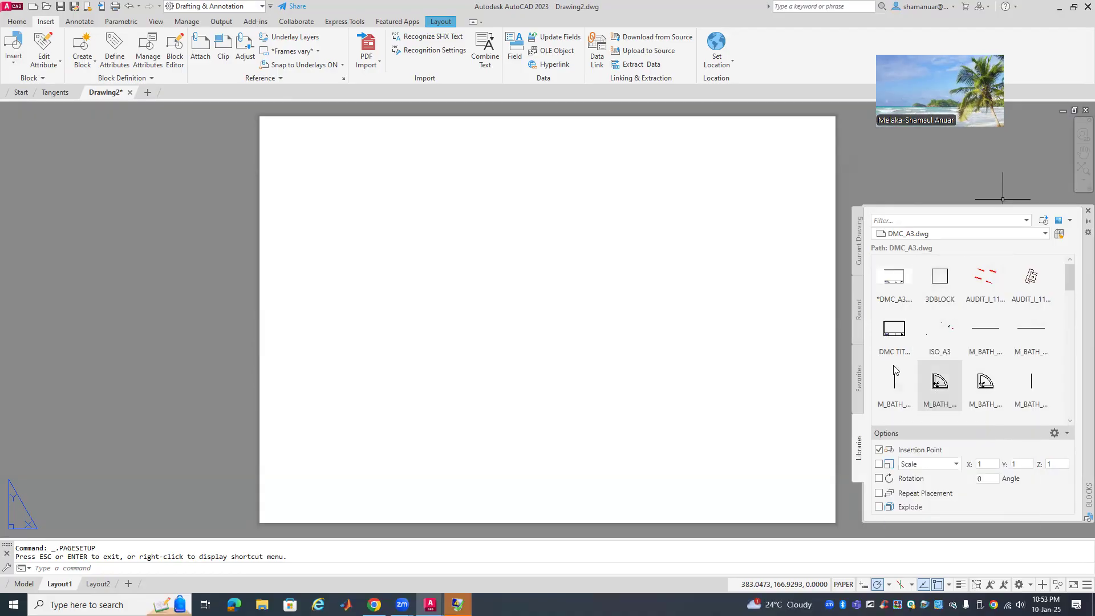
pyautogui.moveTo(887, 342)
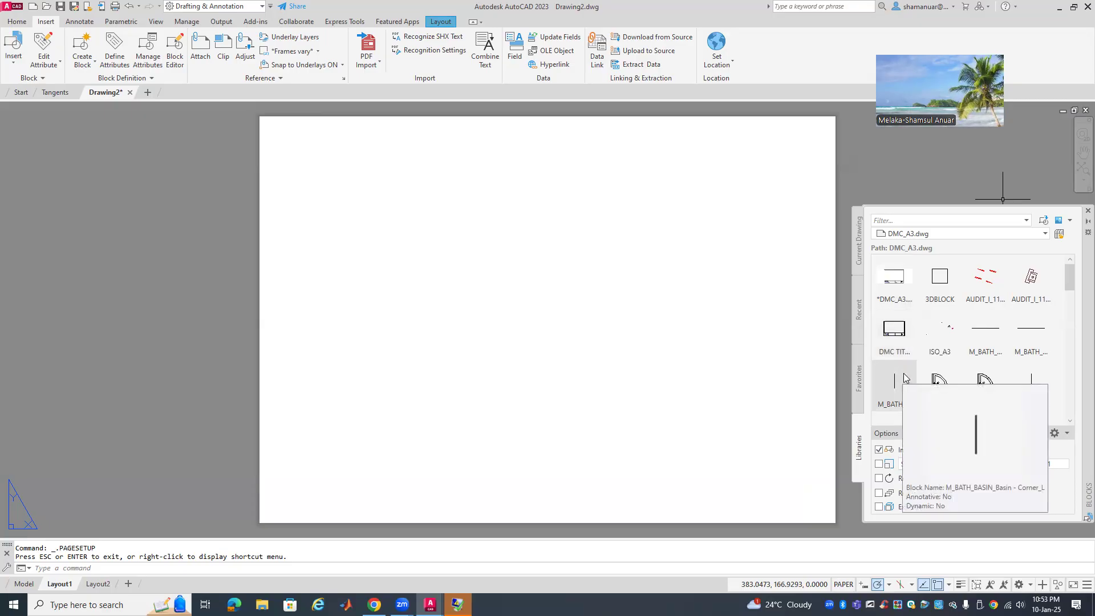
pyautogui.scroll(-1, 970, 388)
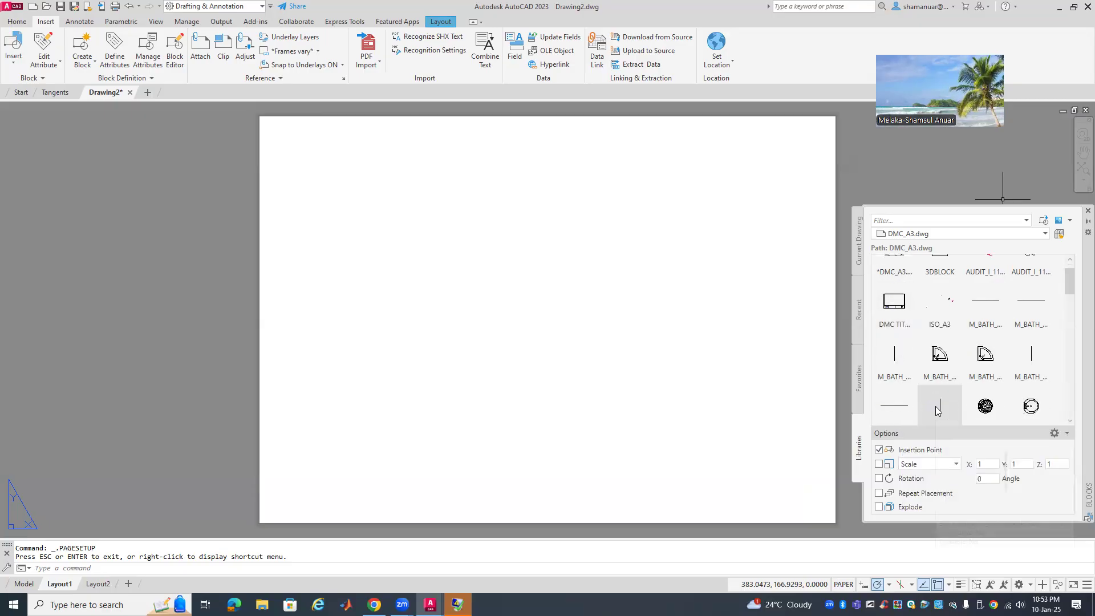
pyautogui.moveTo(958, 395)
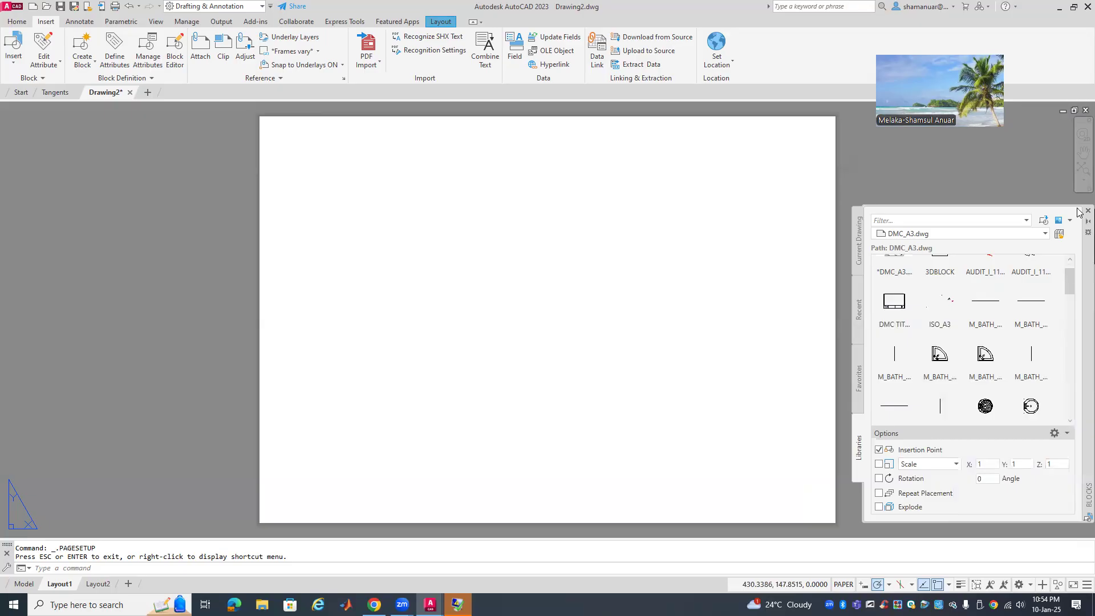
pyautogui.moveTo(1069, 281); pyautogui.dragTo(1057, 255)
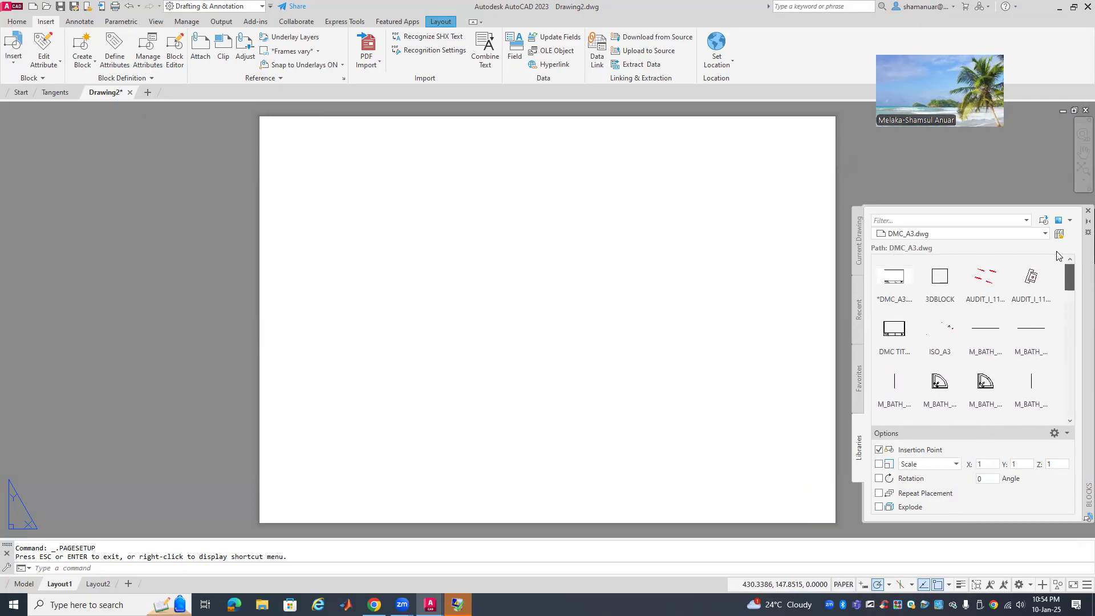
# Insert the DMC TITLE BLOCK at the lower left of the Layout1 sheet
pyautogui.click(887, 335)
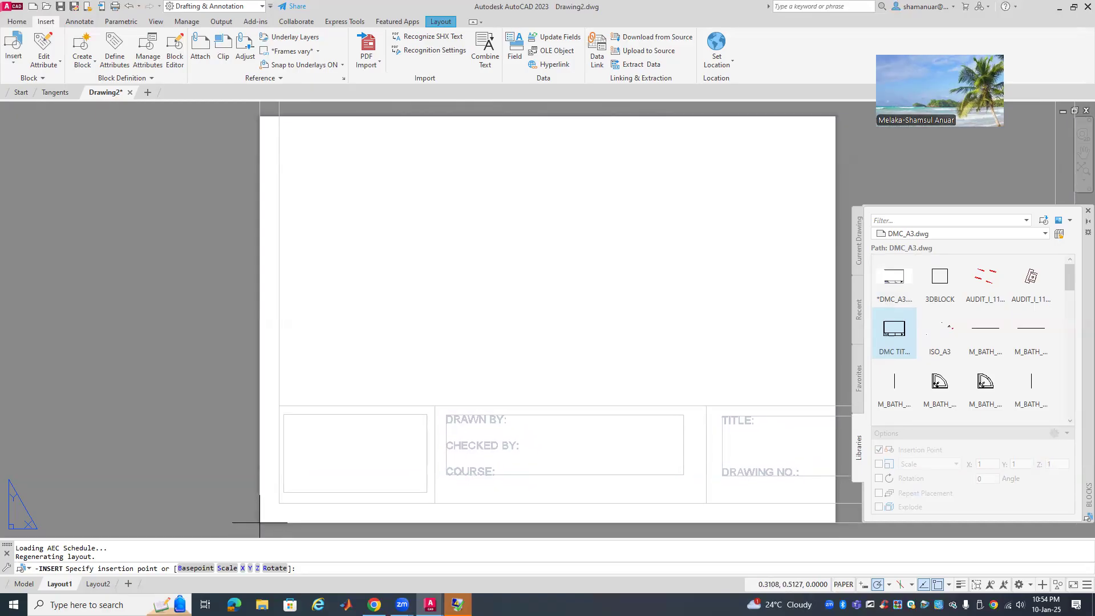
pyautogui.click(259, 522)
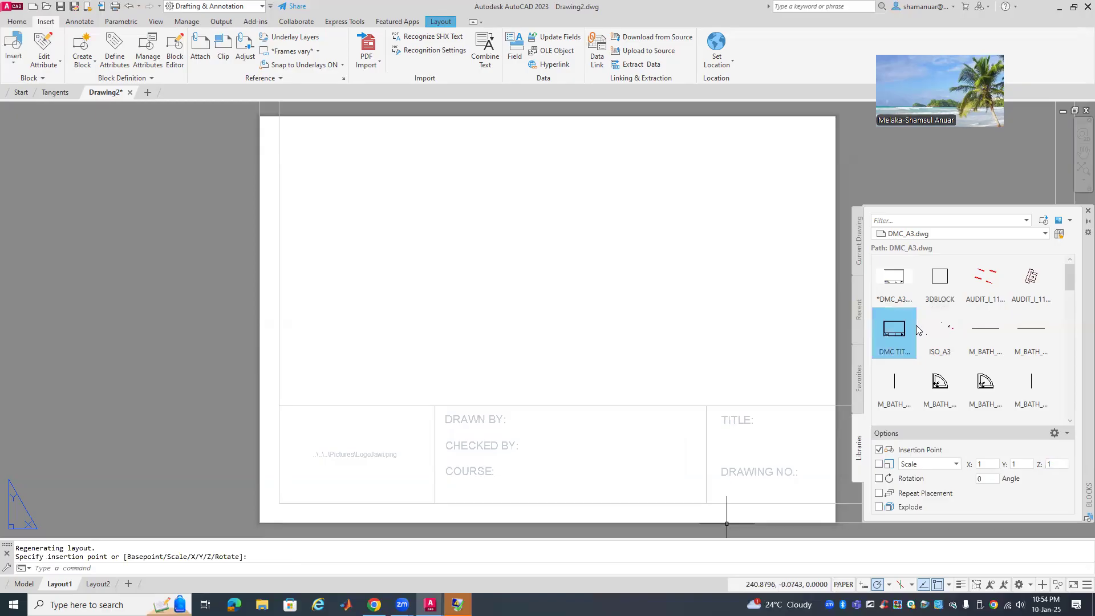
pyautogui.moveTo(911, 330)
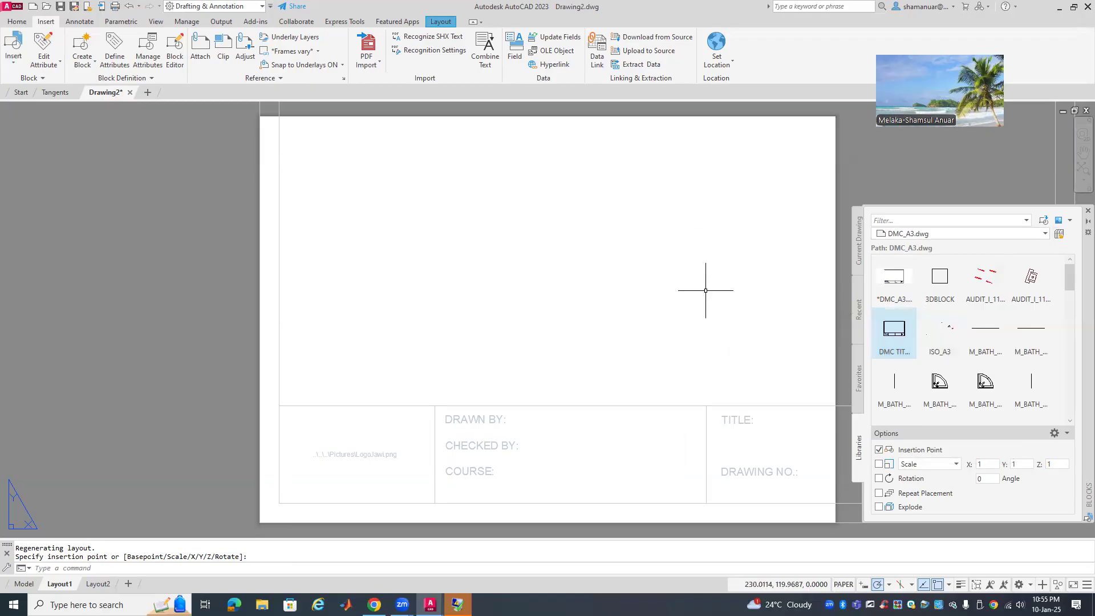
pyautogui.click(283, 490)
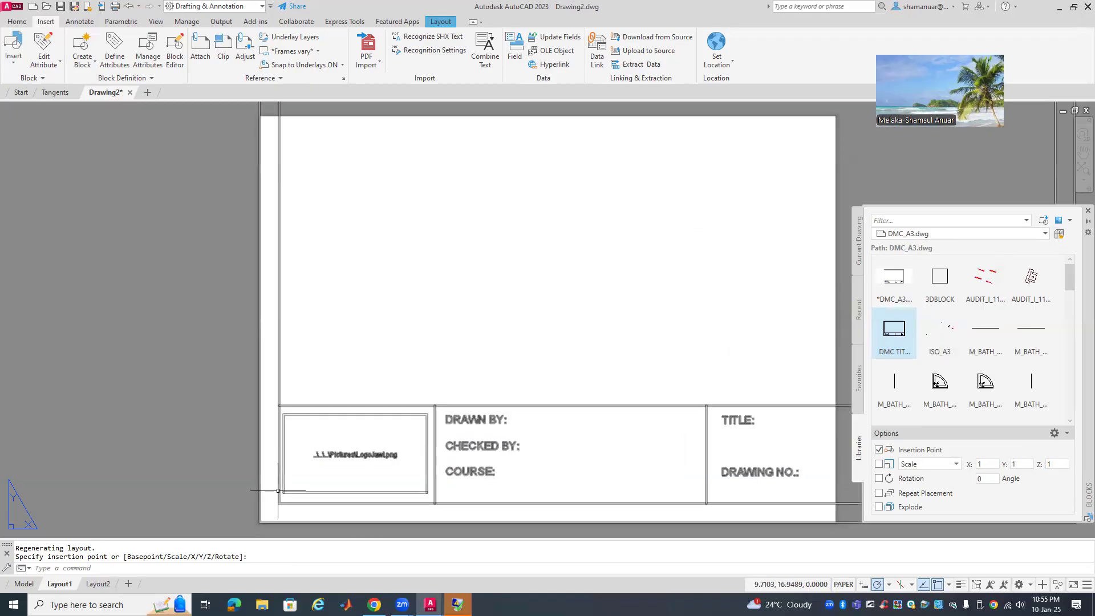
# Erase the misfit block and insert the DMC_A4 title block from DMC_A4.dwg at the sheet corner
pyautogui.press('Delete')
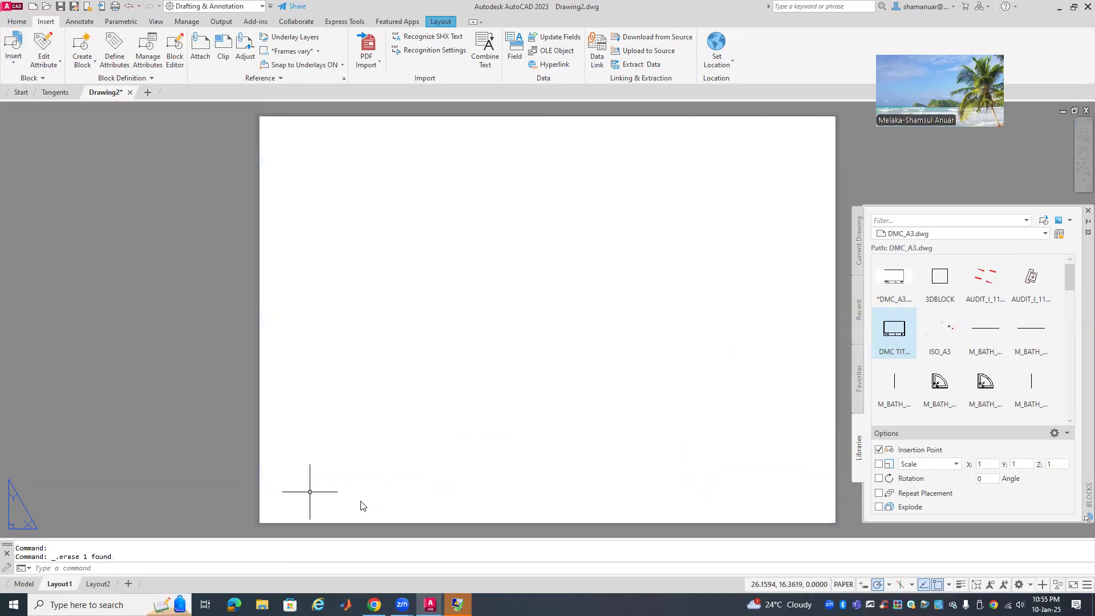
pyautogui.click(1059, 234)
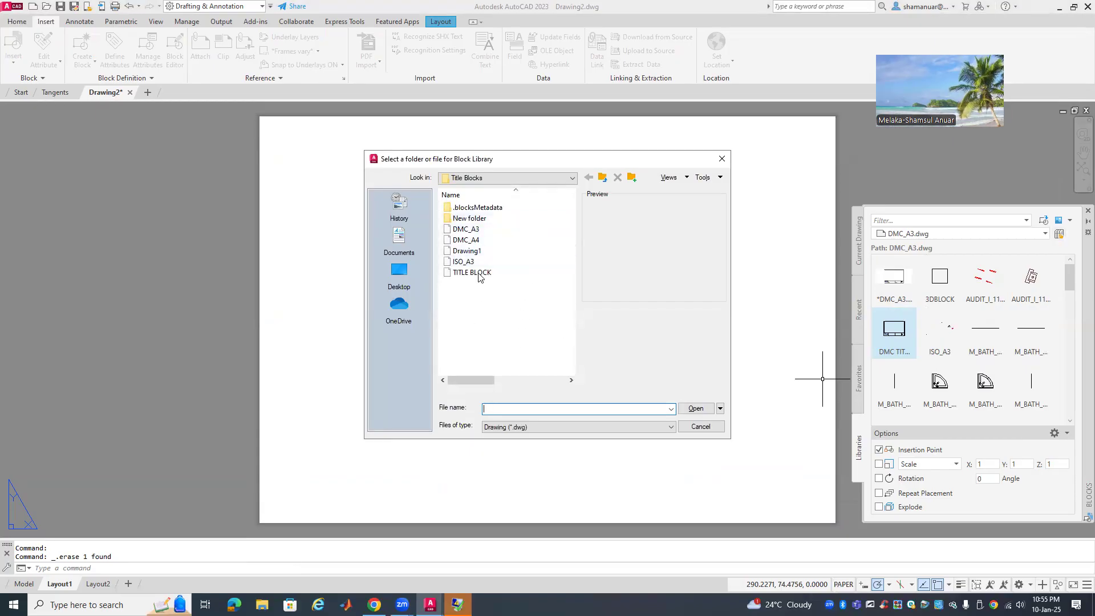
pyautogui.click(466, 240)
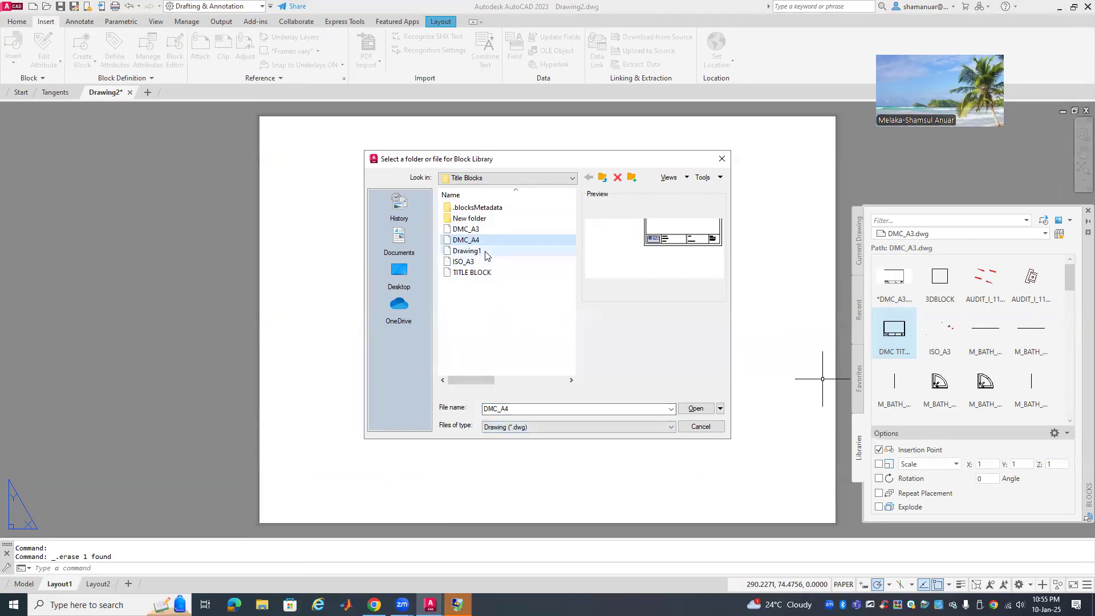
pyautogui.click(697, 408)
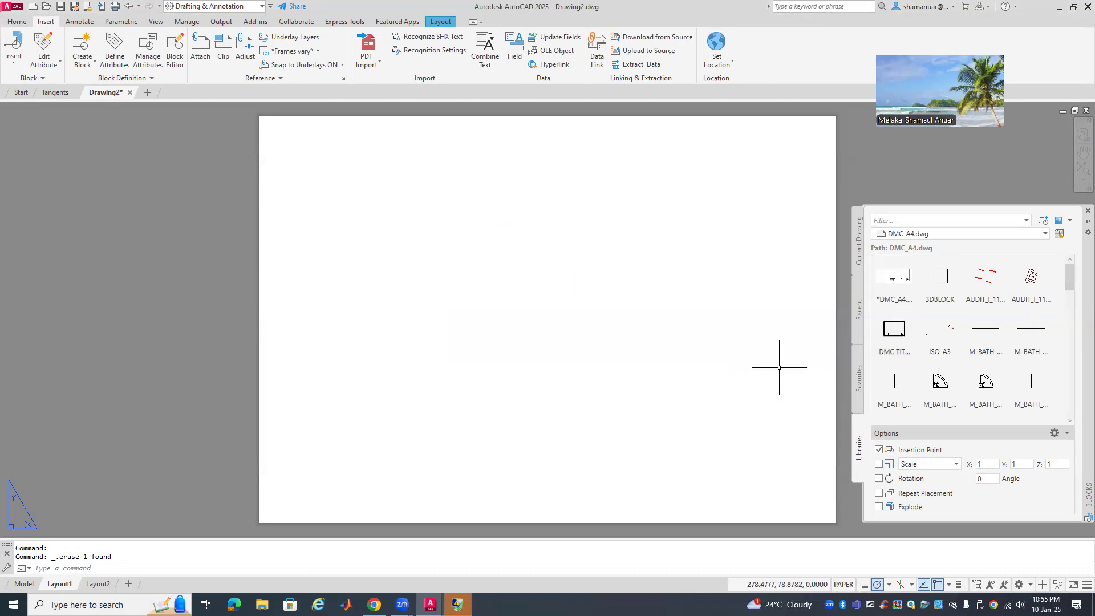
pyautogui.click(894, 278)
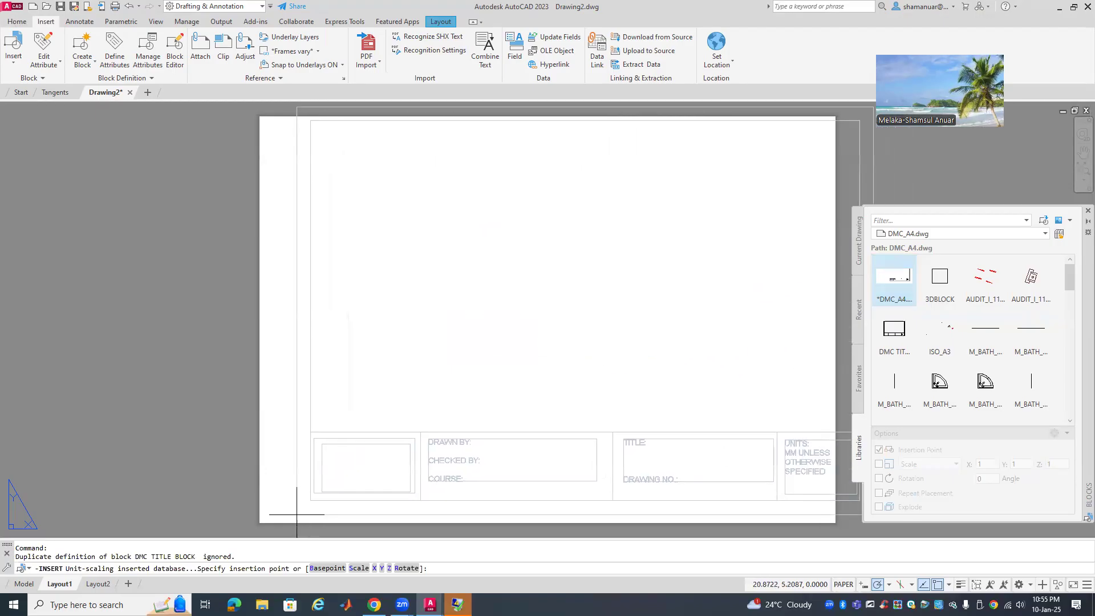
pyautogui.click(260, 523)
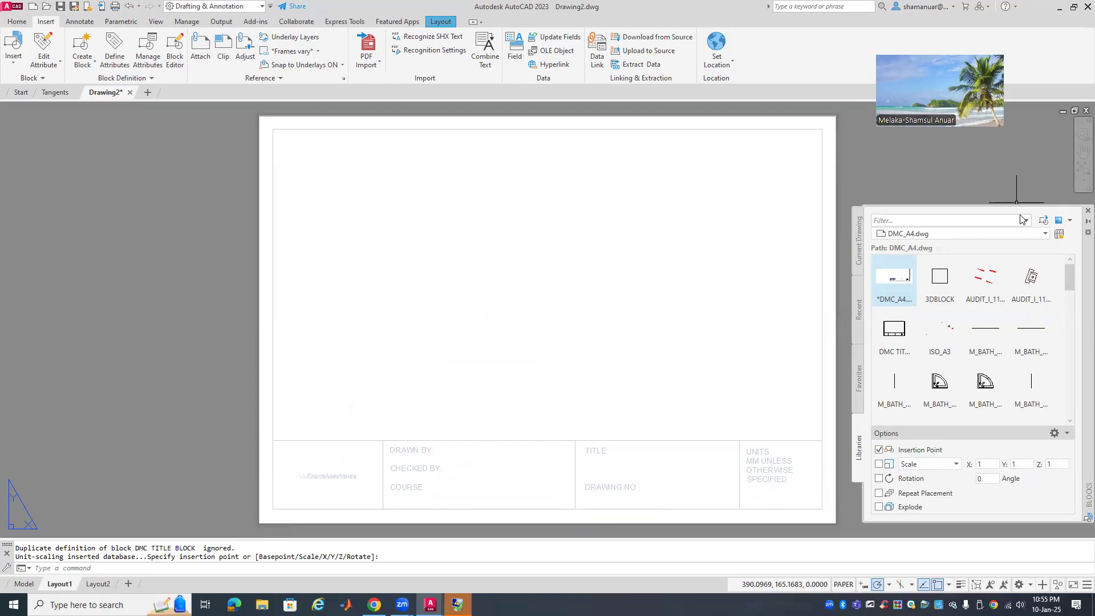
pyautogui.click(1077, 212)
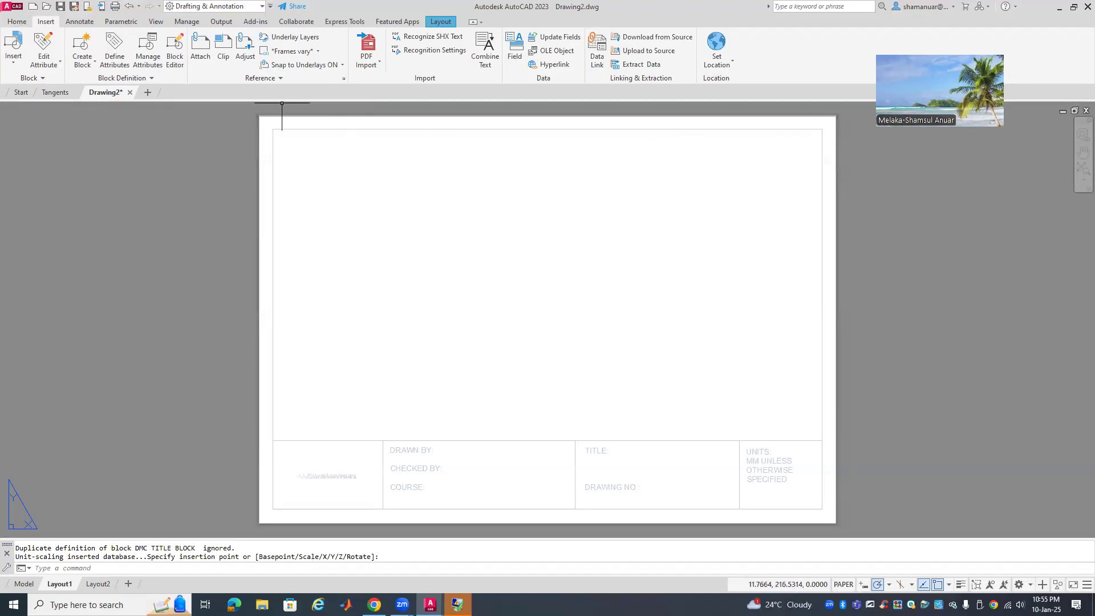
# Change layer 0's colour to index colour 7, then return to Layout1
pyautogui.click(23, 582)
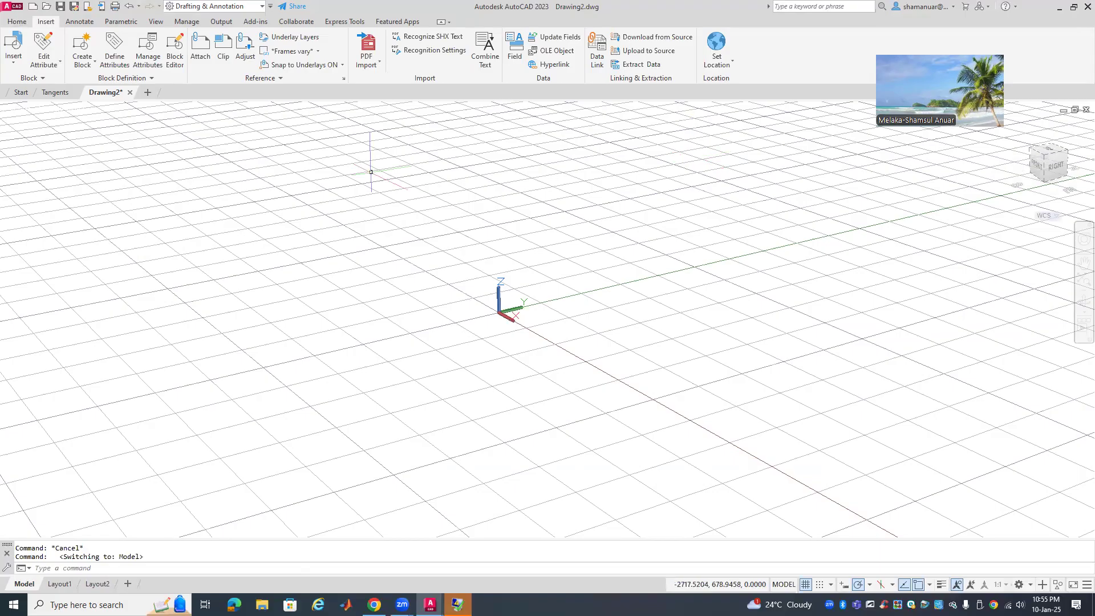
pyautogui.click(21, 24)
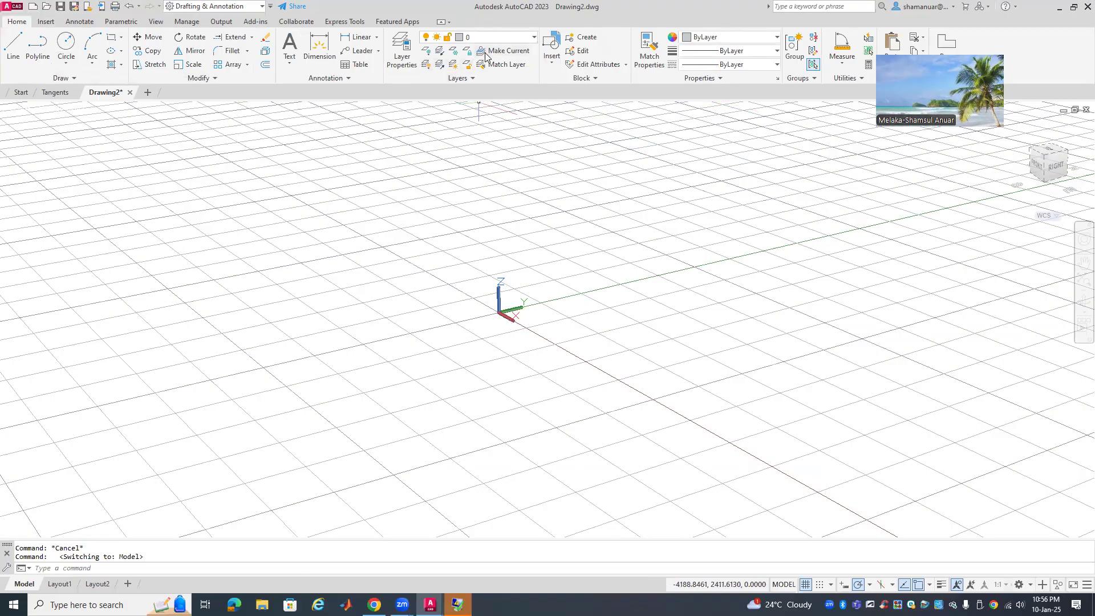
pyautogui.click(511, 37)
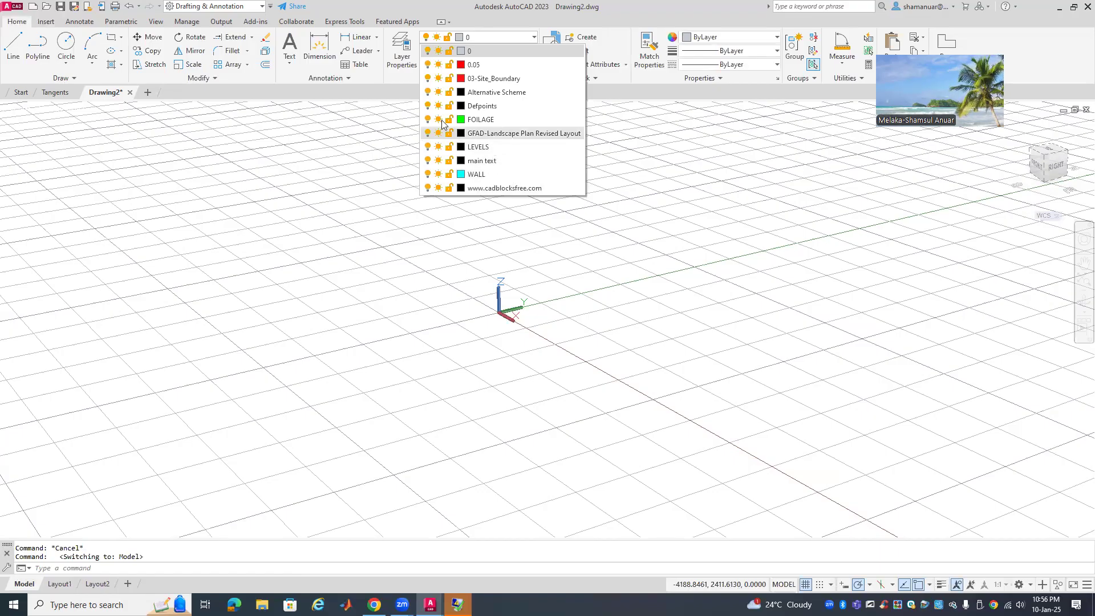
pyautogui.click(461, 51)
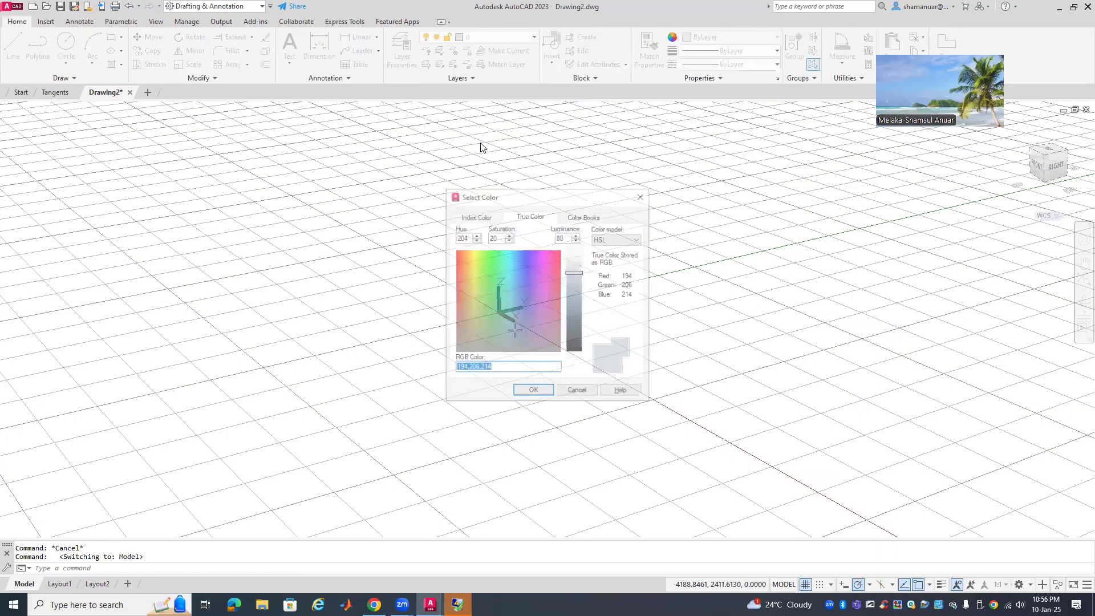
pyautogui.click(475, 215)
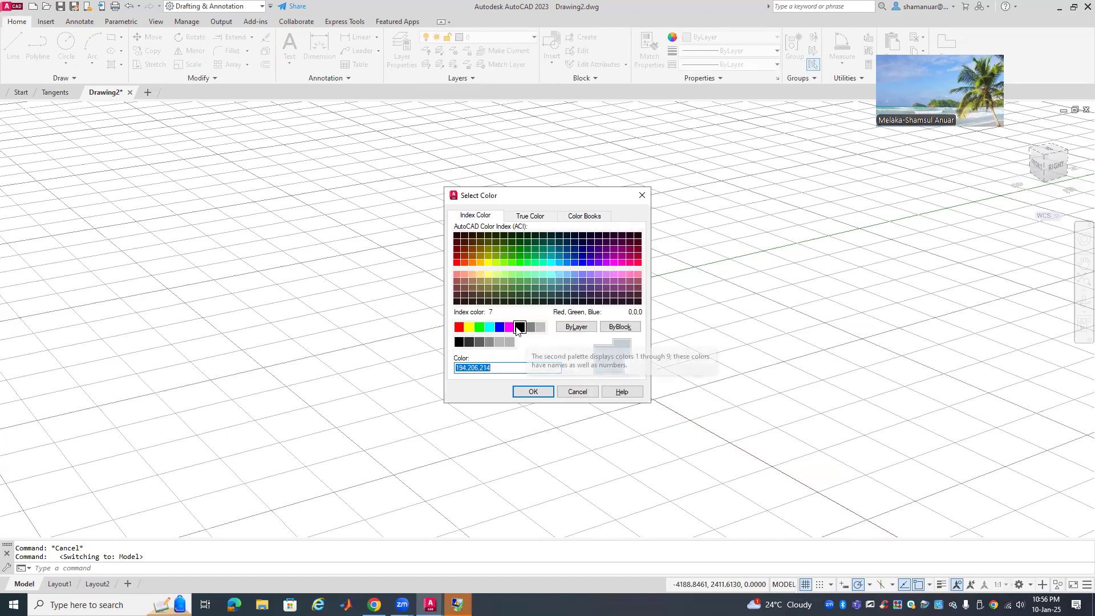
pyautogui.click(520, 327)
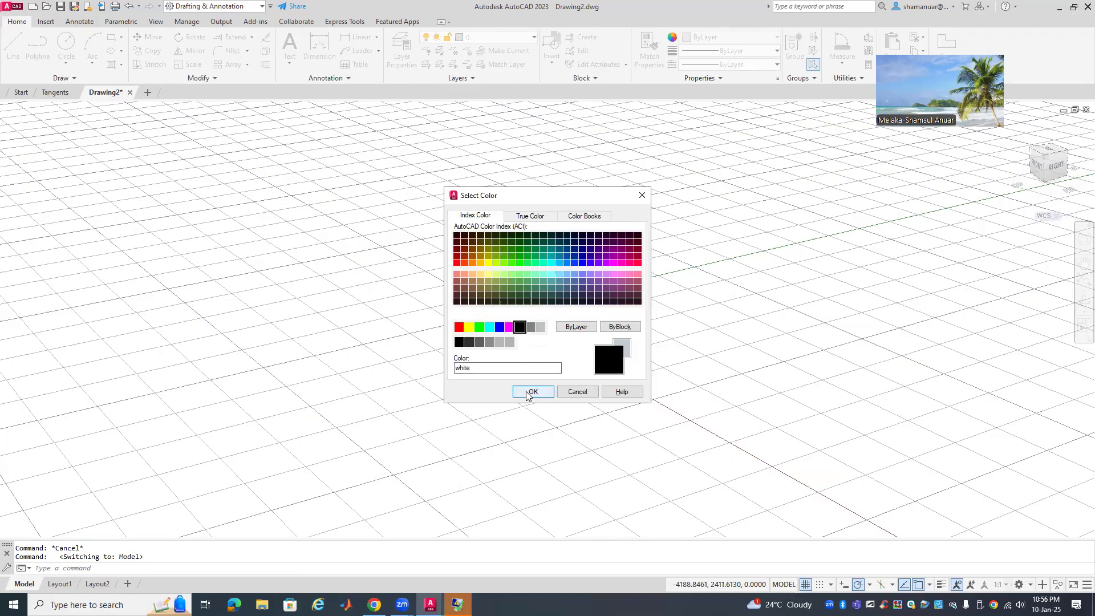
pyautogui.click(459, 342)
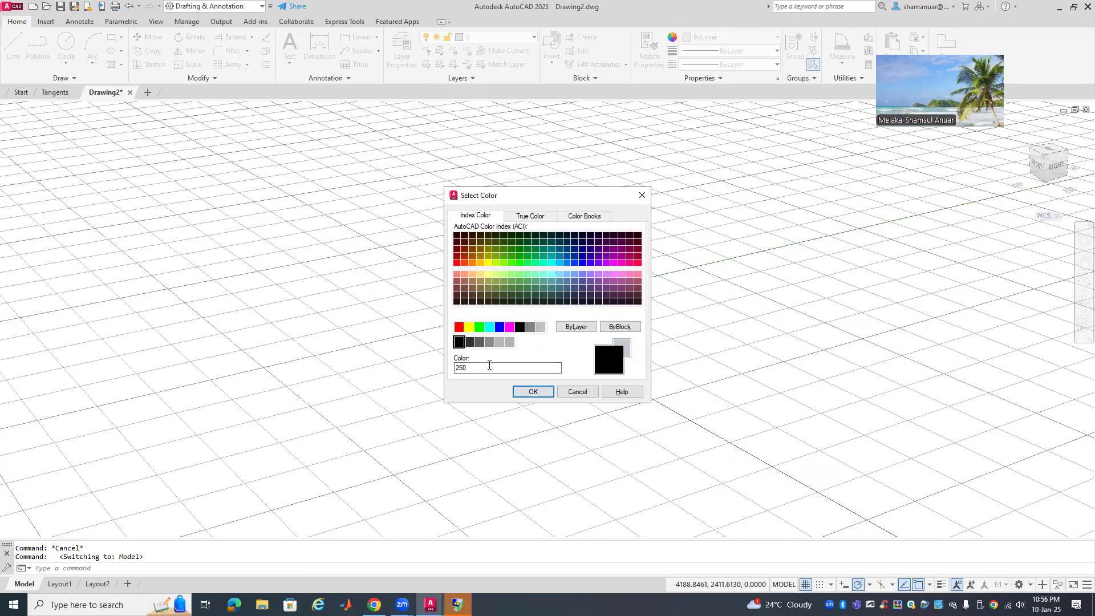
pyautogui.click(520, 328)
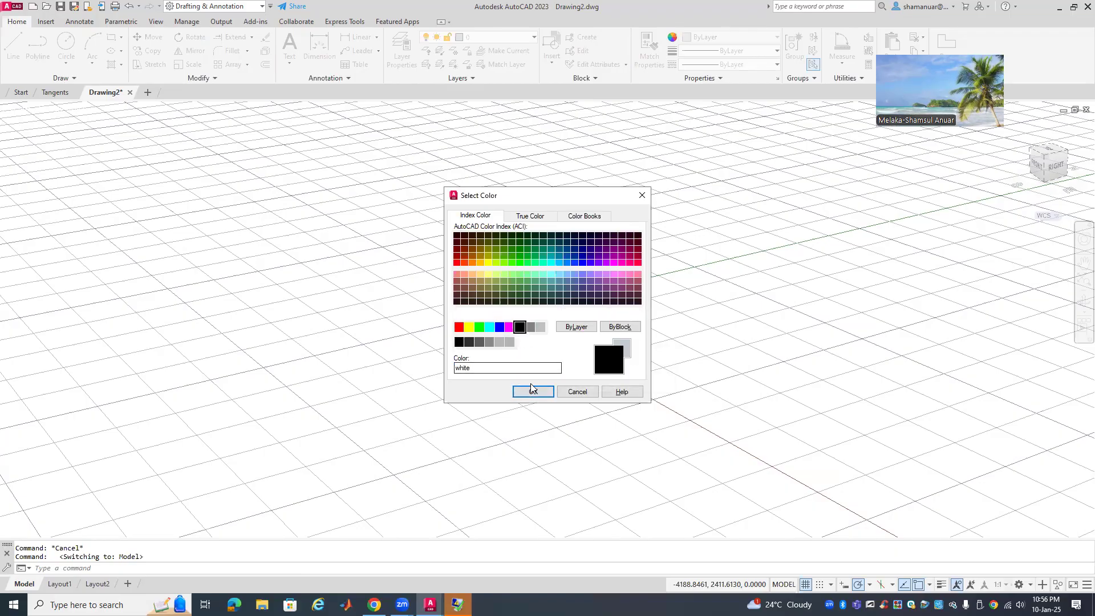
pyautogui.click(531, 390)
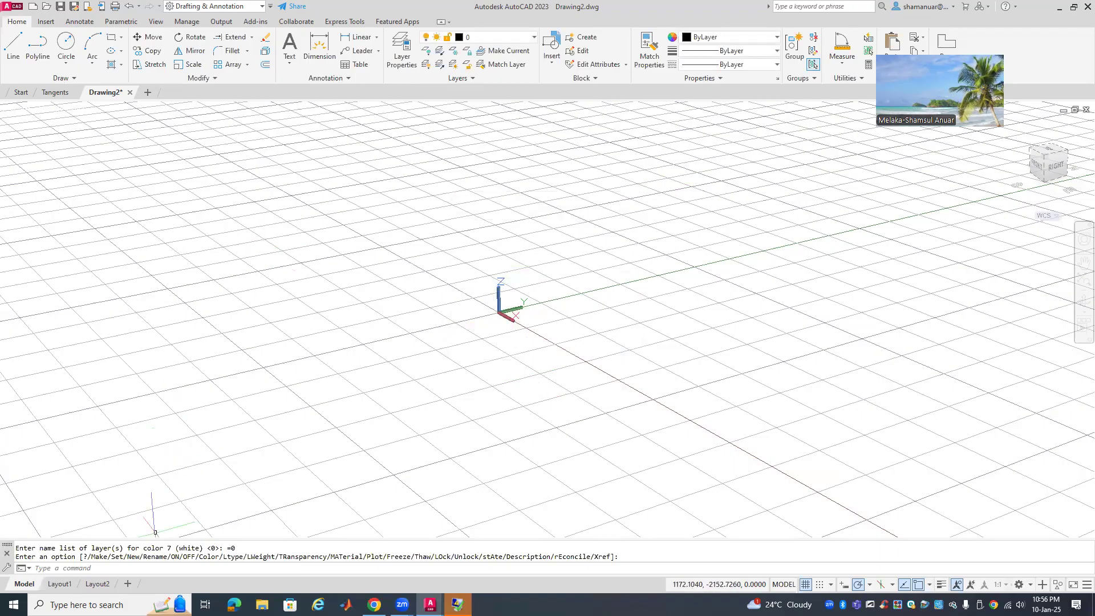
pyautogui.click(59, 583)
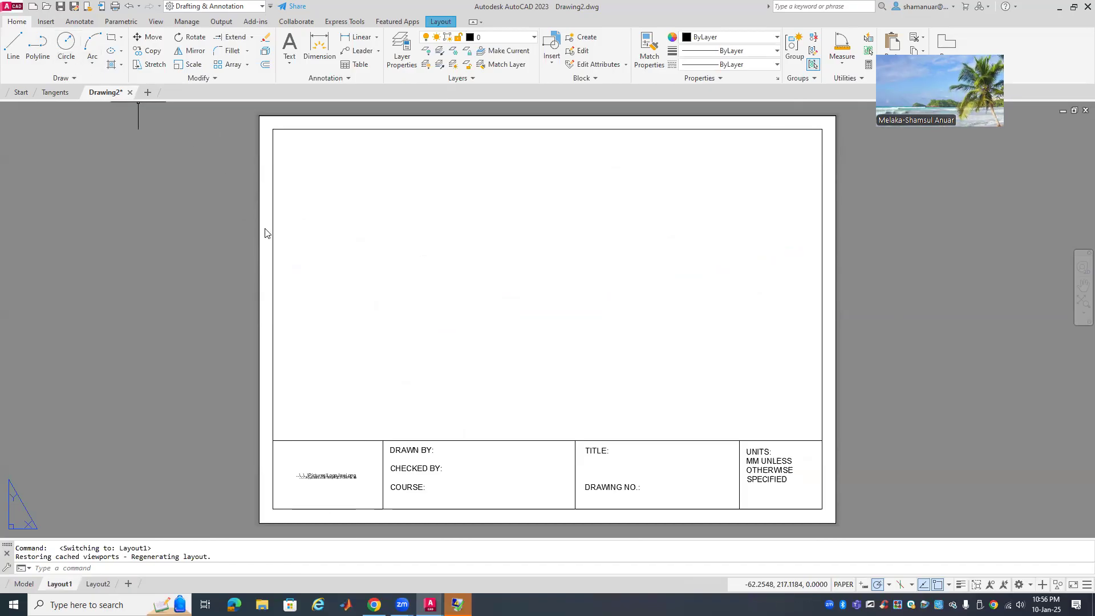
# Plot-preview the Layout1 title-block sheet, zooming in and out, then exit the preview
pyautogui.click(4, 5)
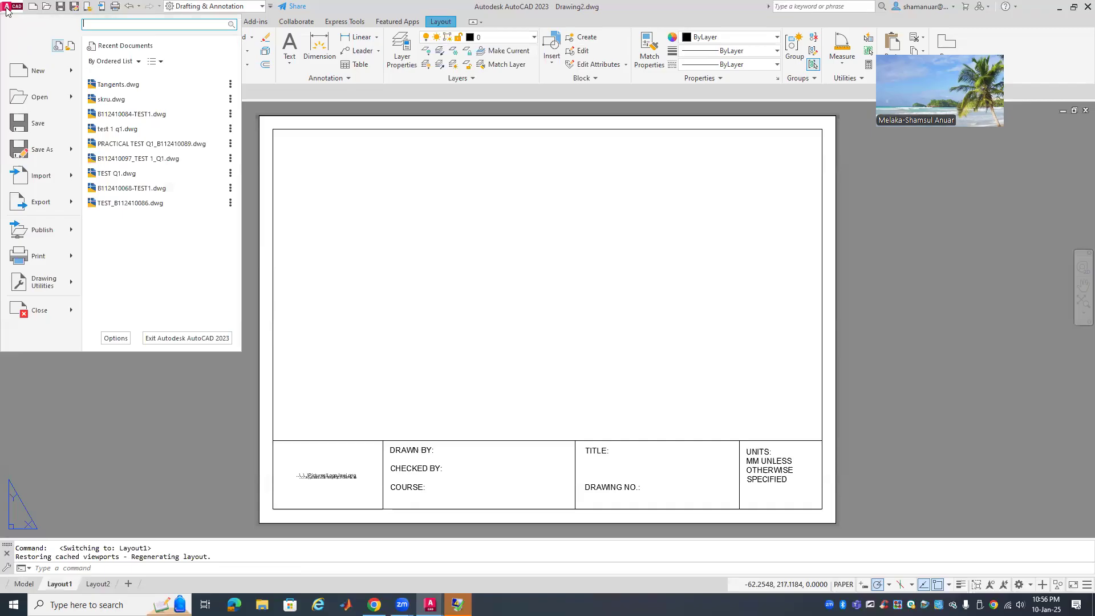
pyautogui.click(45, 261)
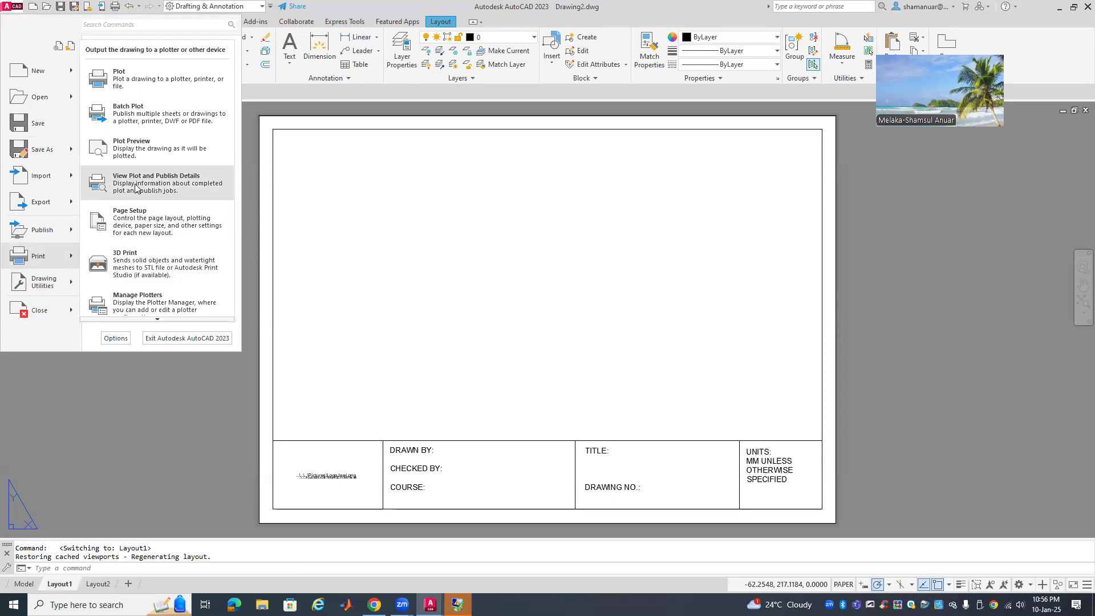
pyautogui.click(143, 154)
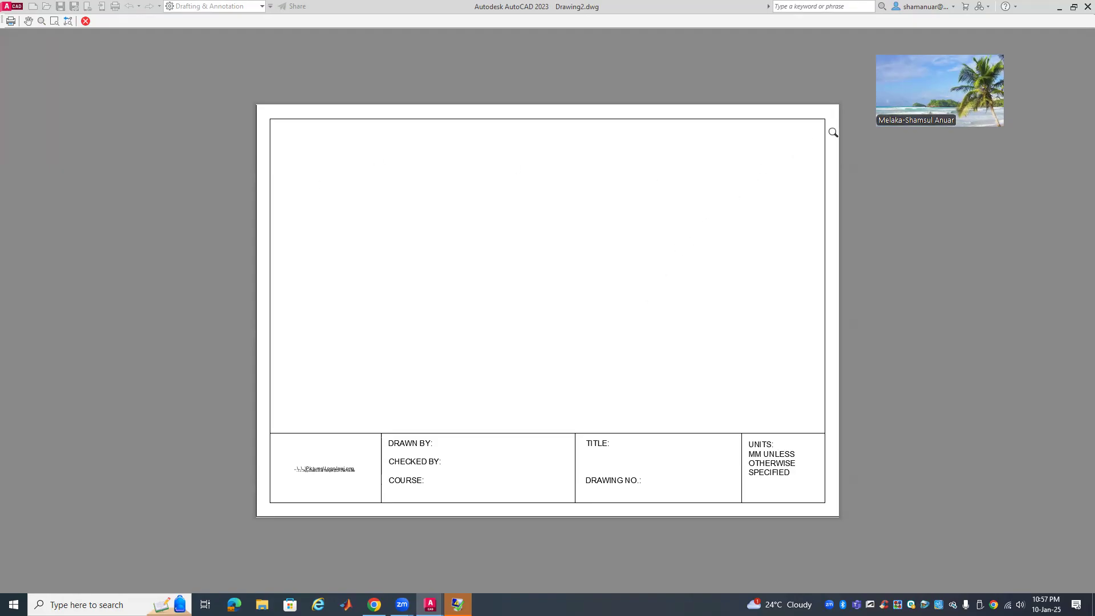
pyautogui.scroll(5, 833, 110)
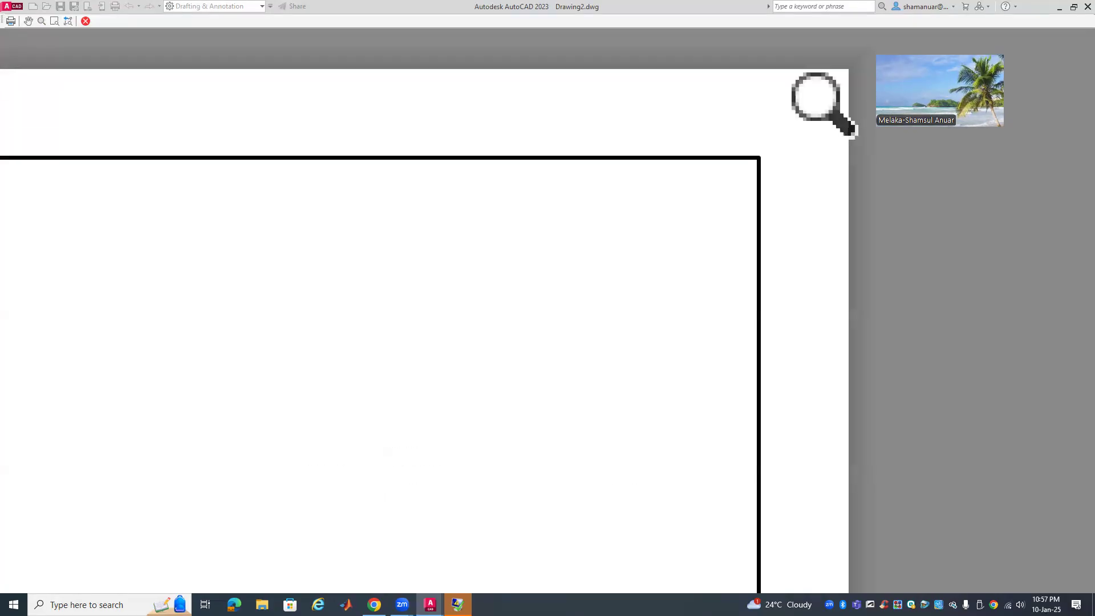
pyautogui.scroll(-5, 834, 110)
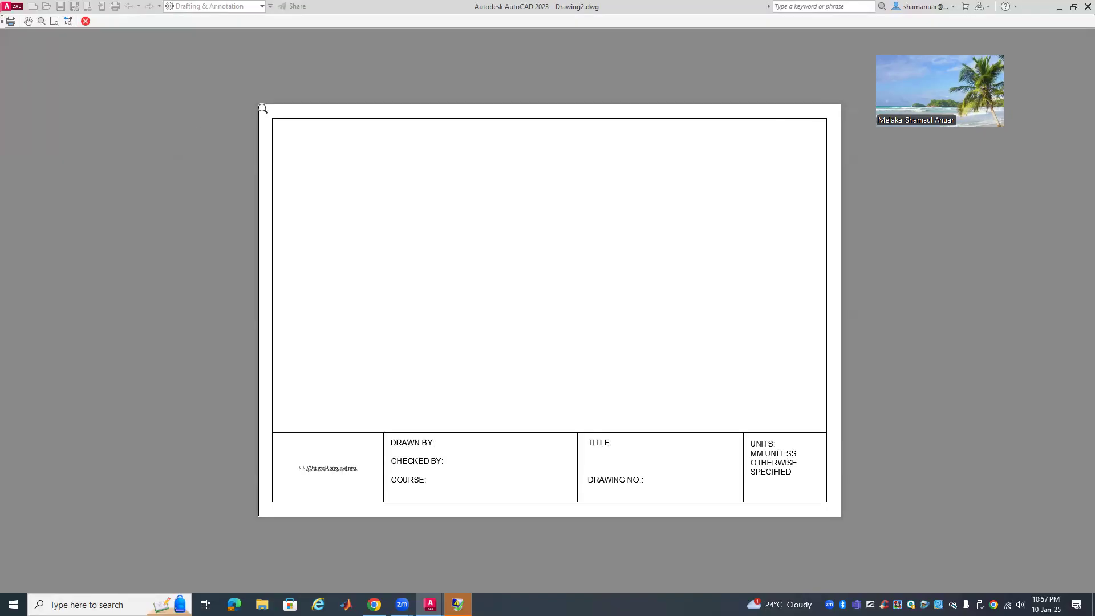
pyautogui.scroll(5, 263, 108)
pyautogui.scroll(-5, 254, 106)
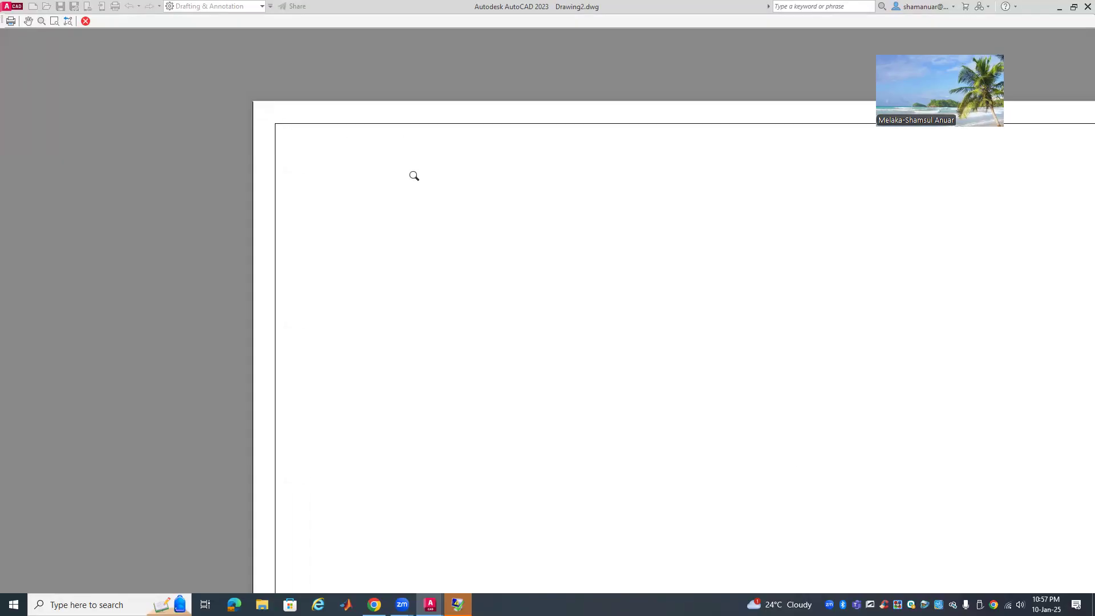
pyautogui.rightClick(415, 177)
pyautogui.click(419, 181)
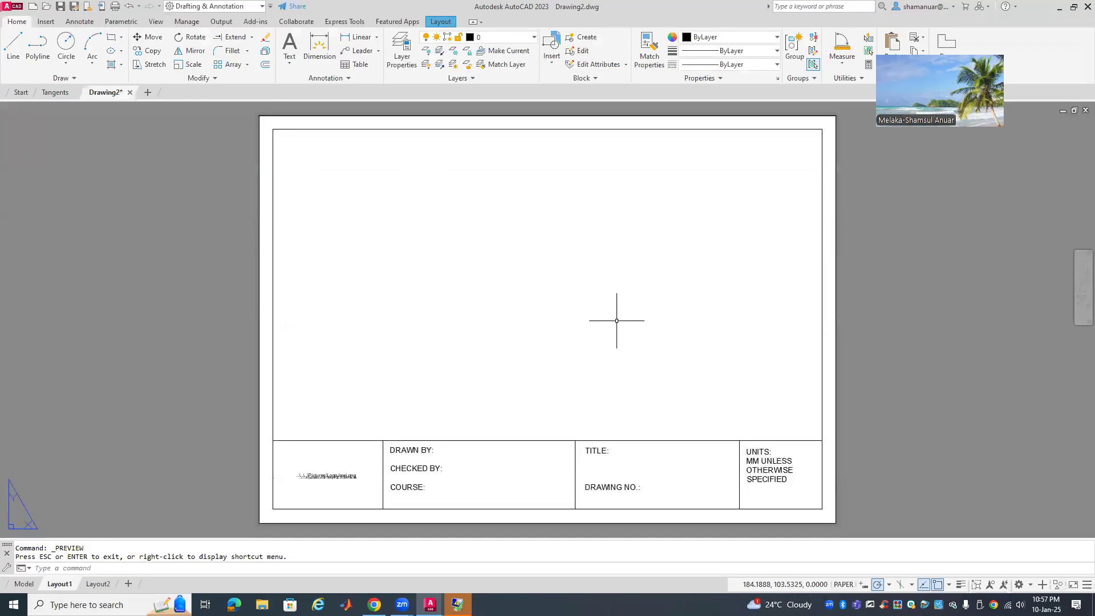
# Open the DMC_A4 block in the Block Editor and turn off the grid
pyautogui.click(272, 374)
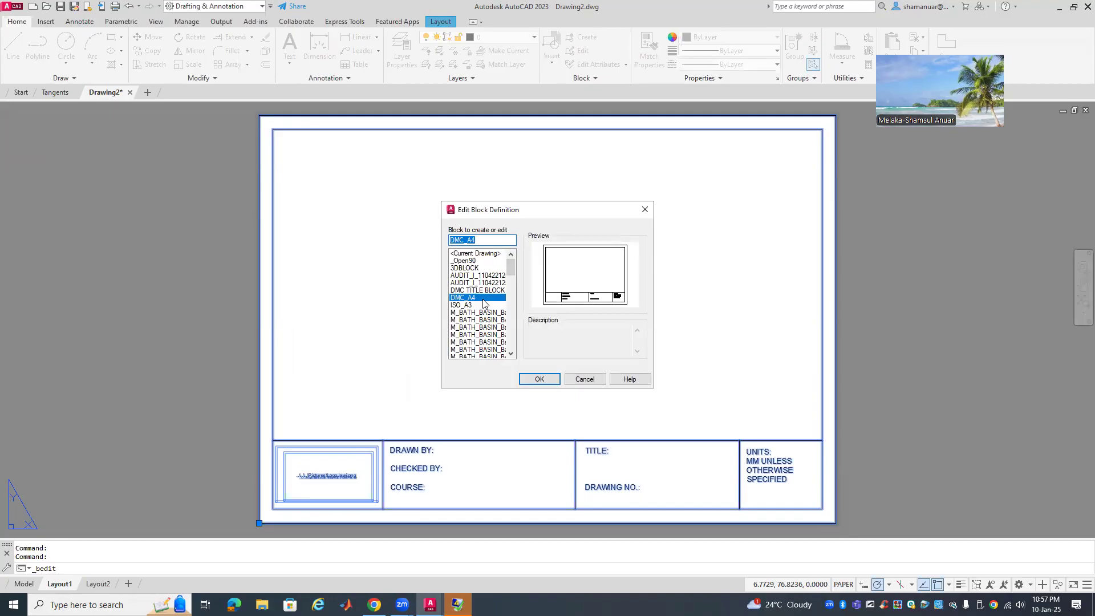
pyautogui.click(536, 379)
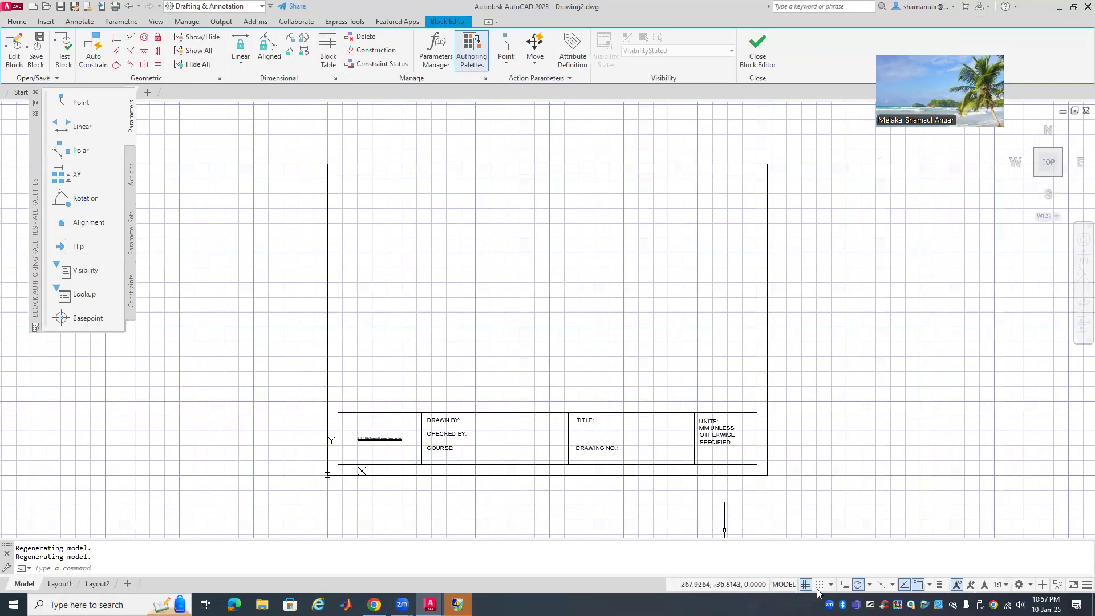
pyautogui.click(805, 585)
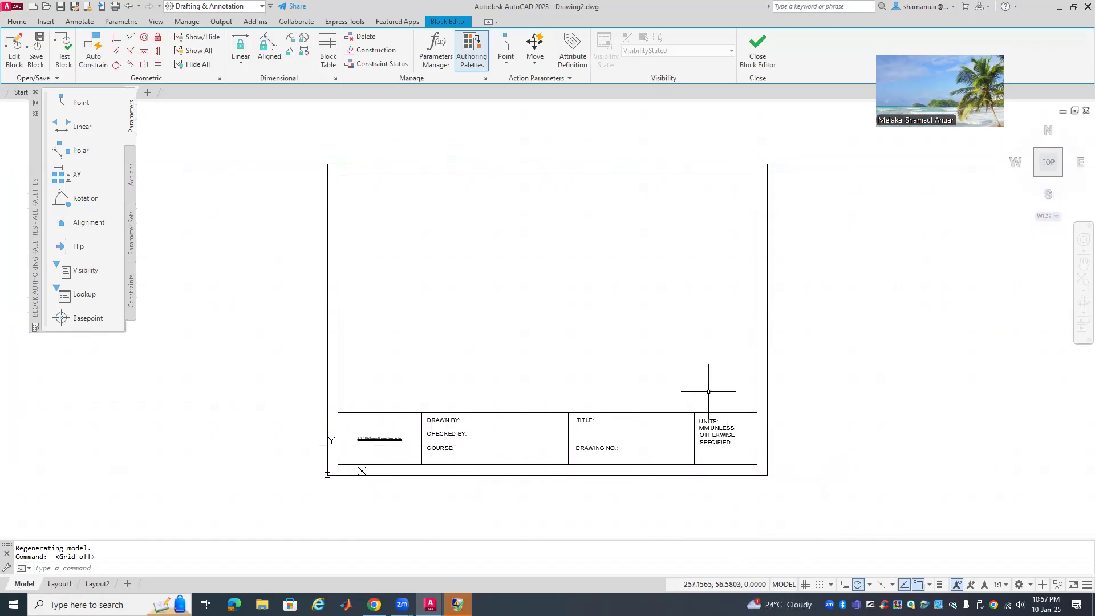
# Save DMC_A4, open the nested DMC TITLE BLOCK and erase its outer border rectangle
pyautogui.doubleClick(768, 234)
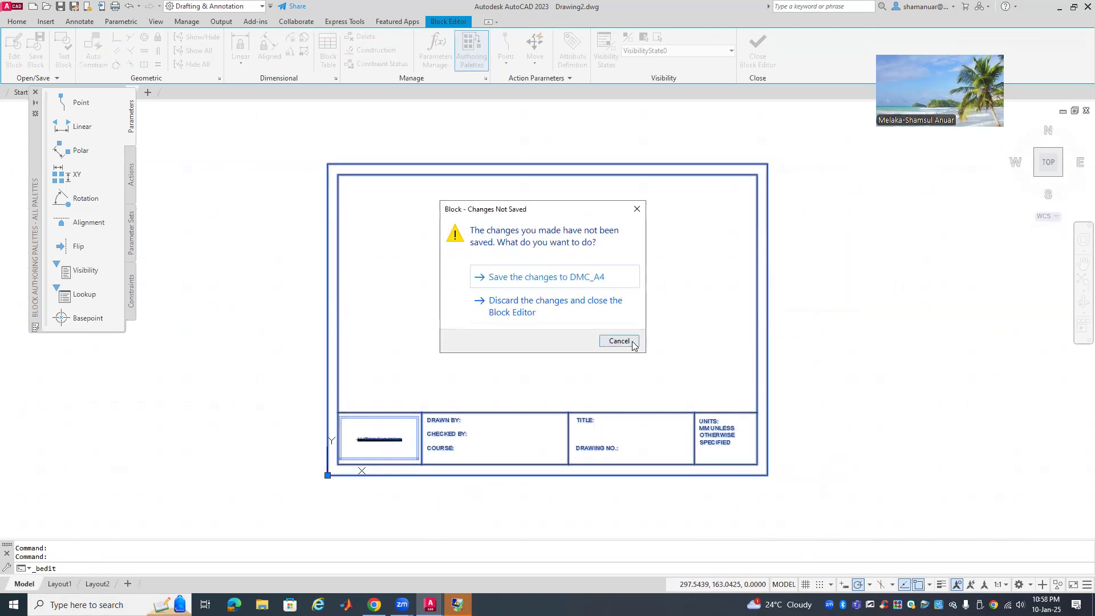
pyautogui.click(546, 279)
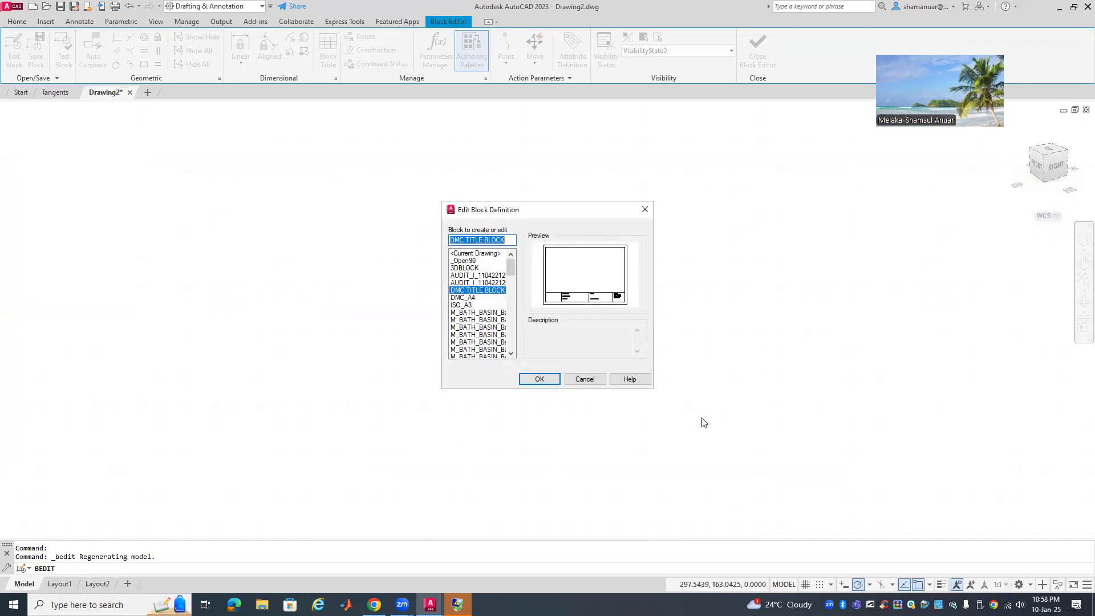
pyautogui.click(534, 380)
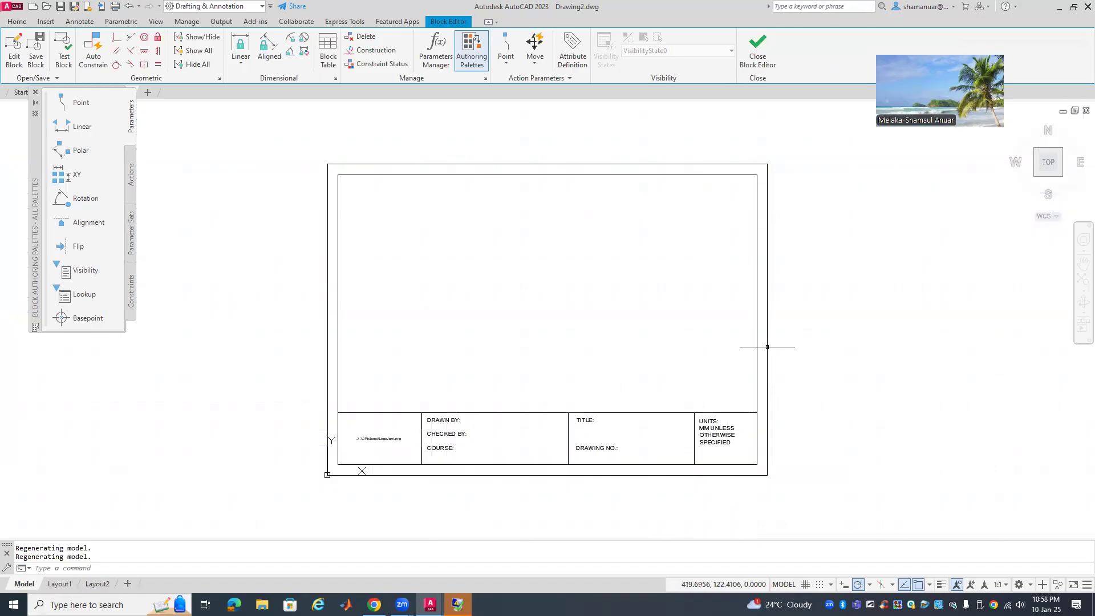
pyautogui.click(769, 344)
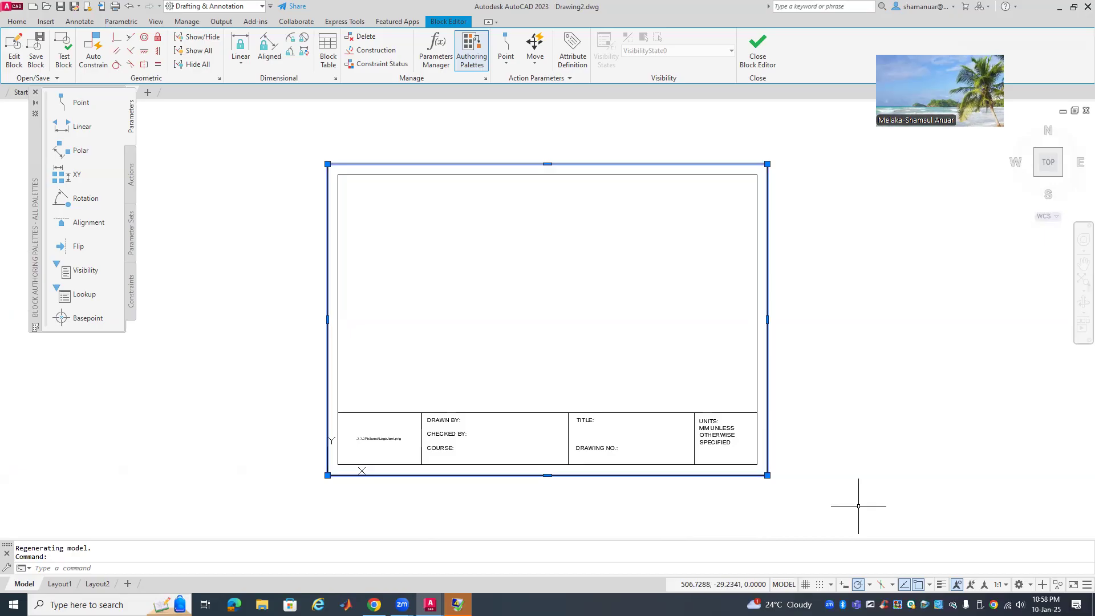
pyautogui.press('Delete')
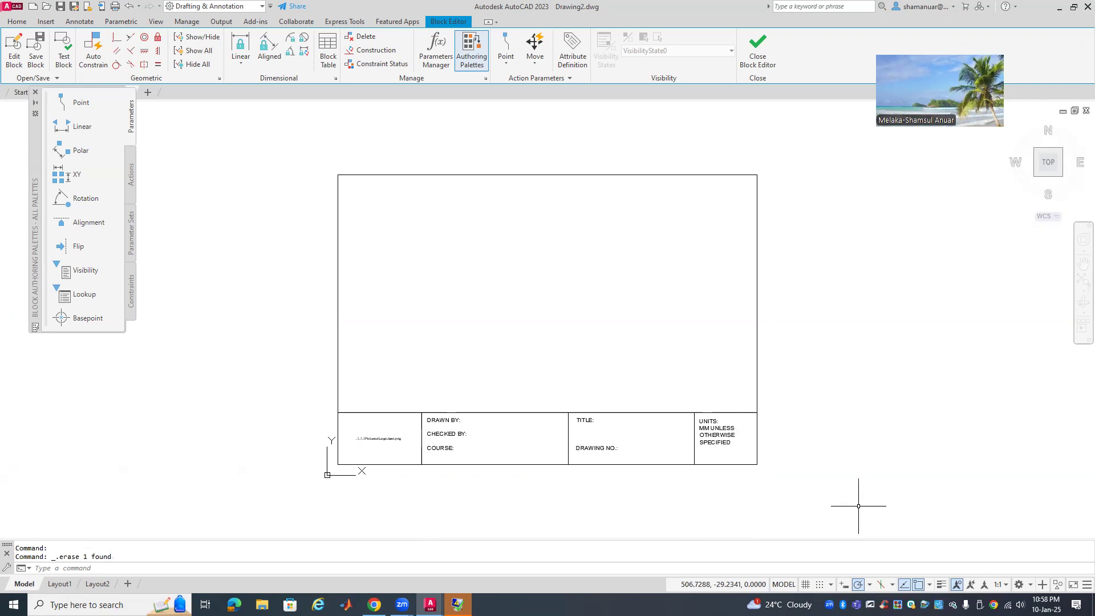
# Delete the broken LogoJawi.png image frame from the title block's logo cell
pyautogui.scroll(4, 365, 449)
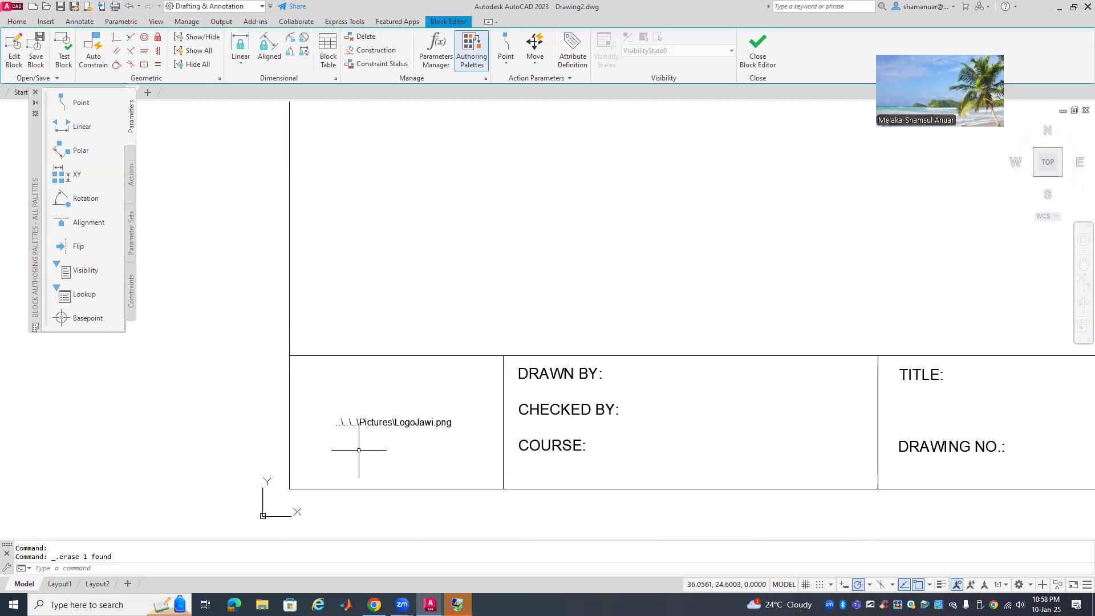
pyautogui.scroll(2, 358, 450)
pyautogui.click(377, 406)
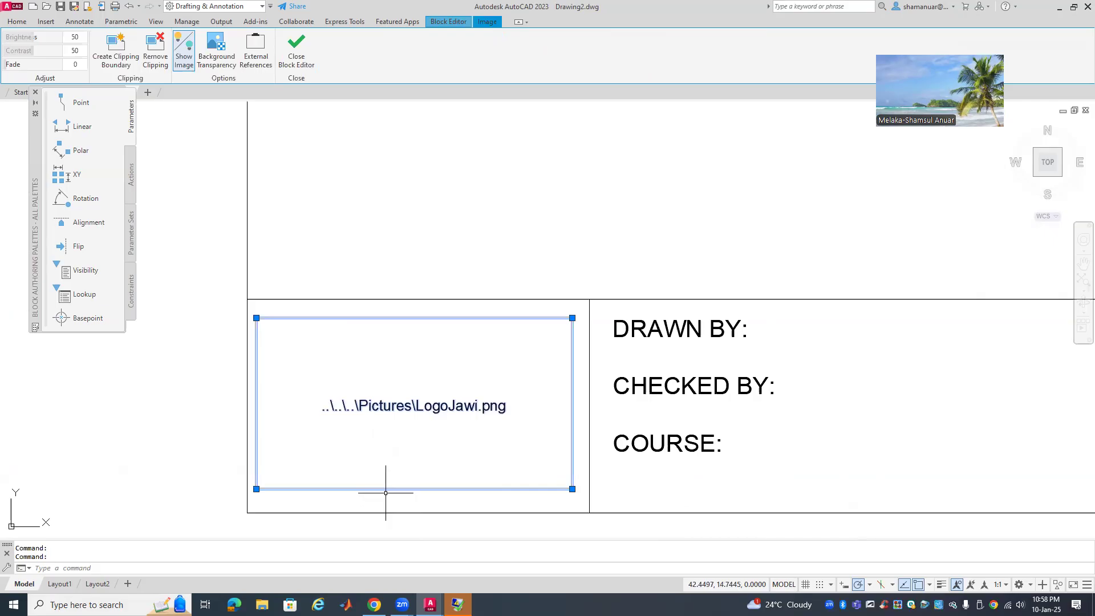
pyautogui.press('Delete')
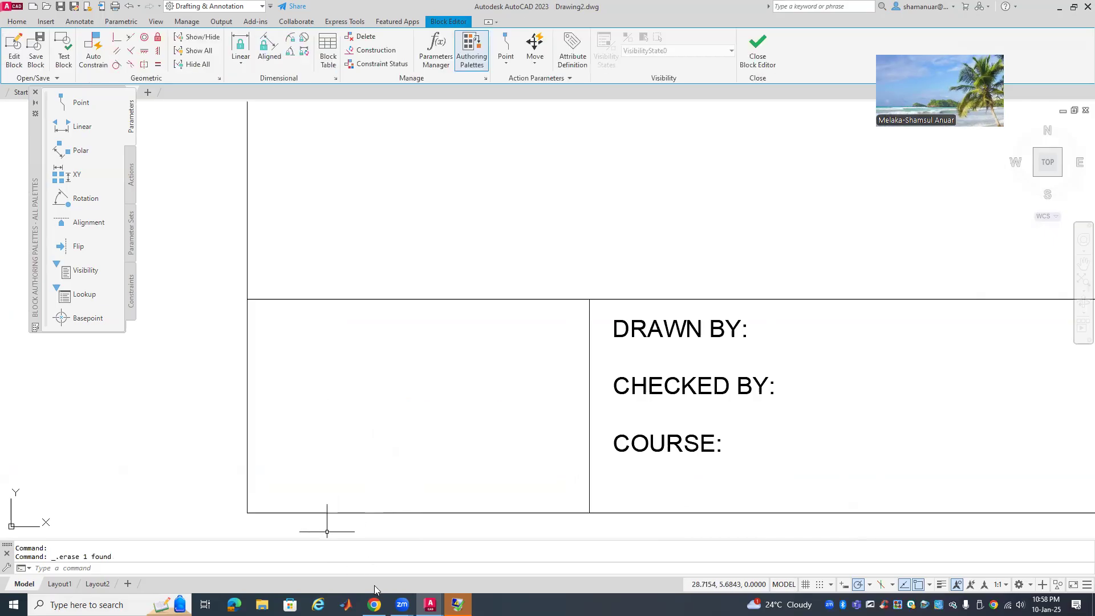
pyautogui.moveTo(374, 604)
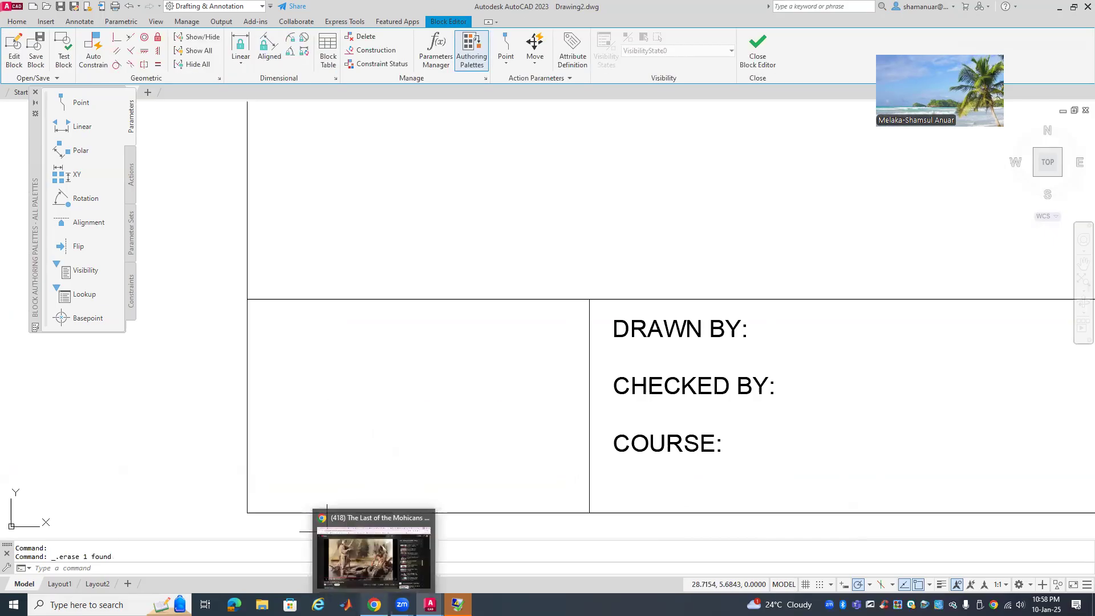
# Search Google Images for 'utem logo' in a new browser tab
pyautogui.click(346, 556)
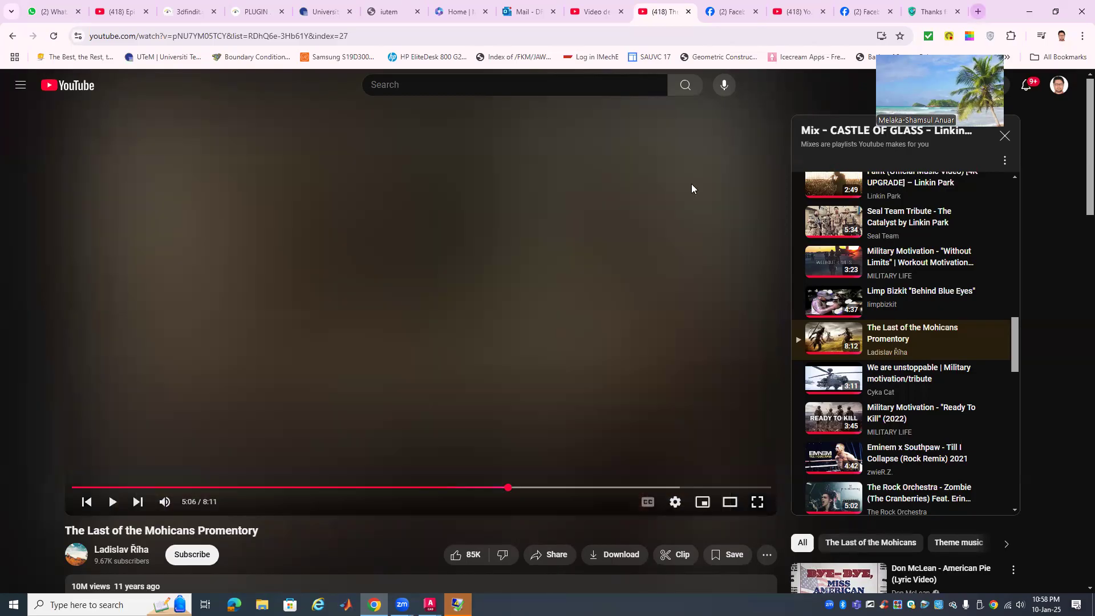
pyautogui.hotkey('ctrl', 't')
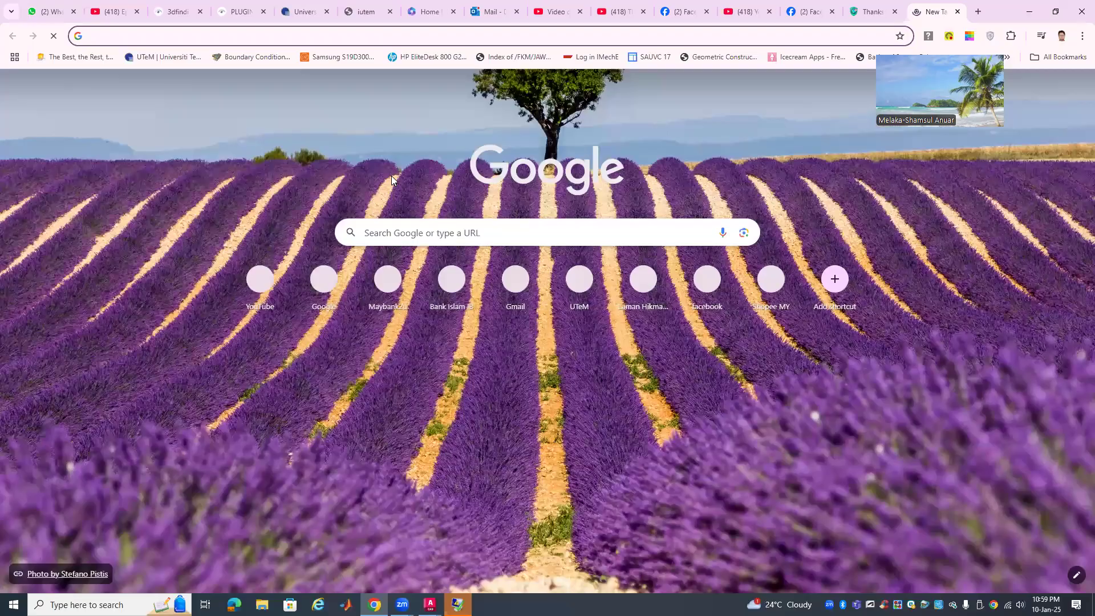
pyautogui.write('utem')
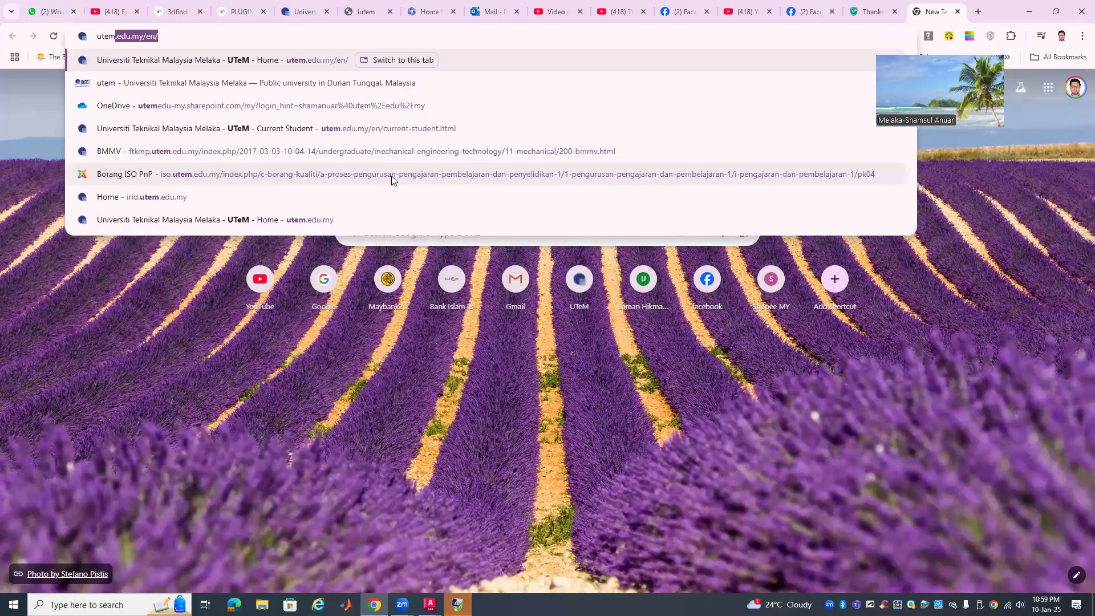
pyautogui.write(' logo')
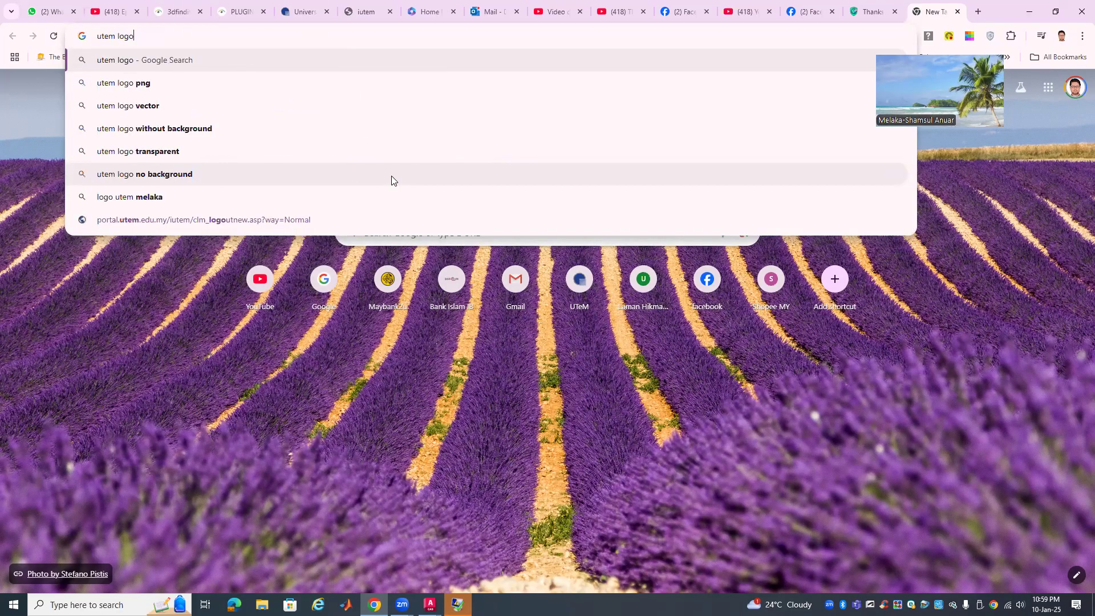
pyautogui.press('Return')
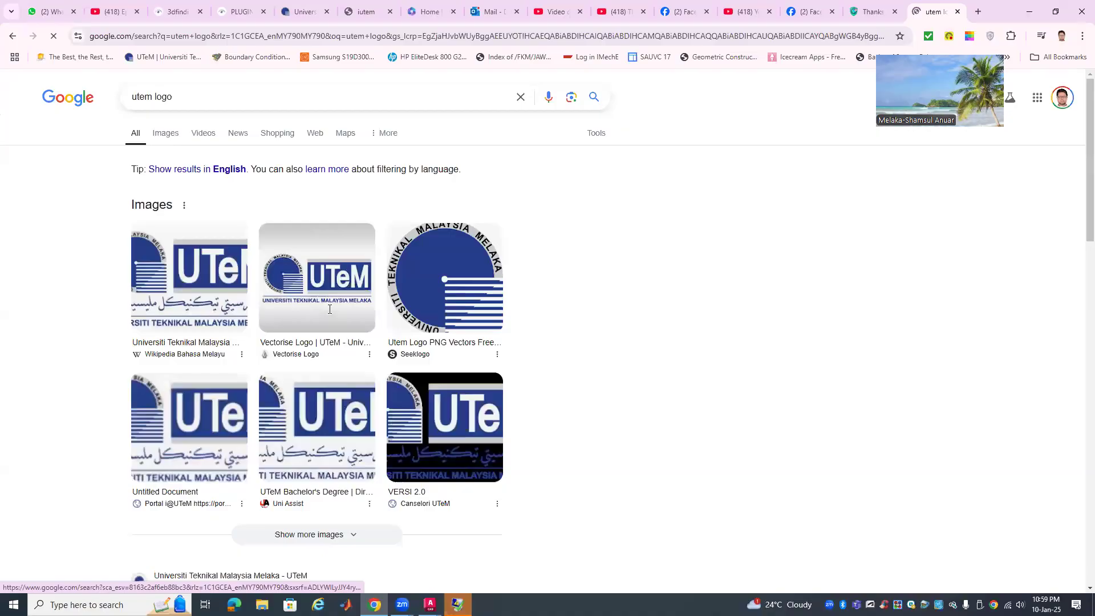
pyautogui.click(329, 309)
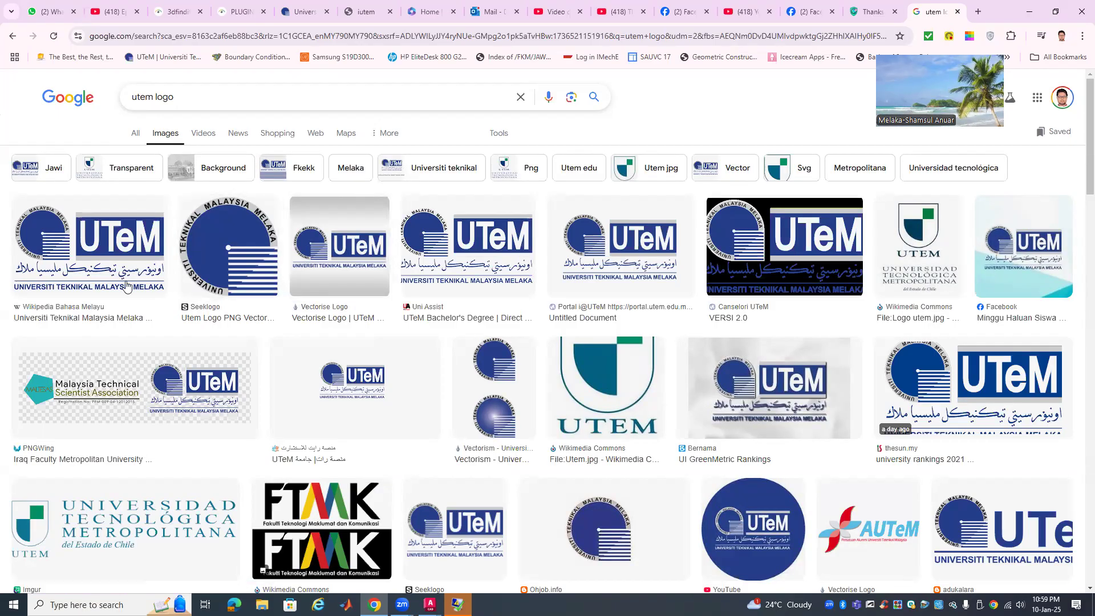
# Copy the first UTeM logo image result and minimize the browser
pyautogui.click(106, 261)
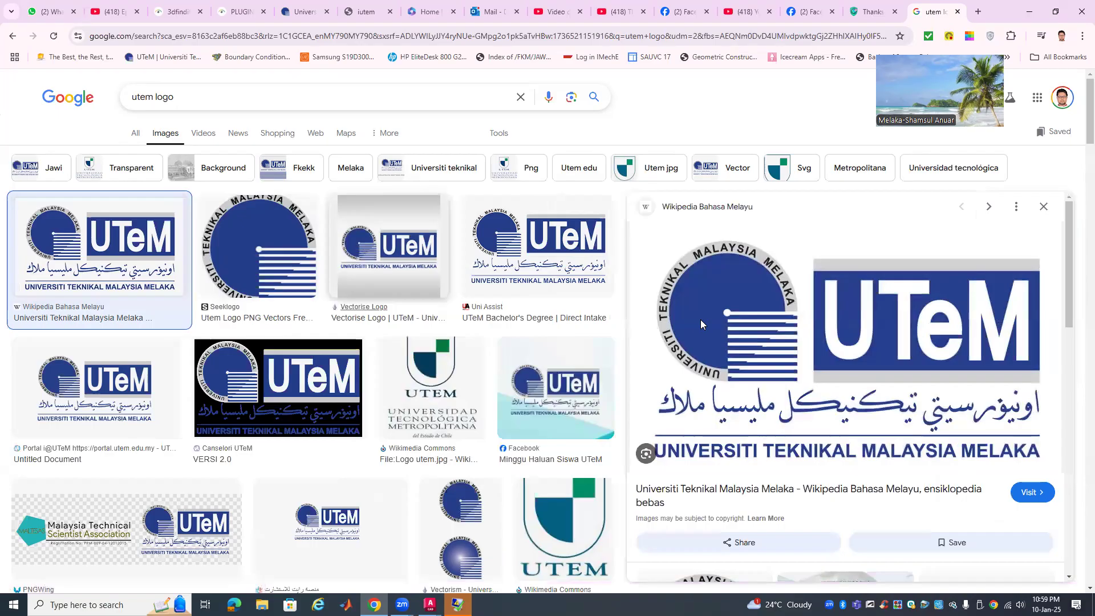
pyautogui.rightClick(706, 326)
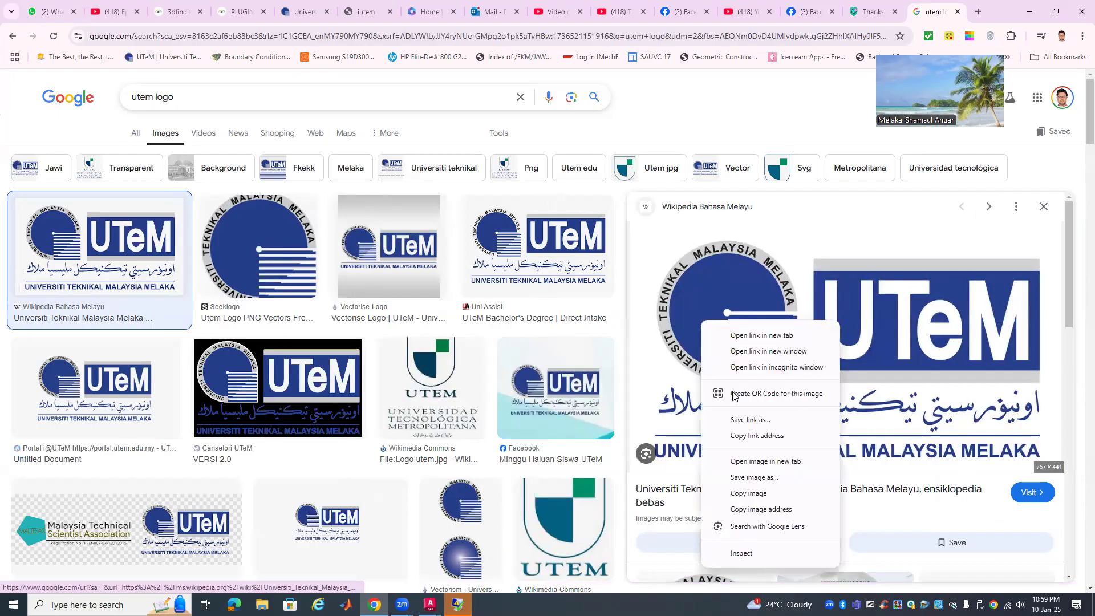
pyautogui.click(766, 494)
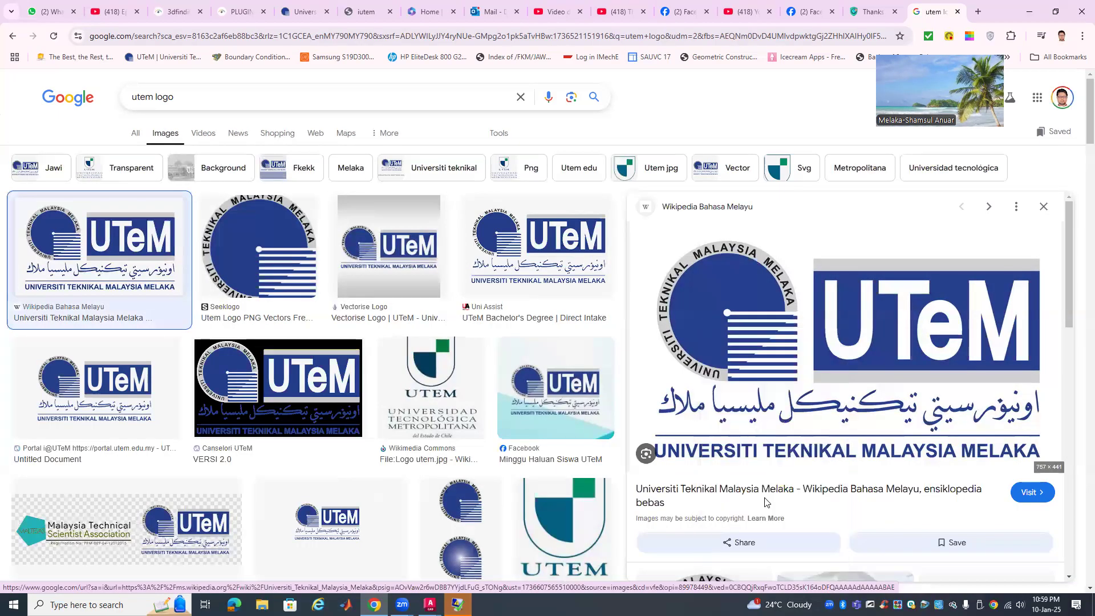
pyautogui.click(1030, 13)
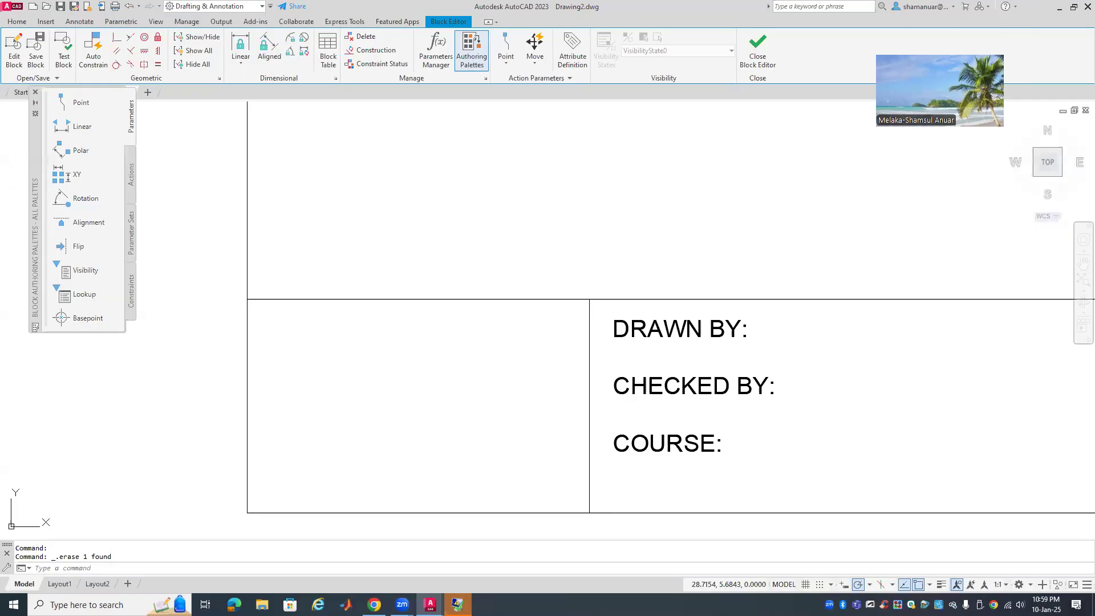
# Paste the copied UTeM logo into the block at the logo cell
pyautogui.rightClick(368, 197)
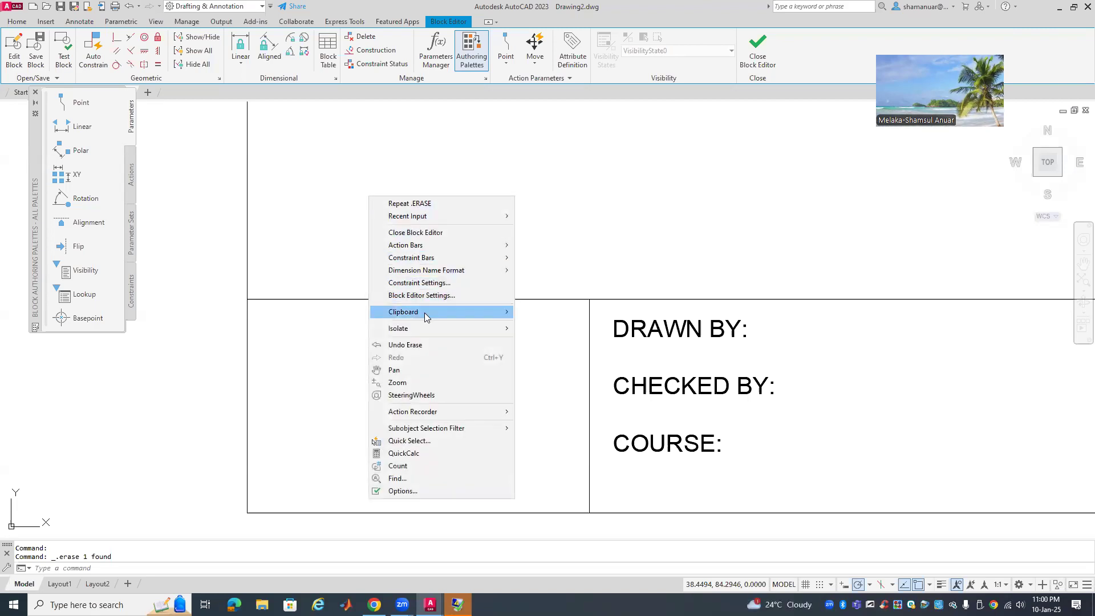
pyautogui.moveTo(425, 313)
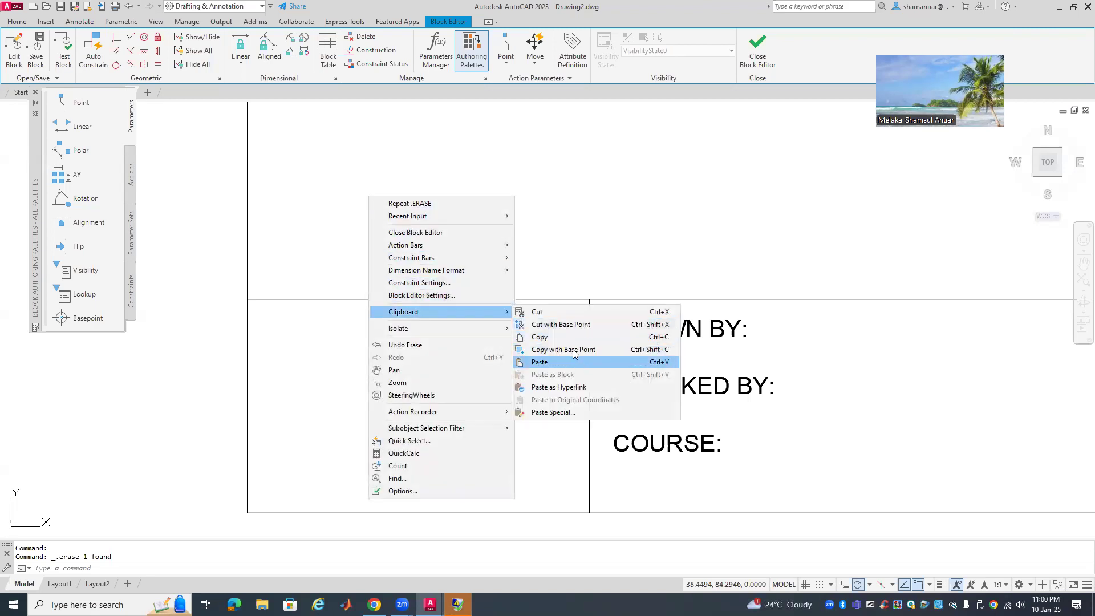
pyautogui.click(579, 363)
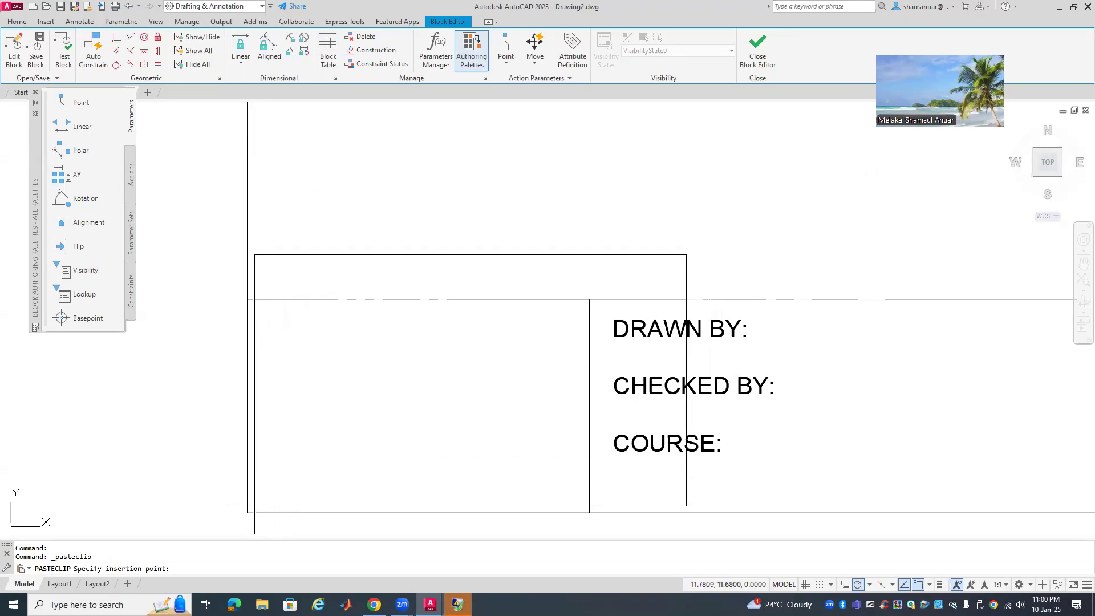
pyautogui.click(254, 506)
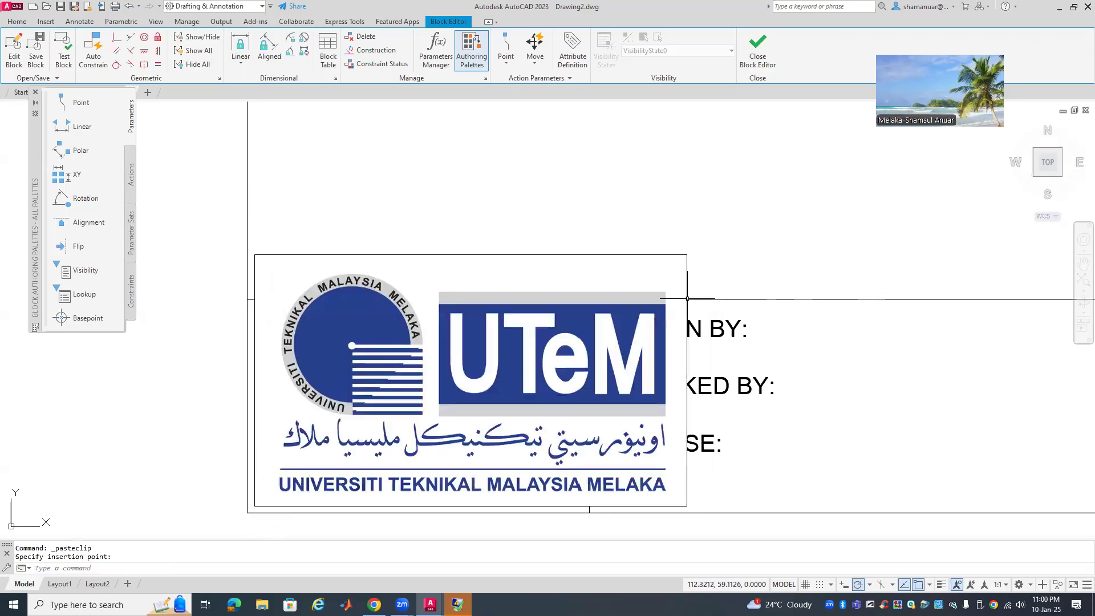
# Stretch the logo's top-right grip so the logo fills the cell
pyautogui.click(463, 254)
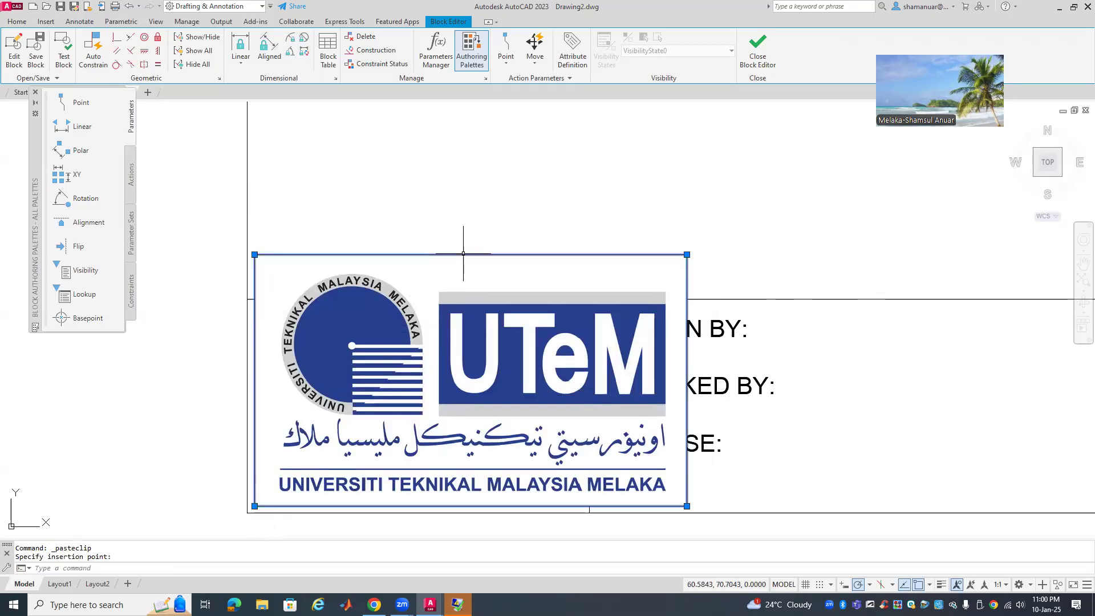
pyautogui.click(687, 254)
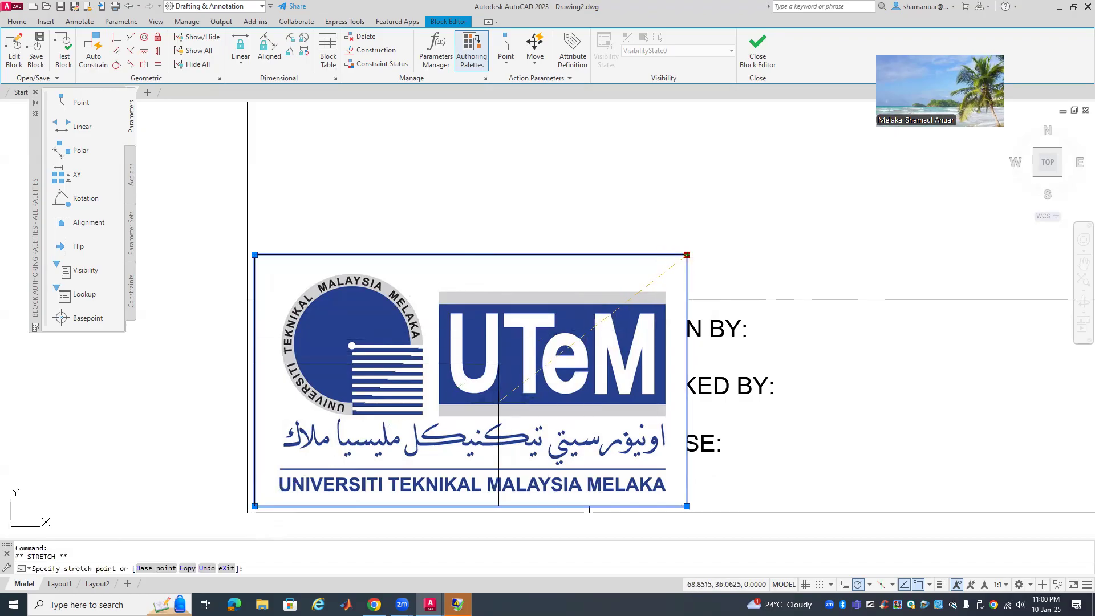
pyautogui.click(492, 368)
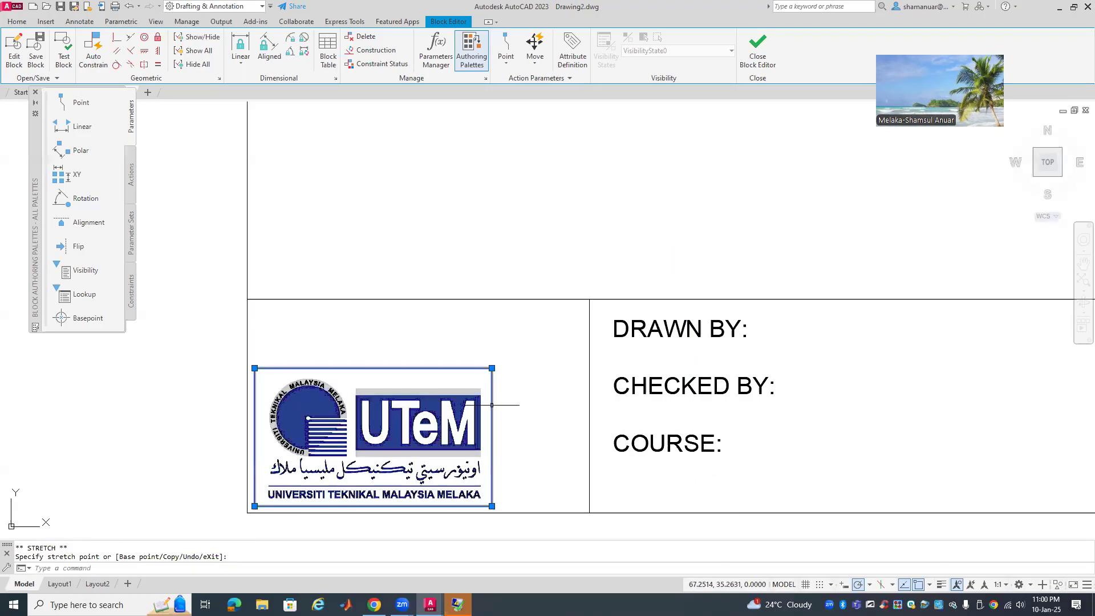
pyautogui.click(492, 368)
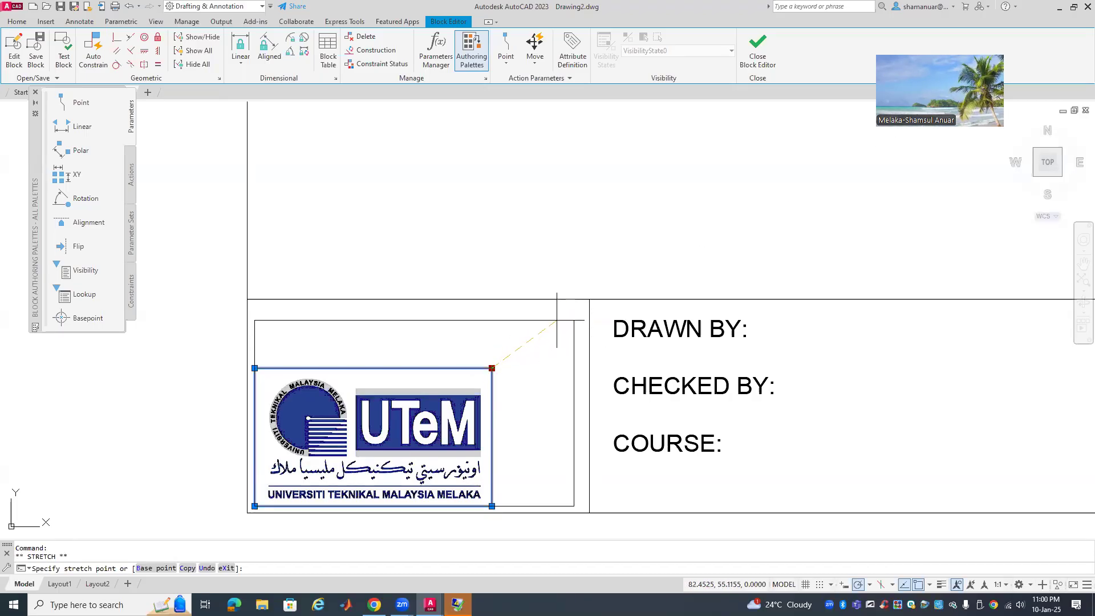
pyautogui.click(583, 315)
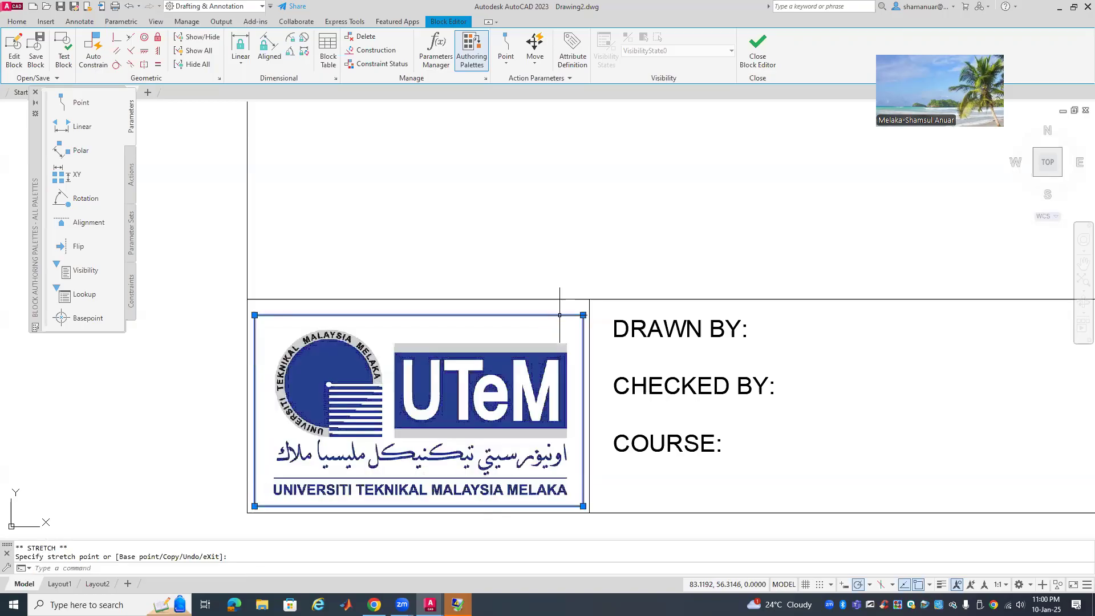
pyautogui.press('Escape')
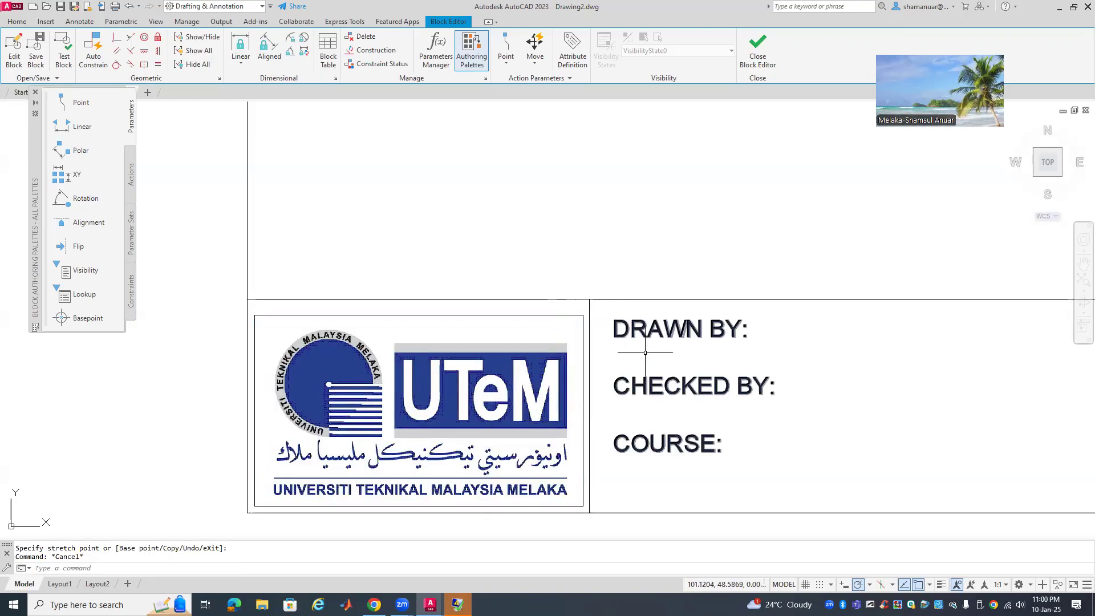
# Bring the whole title block into view and select the TITLE and DRAWING NO. text
pyautogui.scroll(-4, 649, 361)
pyautogui.scroll(-2, 853, 366)
pyautogui.moveTo(853, 365); pyautogui.dragTo(551, 396, button='middle')
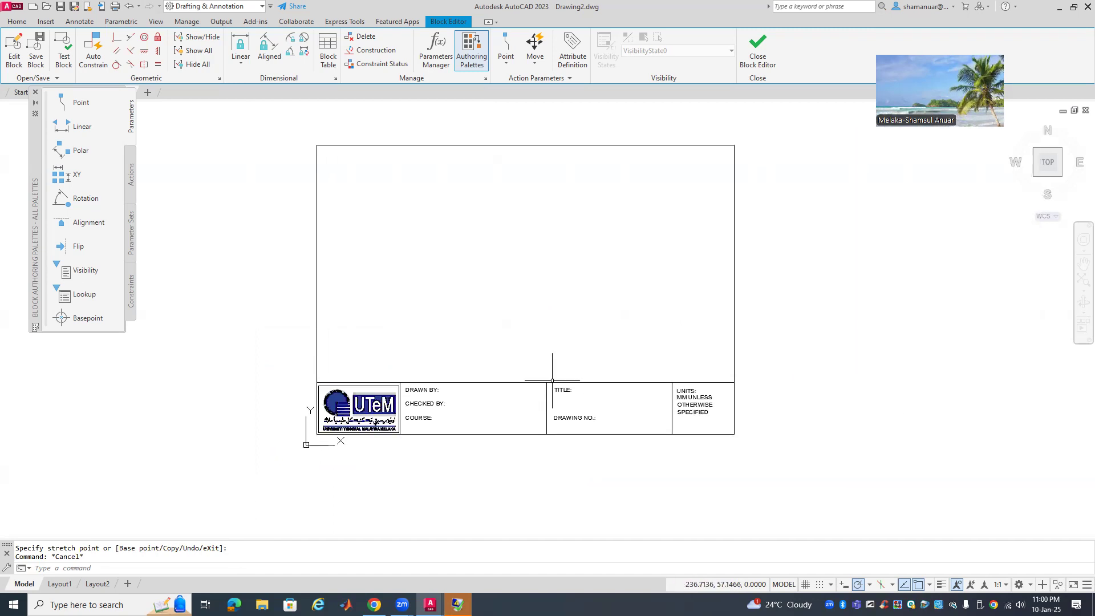
pyautogui.scroll(2, 472, 341)
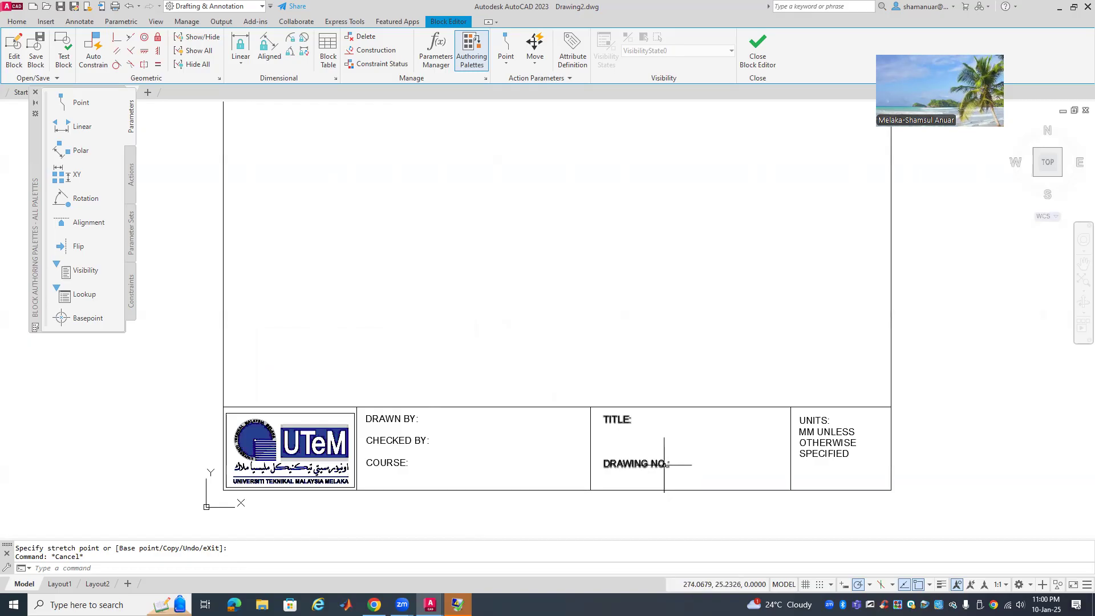
pyautogui.click(664, 464)
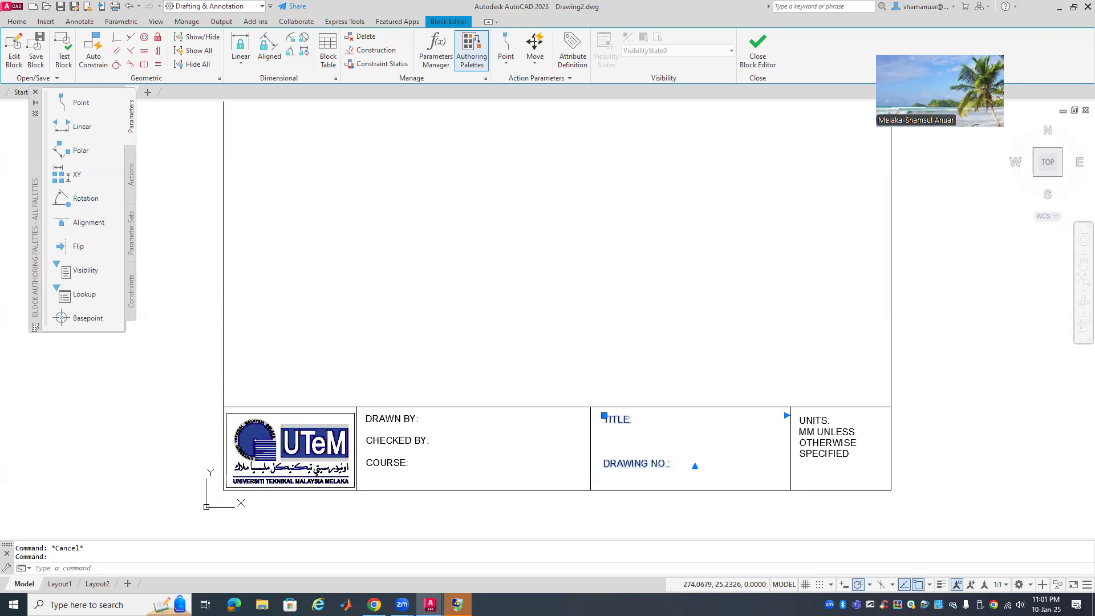
# Replace the 'DRAWING NO.:' label in the title text with 'DATE'
pyautogui.doubleClick(713, 461)
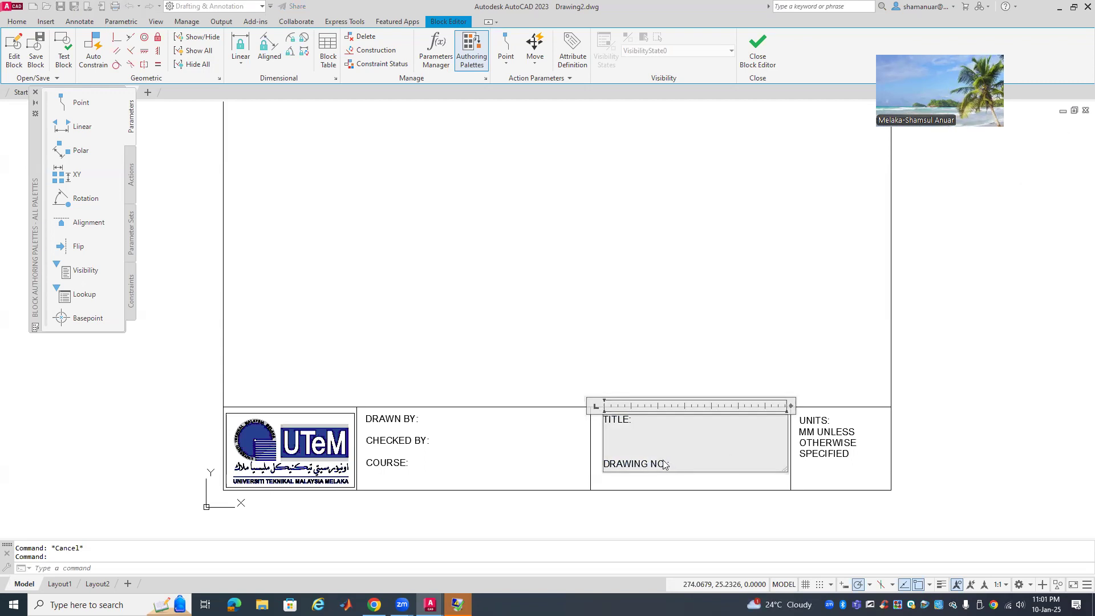
pyautogui.moveTo(674, 464); pyautogui.dragTo(536, 464)
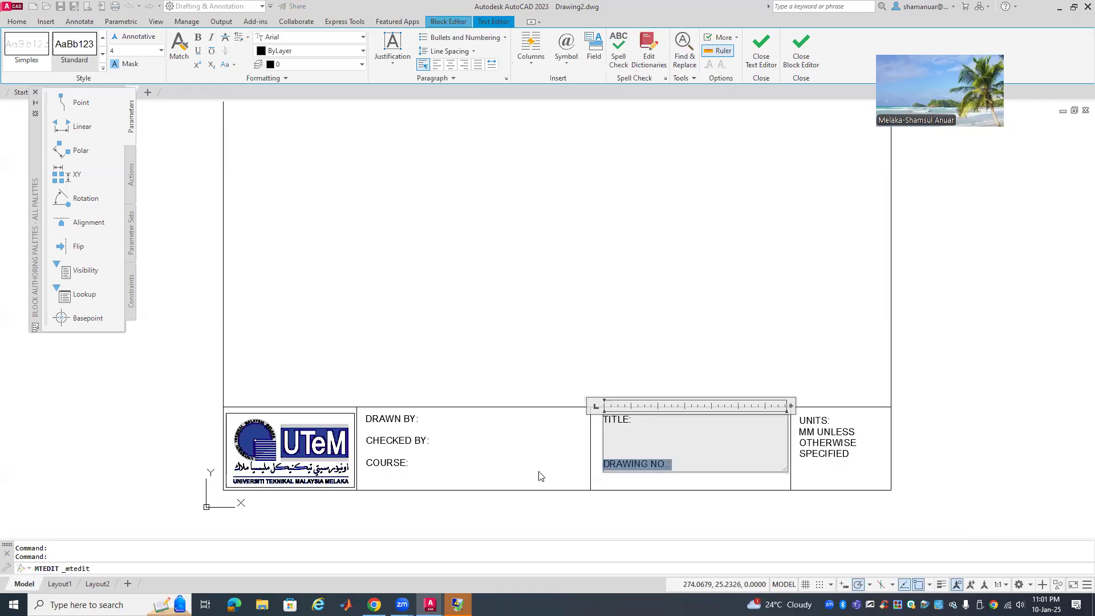
pyautogui.write('DATE:')
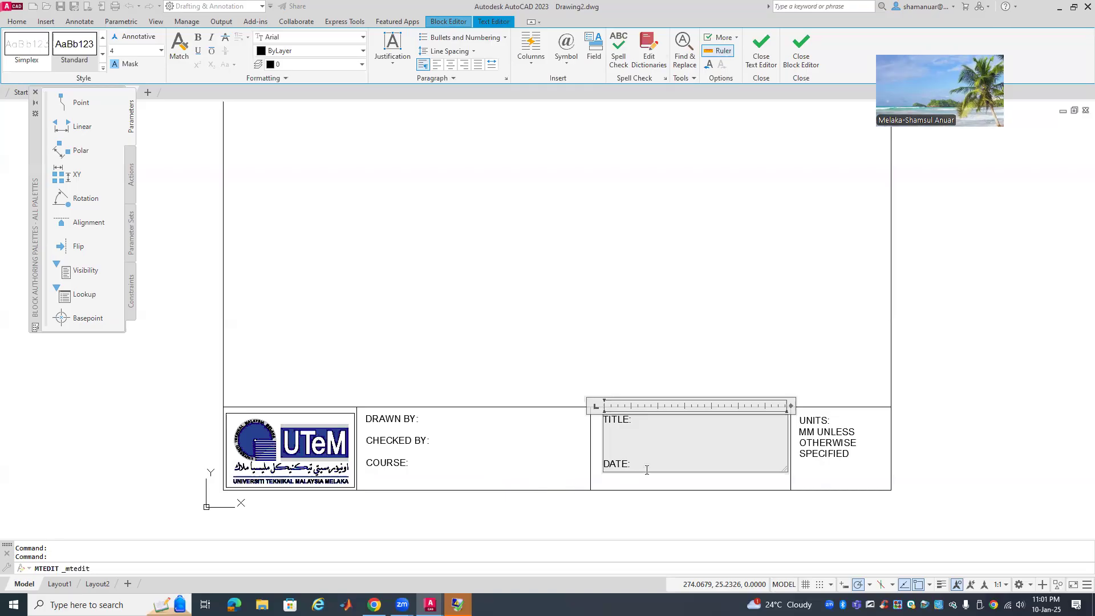
# Add a 'CLASS: 1BELG / 2BERG' line below DATE and adjust the blank lines
pyautogui.press('Return')
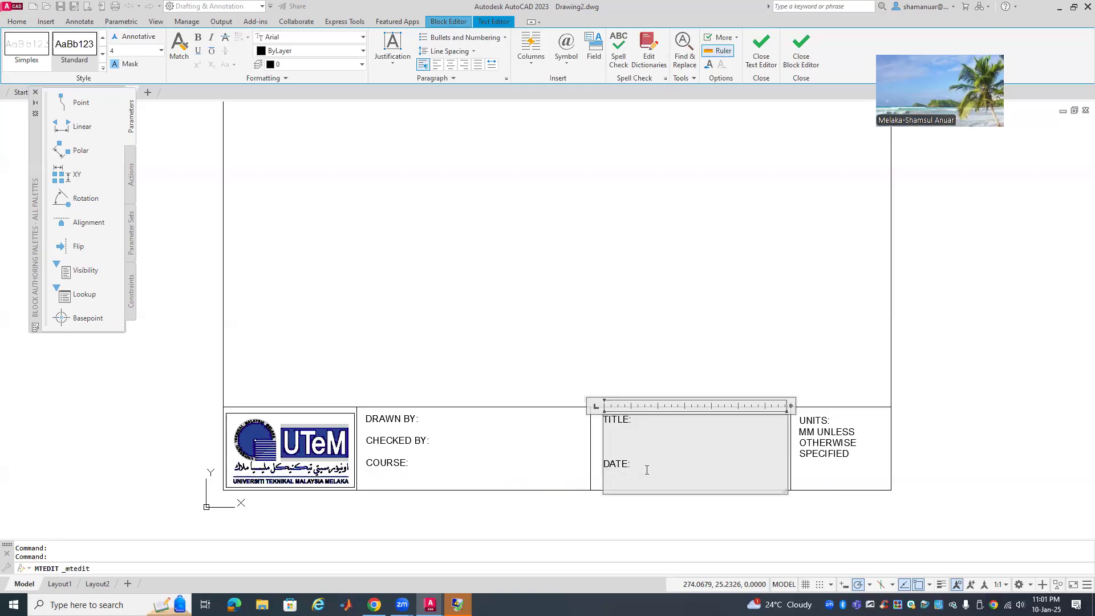
pyautogui.press('BackSpace')
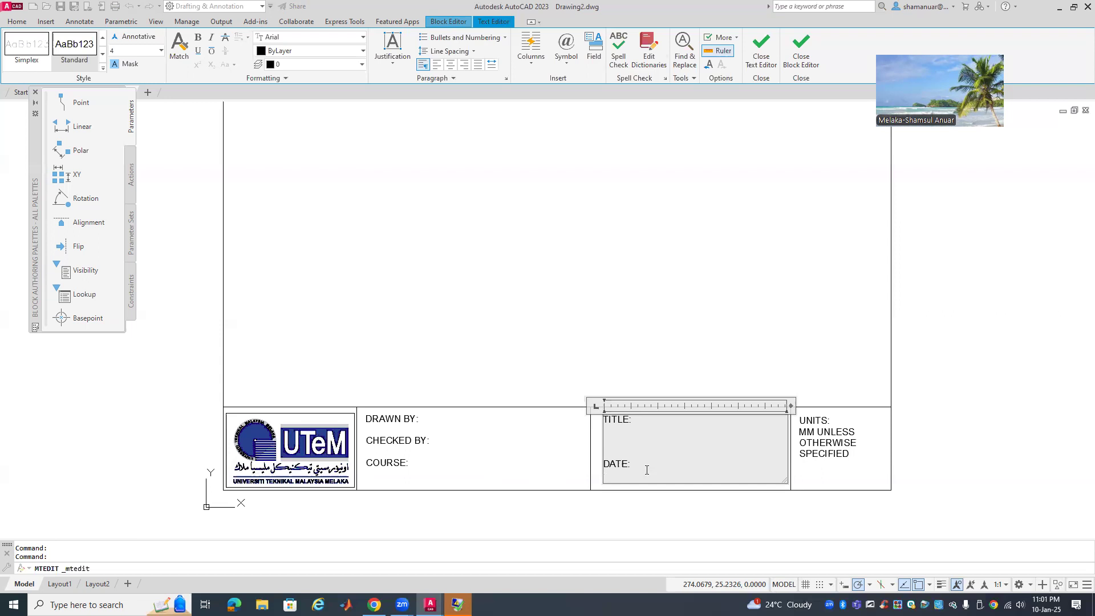
pyautogui.write('CLASS')
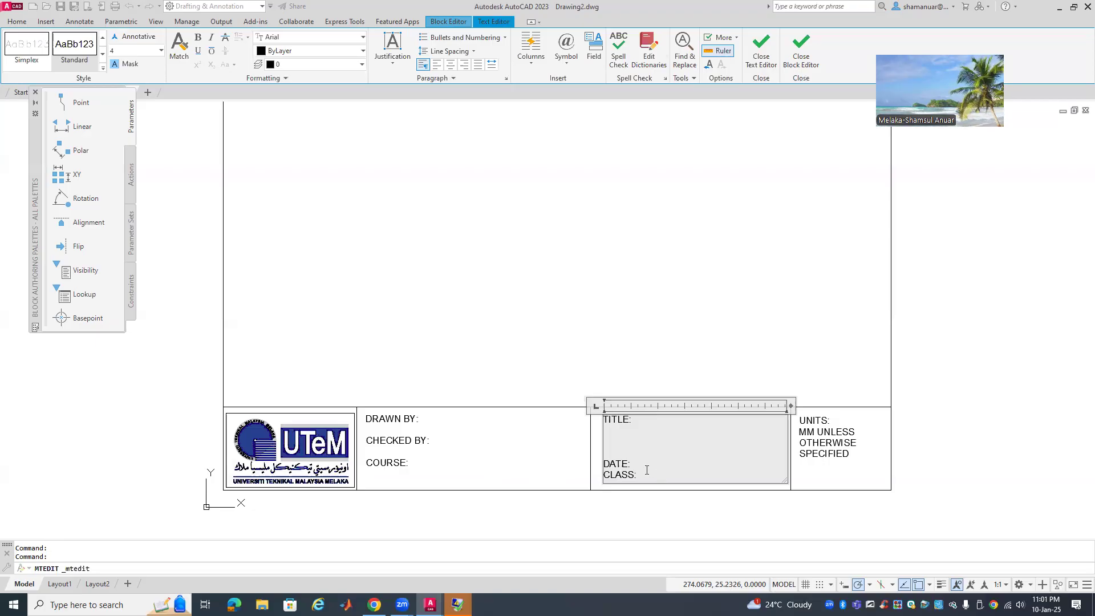
pyautogui.write(':\tB')
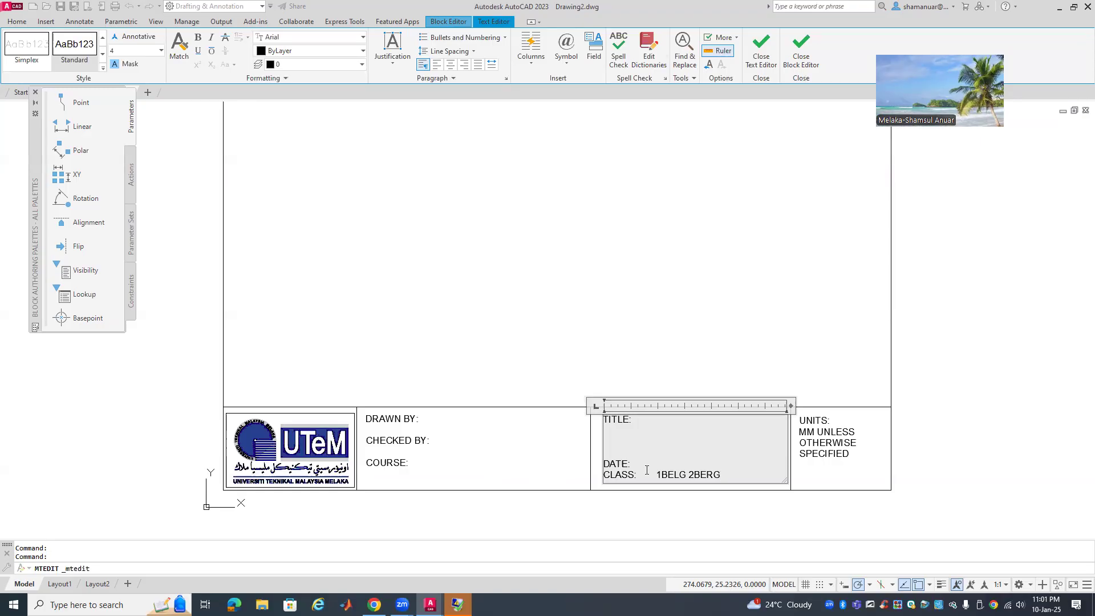
pyautogui.click(688, 484)
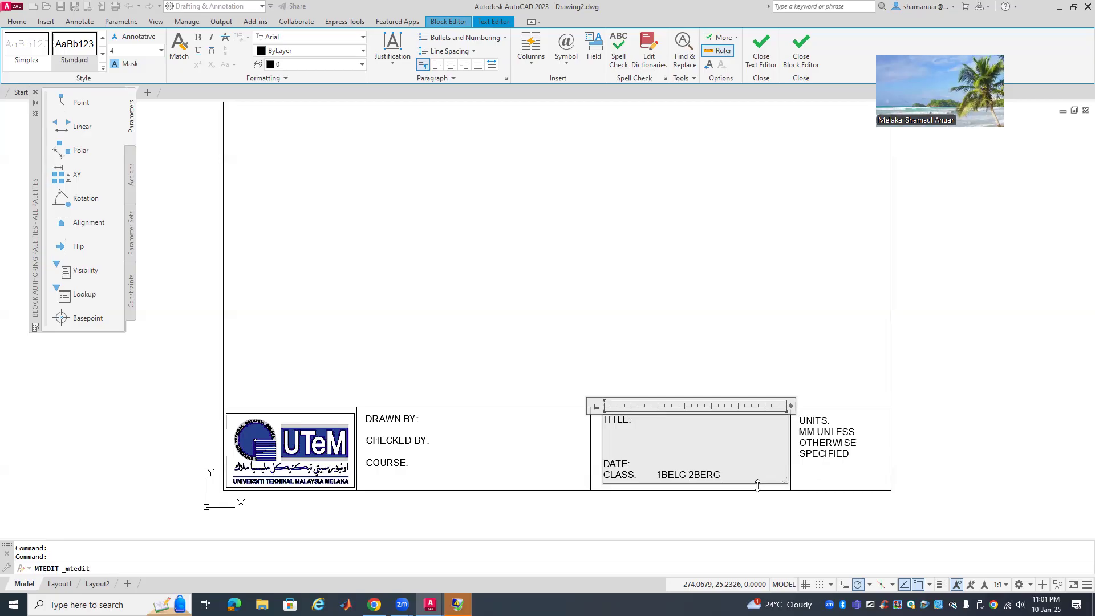
pyautogui.write('/')
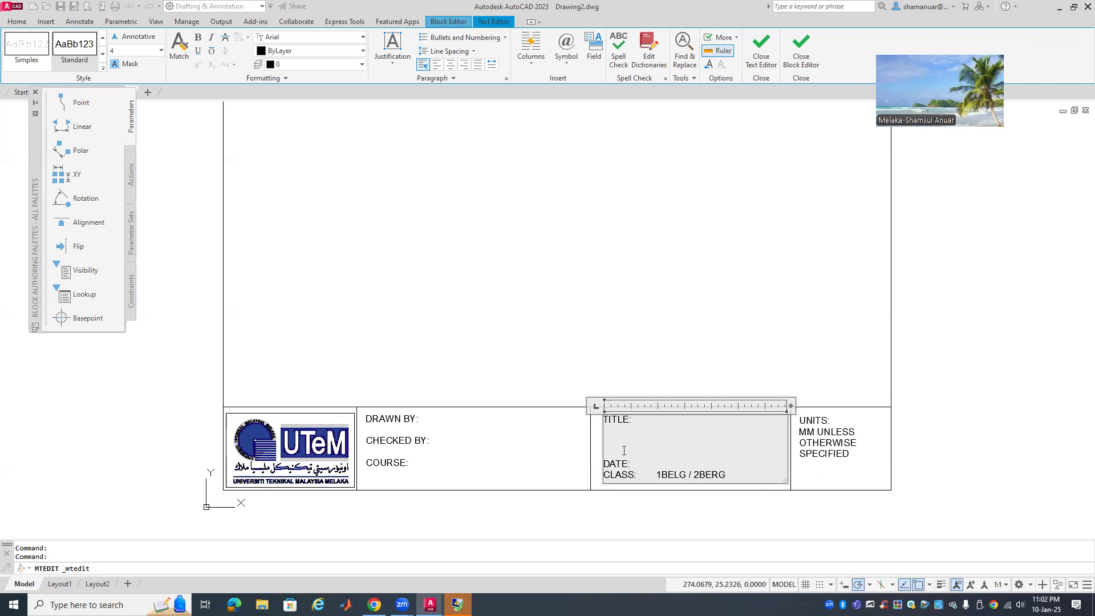
pyautogui.press('Delete')
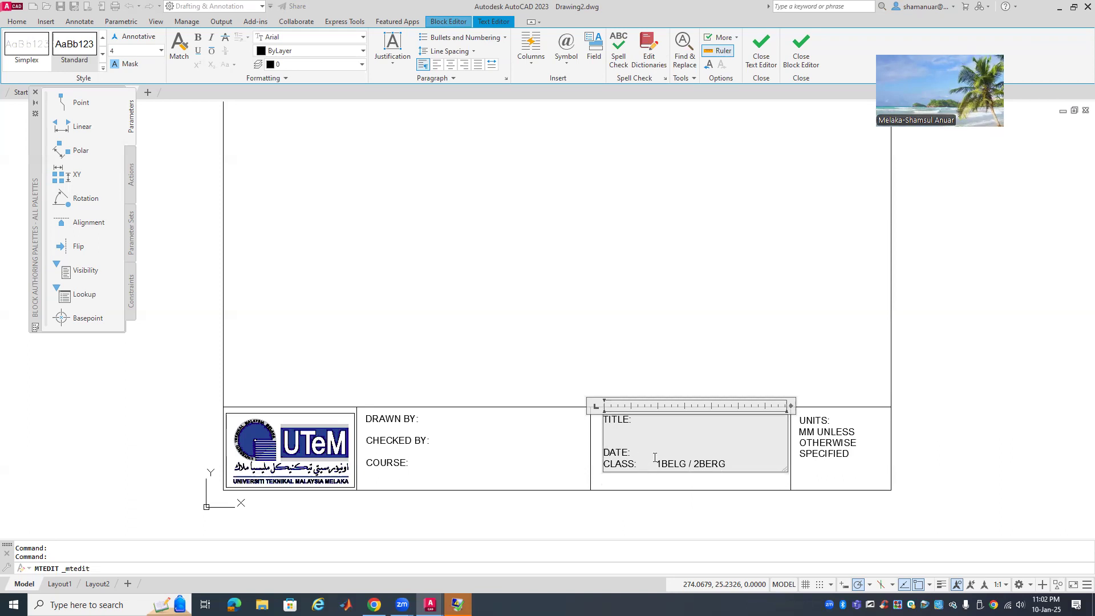
pyautogui.press('Return')
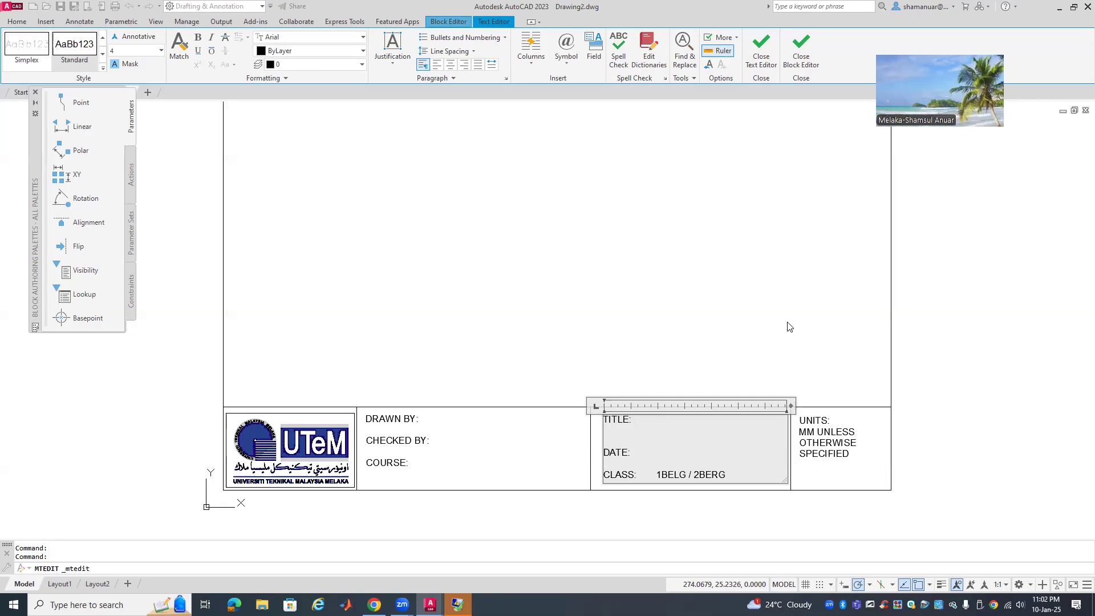
# Close the text editor and Block Editor, saving changes to DMC TITLE BLOCK
pyautogui.click(750, 357)
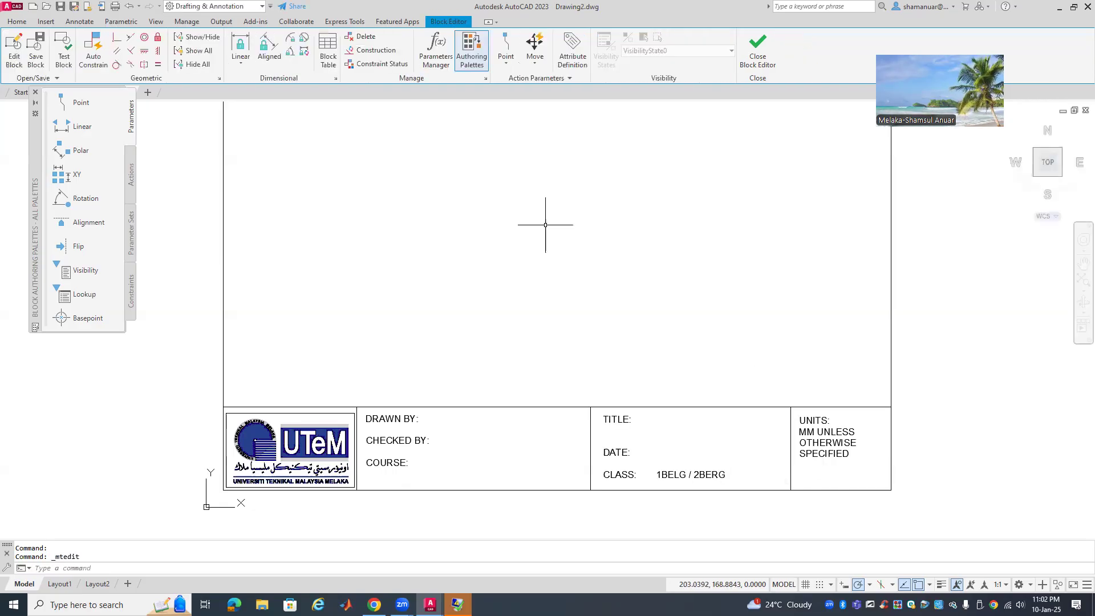
pyautogui.click(746, 63)
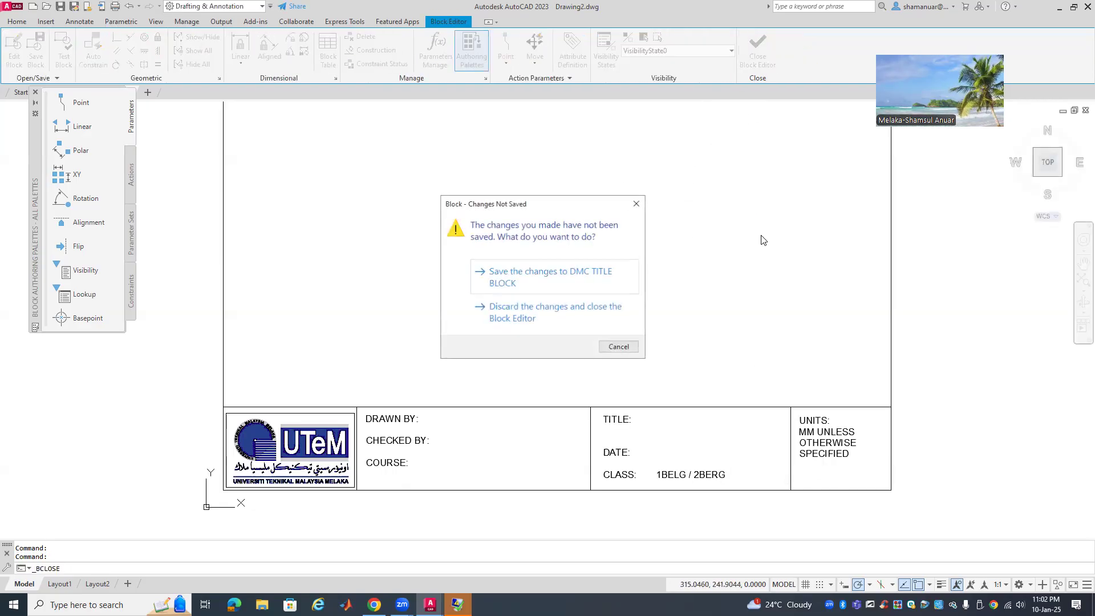
pyautogui.click(553, 277)
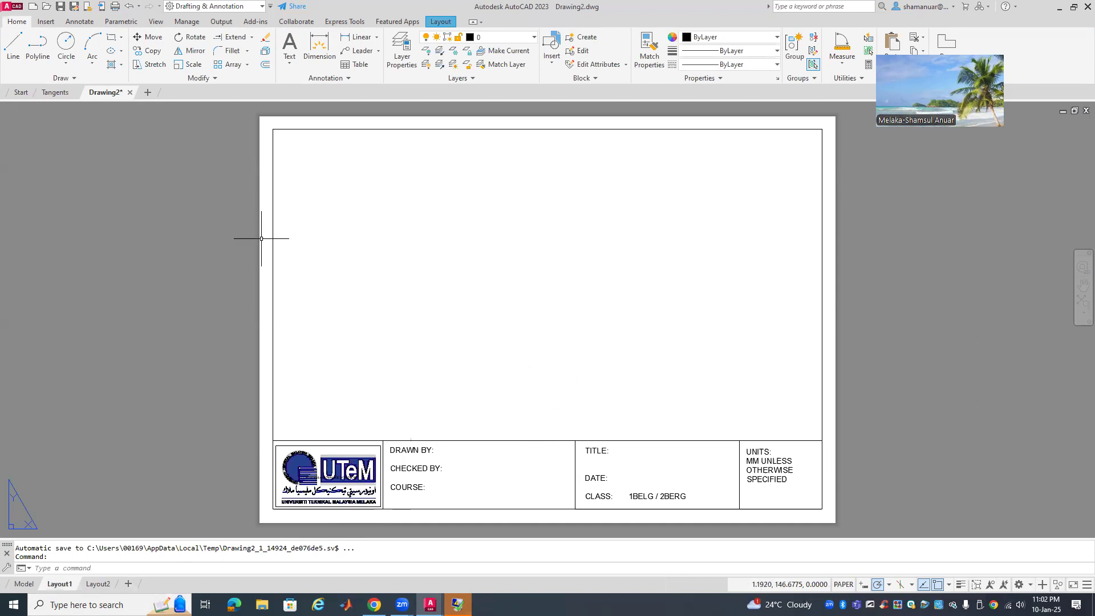
# Go to the Model tab and change the workspace to 3D Modeling
pyautogui.click(24, 584)
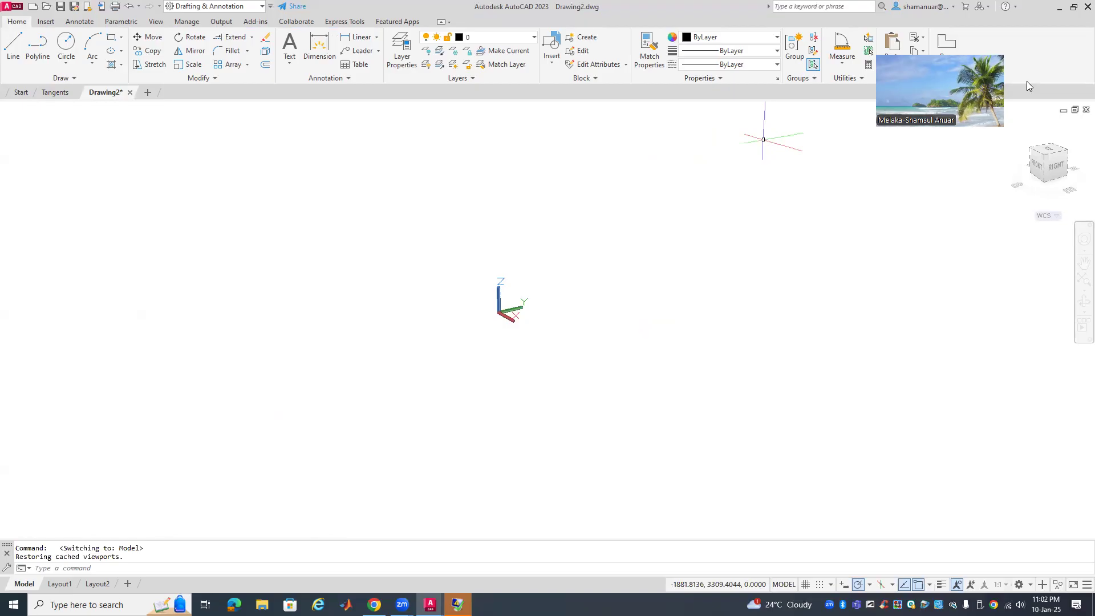
pyautogui.moveTo(1011, 56); pyautogui.dragTo(1028, 30)
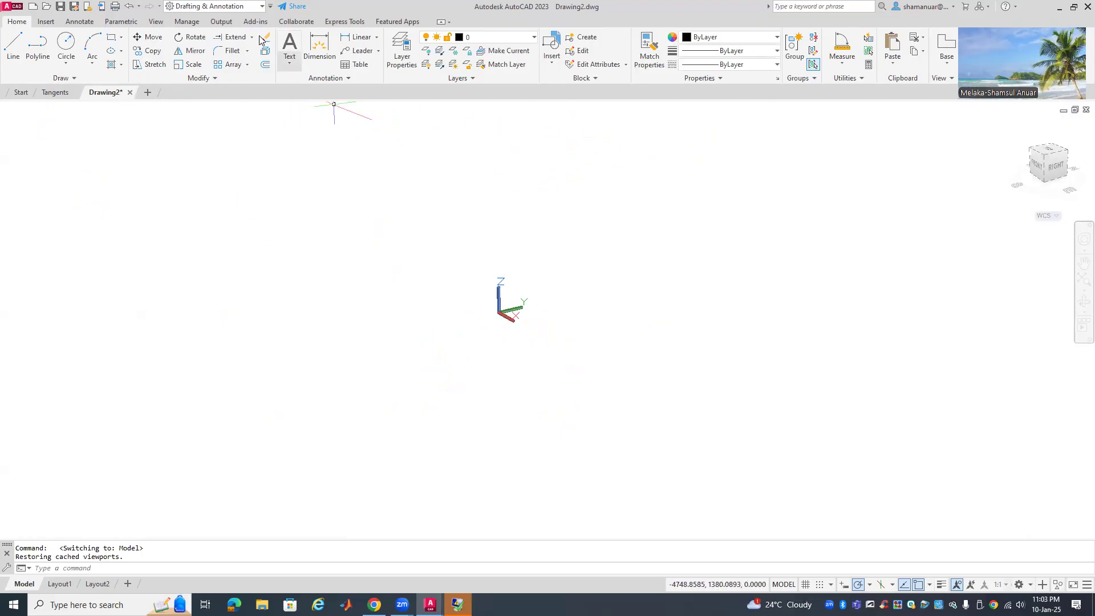
pyautogui.click(261, 9)
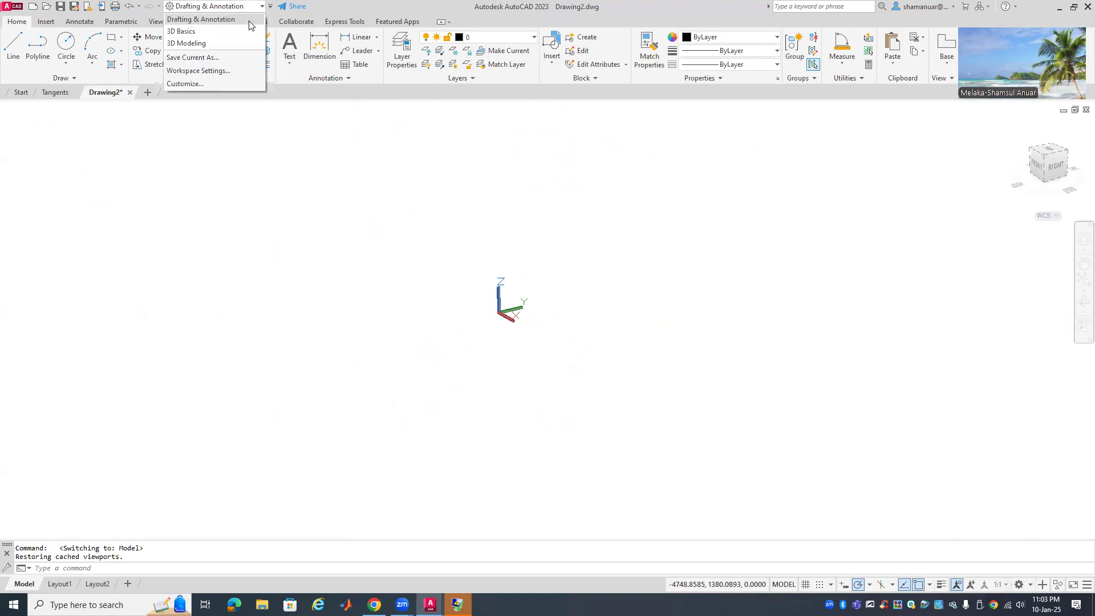
pyautogui.click(210, 44)
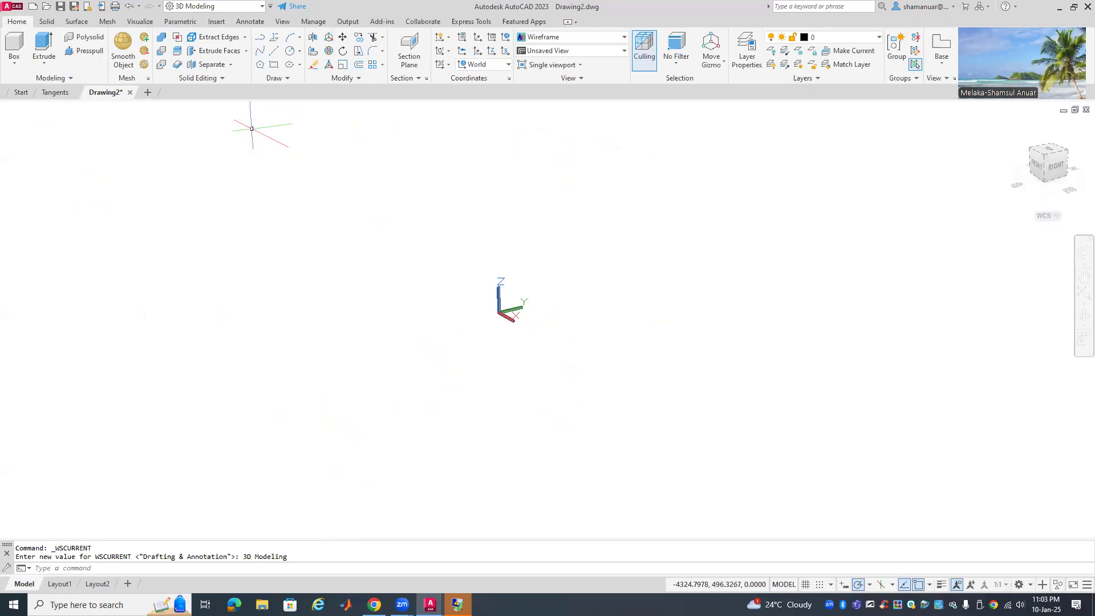
# Draw a polyline from 0,0 with 100-unit and 70-unit edges, then zoom to fit
pyautogui.click(264, 39)
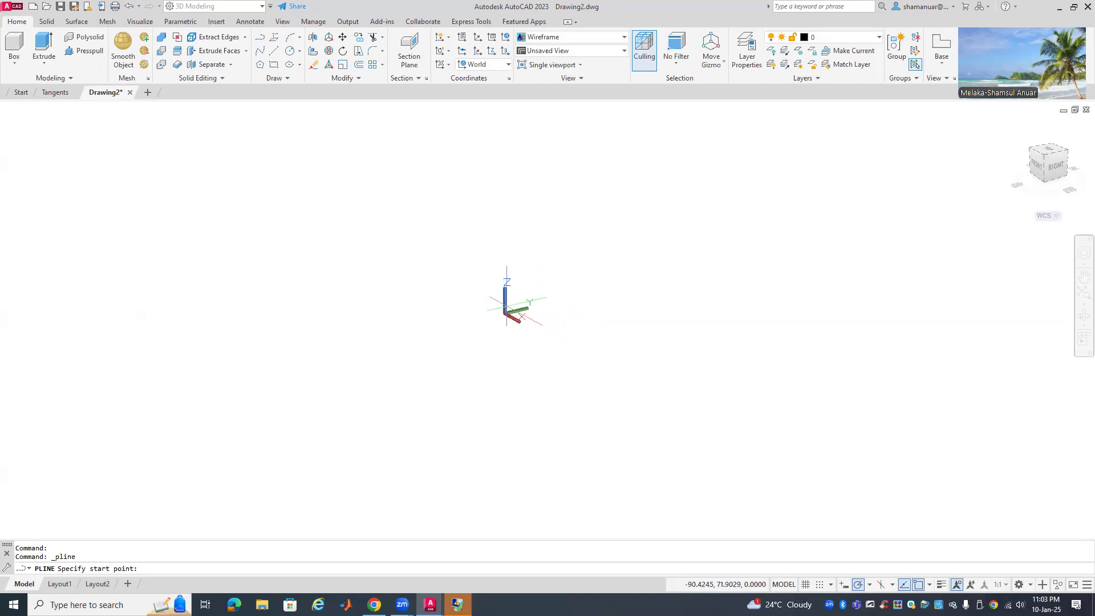
pyautogui.scroll(-8, 533, 306)
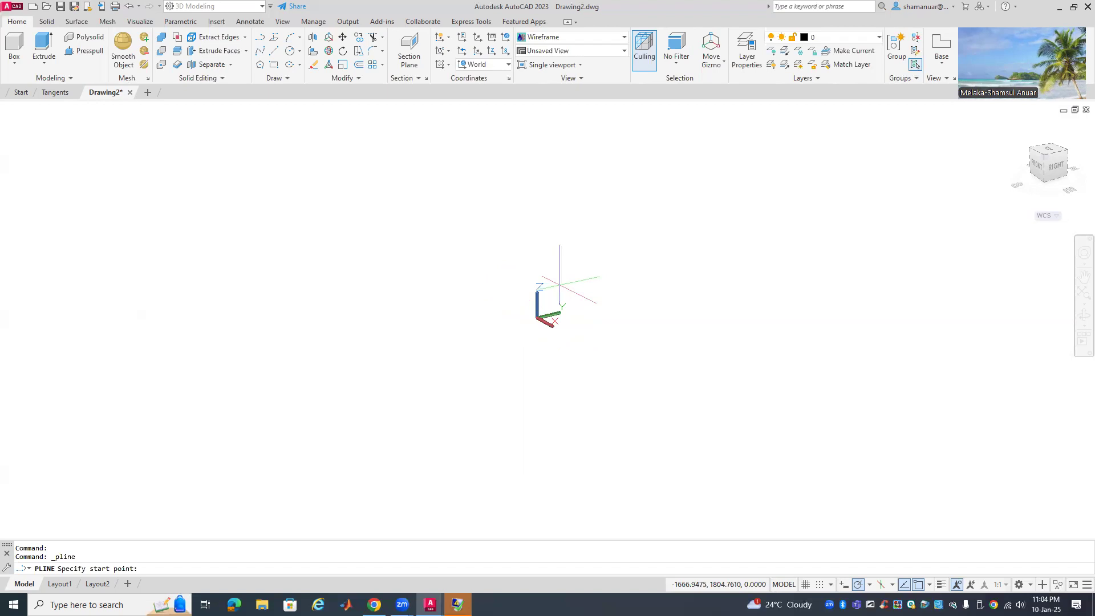
pyautogui.write(',0')
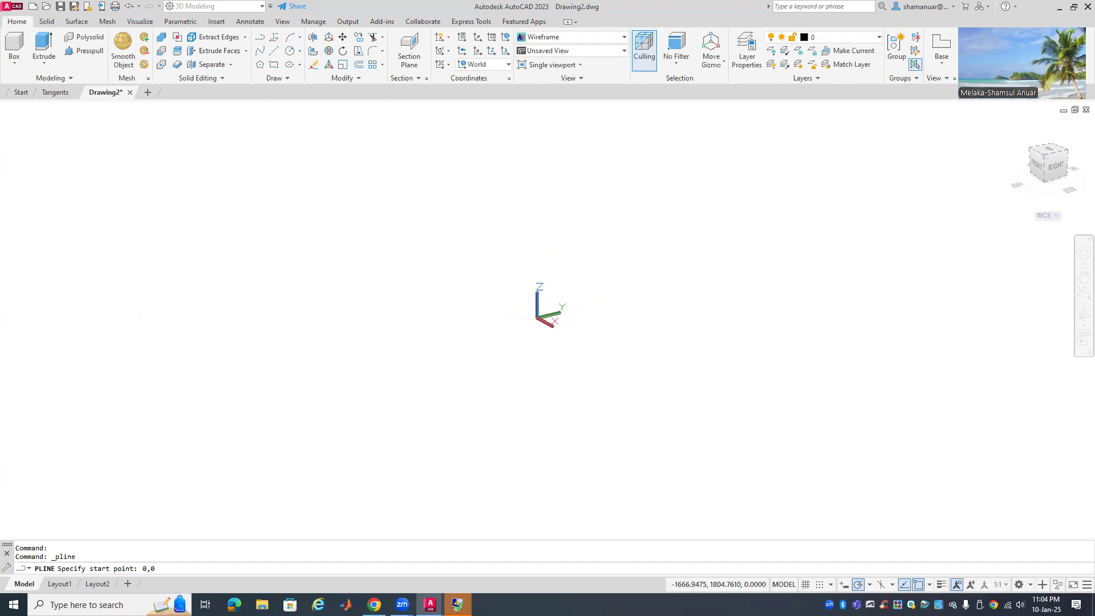
pyautogui.press('Return')
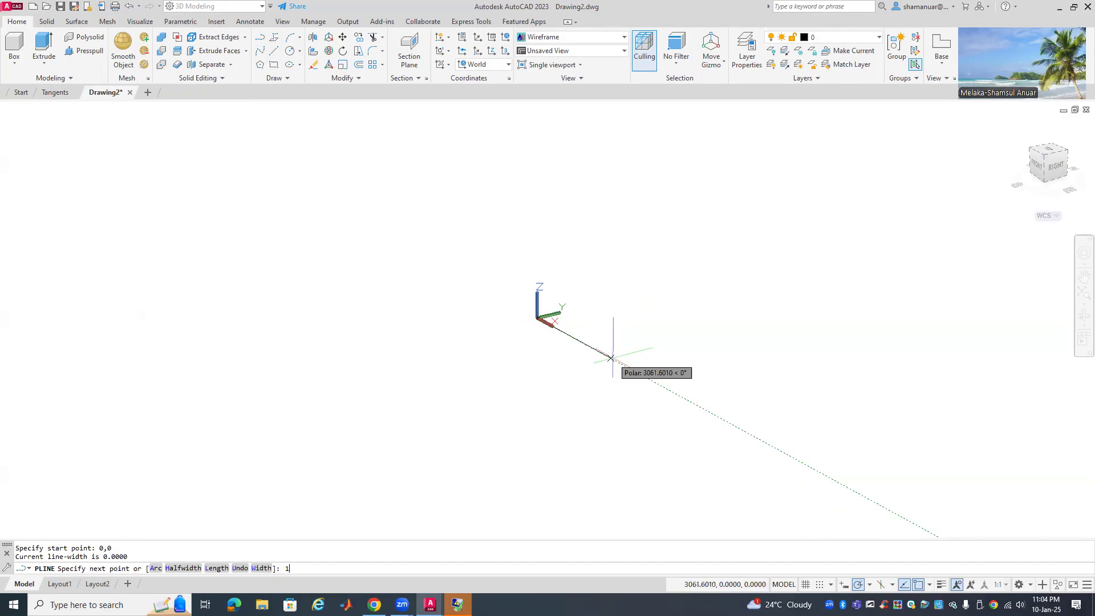
pyautogui.press('Return')
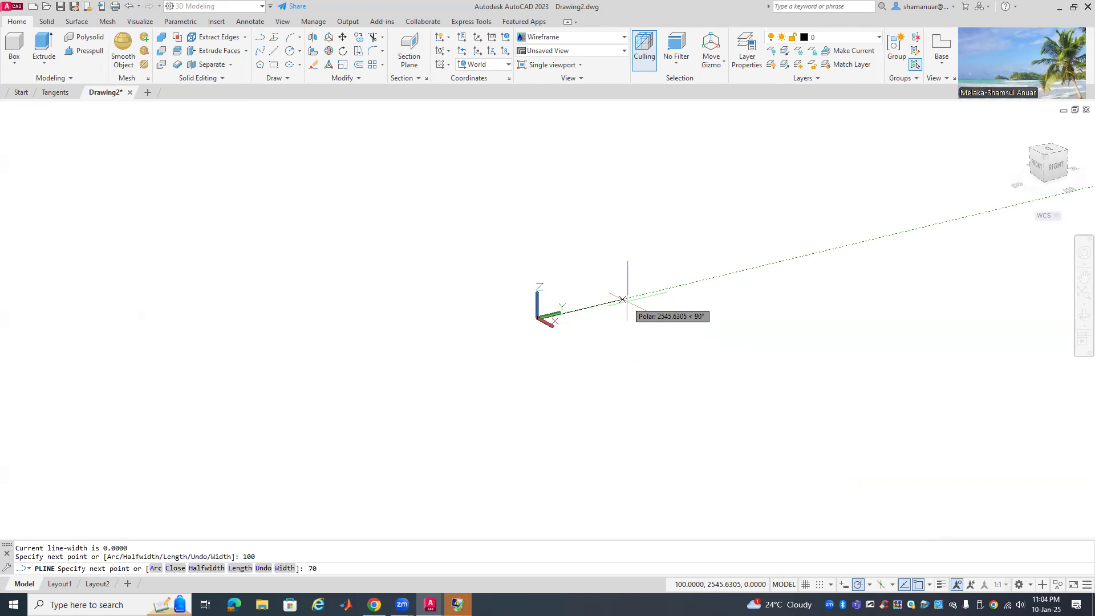
pyautogui.press('Return')
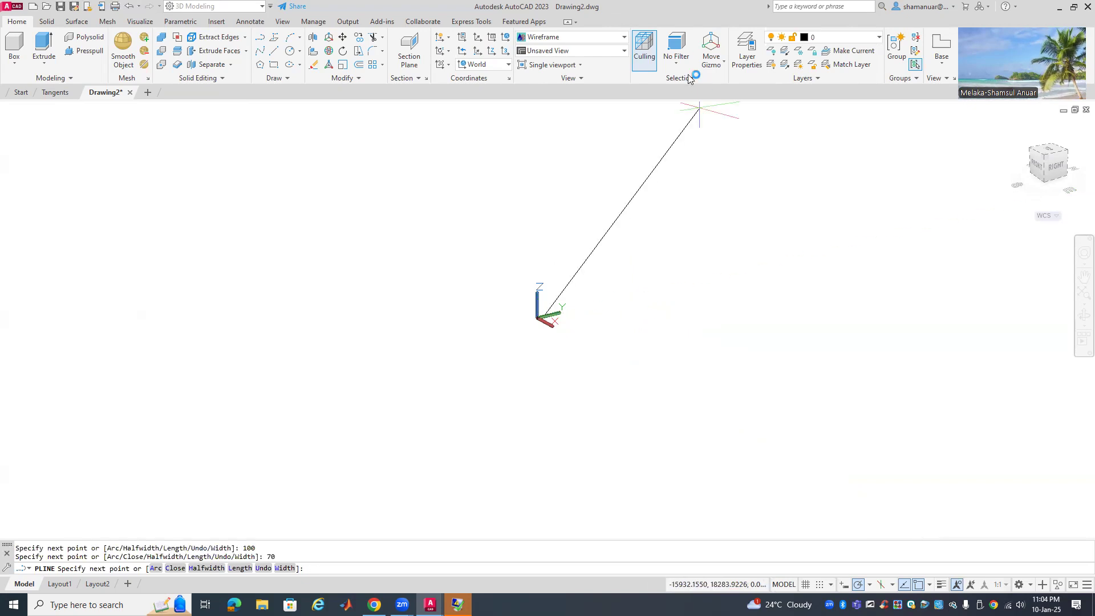
pyautogui.click(1082, 295)
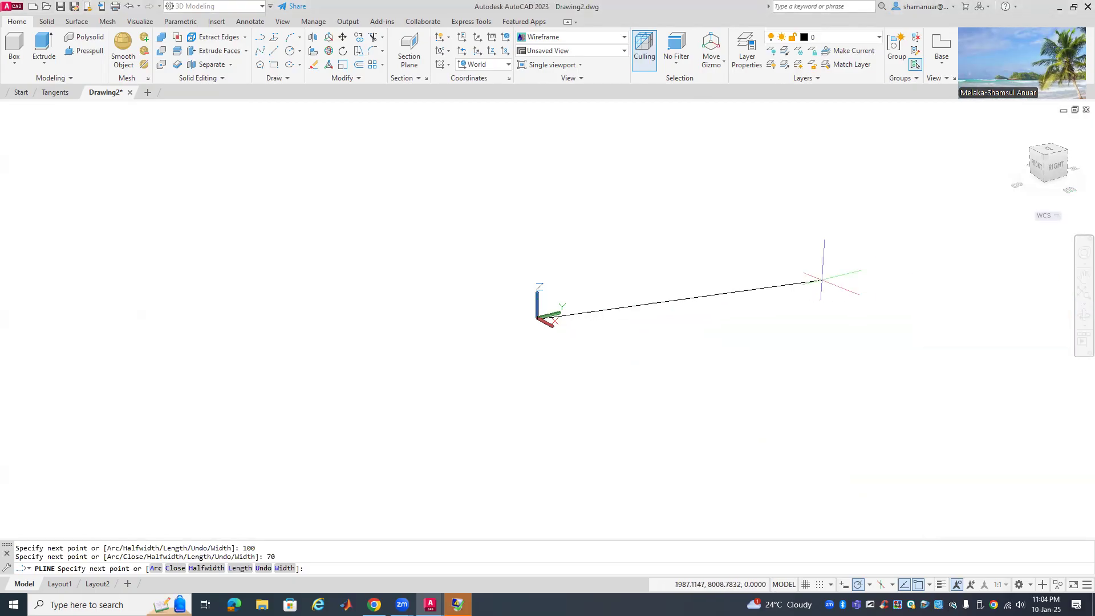
pyautogui.press('Return')
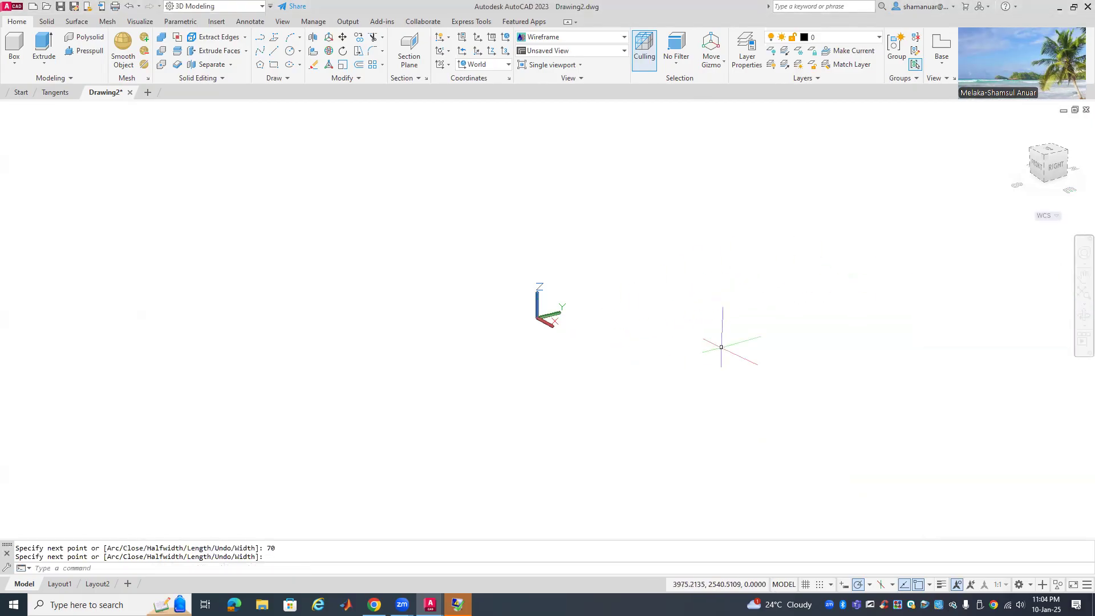
pyautogui.click(1082, 295)
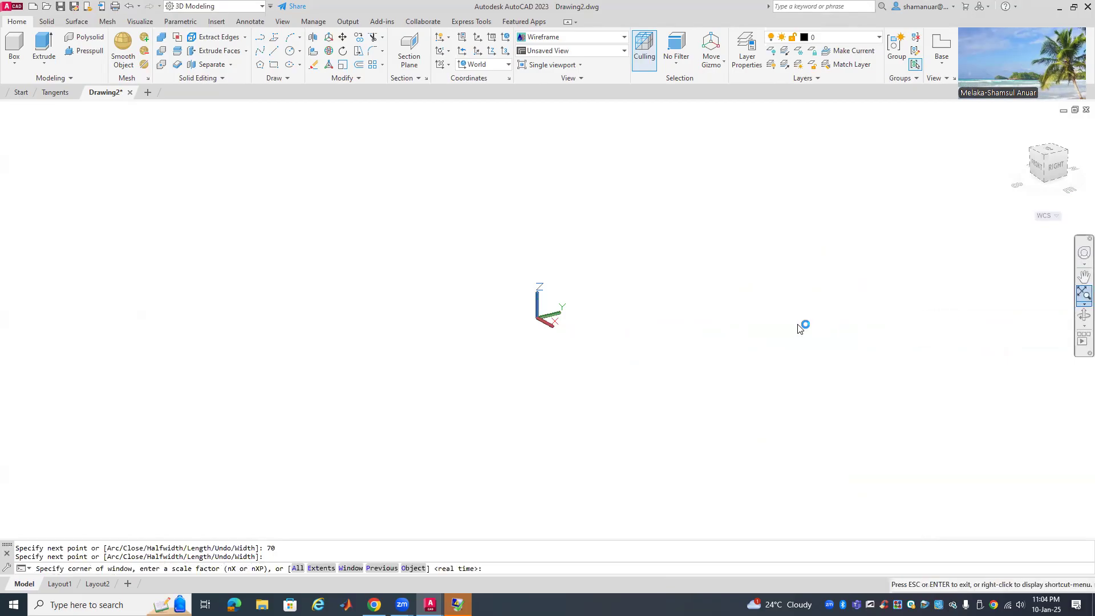
pyautogui.scroll(-3, 306, 329)
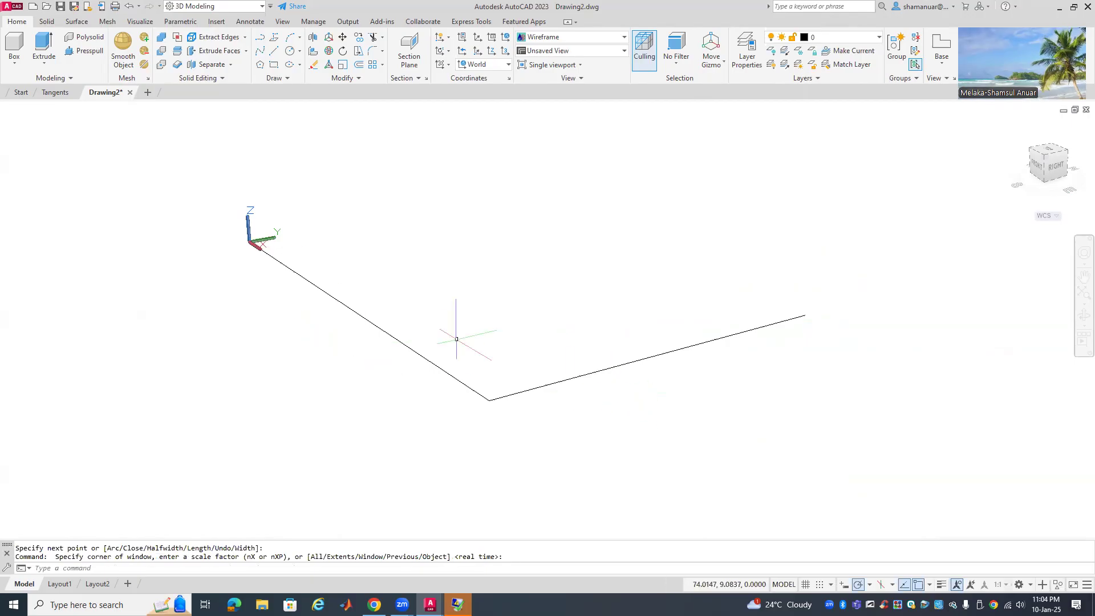
# Draw a second polyline from the right end with a 60-unit edge back to the origin
pyautogui.click(260, 38)
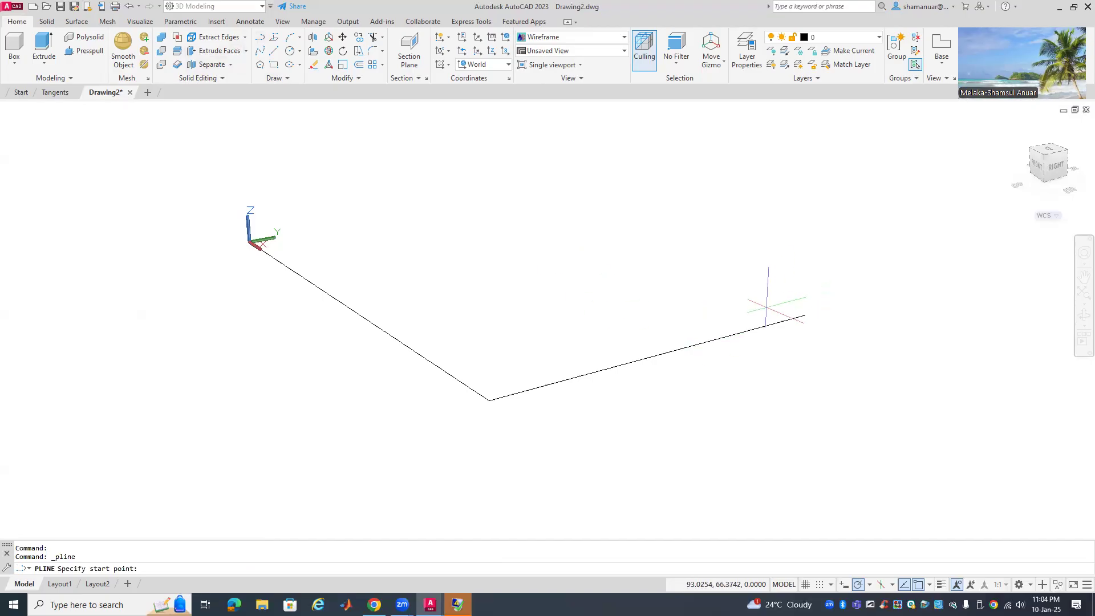
pyautogui.click(805, 315)
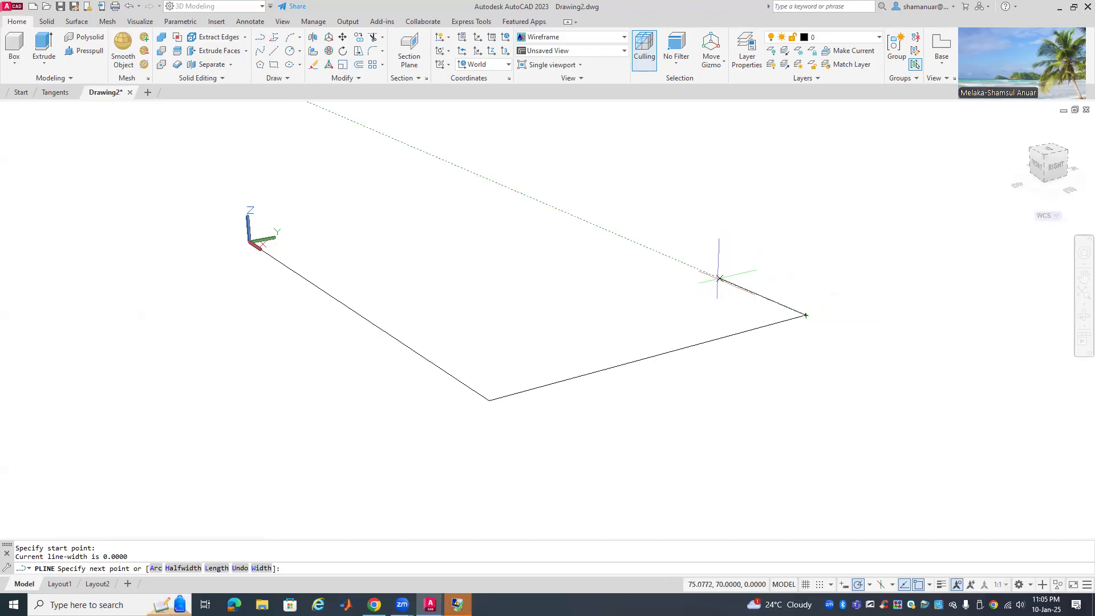
pyautogui.click(870, 584)
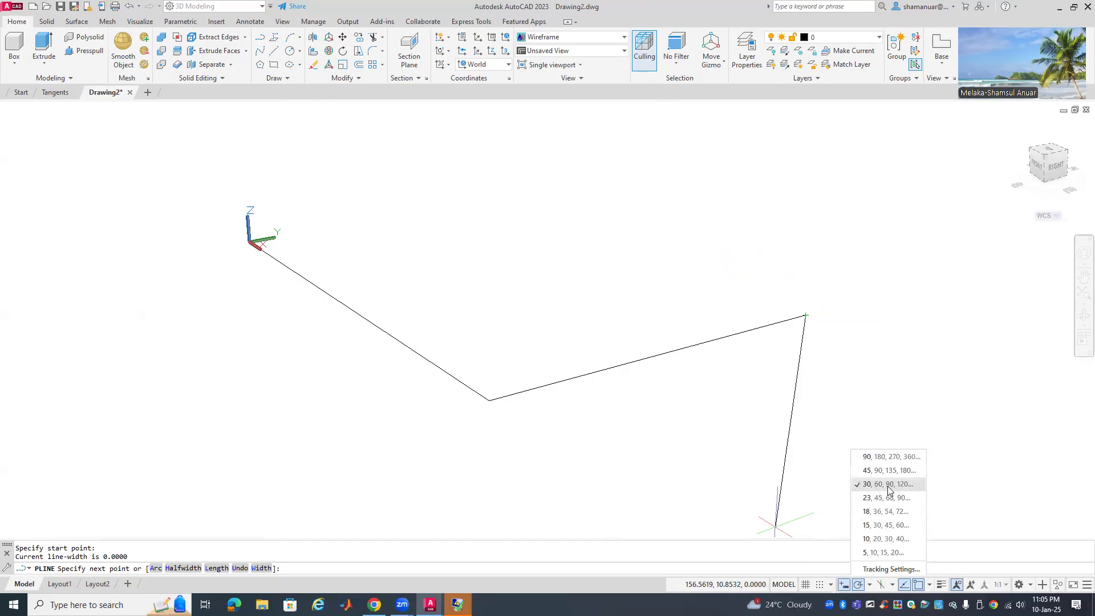
pyautogui.click(766, 407)
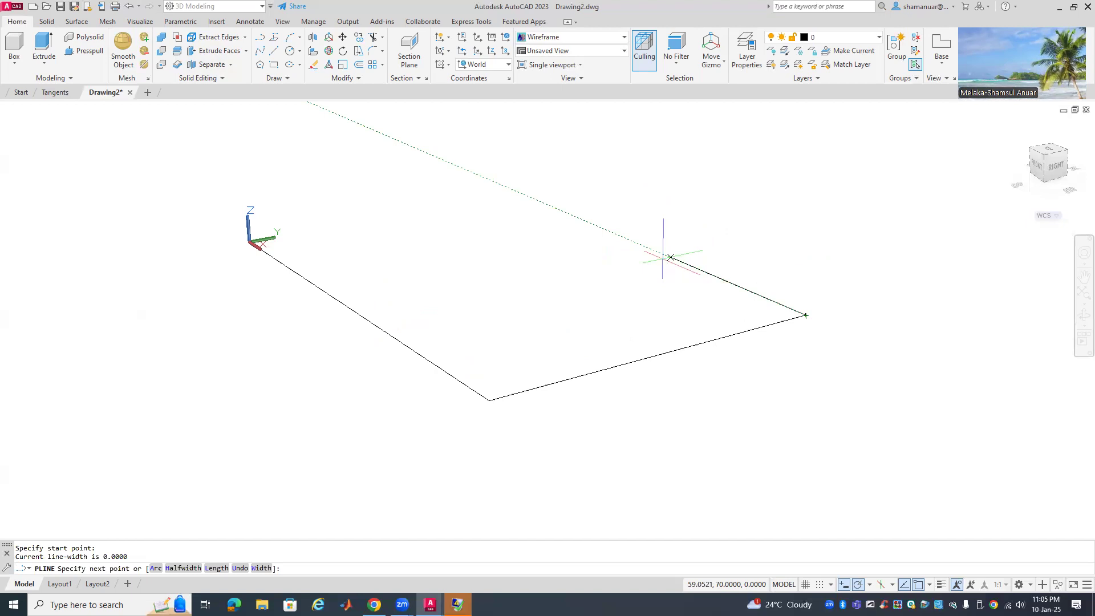
pyautogui.write('60')
pyautogui.press('Return')
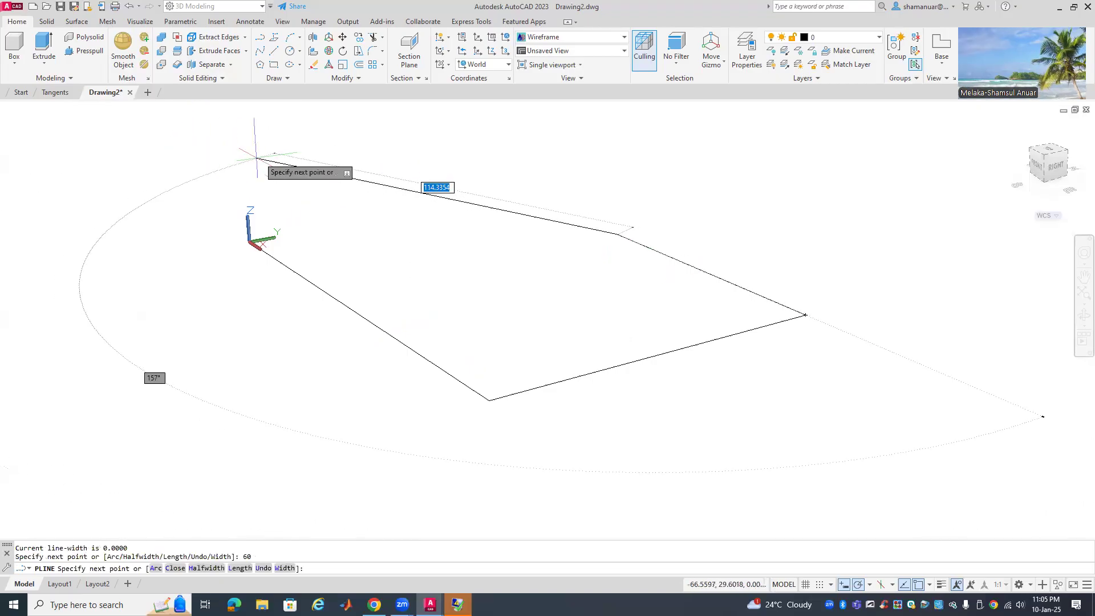
pyautogui.click(255, 244)
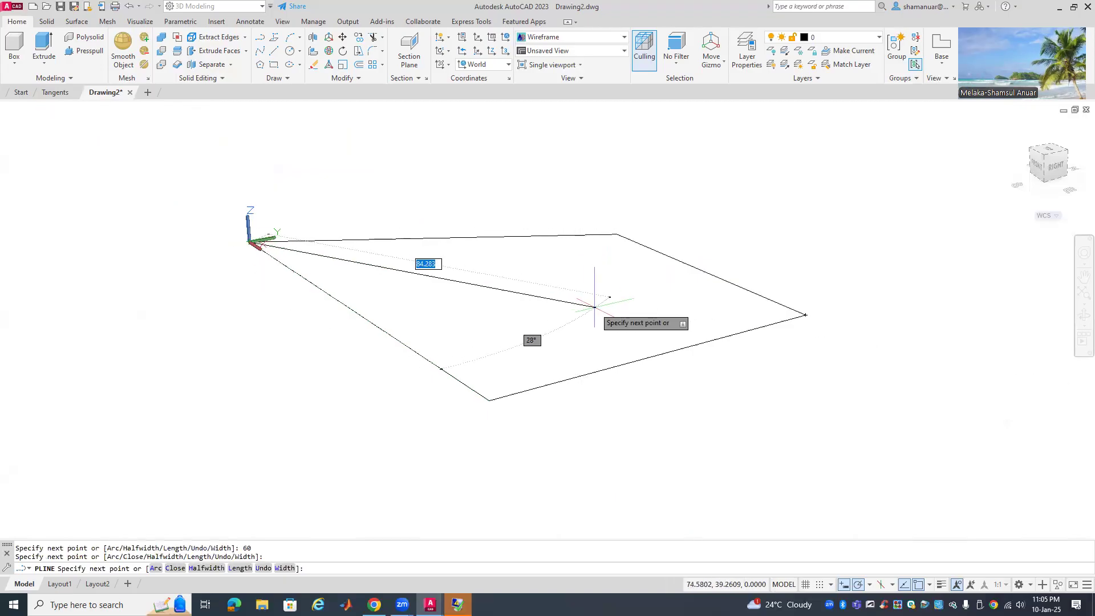
pyautogui.press('Return')
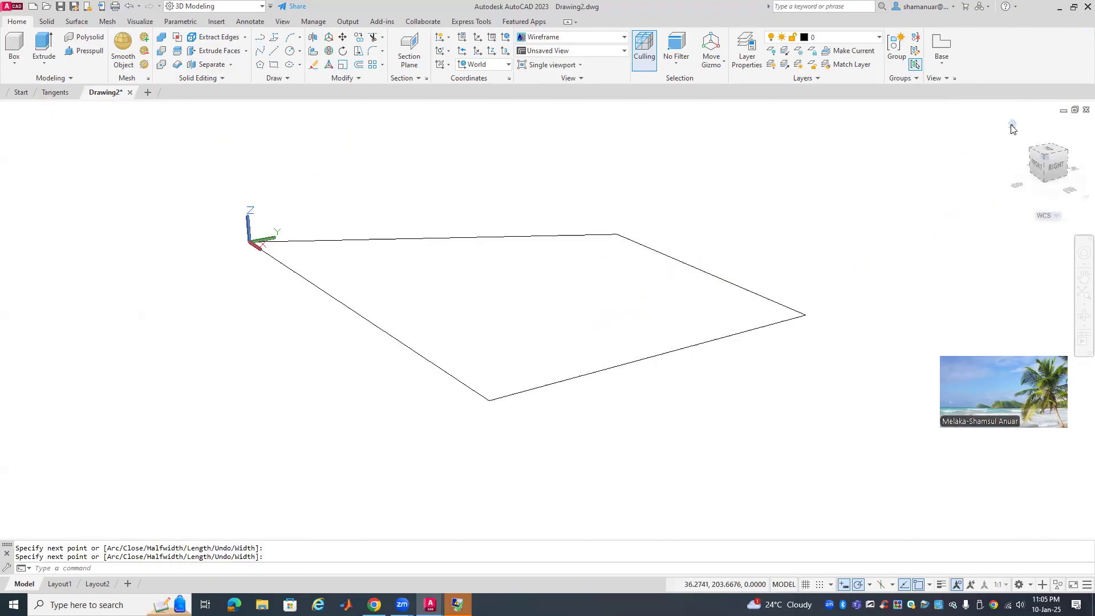
# Set parallel projection and try the Top and isometric ViewCube views
pyautogui.rightClick(1010, 125)
pyautogui.click(1004, 148)
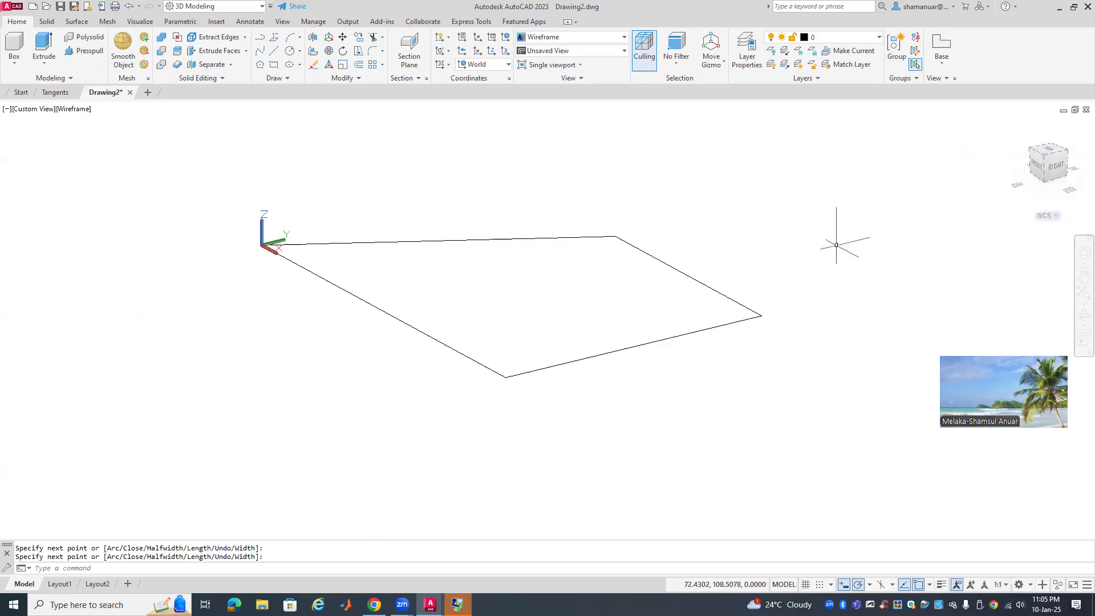
pyautogui.click(1039, 150)
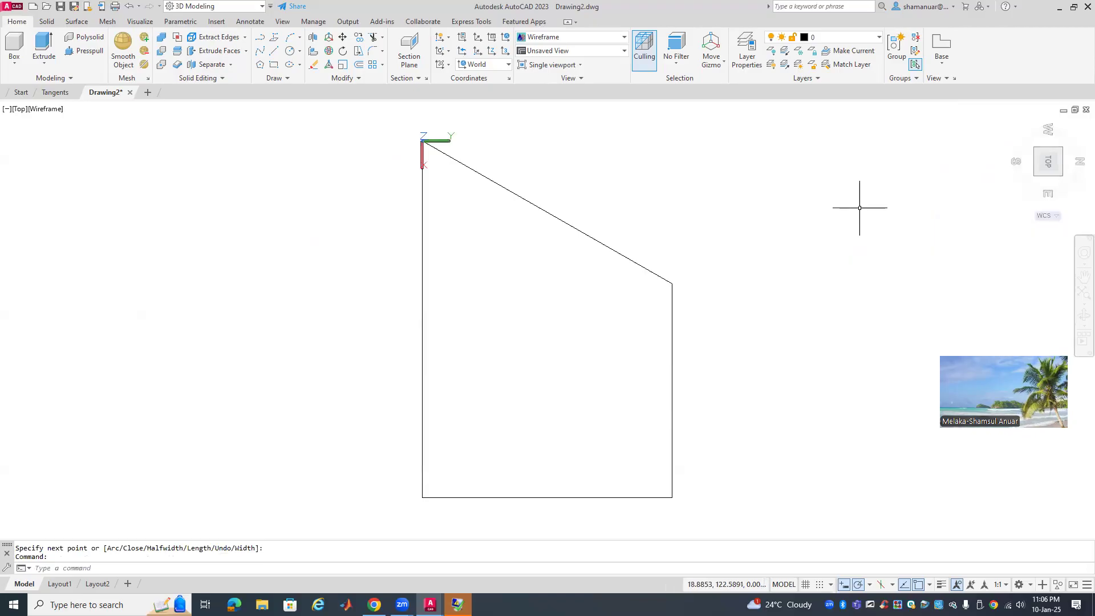
pyautogui.click(1035, 148)
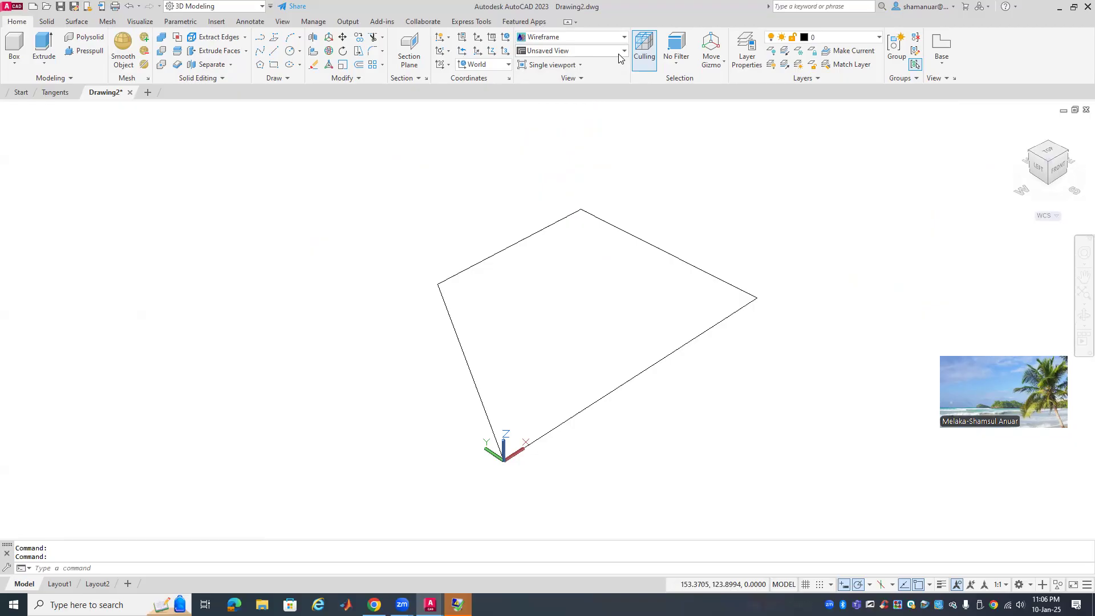
pyautogui.scroll(-1, 606, 203)
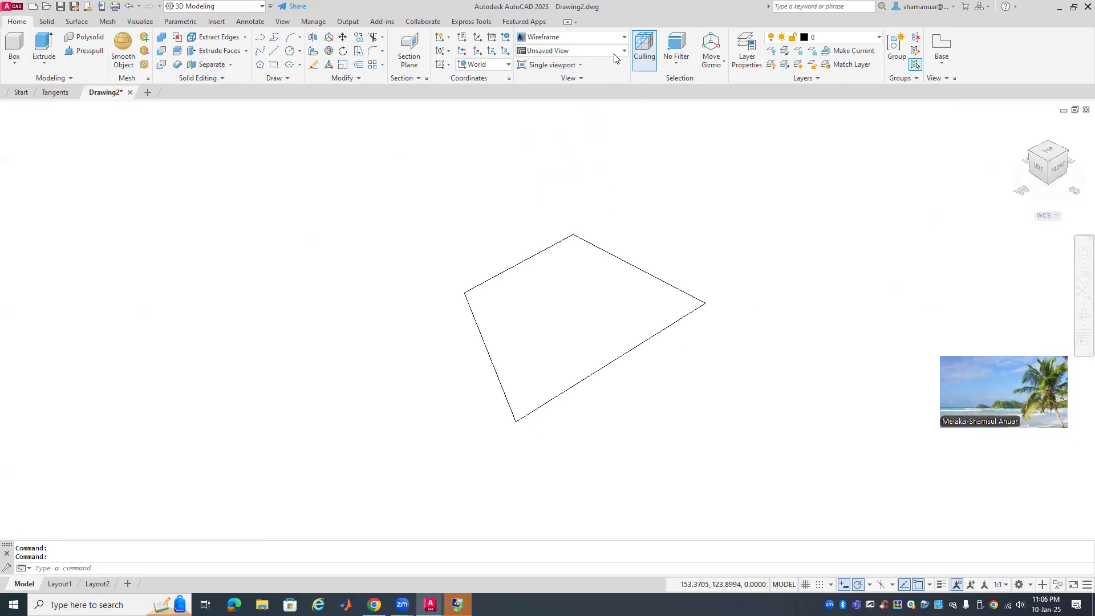
pyautogui.press('Escape')
pyautogui.press('Escape')
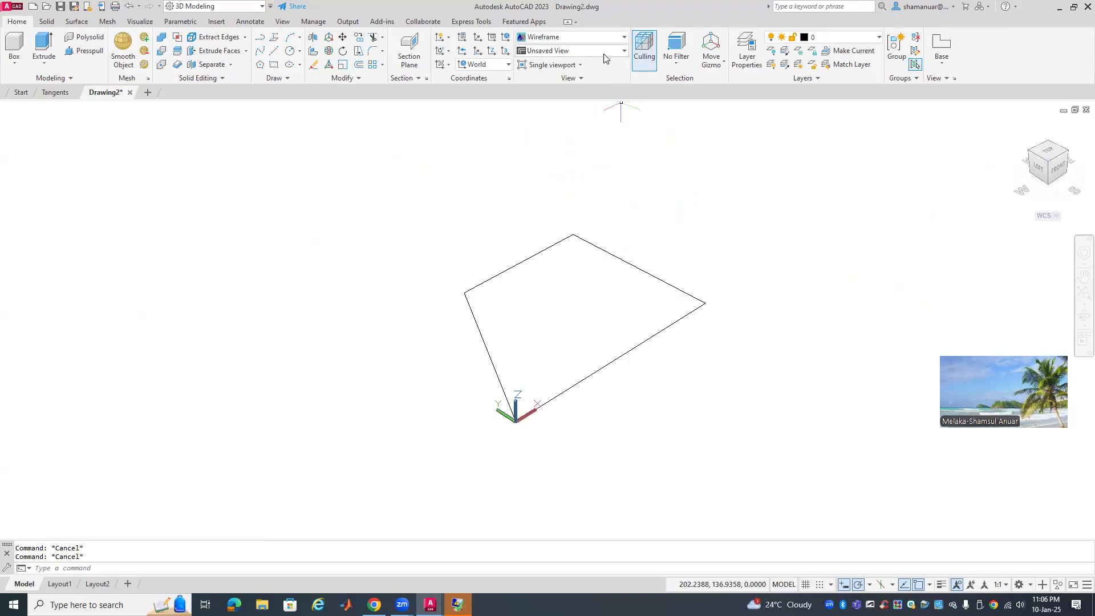
# Switch to the SE Isometric preset view and set parallel projection again
pyautogui.click(605, 51)
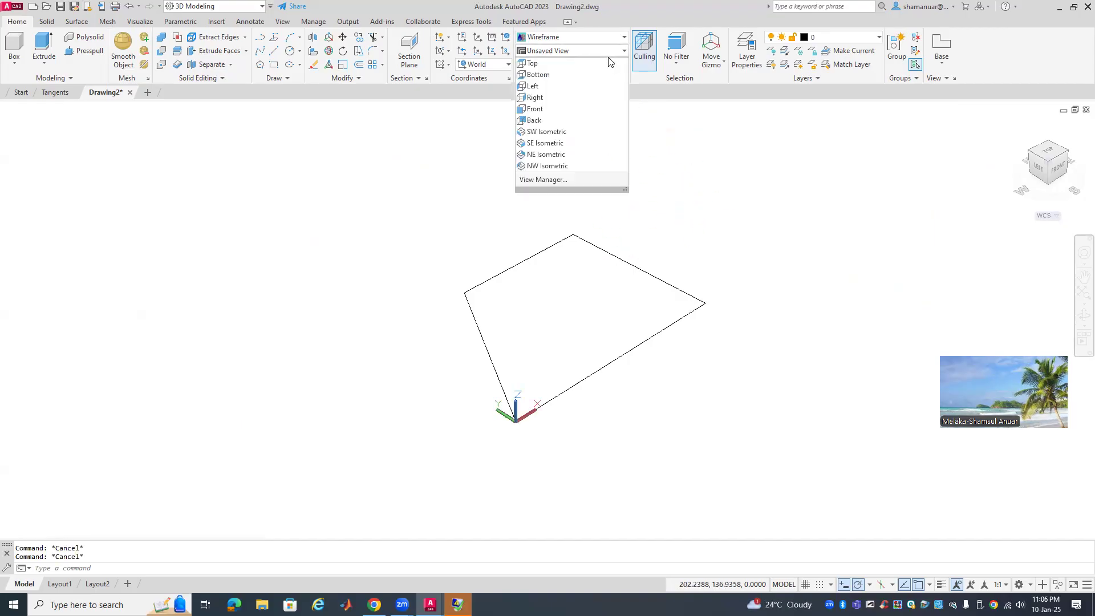
pyautogui.click(557, 133)
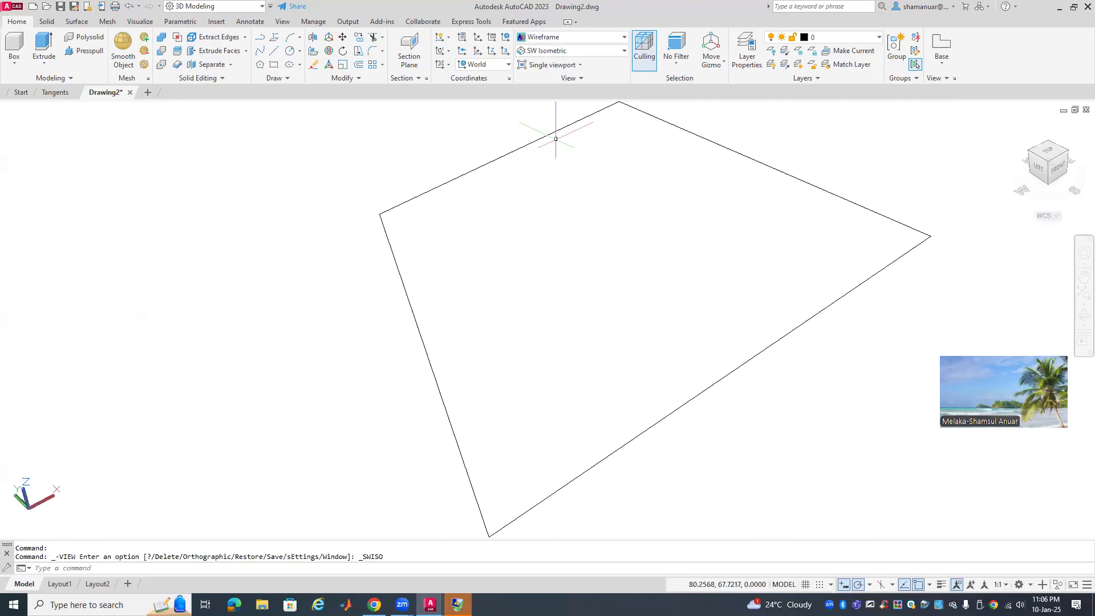
pyautogui.click(589, 51)
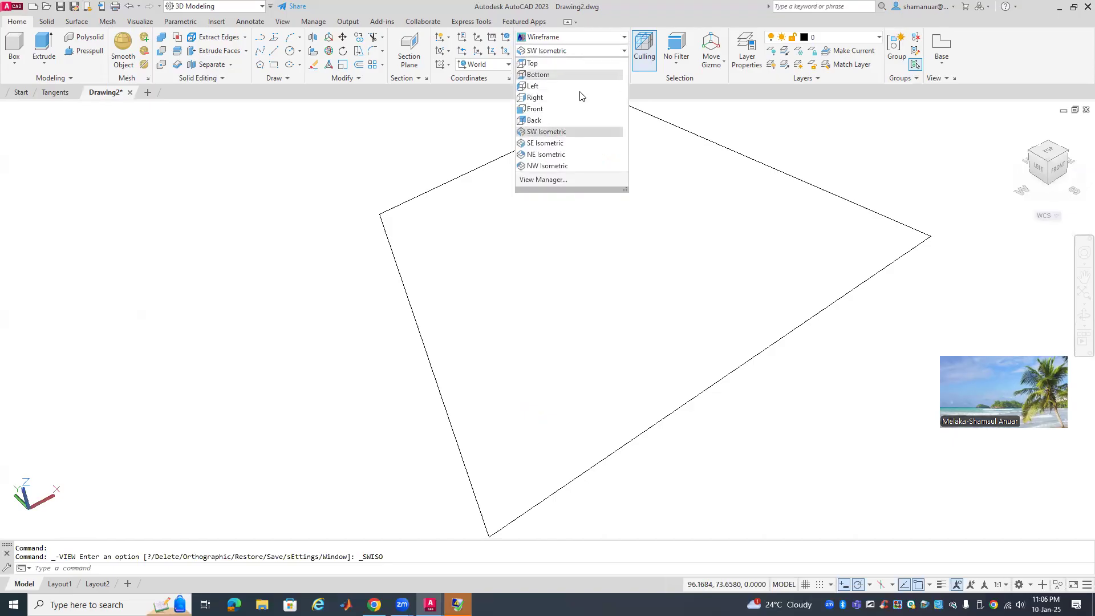
pyautogui.click(570, 141)
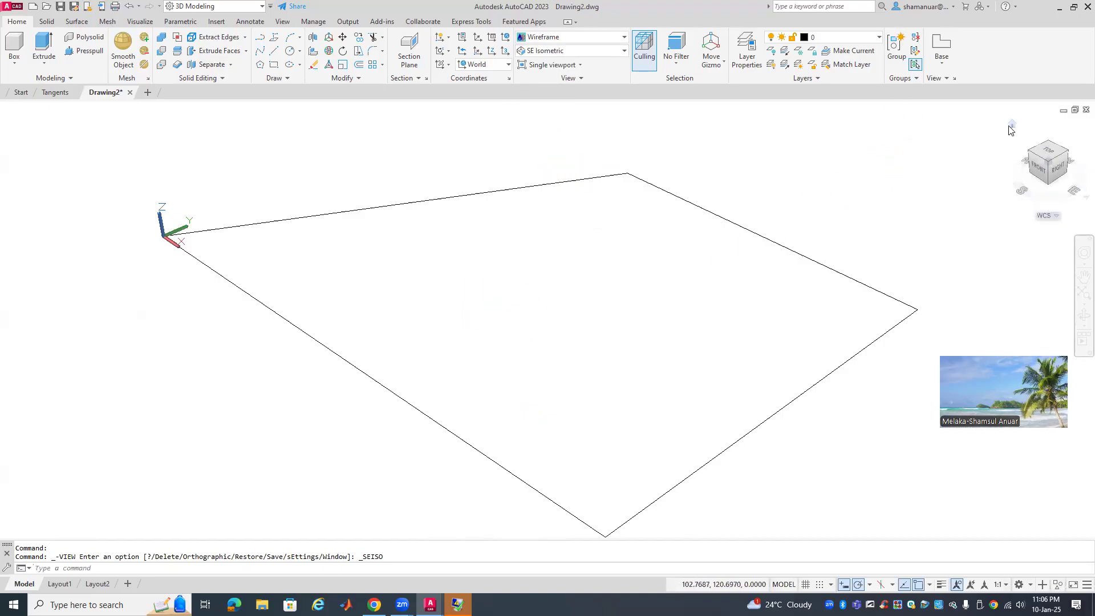
pyautogui.rightClick(1010, 127)
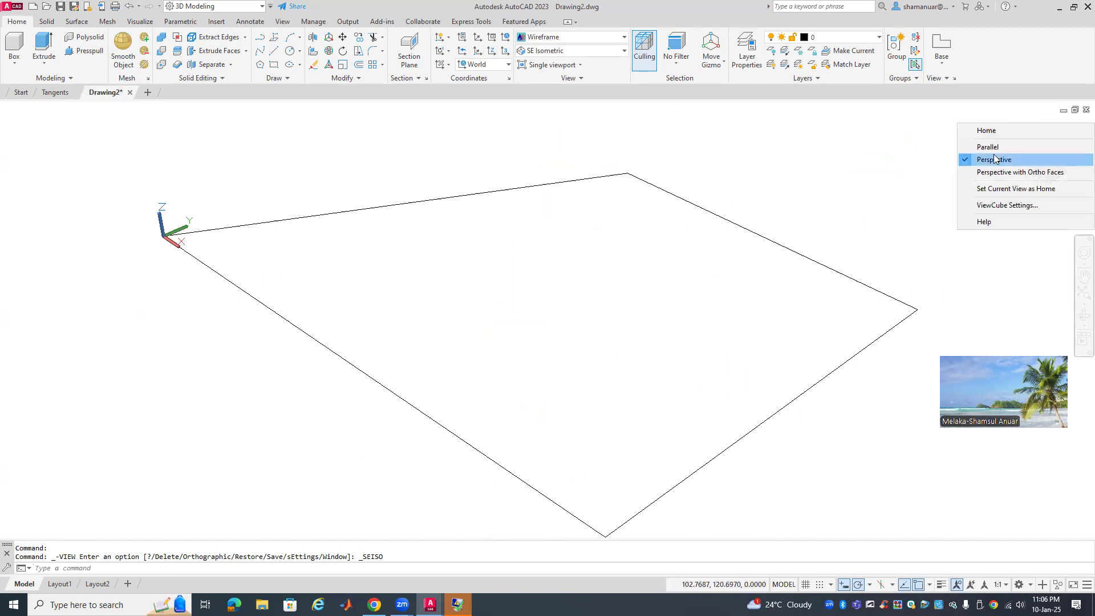
pyautogui.click(994, 148)
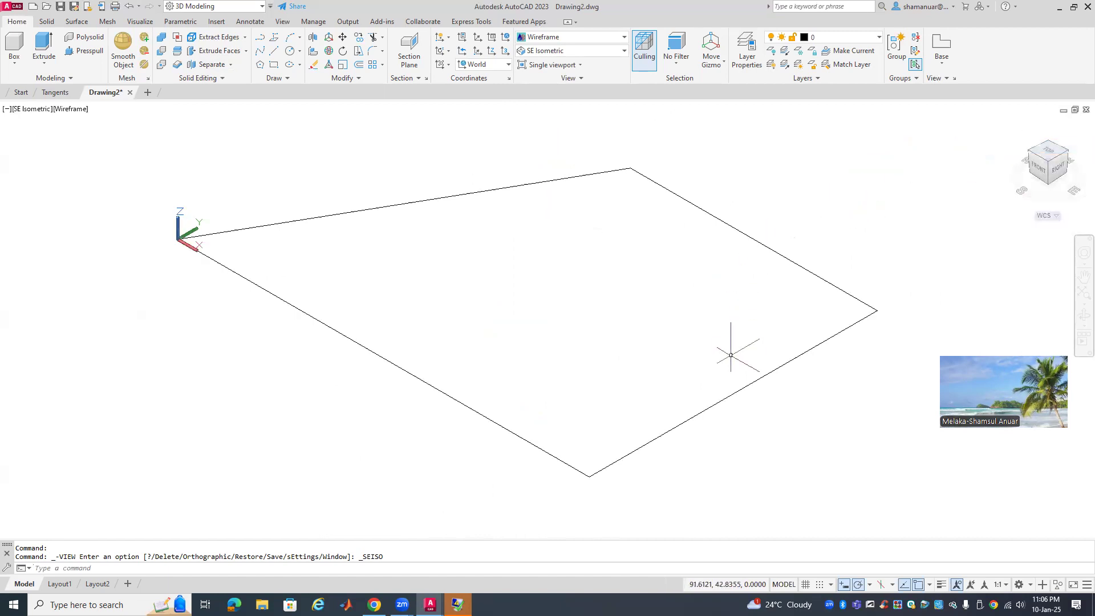
pyautogui.scroll(-4, 440, 320)
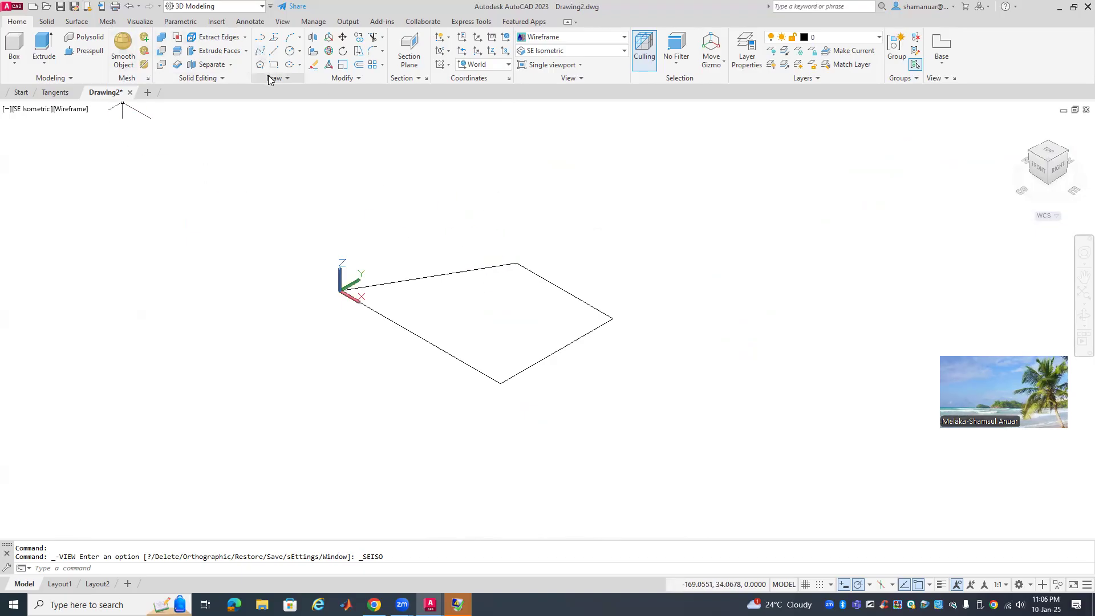
# Run Join and crossing-select both outline polylines to merge them
pyautogui.click(355, 79)
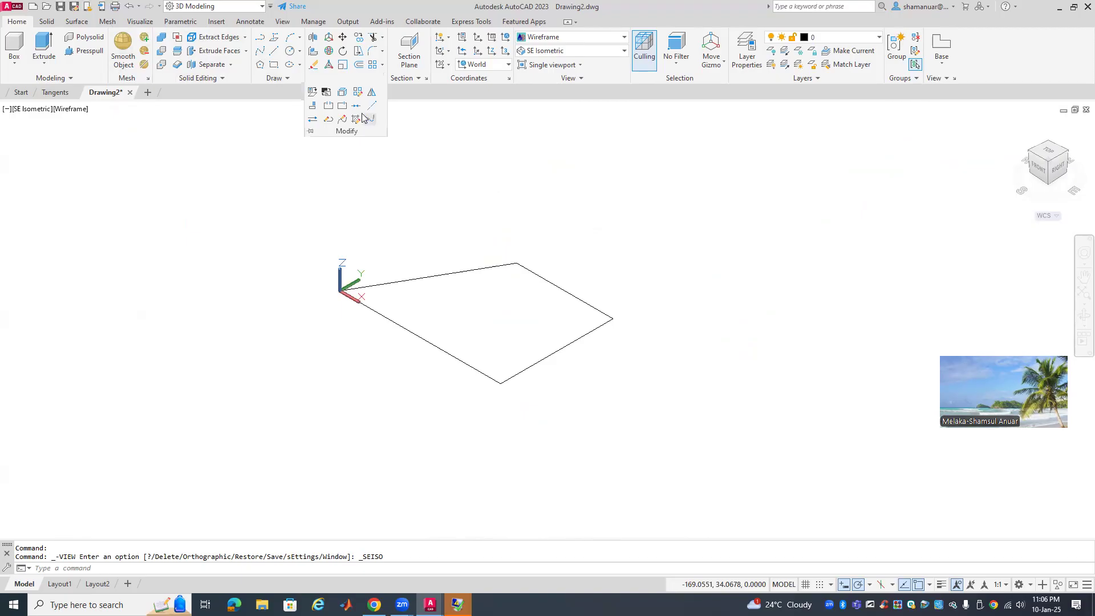
pyautogui.click(356, 106)
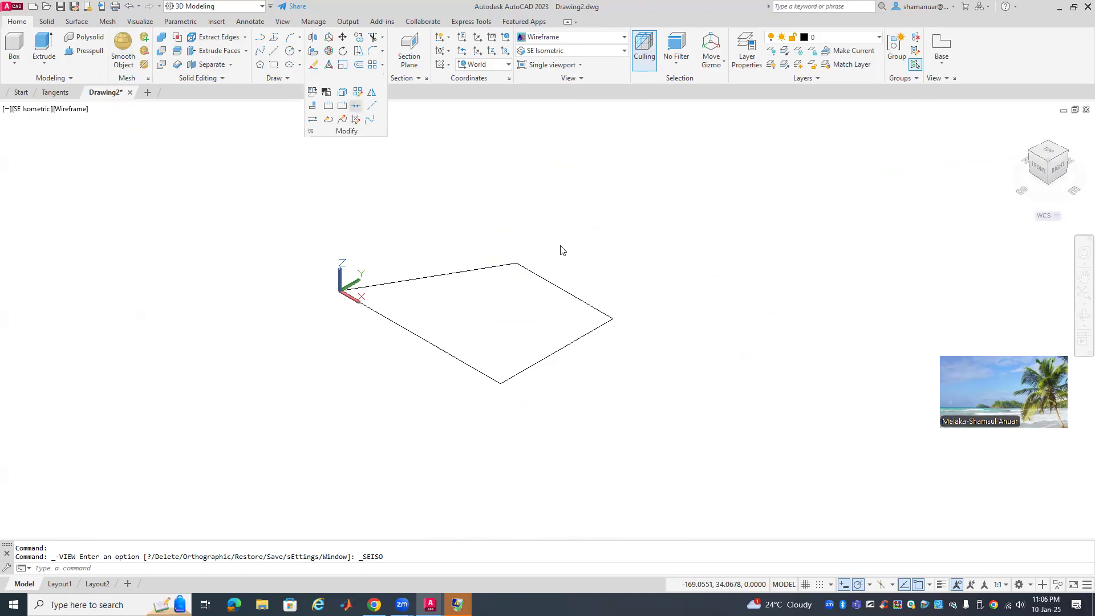
pyautogui.click(624, 259)
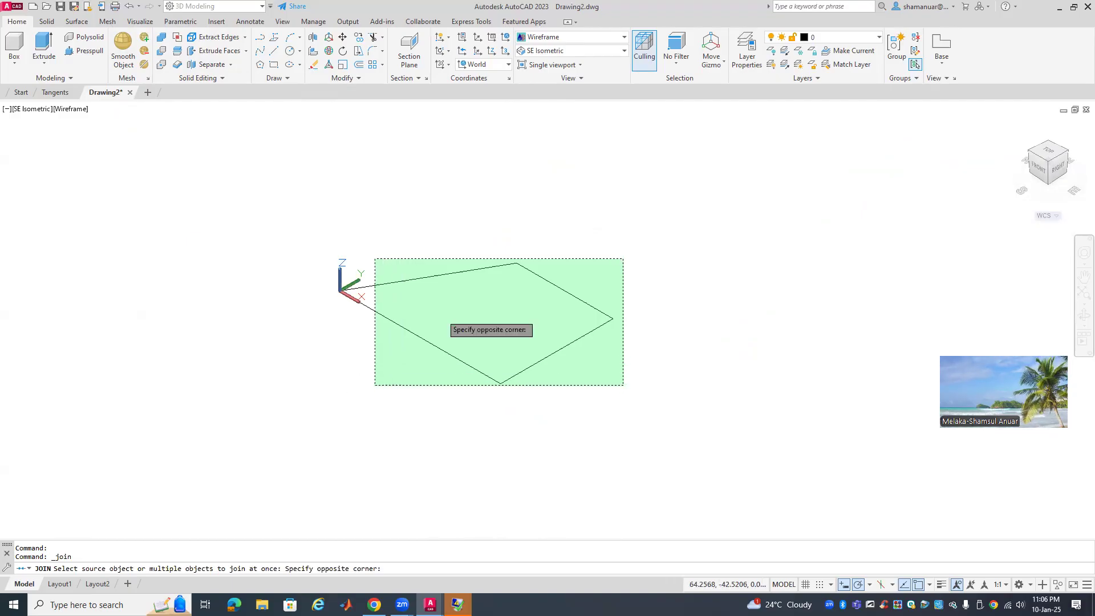
pyautogui.click(375, 390)
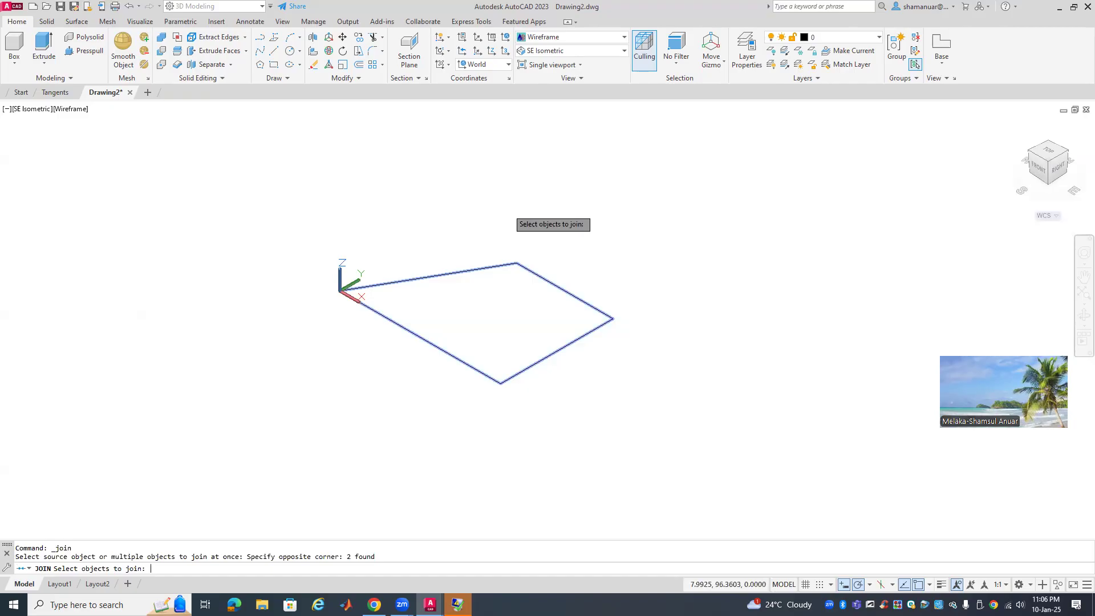
pyautogui.press('Return')
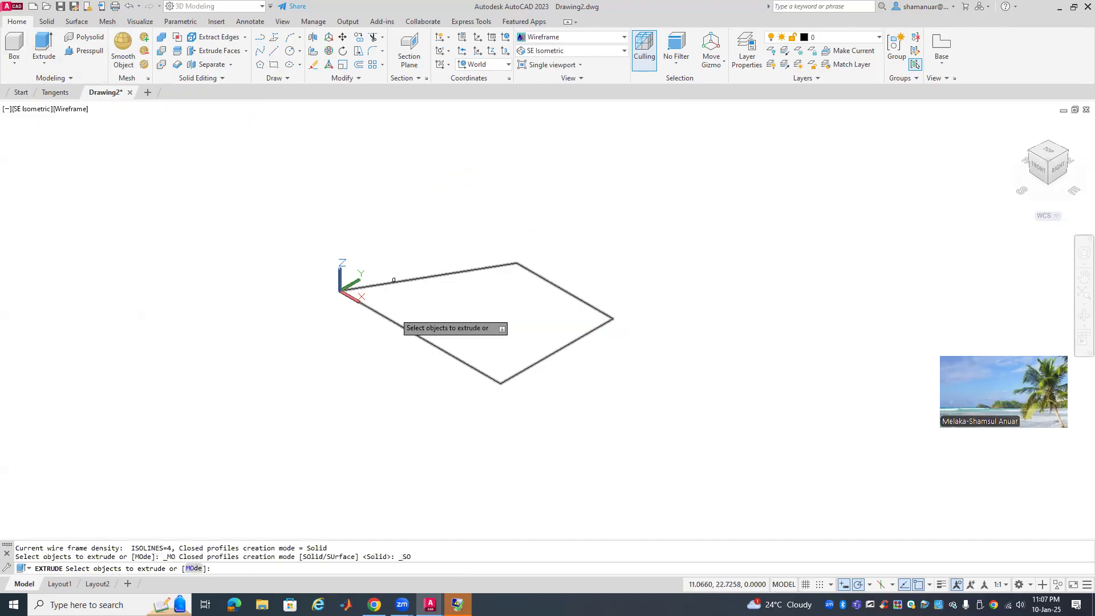
# Extrude the joined outline 50 units into a box solid and restore the window size
pyautogui.click(394, 324)
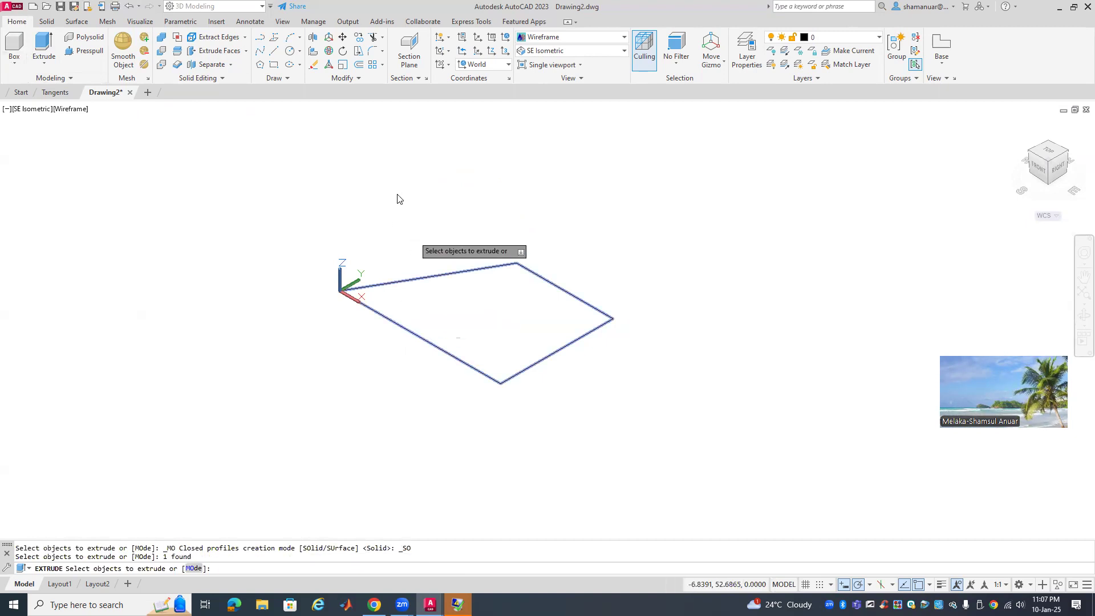
pyautogui.rightClick(434, 229)
pyautogui.click(433, 227)
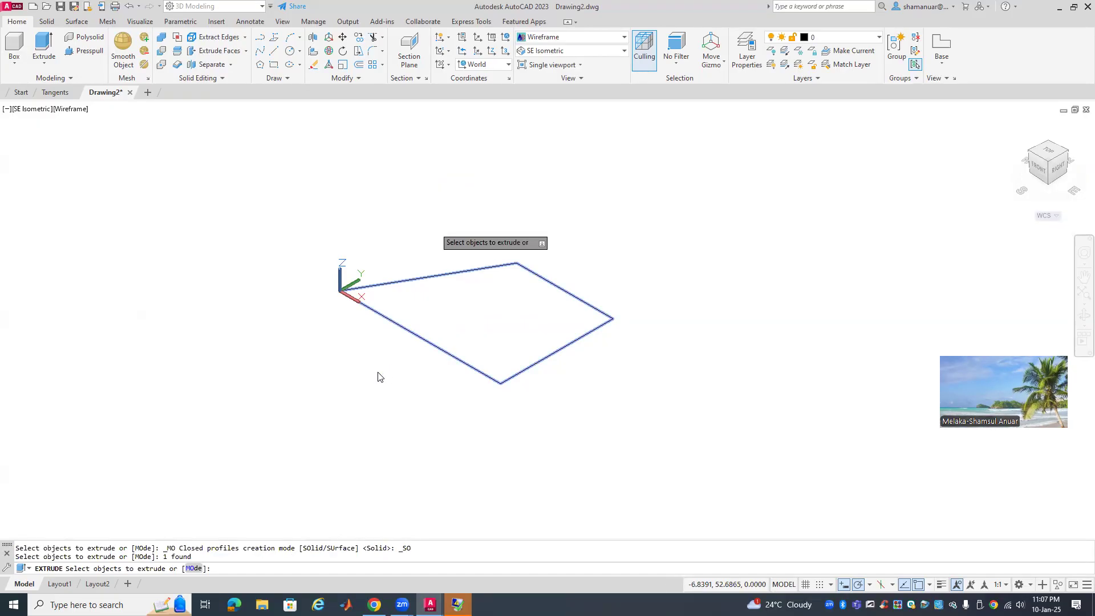
pyautogui.press('Return')
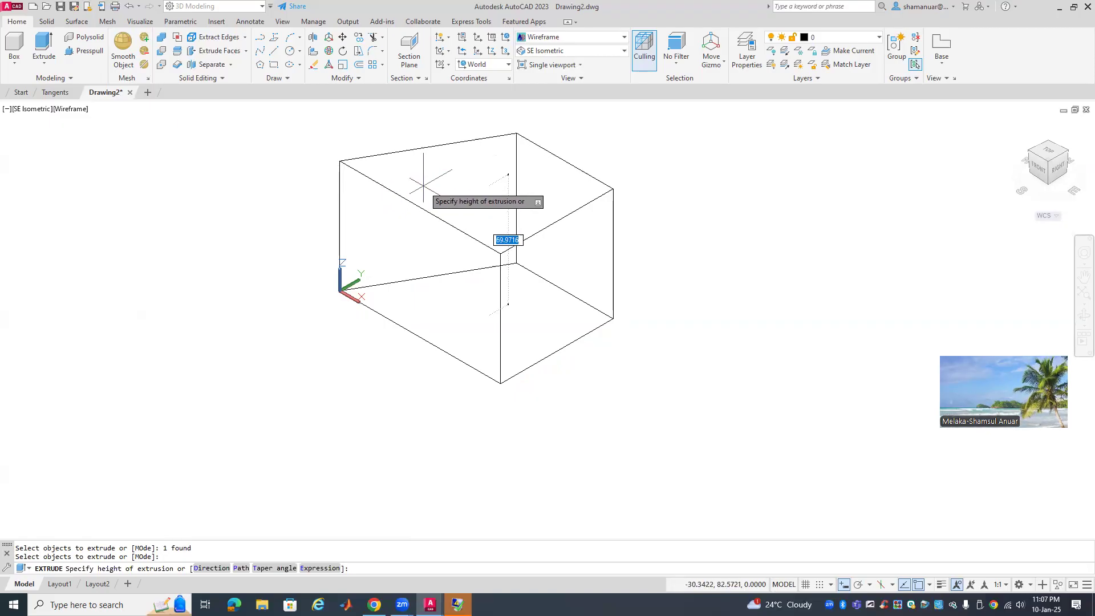
pyautogui.write('50')
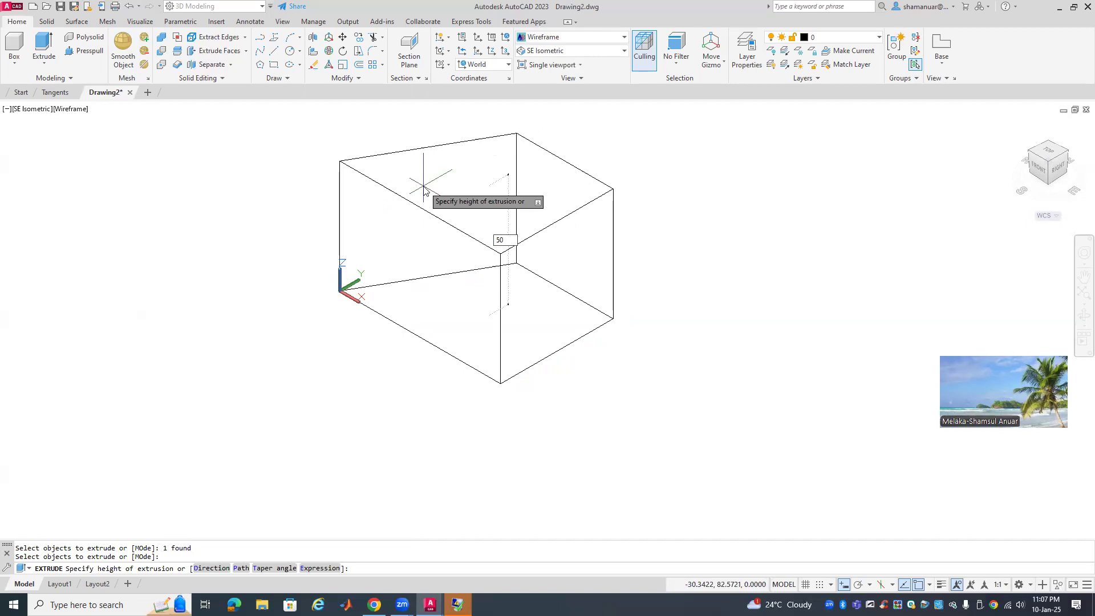
pyautogui.press('Return')
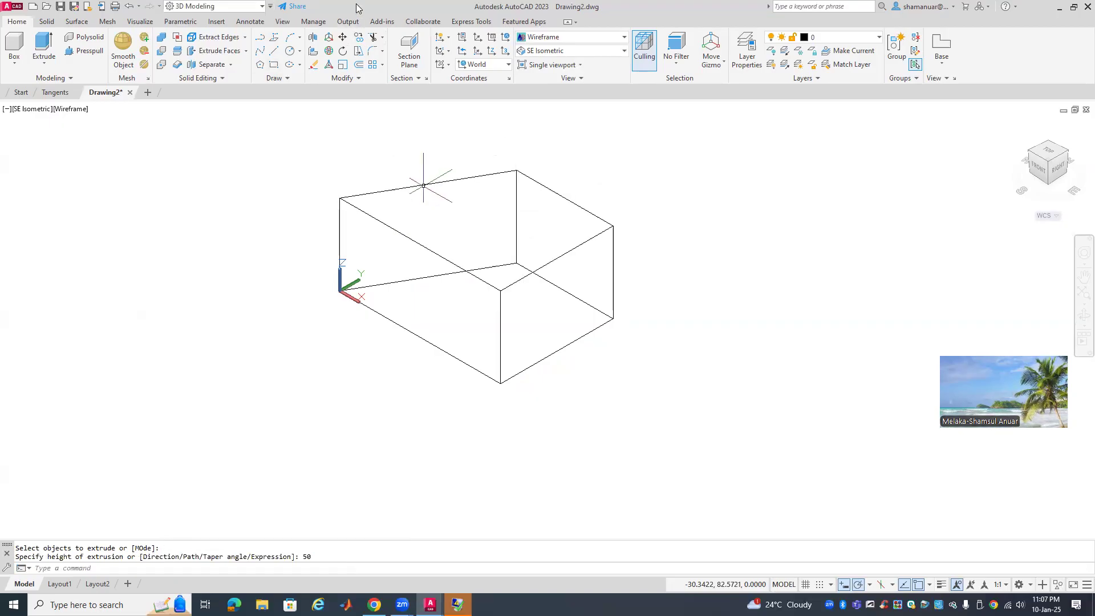
pyautogui.press('super+Down')
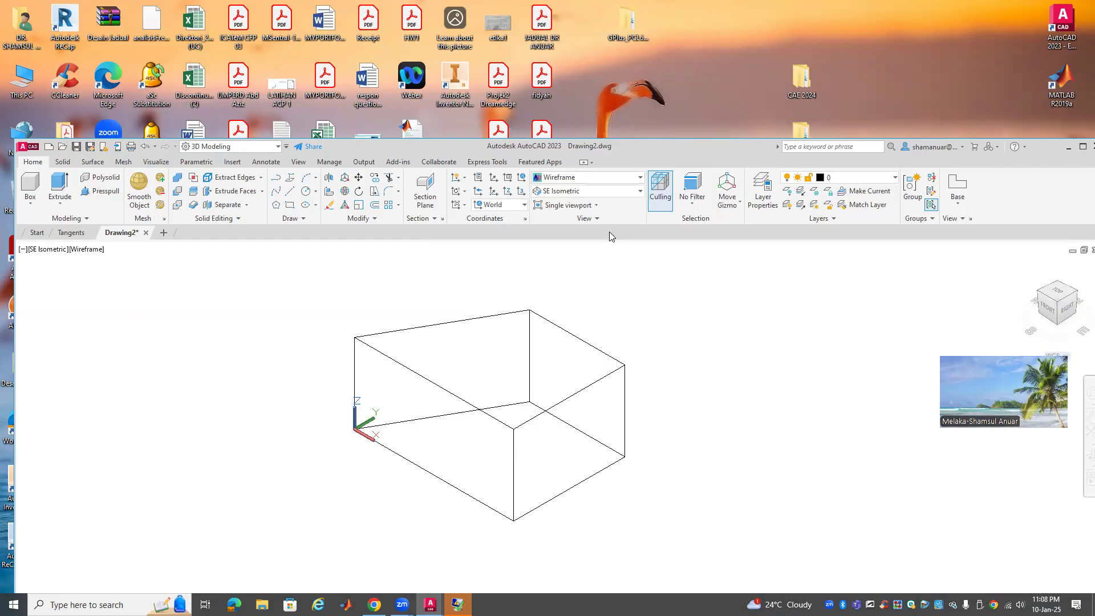
# Switch the viewport to the X-Ray visual style and select the box solid
pyautogui.click(607, 179)
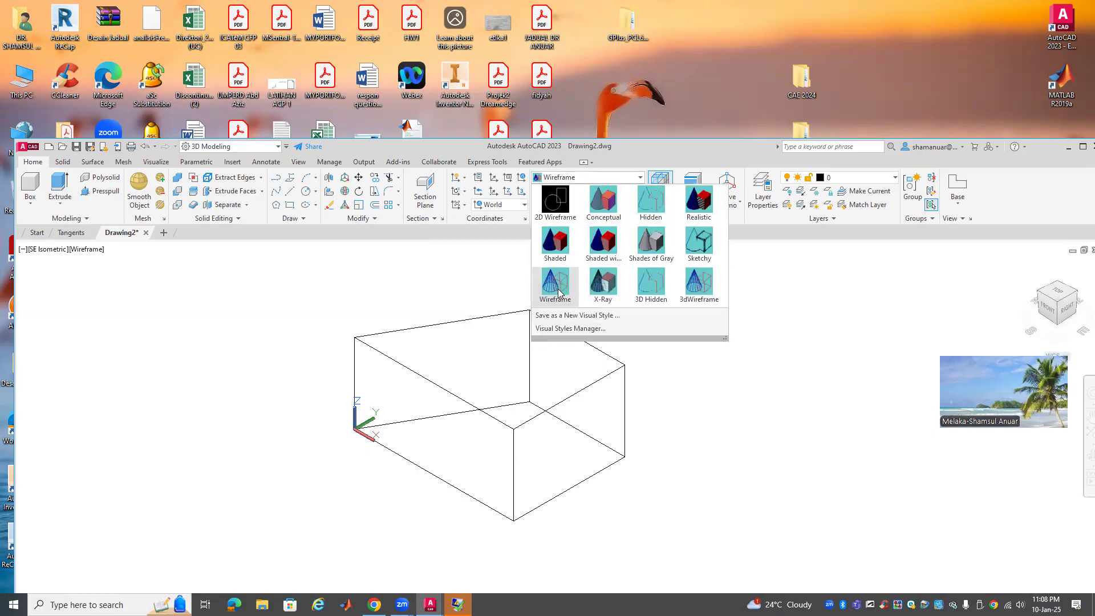
pyautogui.click(583, 324)
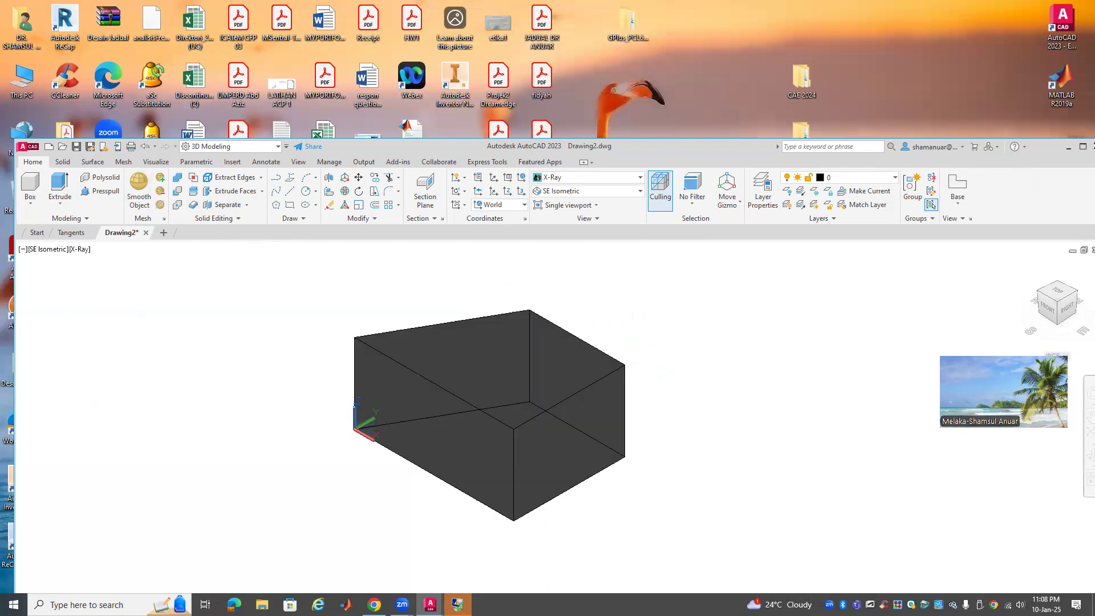
pyautogui.click(402, 331)
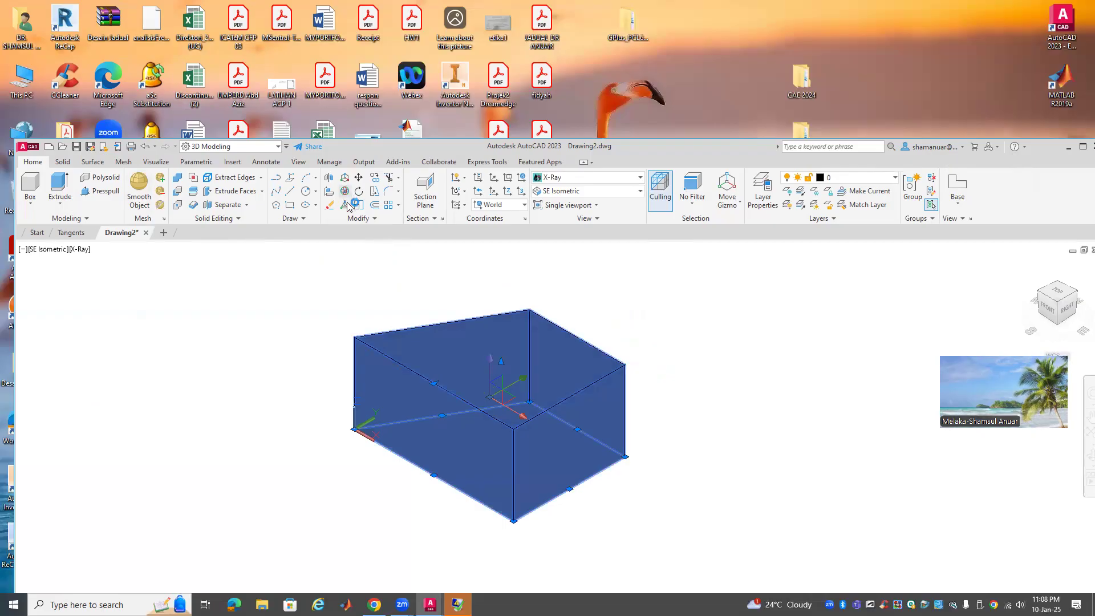
# Rotate the box solid 90 degrees about the chosen axis with 3D Rotate
pyautogui.click(345, 193)
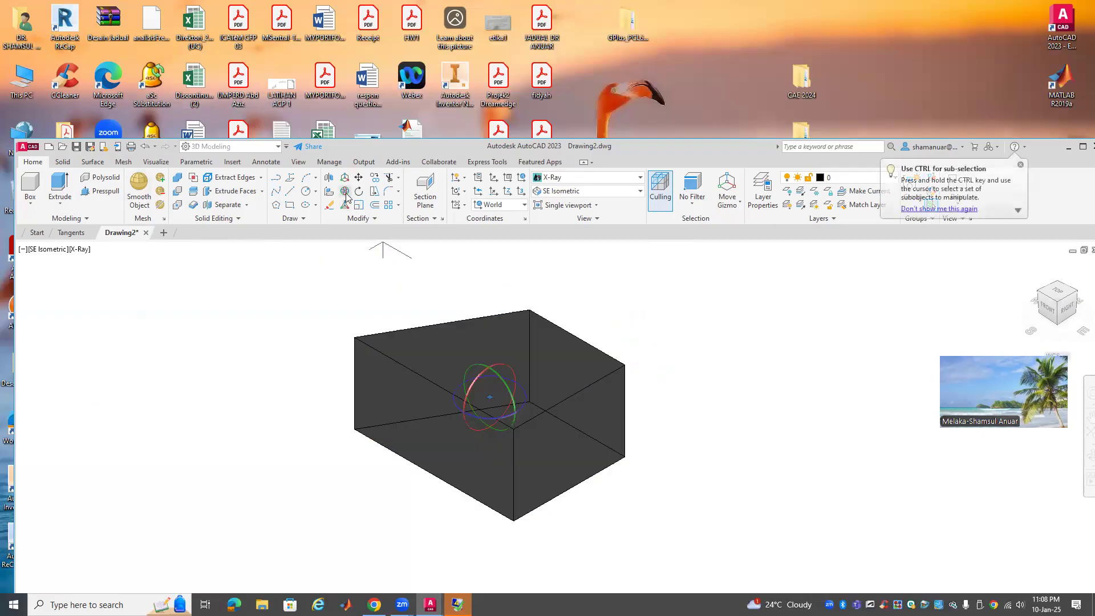
pyautogui.click(477, 379)
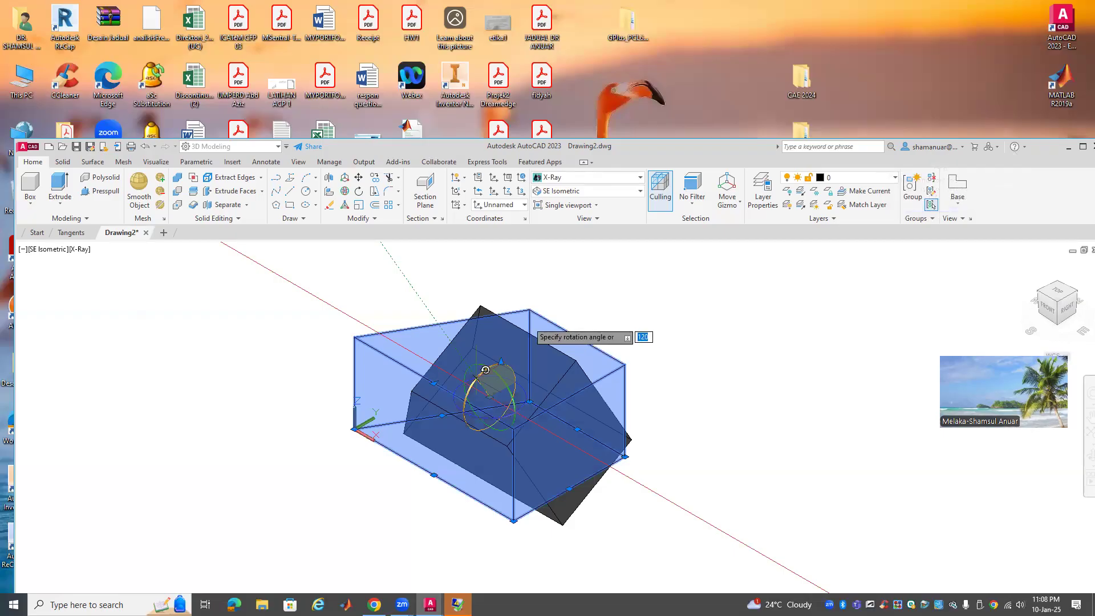
pyautogui.write('90')
pyautogui.press('Return')
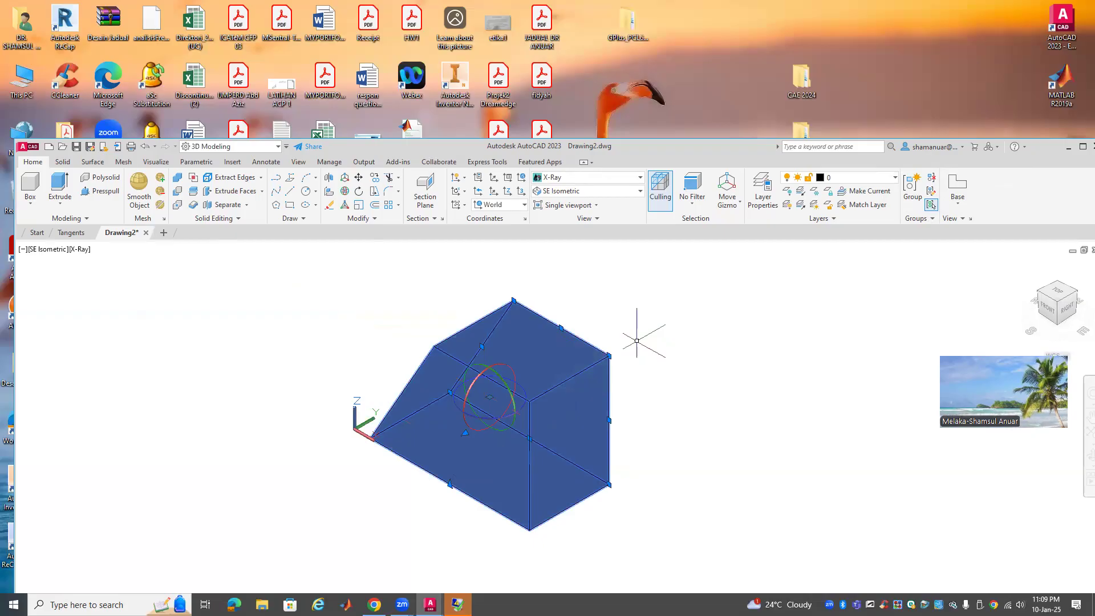
pyautogui.press('Escape')
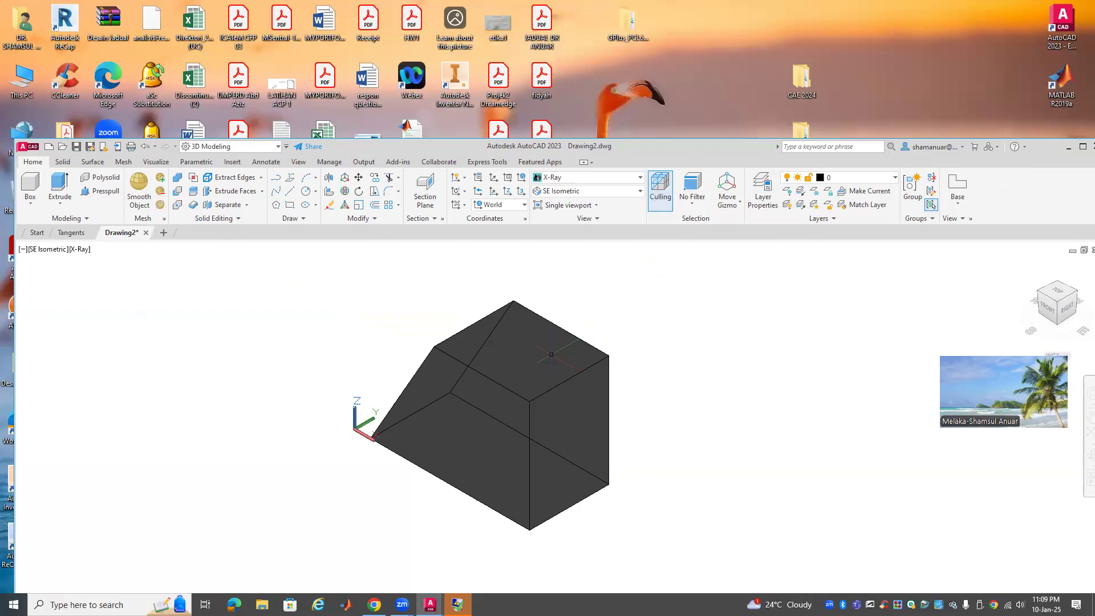
# Move the rotated solid onto the FOILAGE layer so it displays green
pyautogui.click(556, 310)
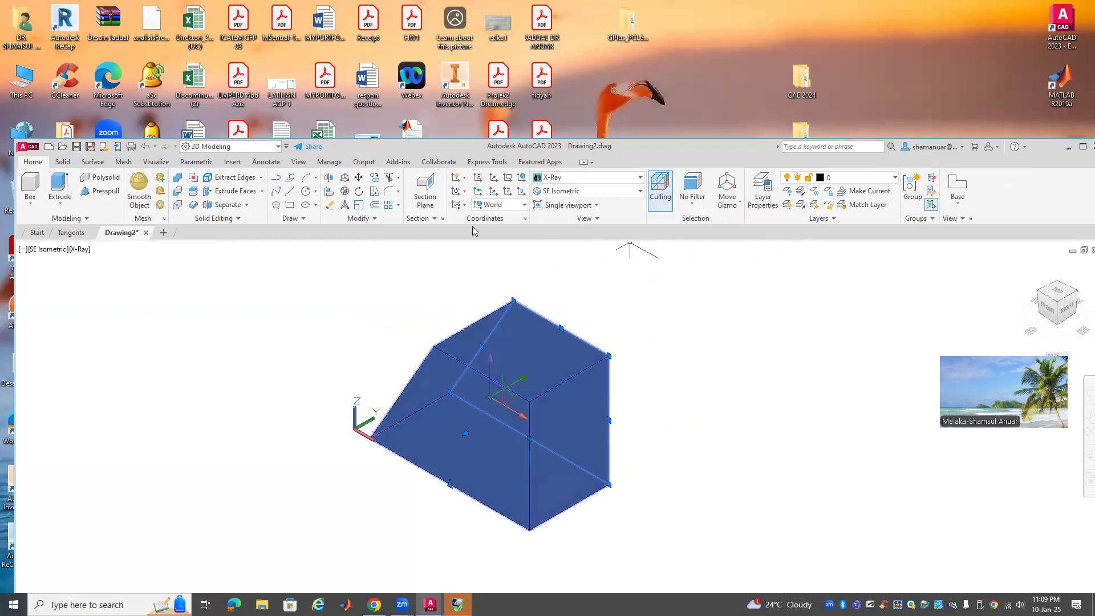
pyautogui.click(834, 178)
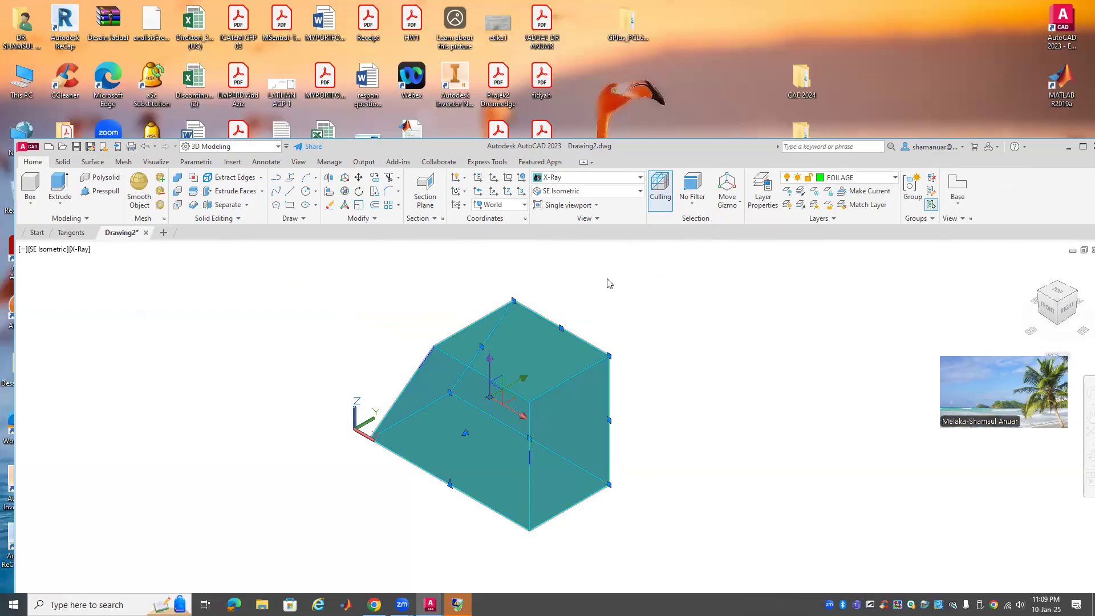
pyautogui.press('Escape')
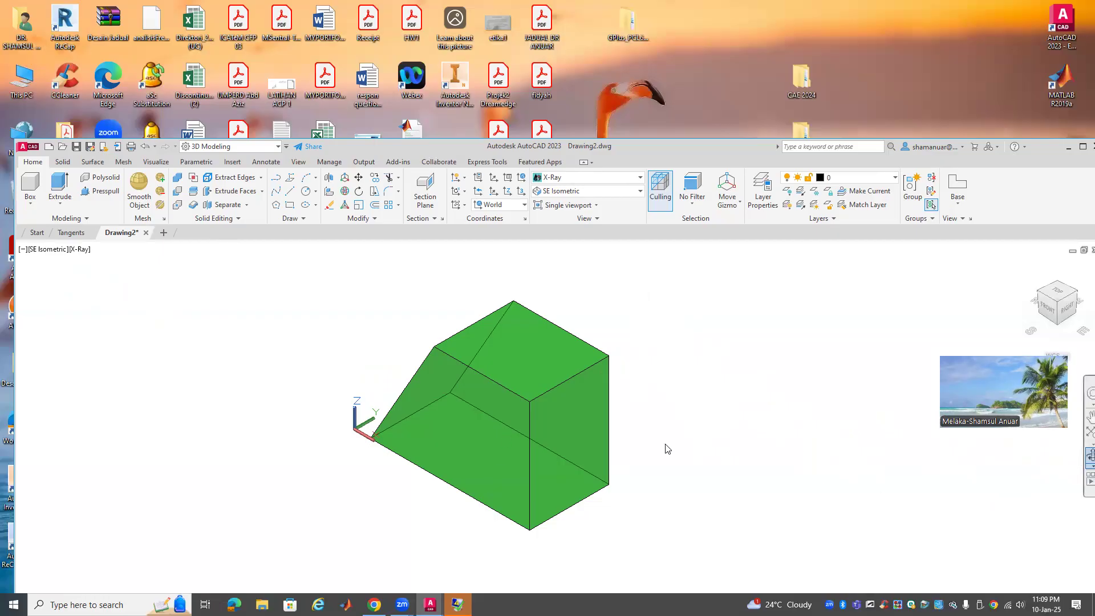
# Orbit the view to a tilted front view of the solid
pyautogui.click(1087, 455)
pyautogui.moveTo(679, 436); pyautogui.dragTo(616, 457)
pyautogui.rightClick(637, 432)
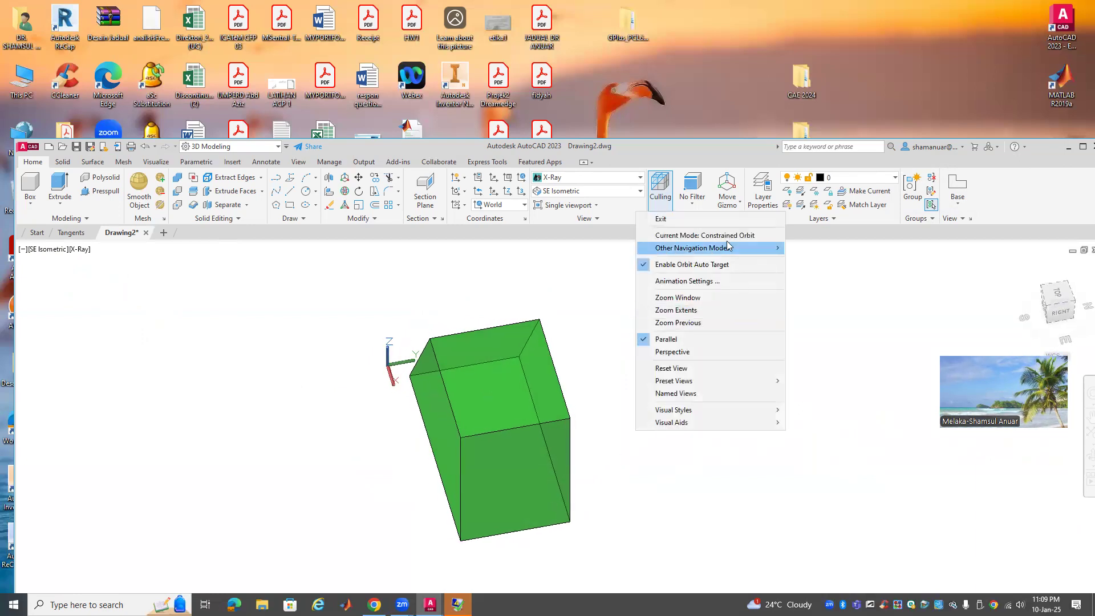
pyautogui.click(706, 219)
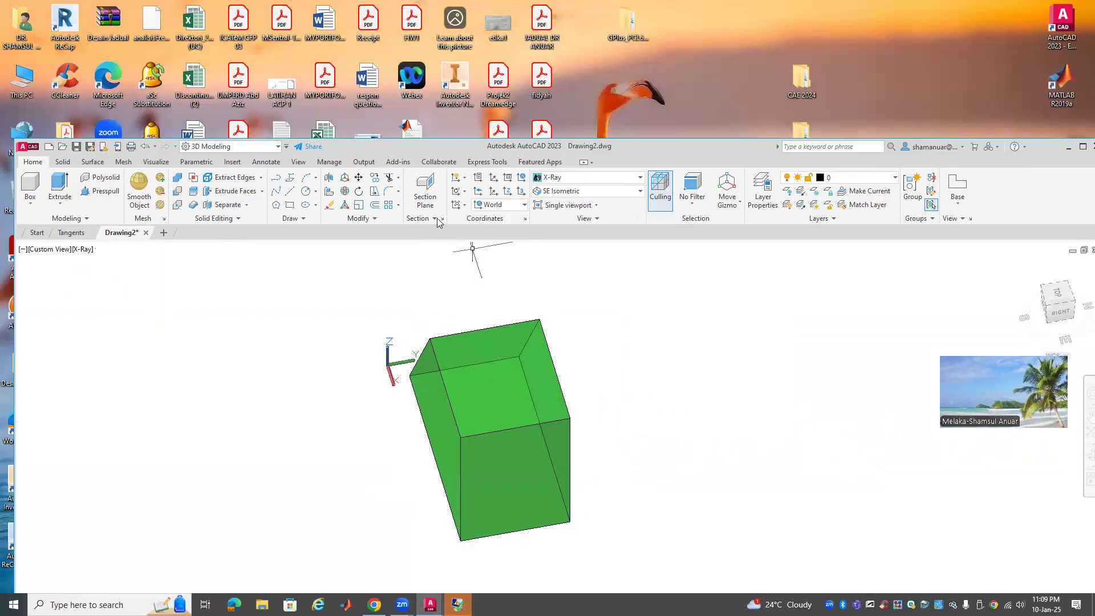
# Move the green solid by its corner so that corner sits at the origin
pyautogui.click(357, 179)
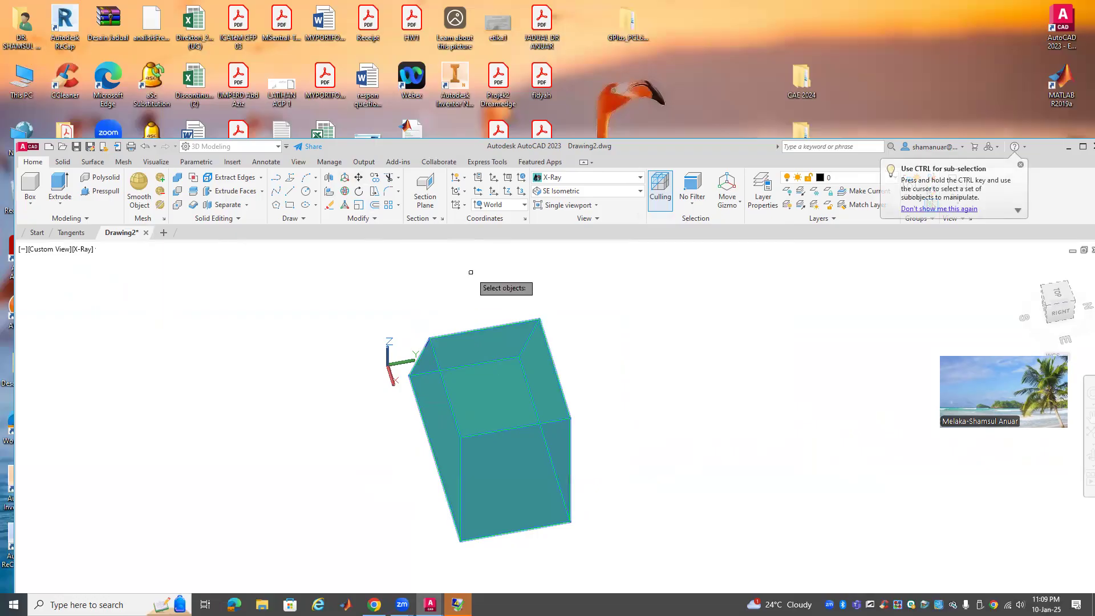
pyautogui.click(433, 353)
pyautogui.press('Return')
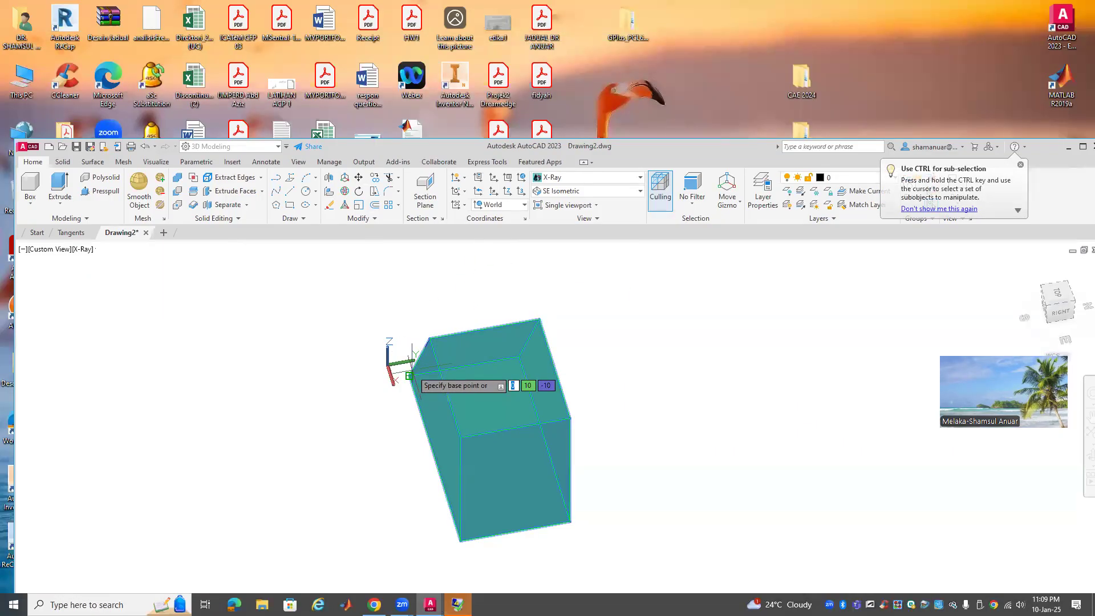
pyautogui.click(409, 376)
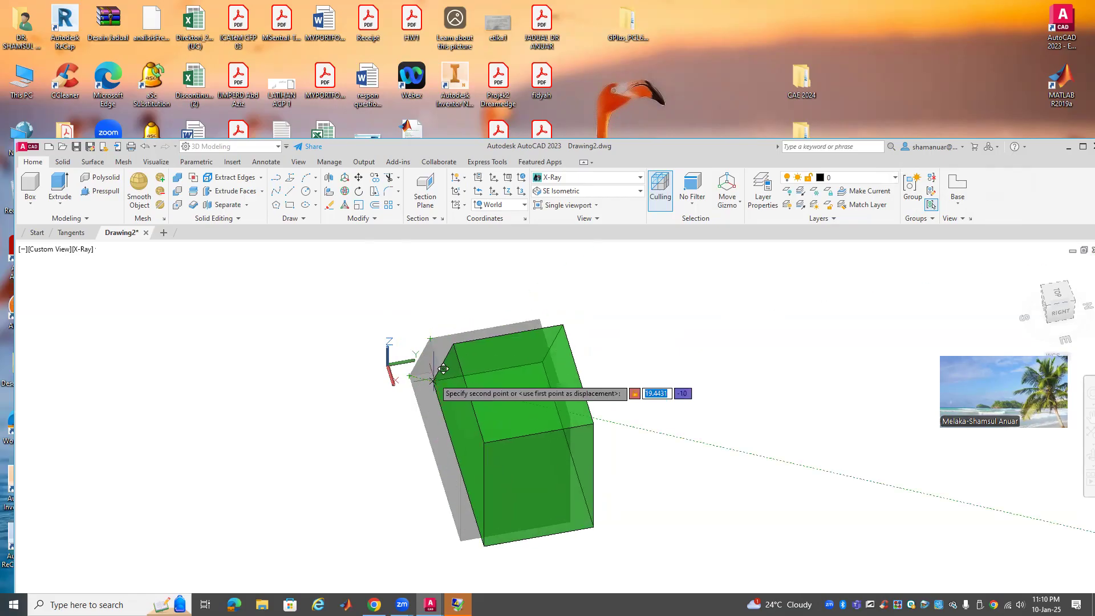
pyautogui.click(433, 378)
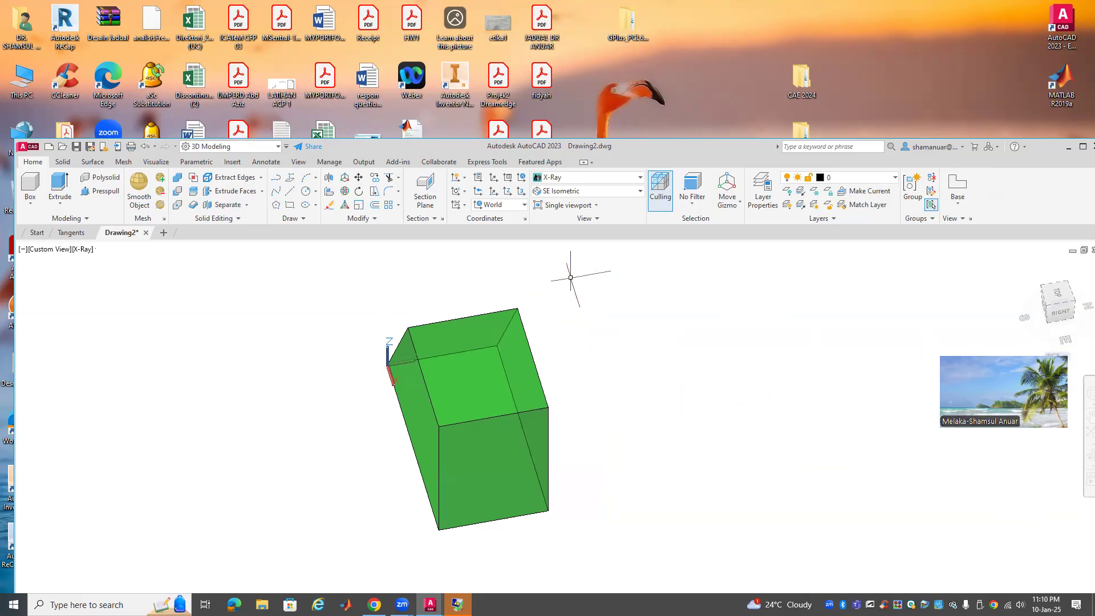
# Switch to the SE Isometric view and frame the solid
pyautogui.click(47, 249)
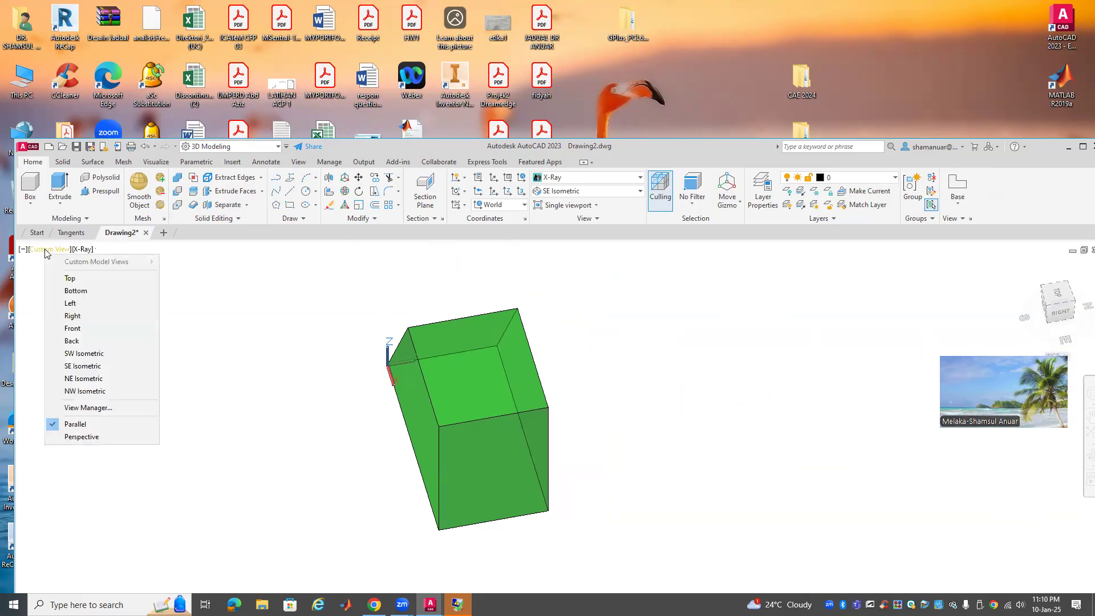
pyautogui.click(84, 367)
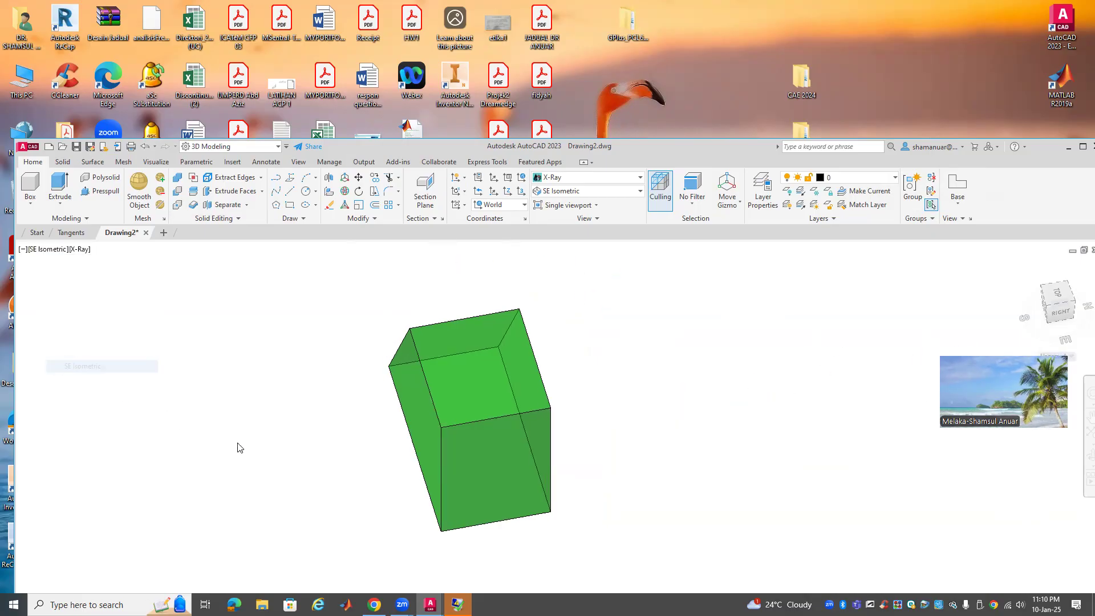
pyautogui.scroll(2, 604, 503)
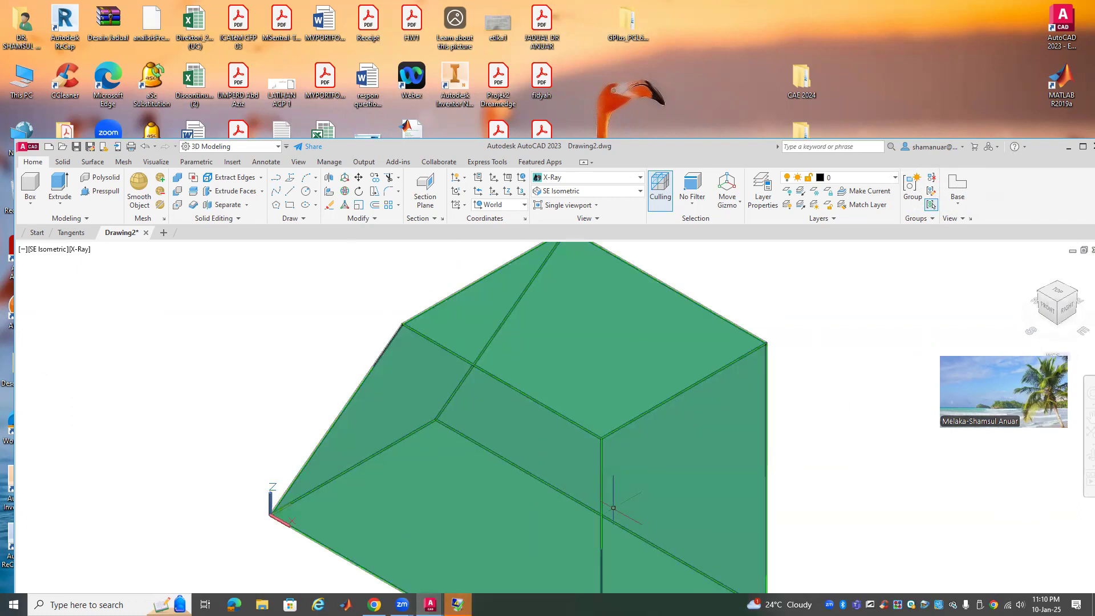
pyautogui.scroll(-4, 612, 501)
pyautogui.moveTo(764, 469); pyautogui.dragTo(616, 345, button='middle')
pyautogui.scroll(2, 511, 359)
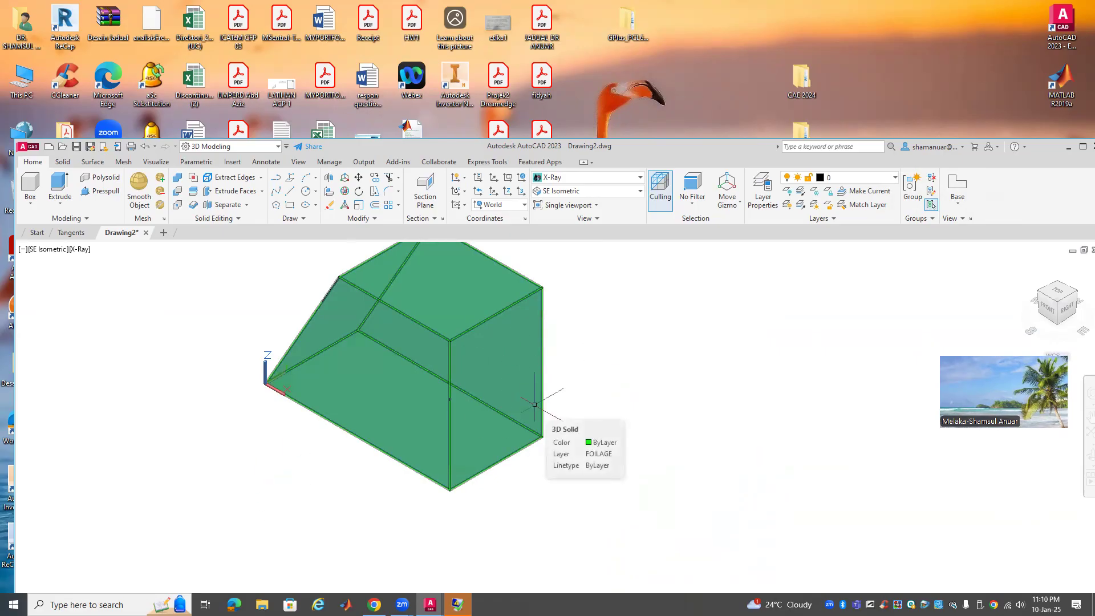
# Align a 3-point UCS with the right-hand face: origin at bottom corner, X along edge, Y up
pyautogui.click(31, 204)
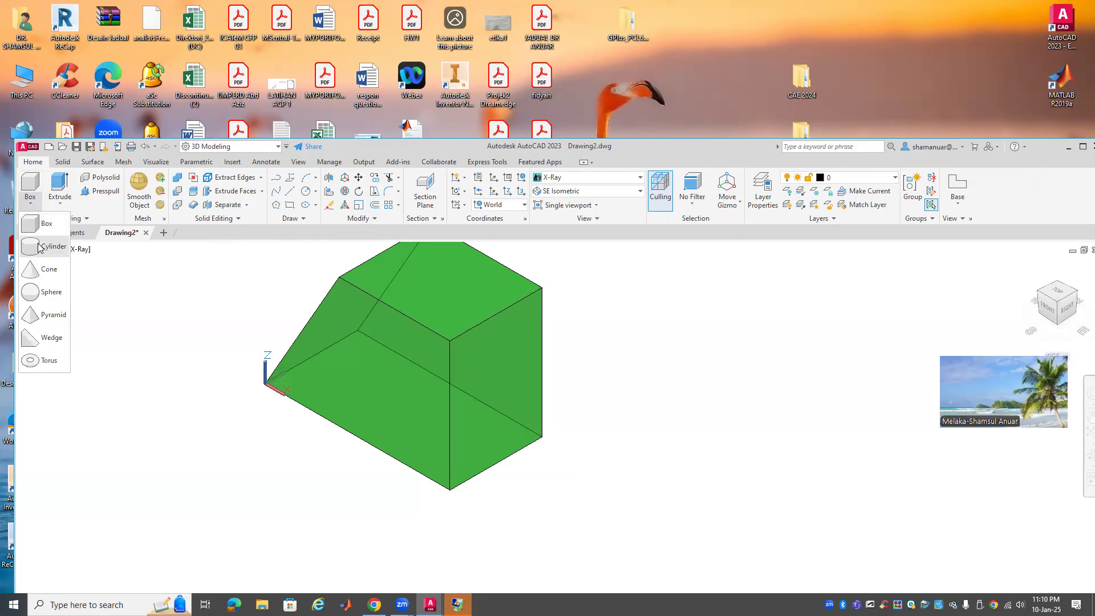
pyautogui.click(40, 246)
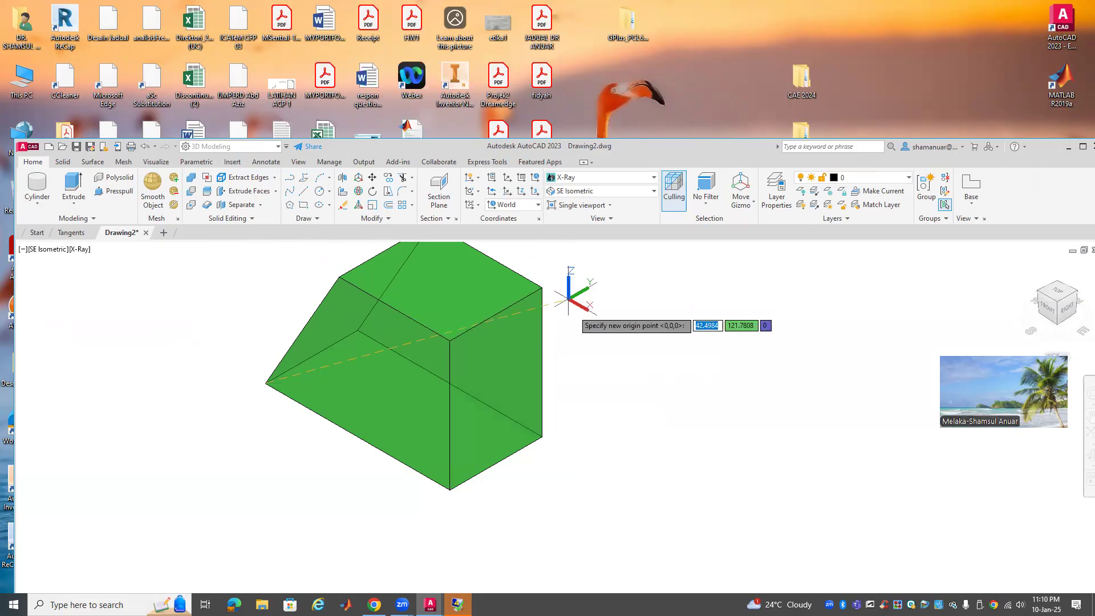
pyautogui.click(450, 490)
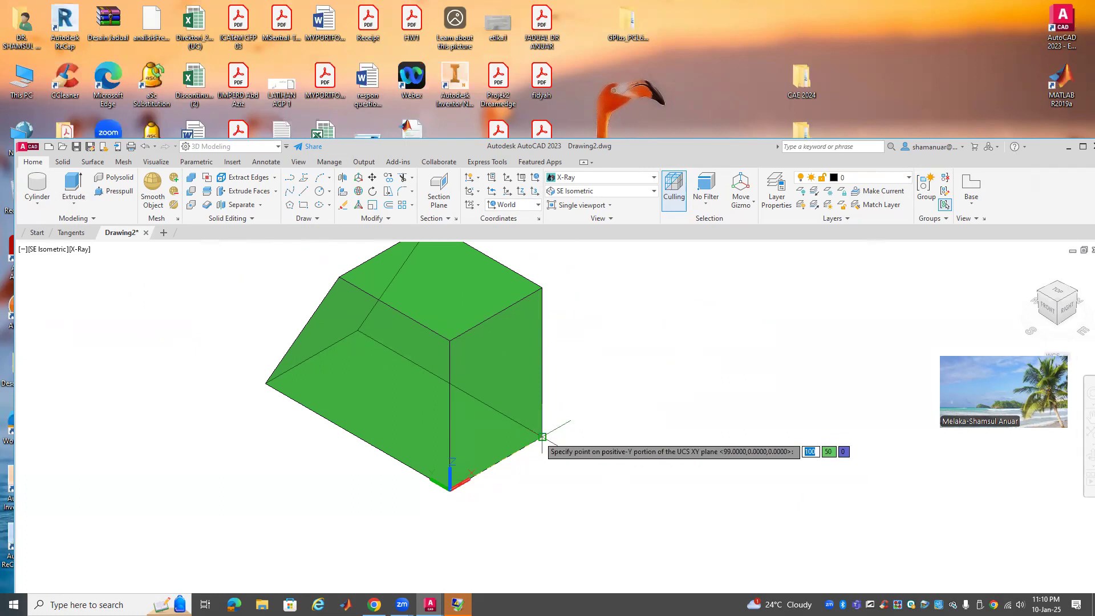
pyautogui.click(543, 436)
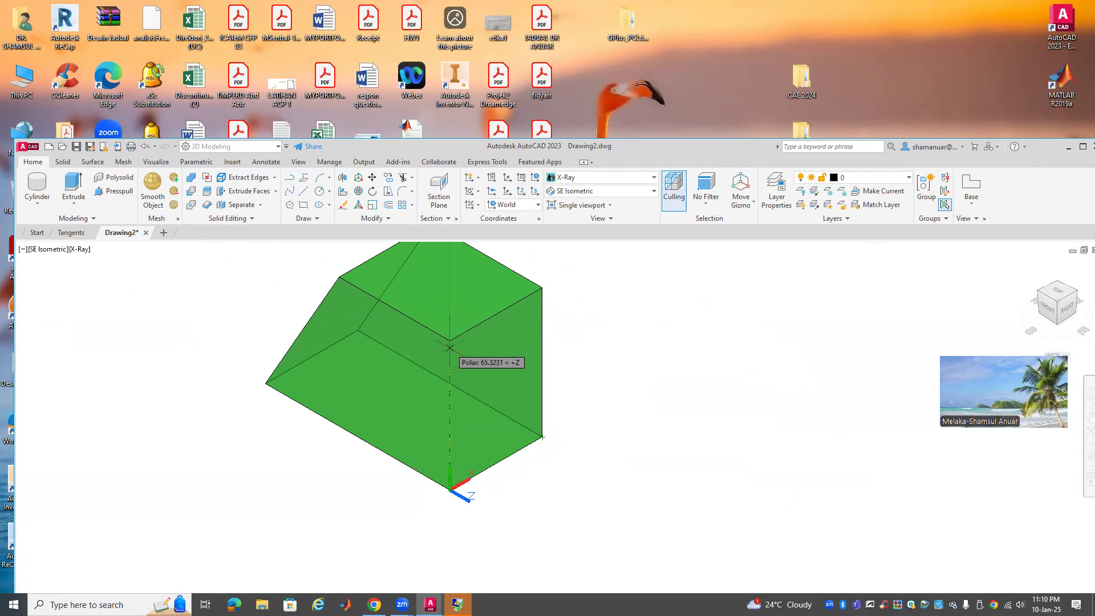
pyautogui.click(450, 340)
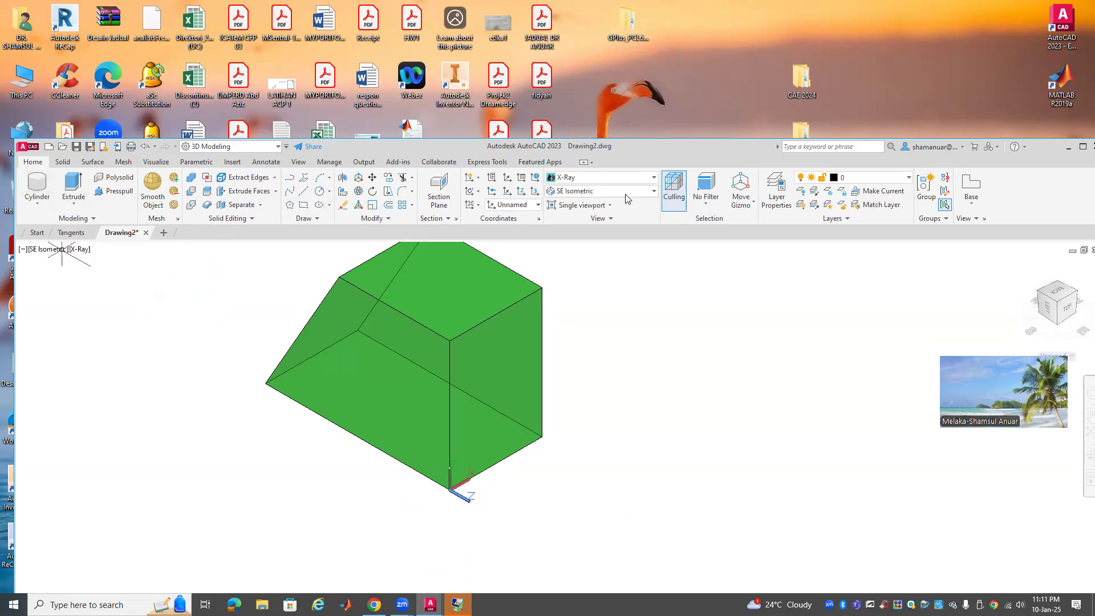
# On the WALL layer, draw a cylinder of radius 19.2059 and height 43.8598 centred on the front face
pyautogui.click(846, 180)
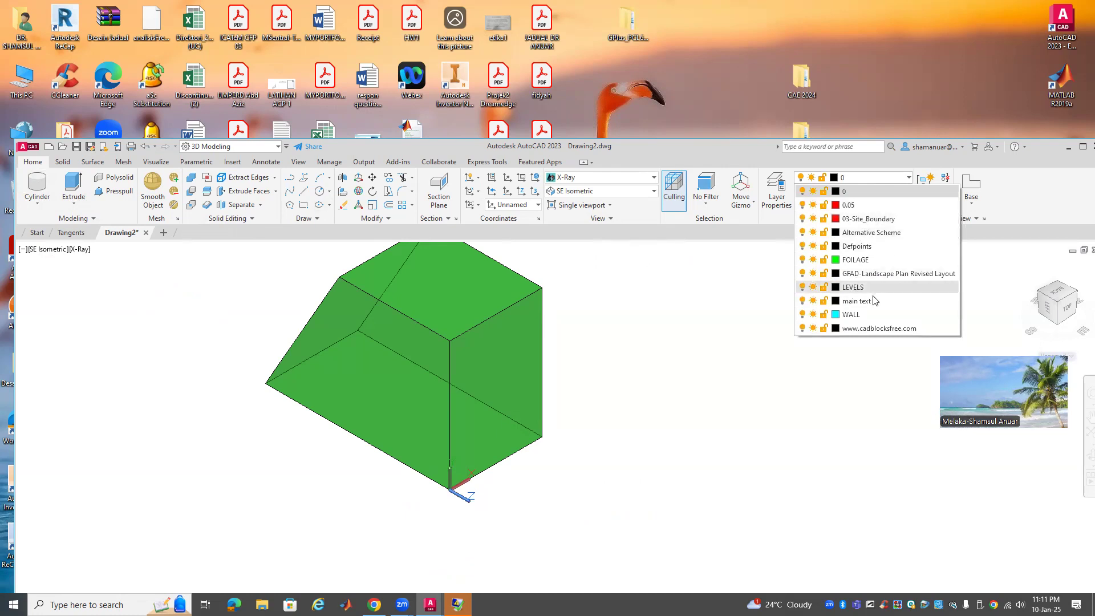
pyautogui.click(851, 315)
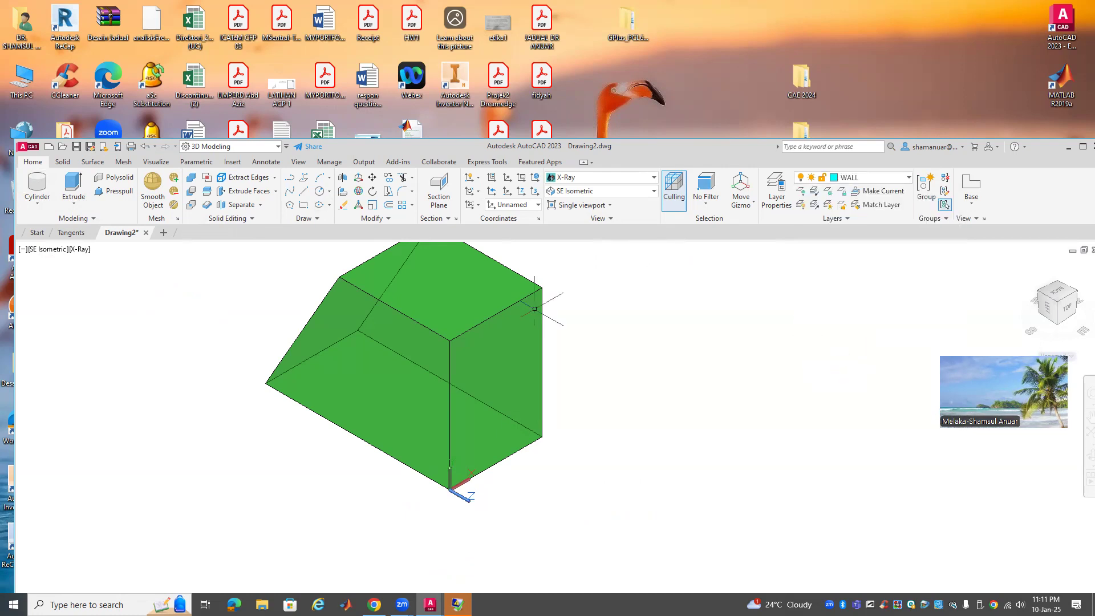
pyautogui.click(38, 183)
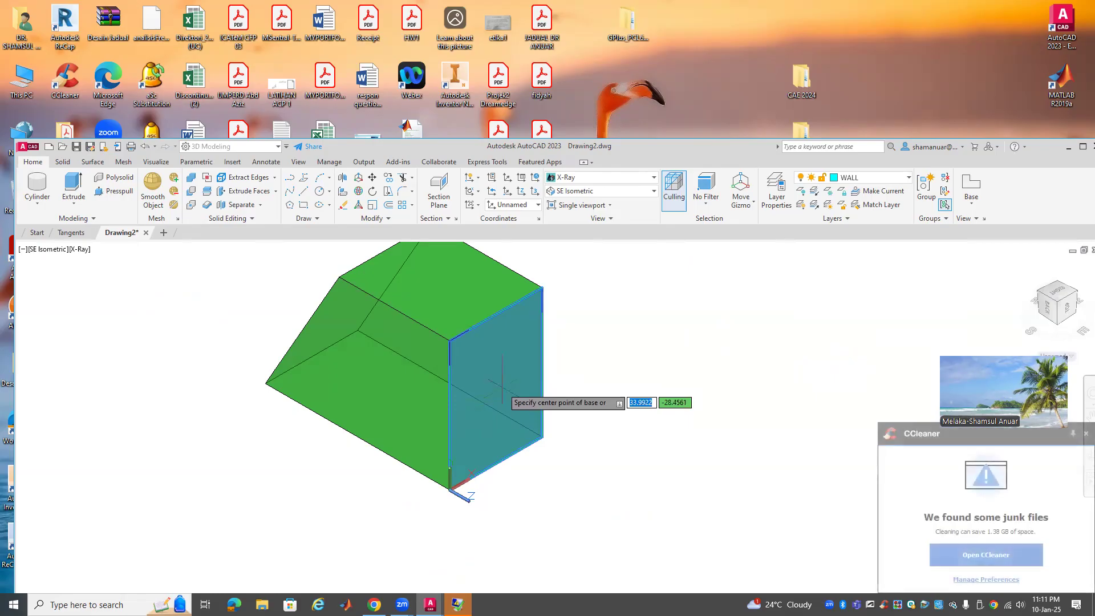
pyautogui.rightClick(620, 394)
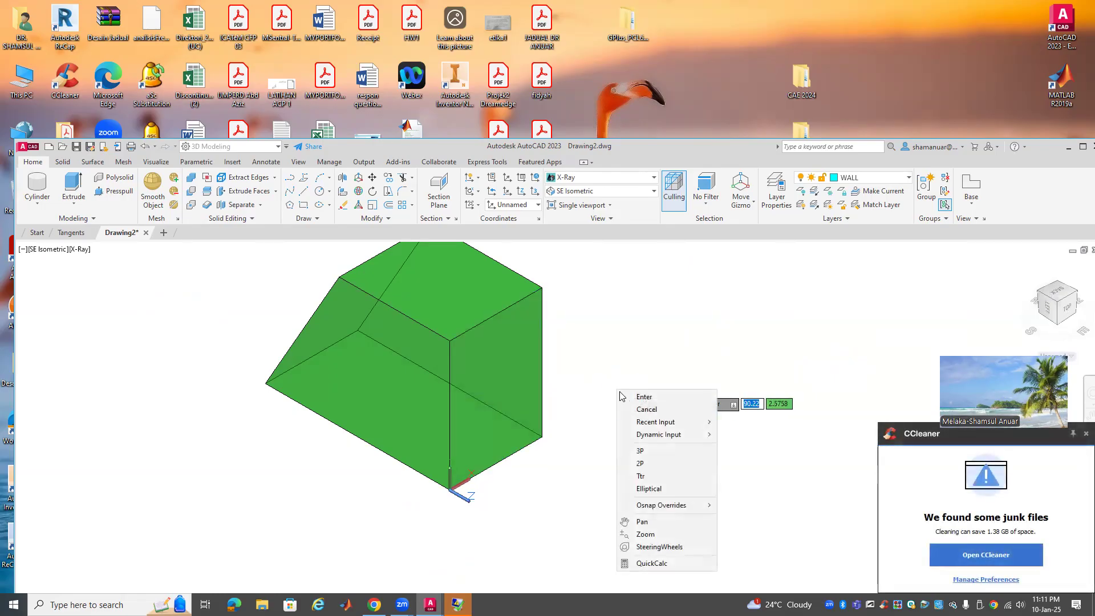
pyautogui.moveTo(683, 505)
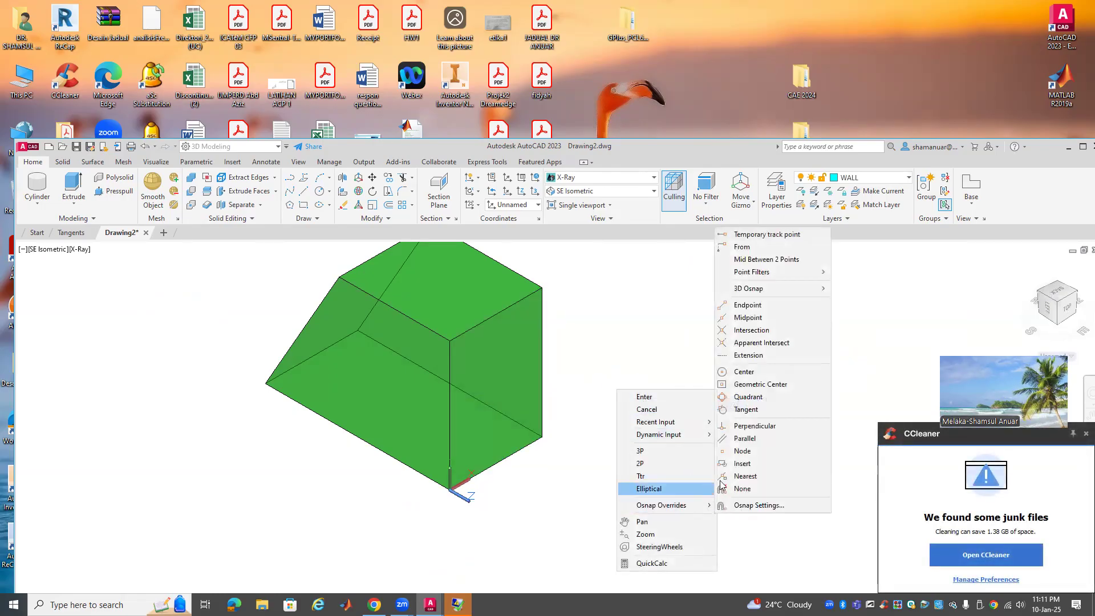
pyautogui.moveTo(770, 289)
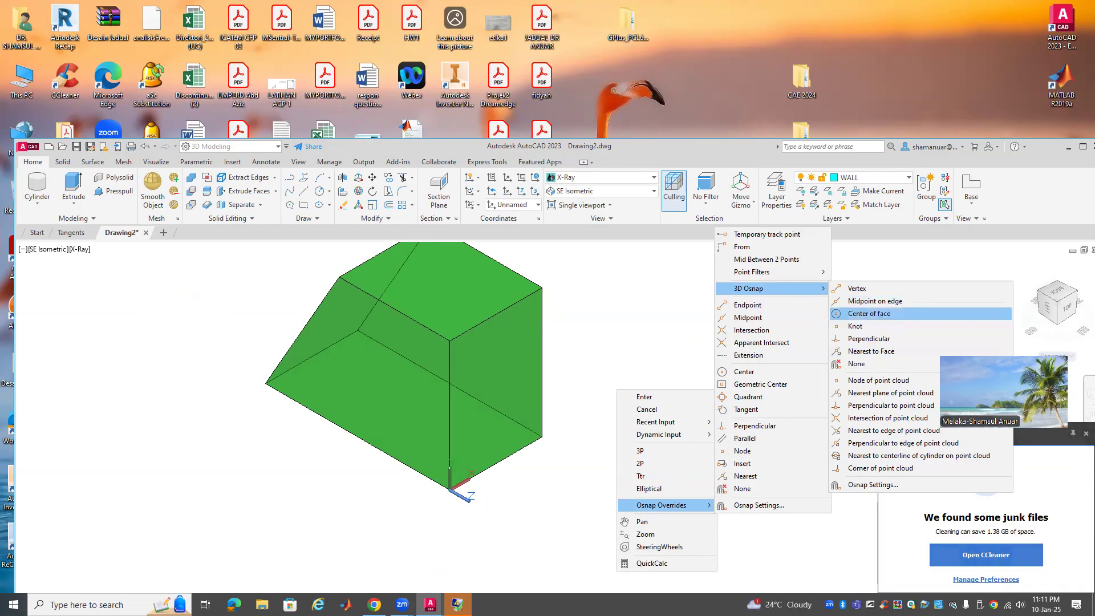
pyautogui.click(869, 313)
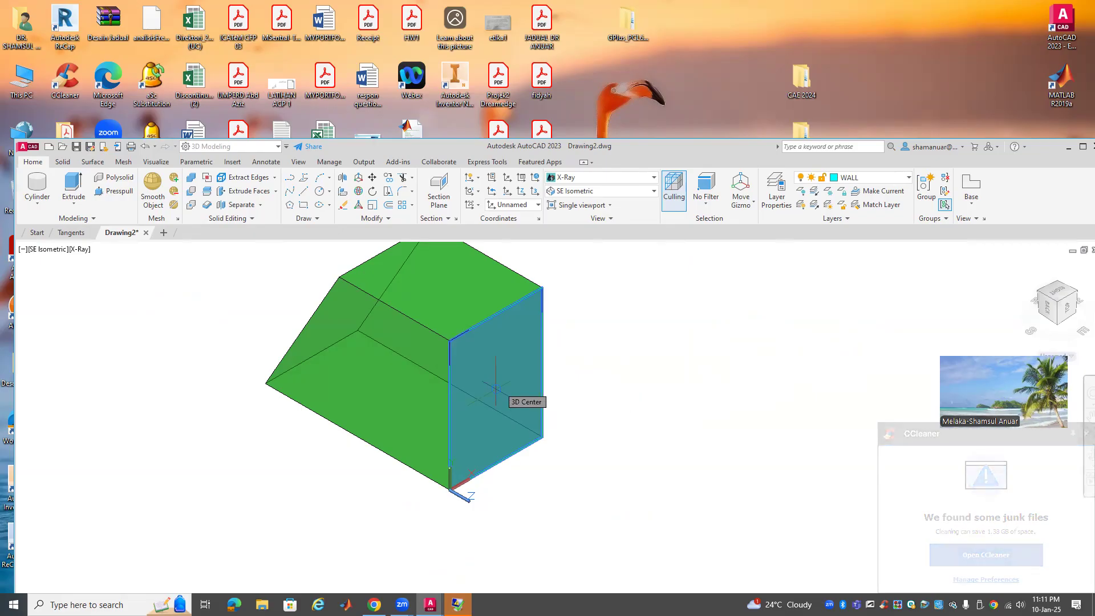
pyautogui.click(496, 389)
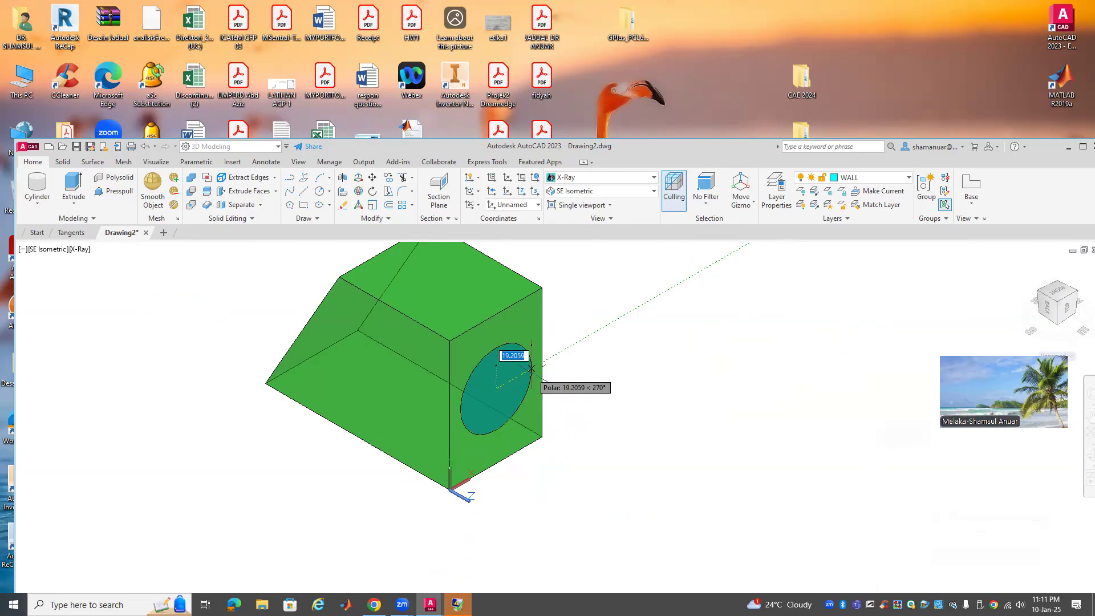
pyautogui.click(531, 369)
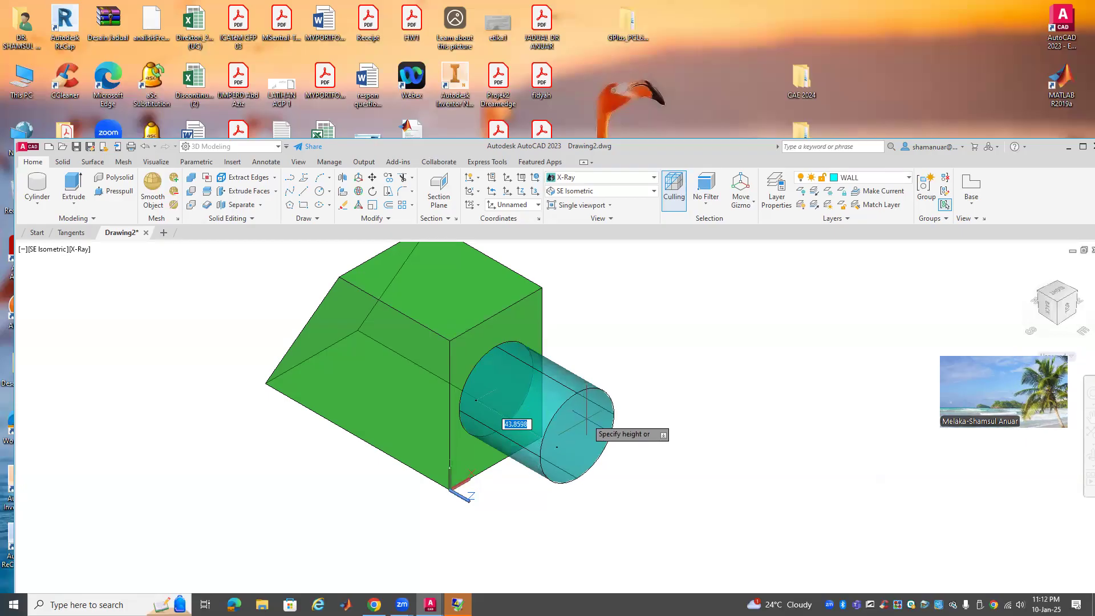
pyautogui.click(586, 418)
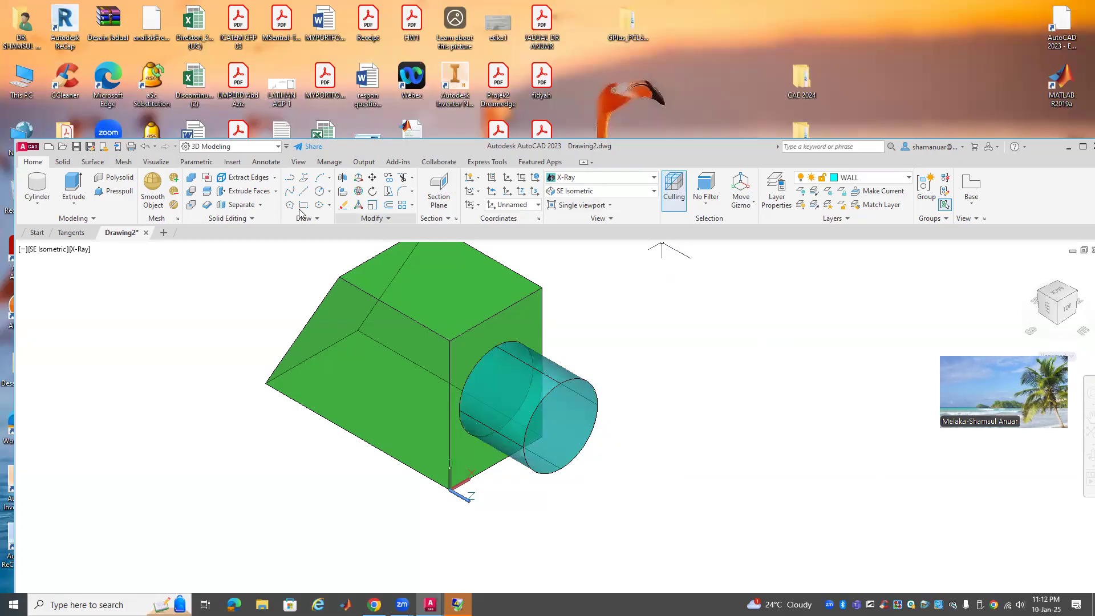
# Union the green block with the cylinder, then maximize the window and zoom to extents
pyautogui.click(192, 180)
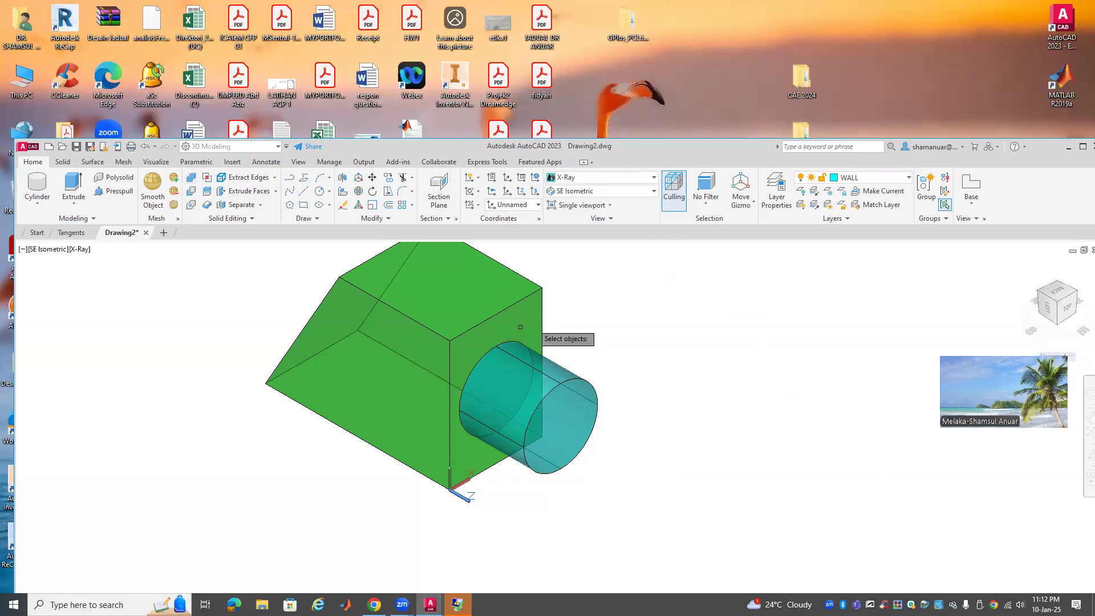
pyautogui.click(530, 297)
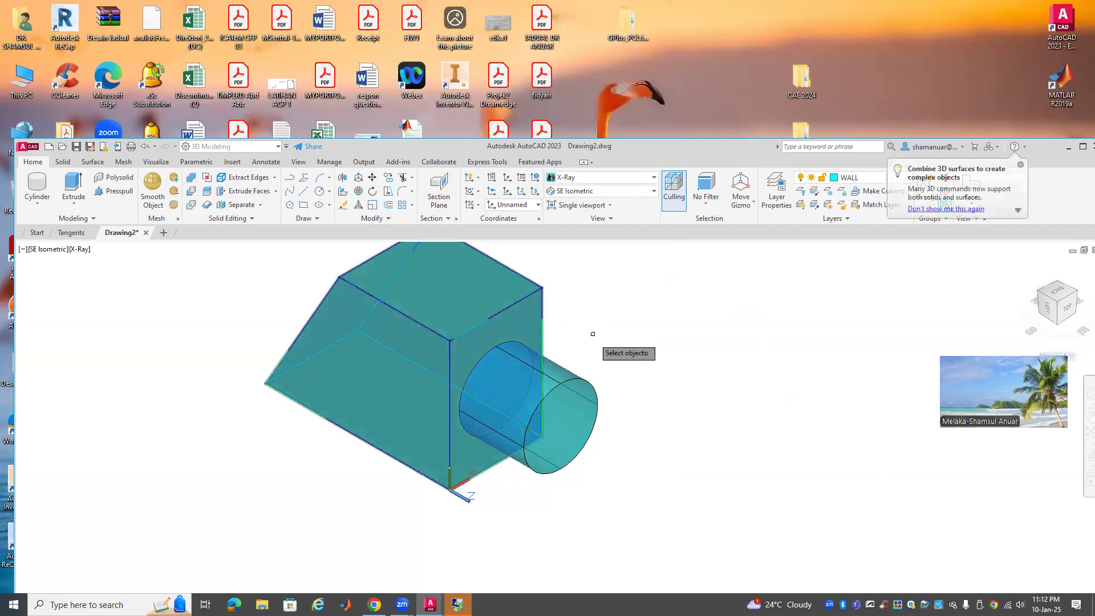
pyautogui.click(570, 380)
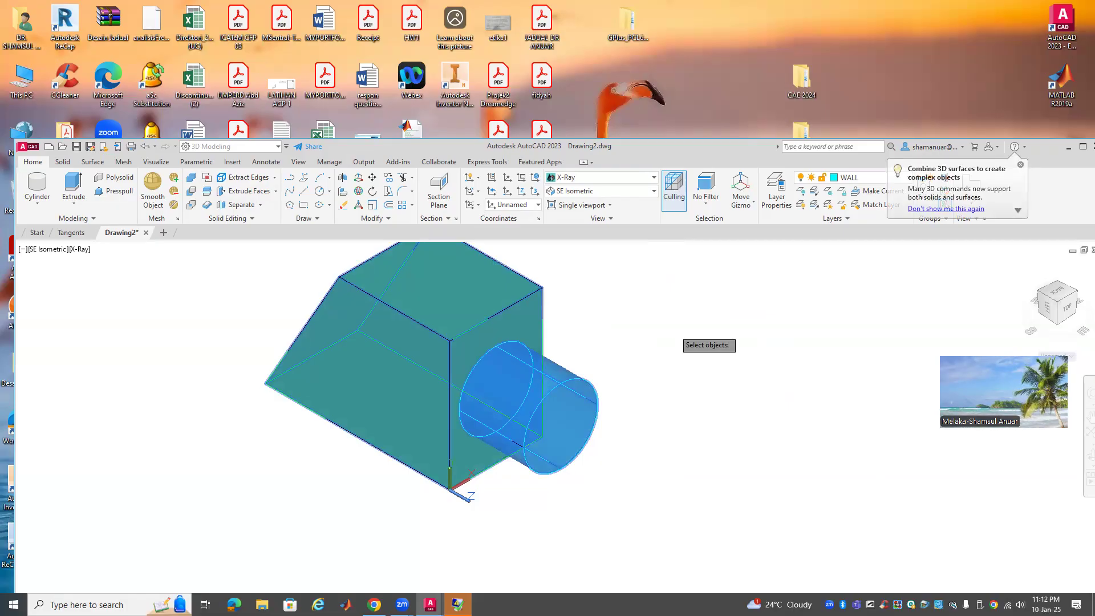
pyautogui.press('Return')
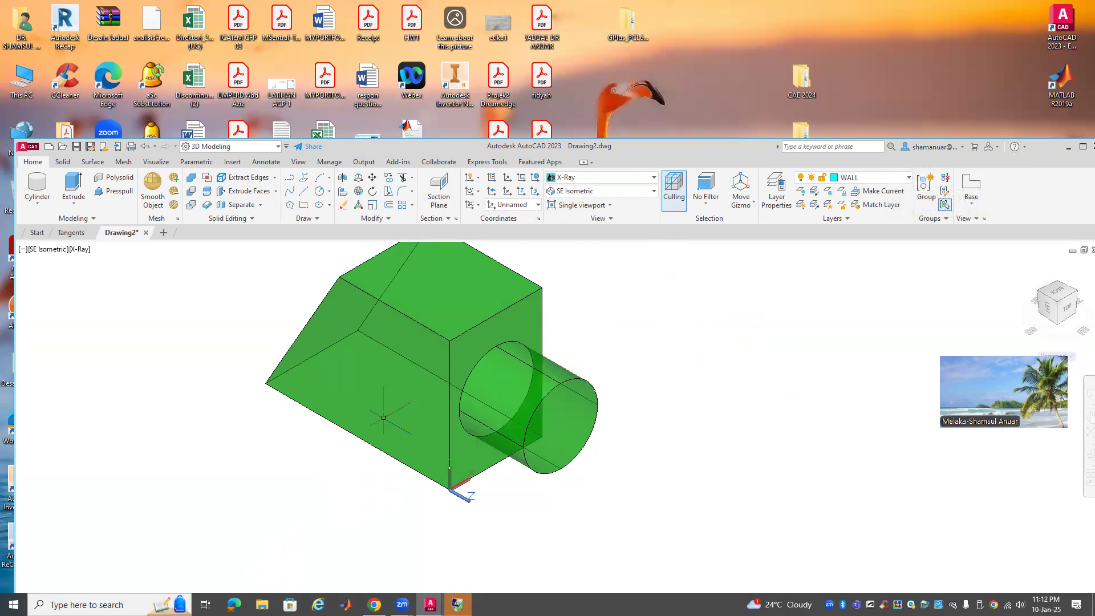
pyautogui.click(462, 416)
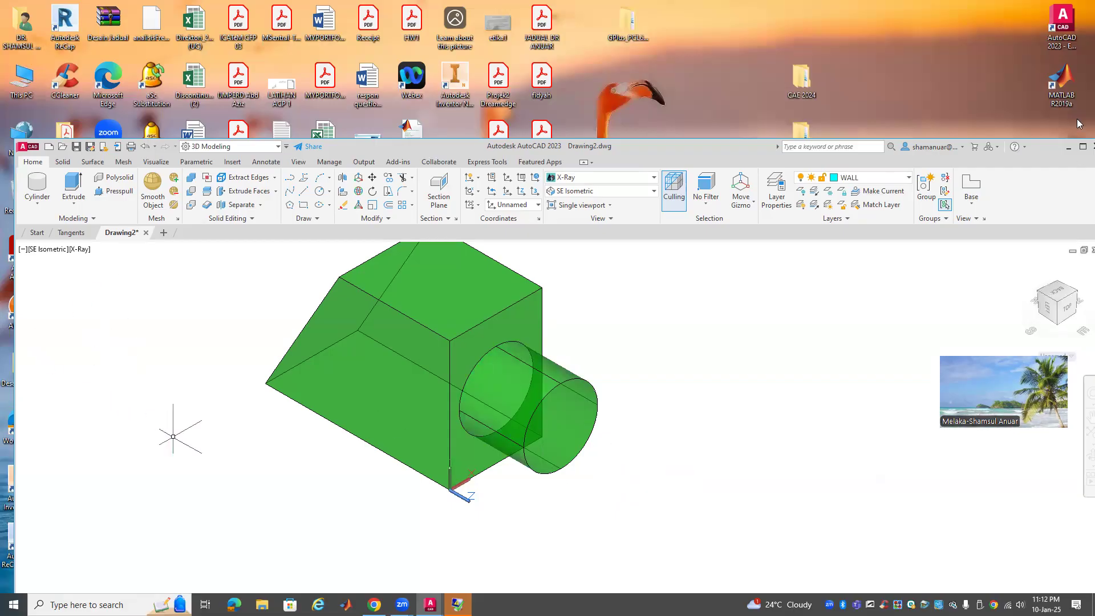
pyautogui.doubleClick(713, 153)
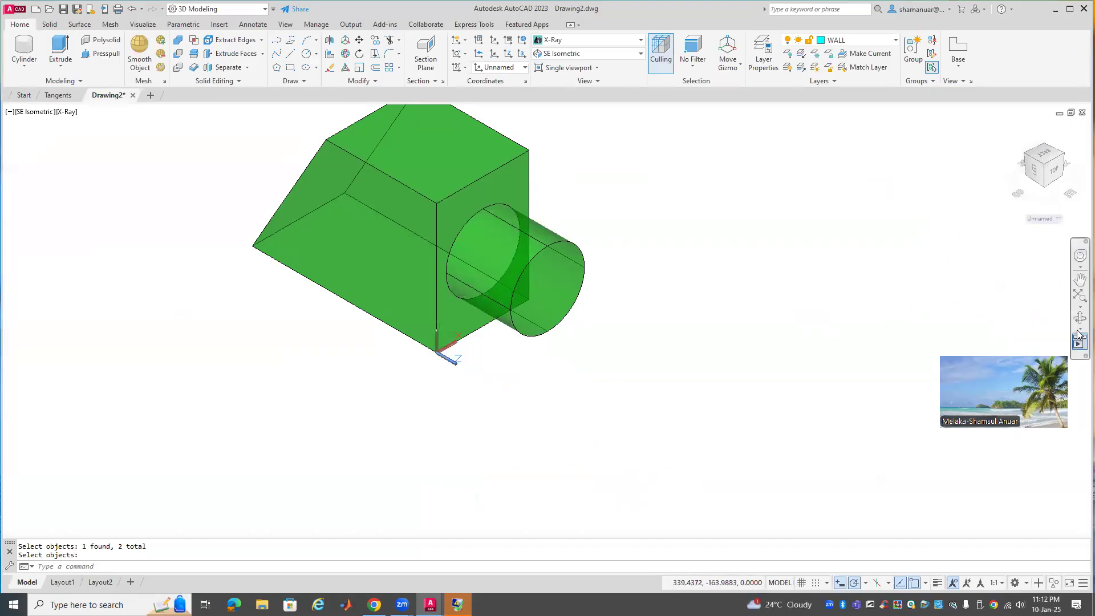
pyautogui.click(1079, 297)
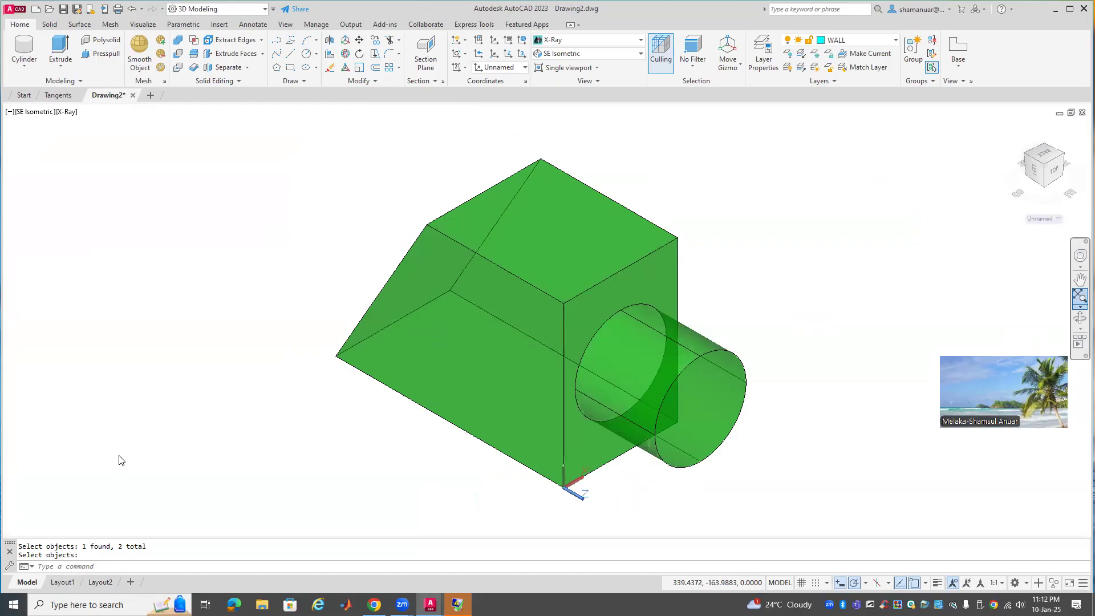
# On Layout1, open the DMC_A4 title block in the Block Editor
pyautogui.click(77, 587)
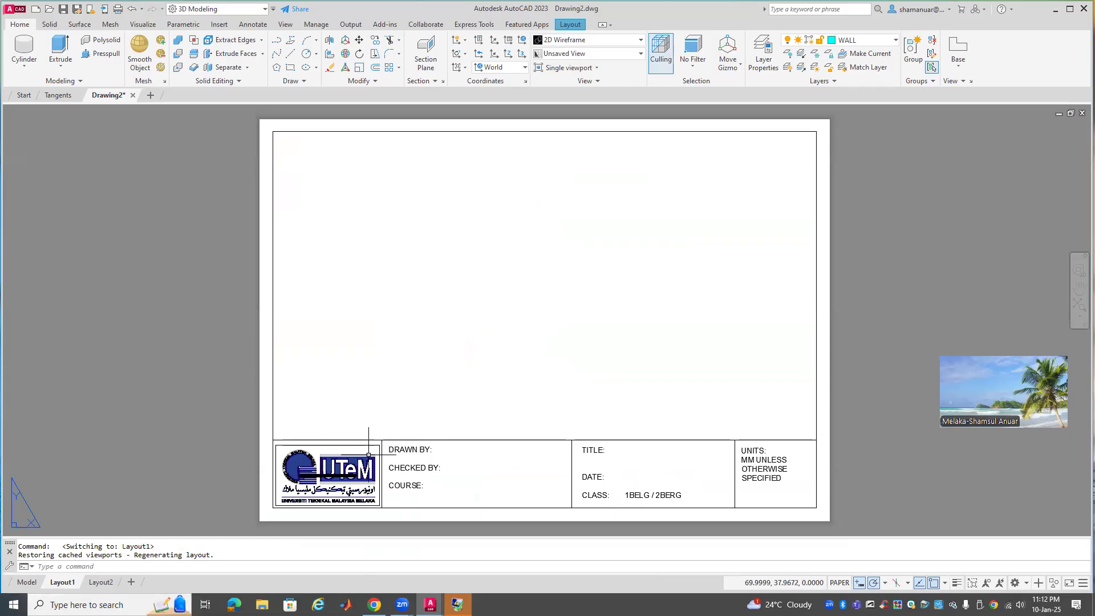
pyautogui.scroll(1, 337, 482)
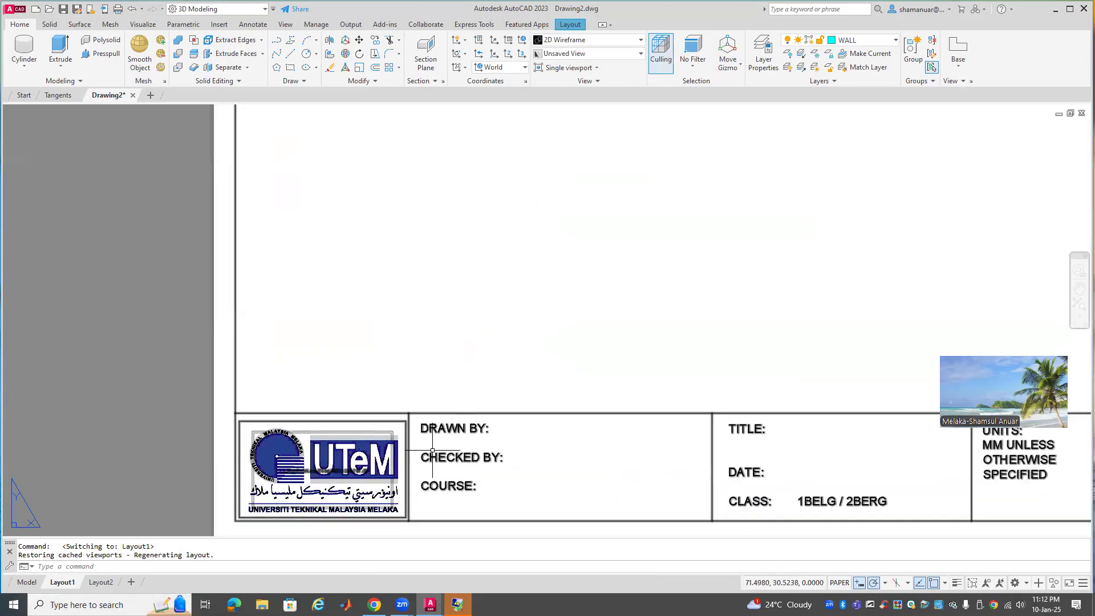
pyautogui.click(304, 473)
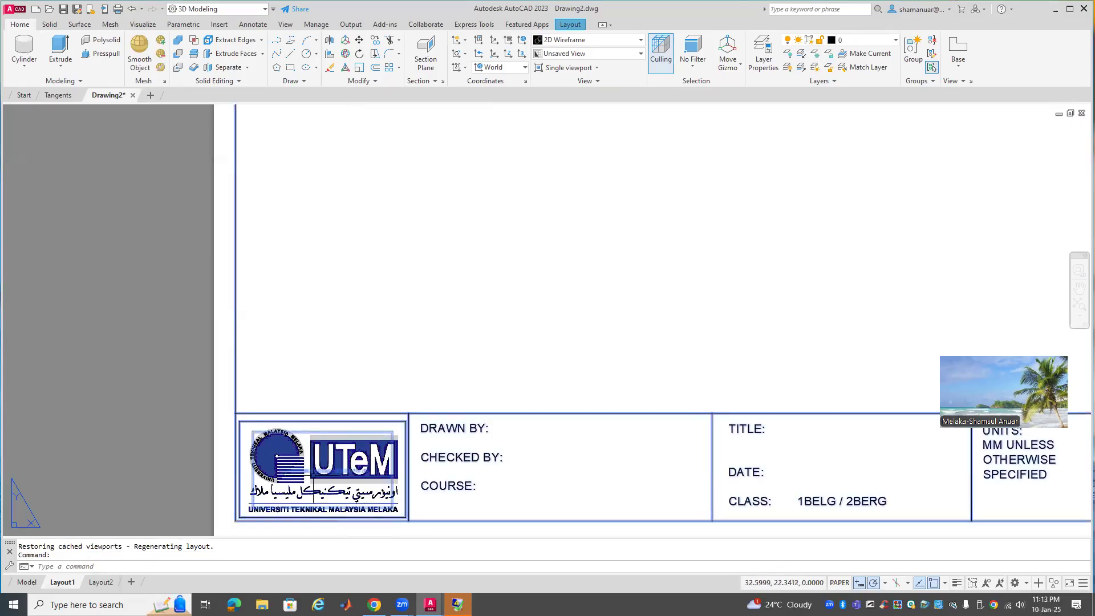
pyautogui.doubleClick(311, 475)
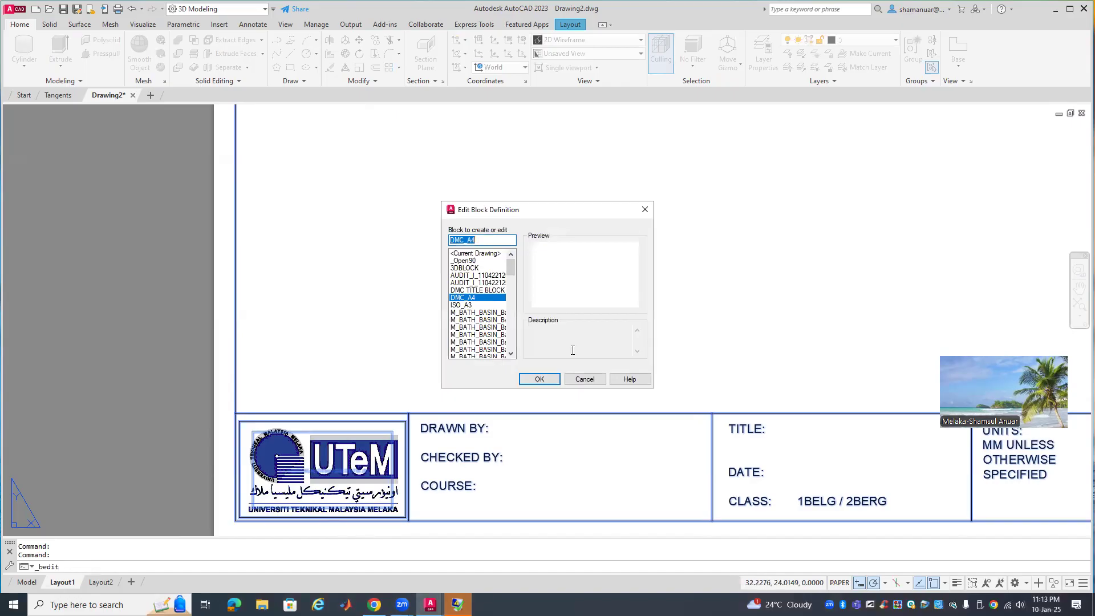
pyautogui.click(549, 379)
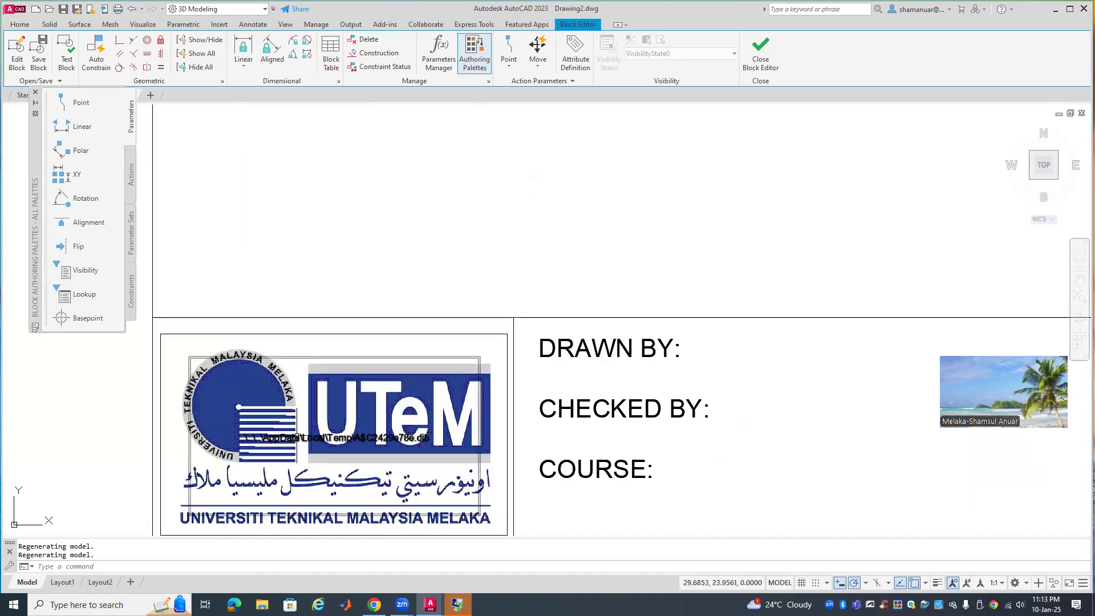
# Erase the broken image from the logo area and save the DMC_A4 block
pyautogui.click(297, 438)
pyautogui.press('Delete')
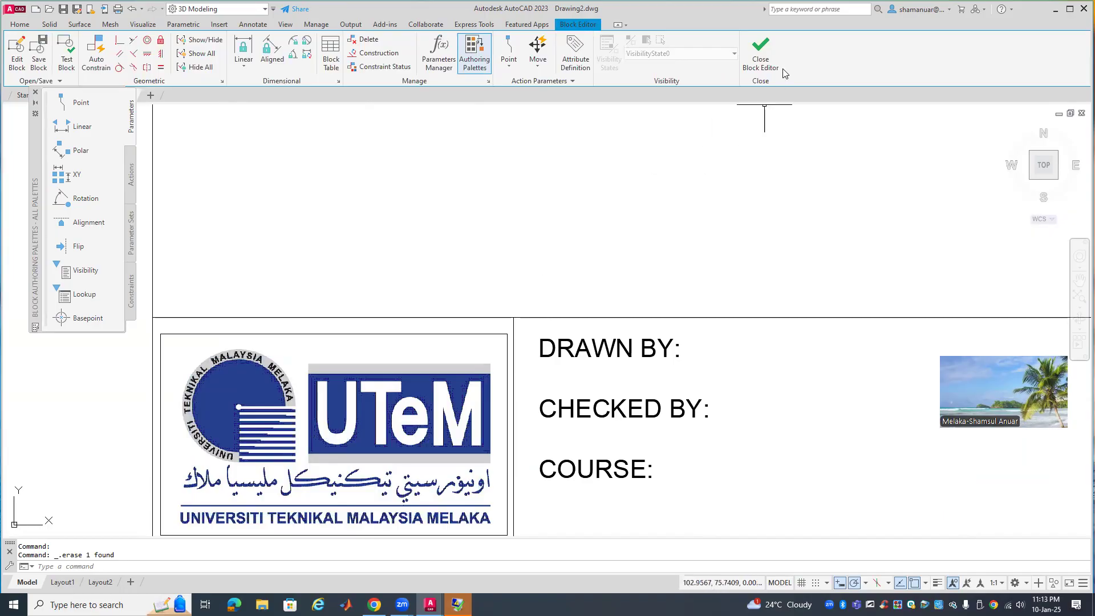
pyautogui.click(761, 54)
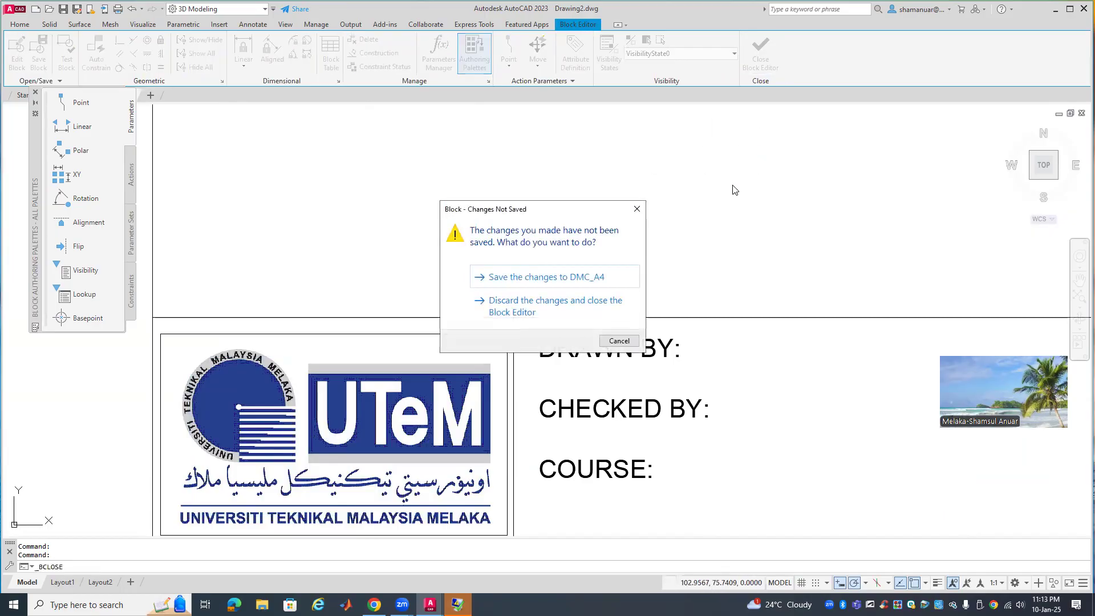
pyautogui.click(617, 279)
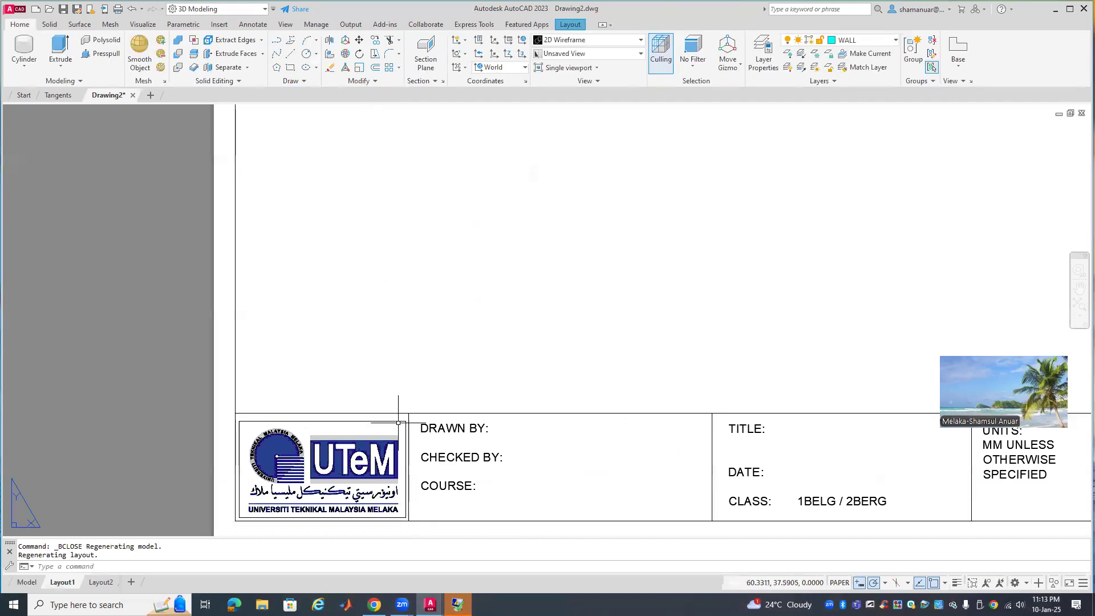
pyautogui.scroll(-2, 475, 211)
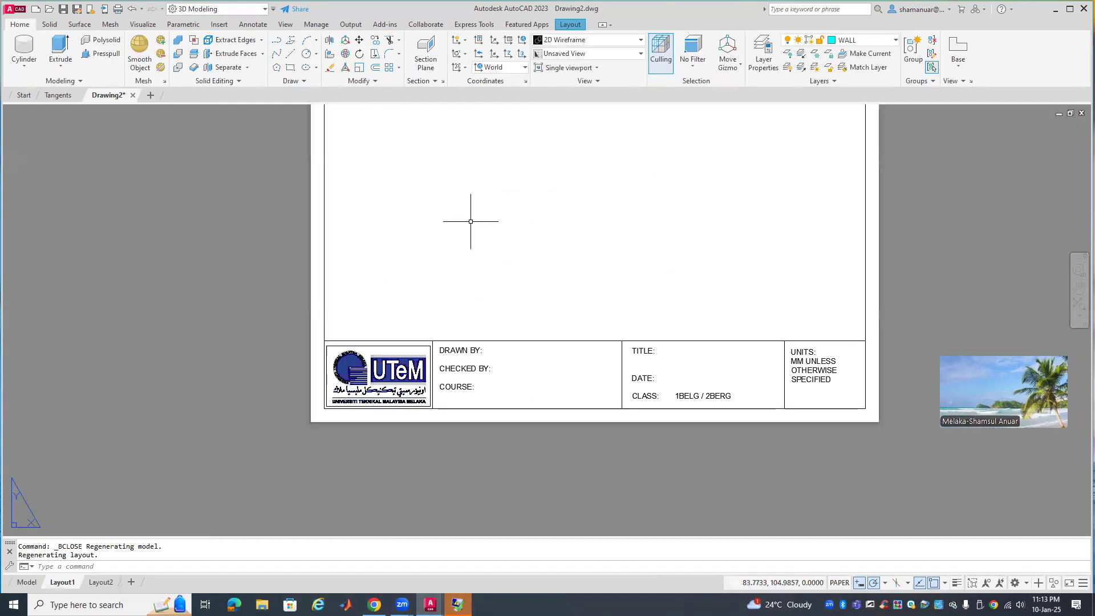
pyautogui.moveTo(470, 222)
pyautogui.mouseDown(button='middle')
pyautogui.moveTo(437, 359)
pyautogui.moveTo(434, 331)
pyautogui.mouseUp(button='middle')
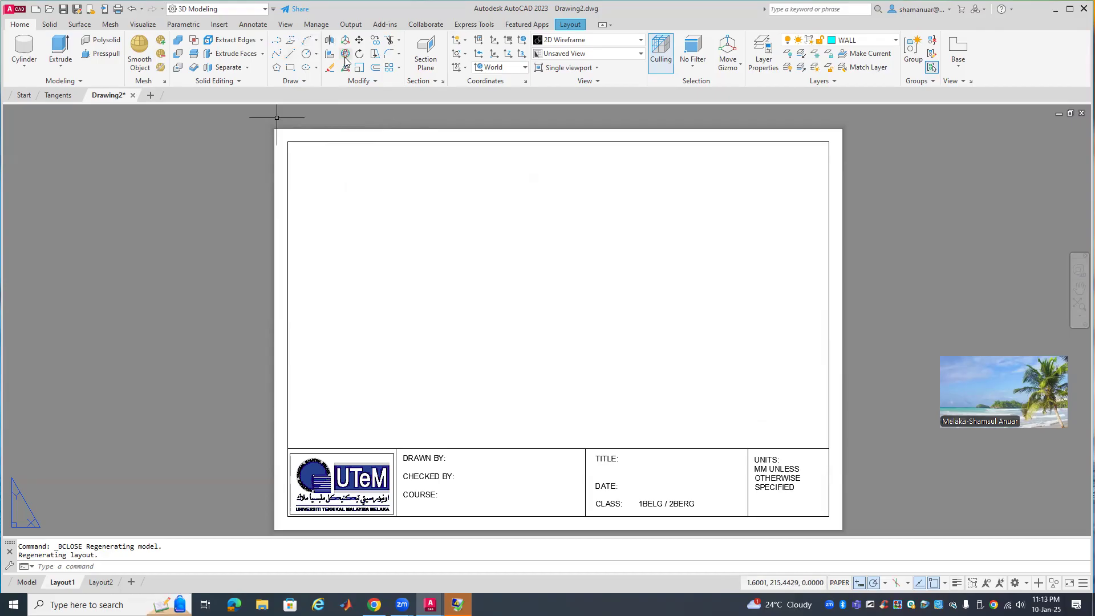
pyautogui.doubleClick(352, 12)
pyautogui.click(570, 71)
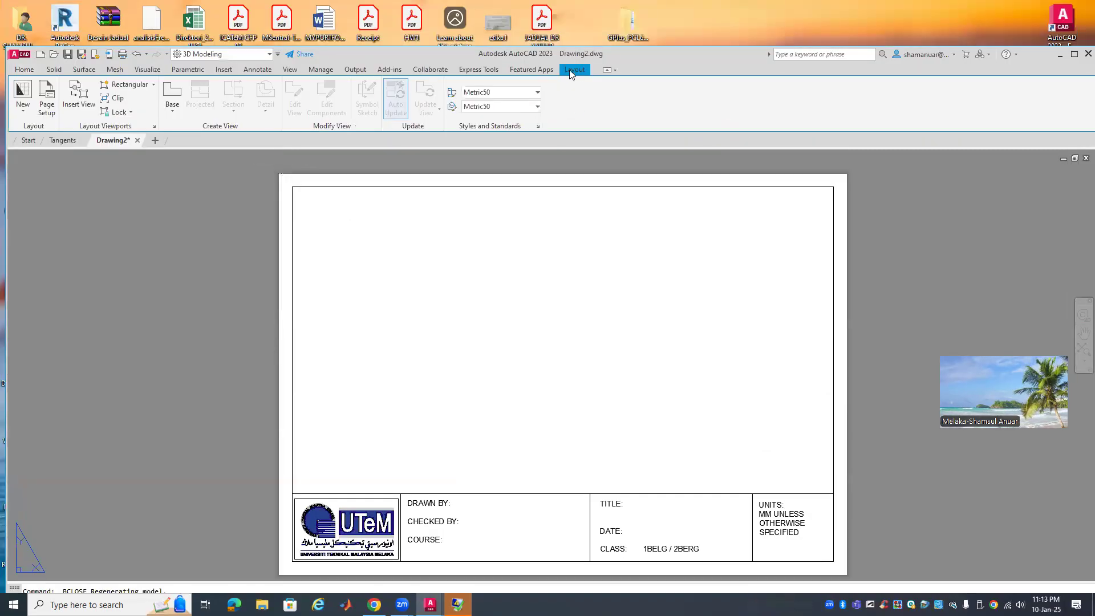
pyautogui.click(173, 96)
pyautogui.click(235, 130)
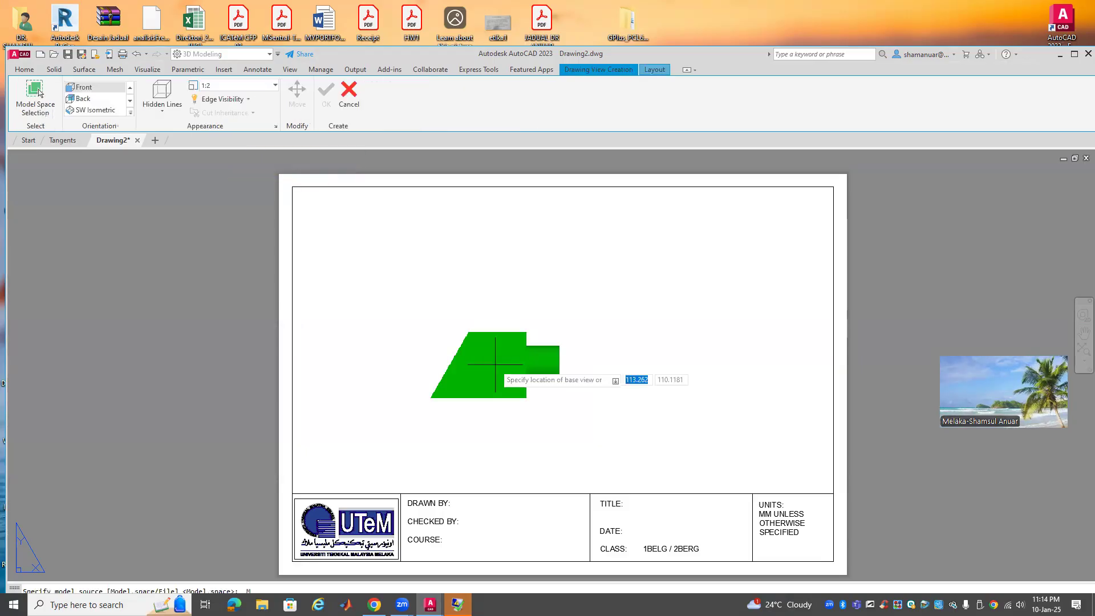
pyautogui.press('Escape')
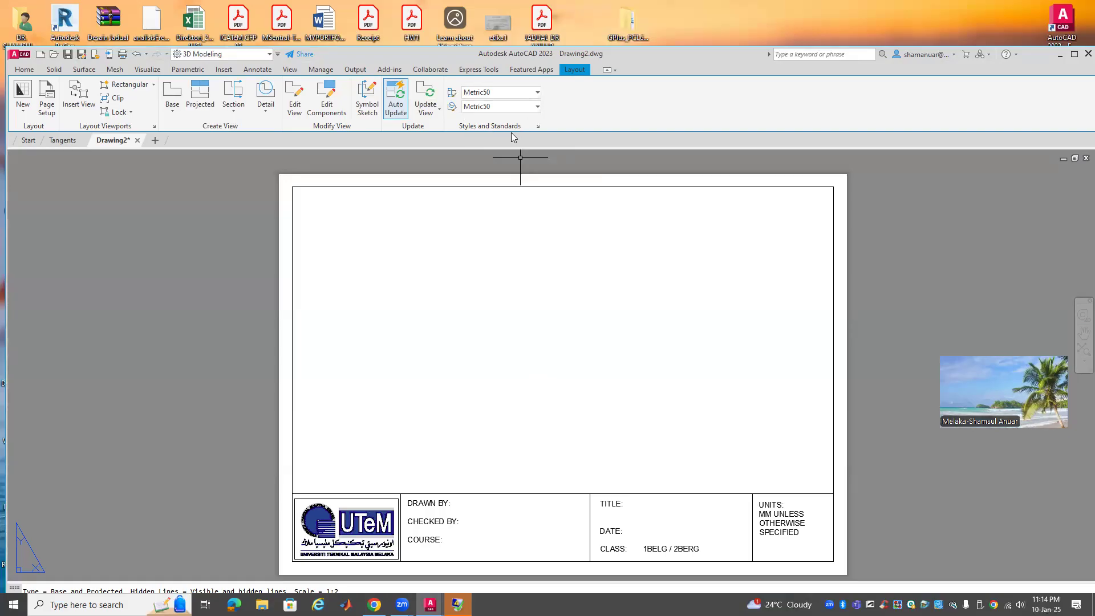
# Set the drafting standard to first-angle projection with shaded previews at 100 DPI
pyautogui.click(538, 127)
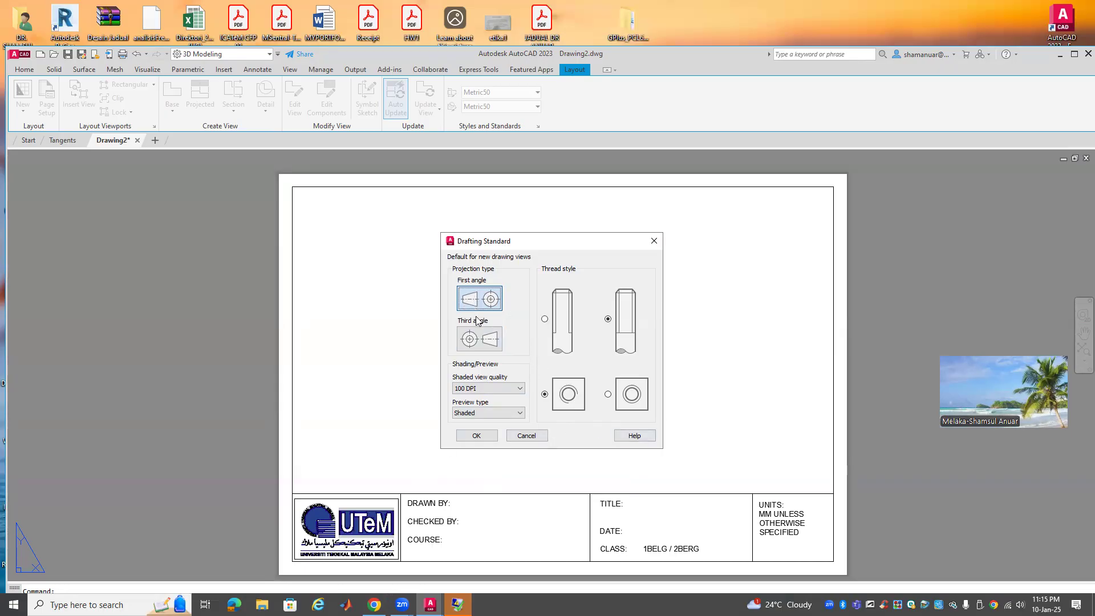
pyautogui.click(477, 435)
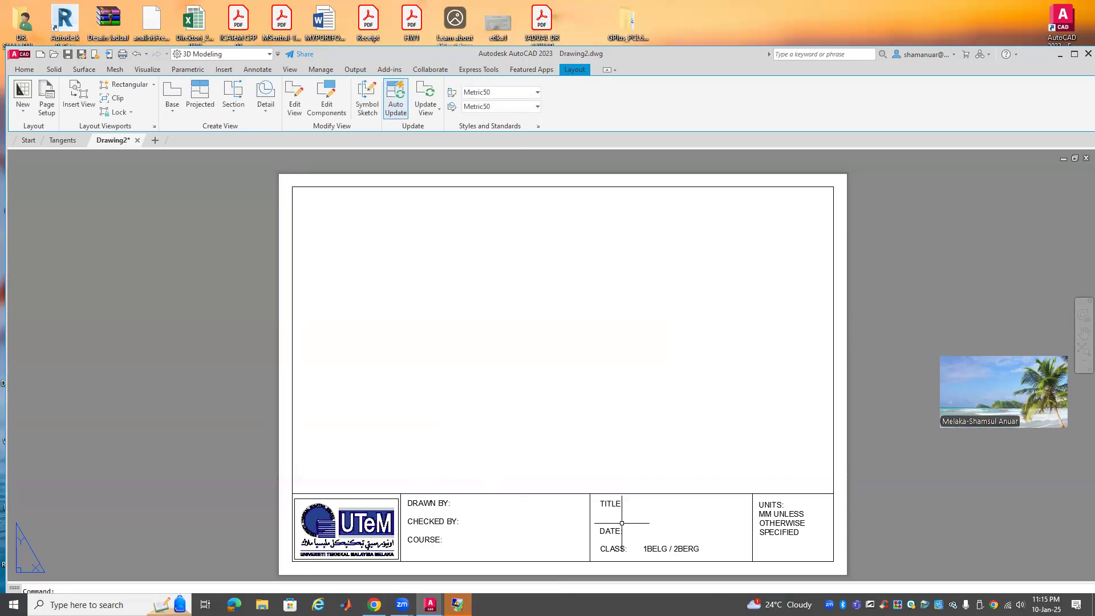
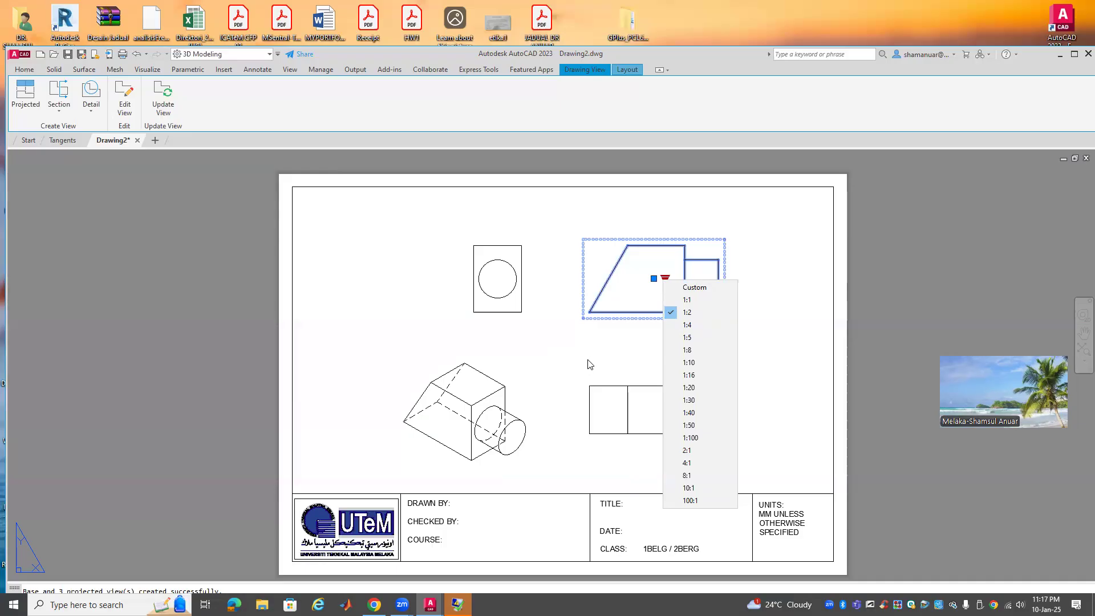
# Rescale the isometric view, trying 1:1 before settling on 1:2 to match the other views
pyautogui.click(805, 358)
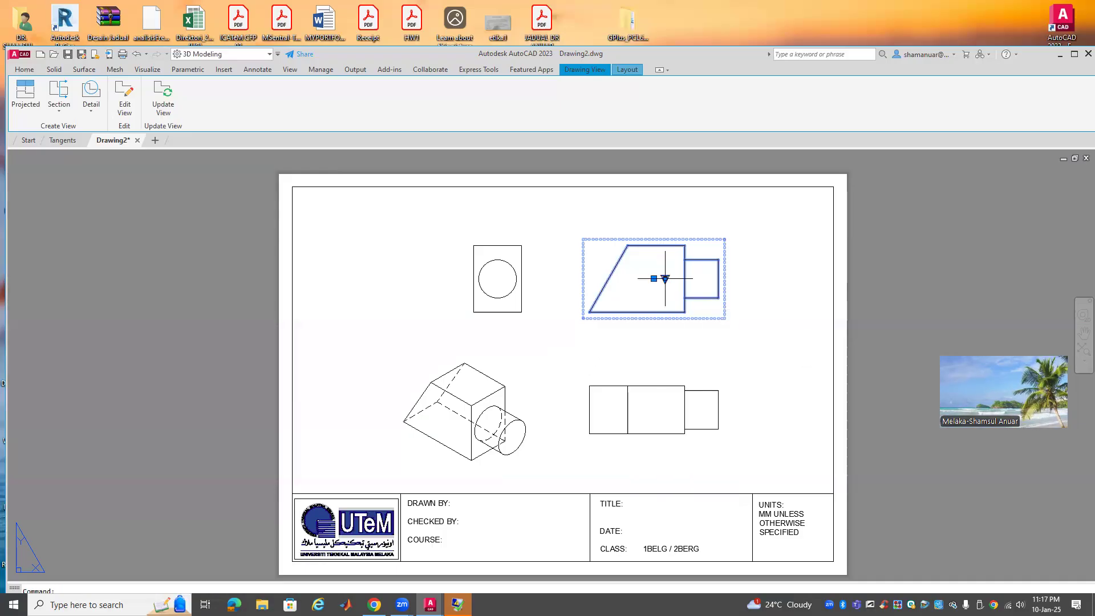
pyautogui.click(677, 353)
pyautogui.press('Escape')
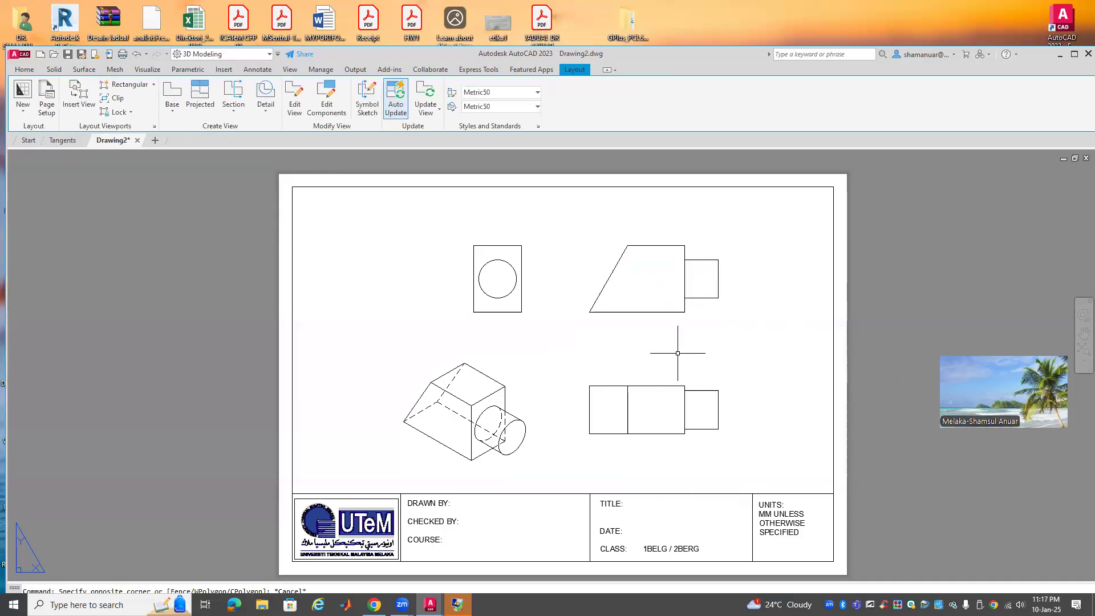
pyautogui.click(470, 408)
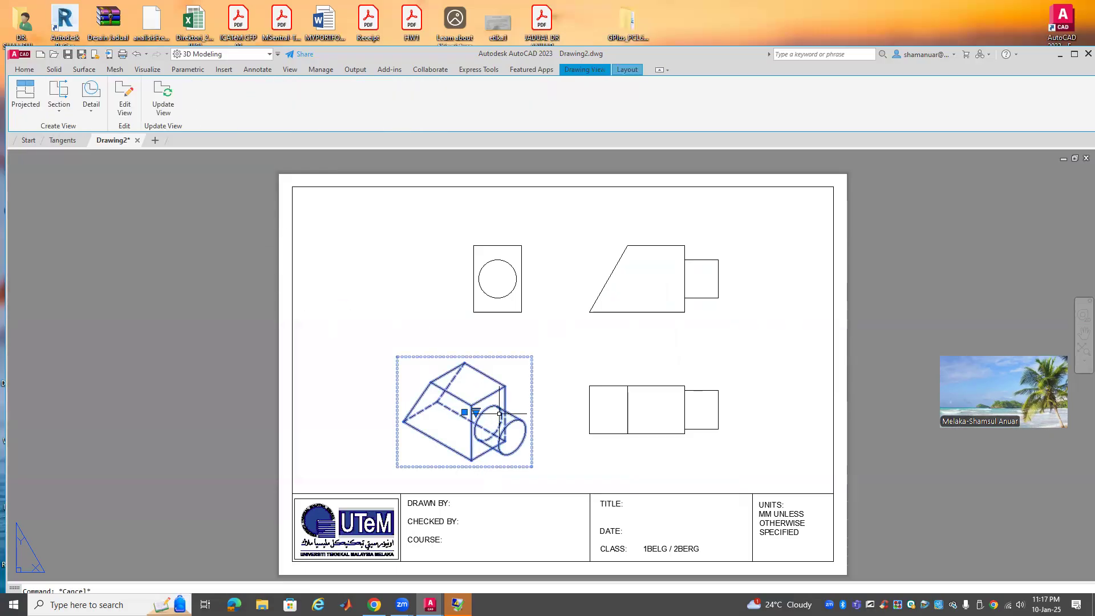
pyautogui.click(476, 411)
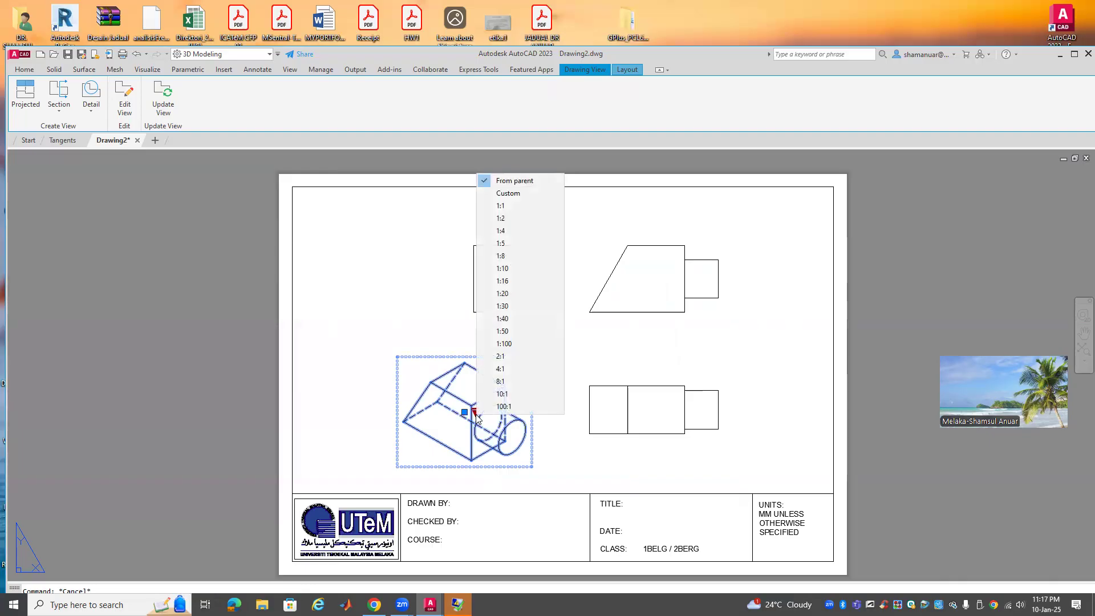
pyautogui.click(515, 199)
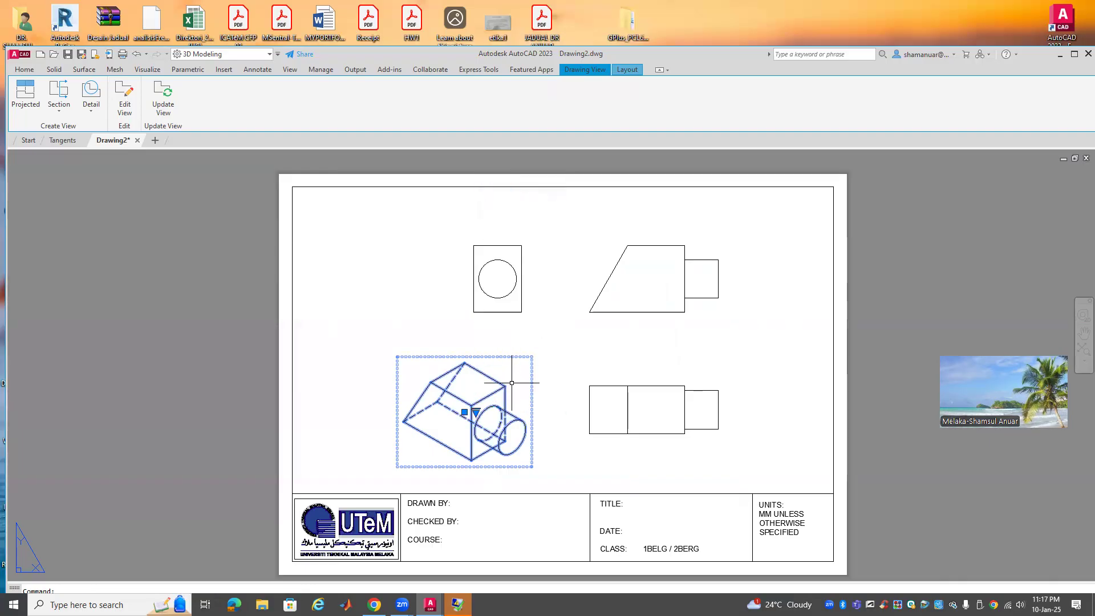
pyautogui.click(476, 411)
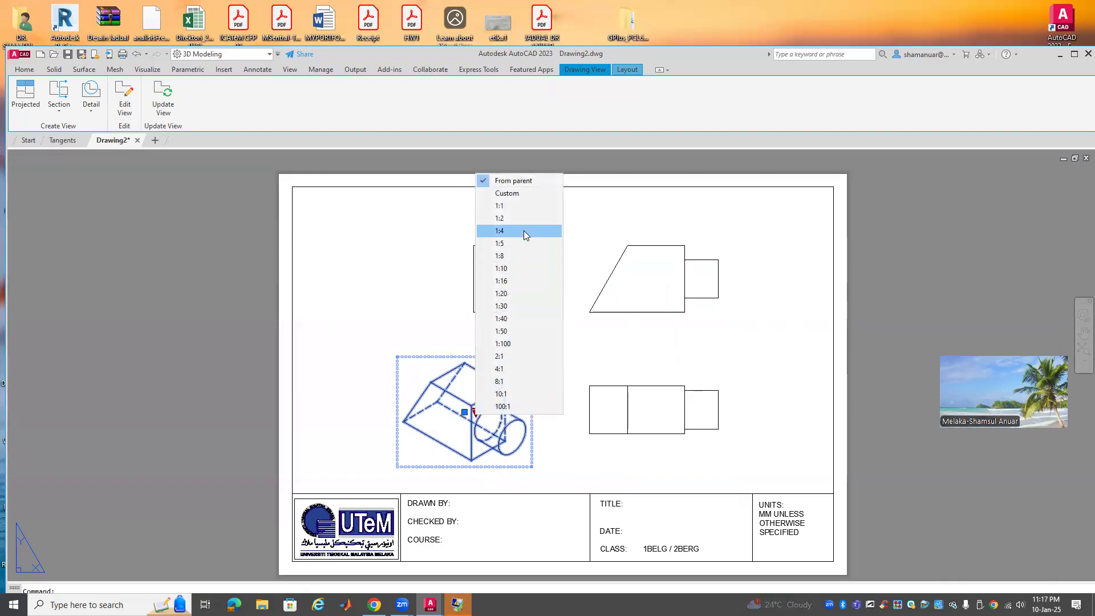
pyautogui.click(508, 206)
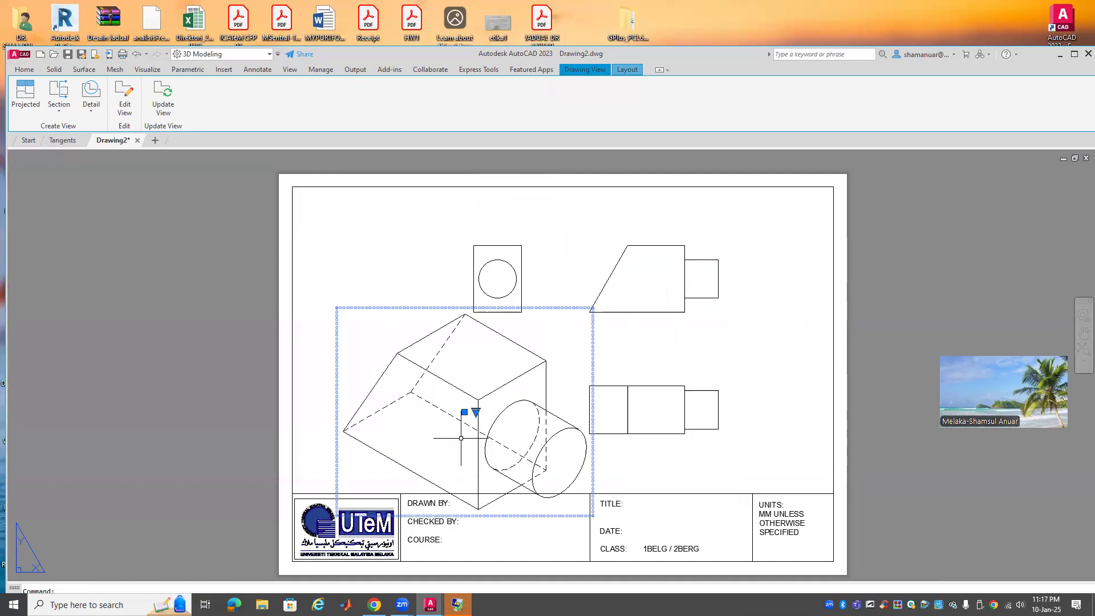
pyautogui.click(476, 412)
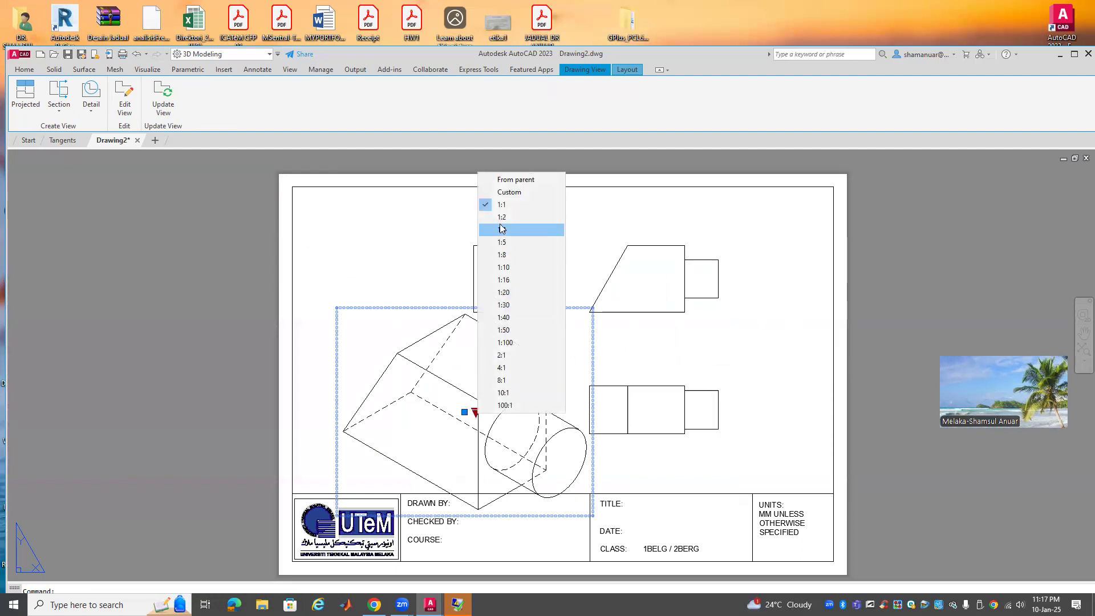
pyautogui.click(502, 217)
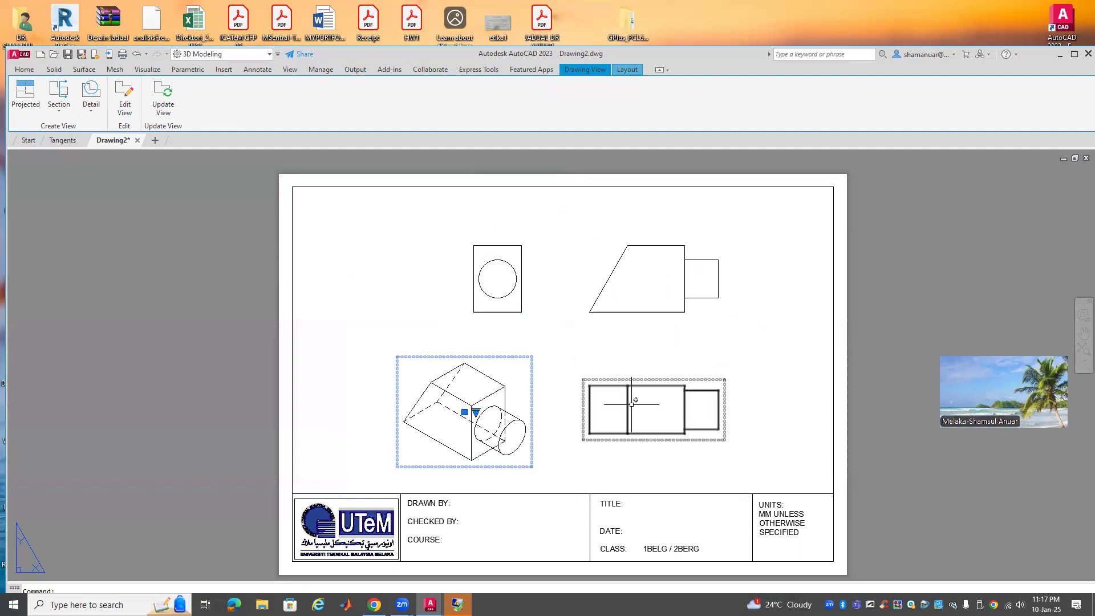
pyautogui.press('Escape')
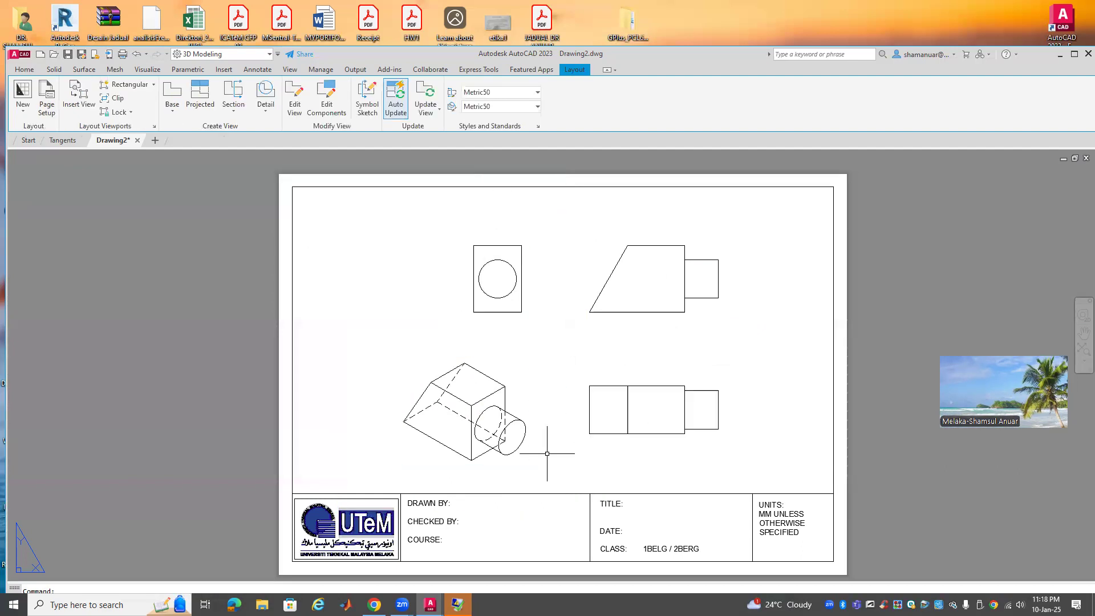
pyautogui.click(475, 420)
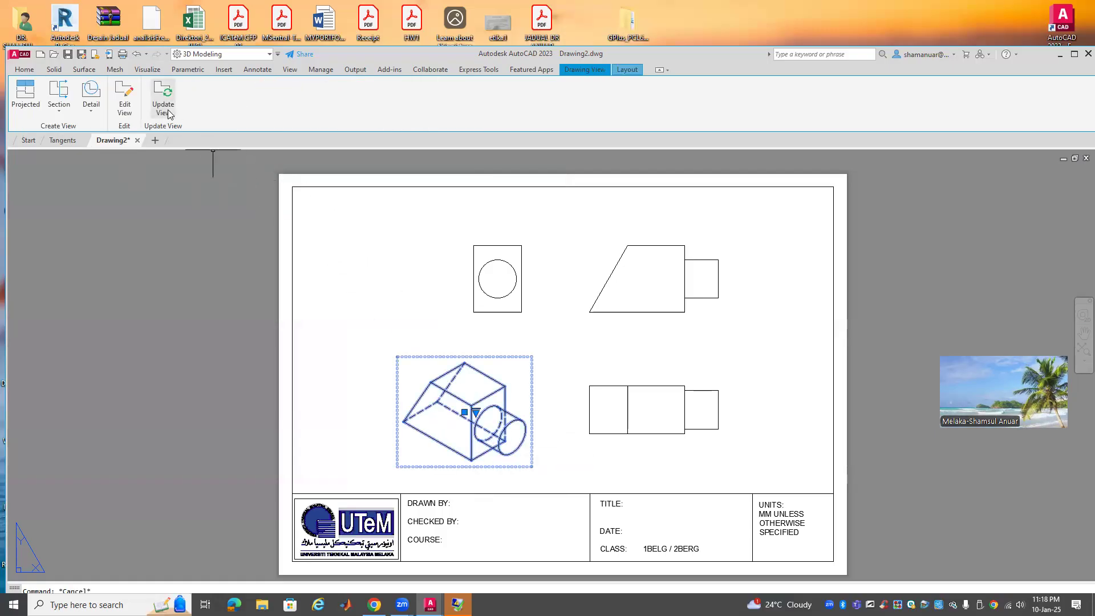
# Change the isometric view's display style to Shaded with visible lines
pyautogui.click(127, 110)
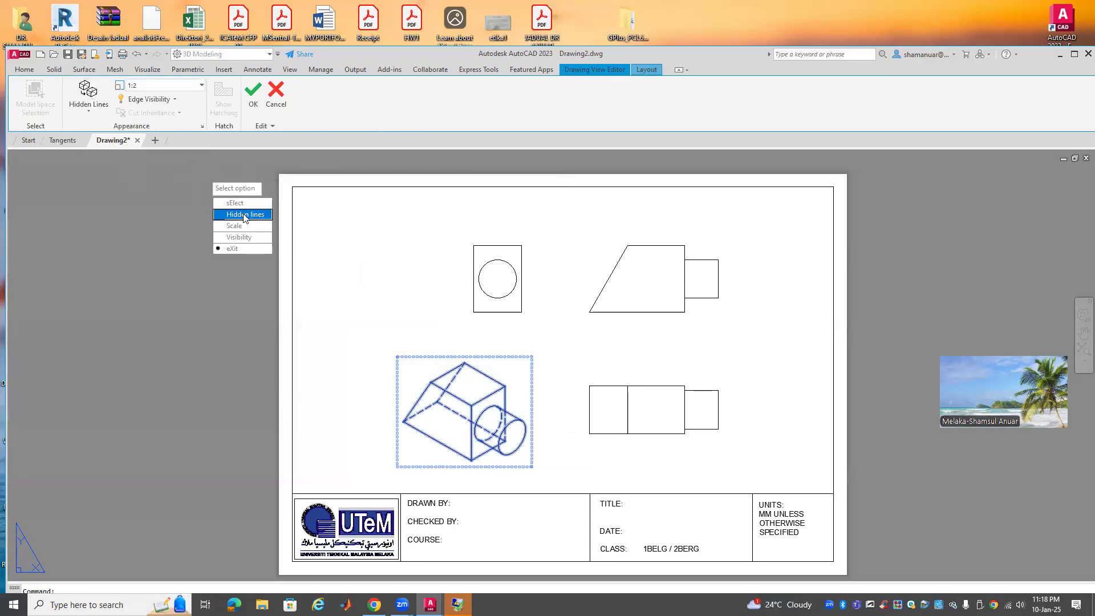
pyautogui.click(101, 113)
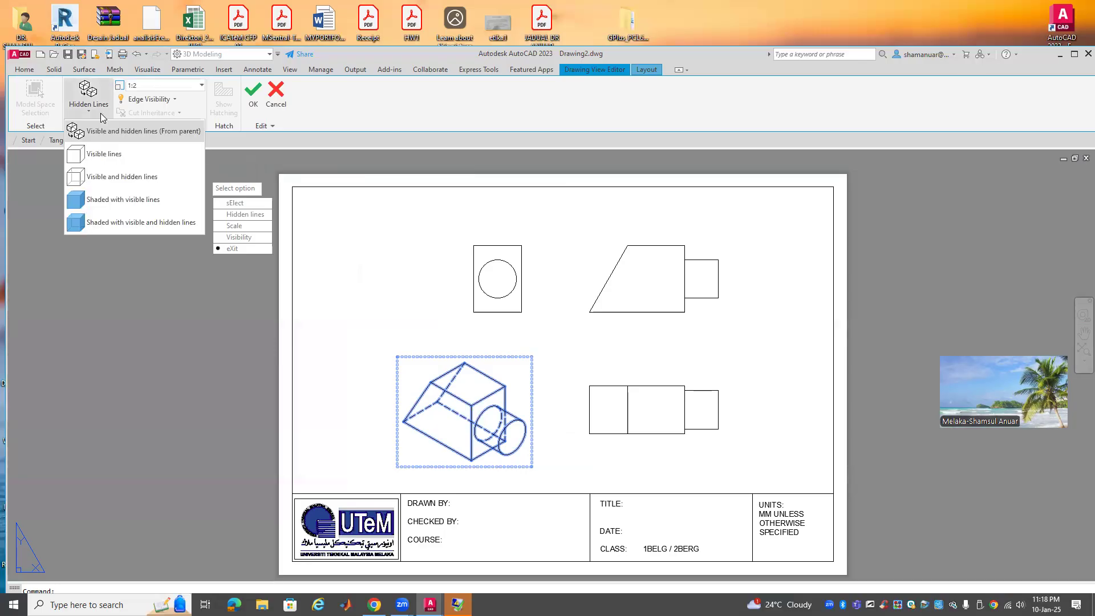
pyautogui.click(91, 195)
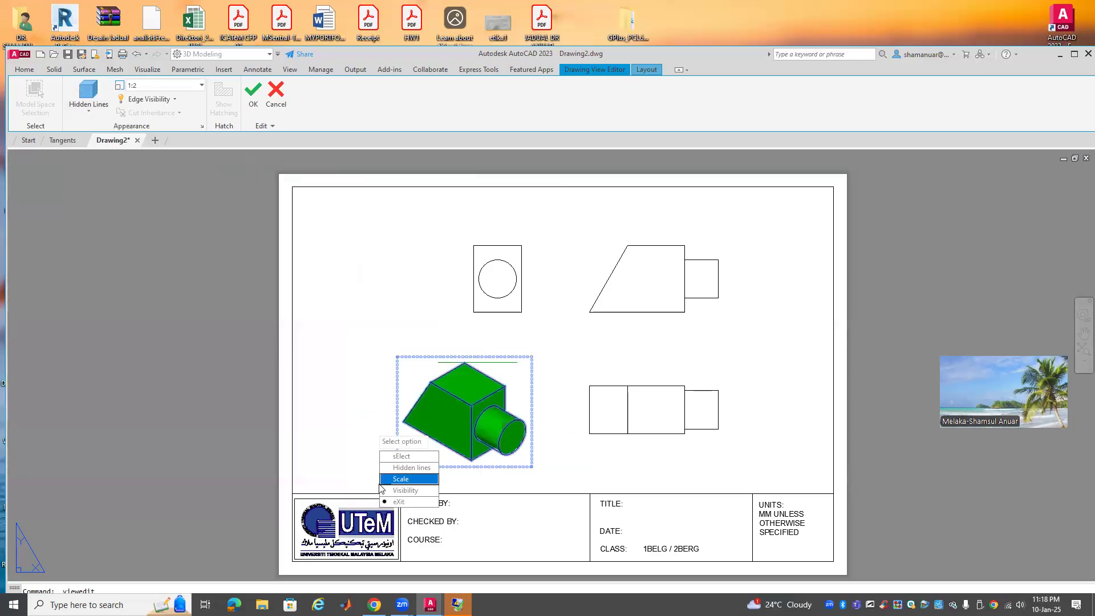
pyautogui.click(399, 502)
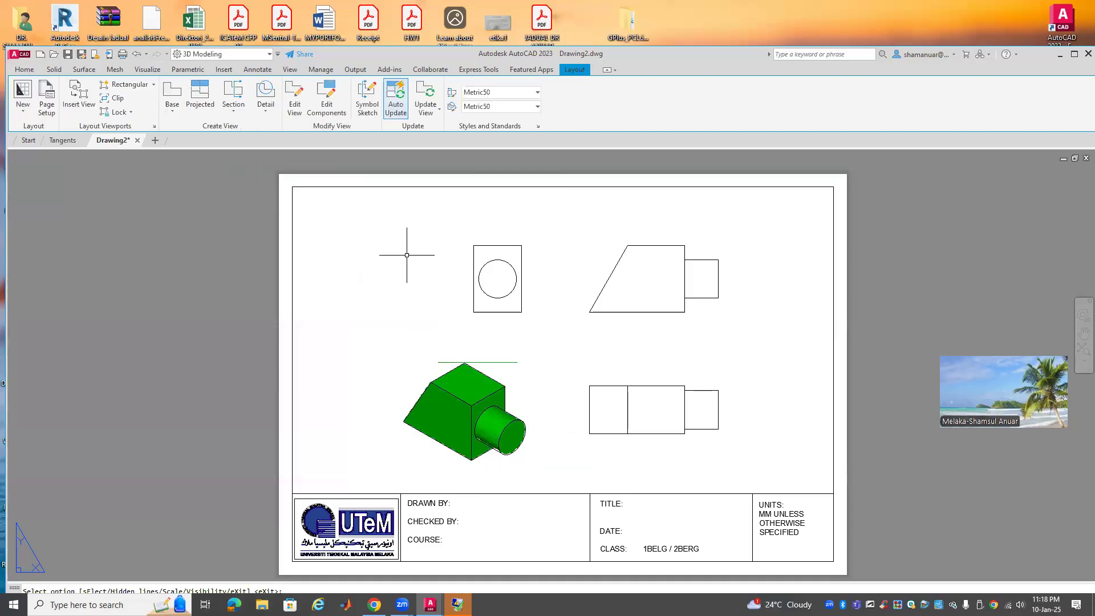
# Reselect the shaded isometric view on the sheet
pyautogui.click(805, 312)
pyautogui.scroll(5, 792, 320)
pyautogui.scroll(-5, 791, 319)
pyautogui.click(841, 382)
pyautogui.press('Escape')
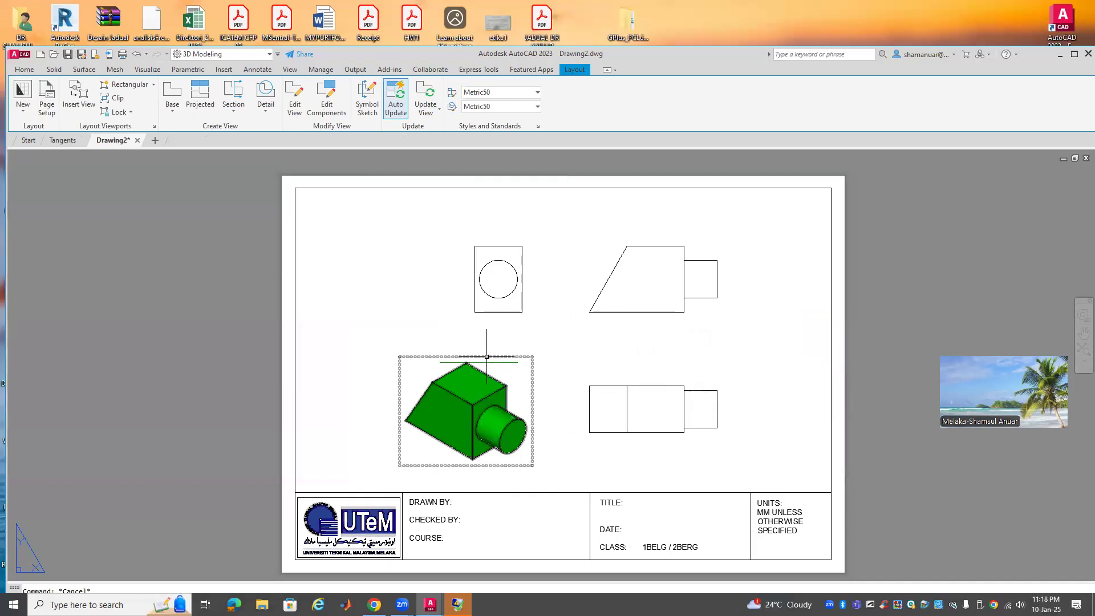
pyautogui.click(486, 362)
pyautogui.press('Escape')
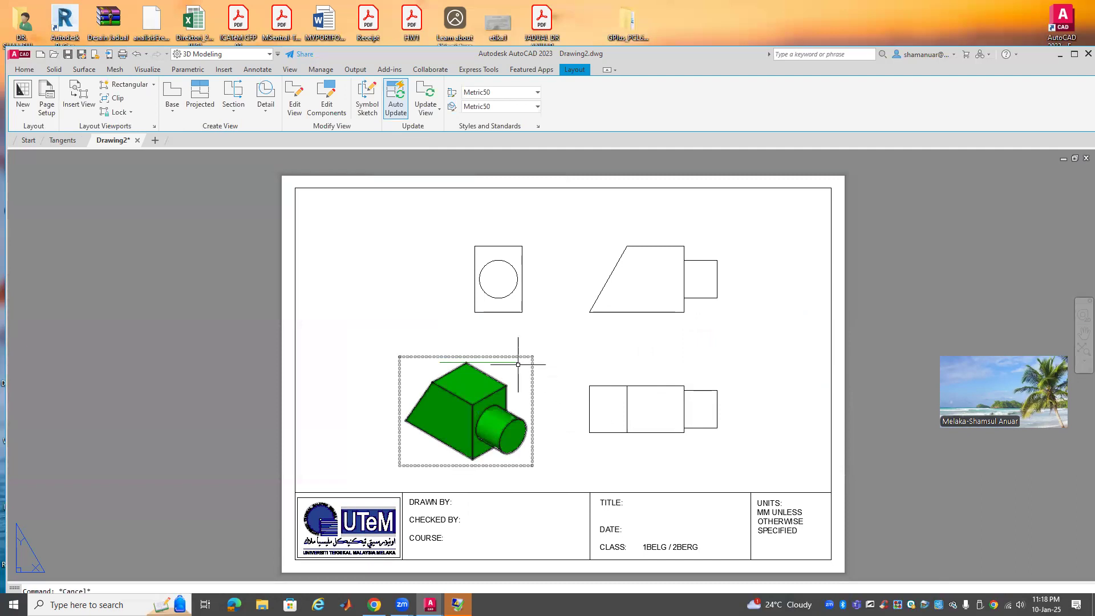
pyautogui.click(512, 363)
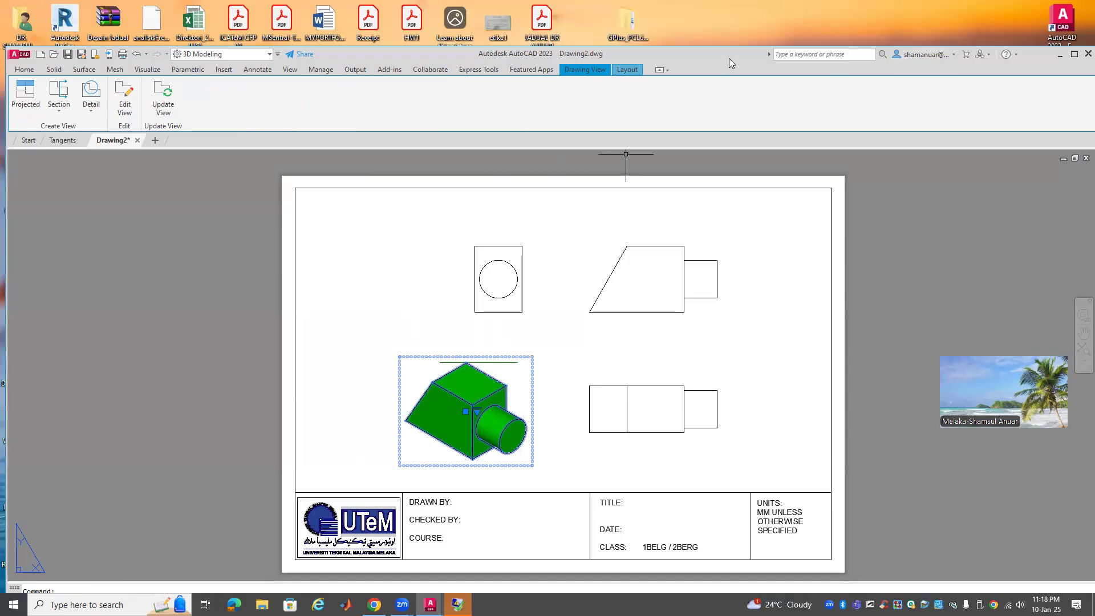
# Inspect the 3D part in model space, then return to Layout1 with the Annotate tools
pyautogui.moveTo(728, 56); pyautogui.dragTo(708, 11)
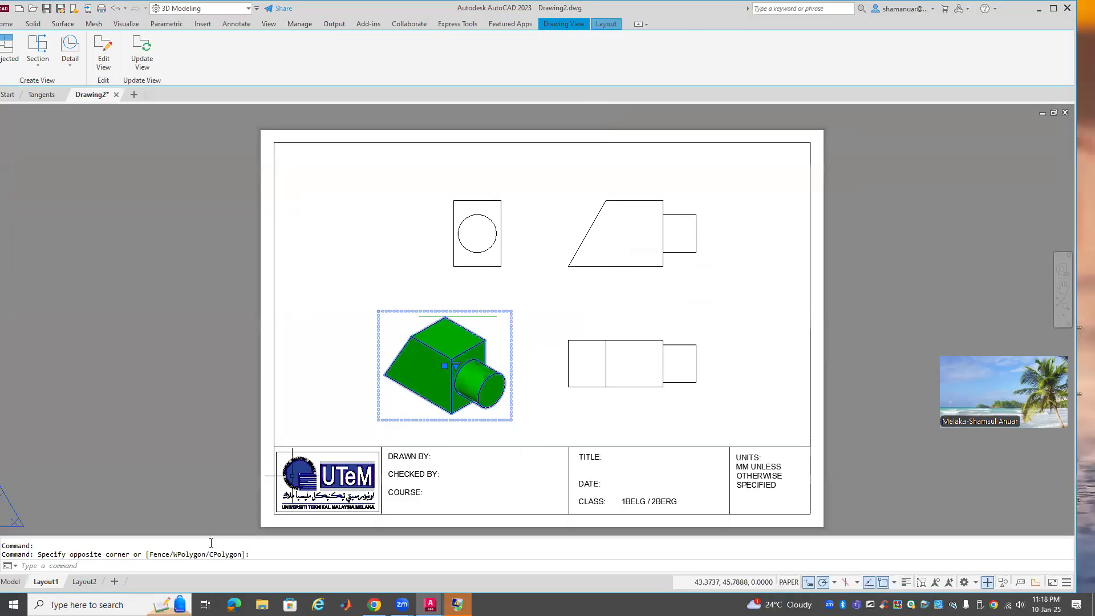
pyautogui.click(10, 581)
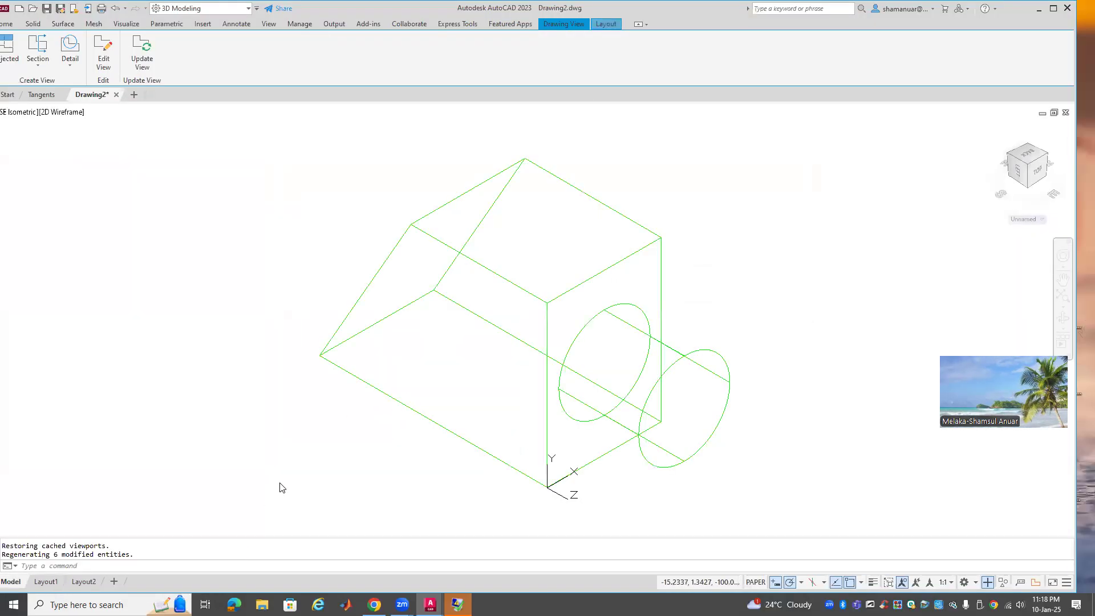
pyautogui.scroll(-2, 283, 485)
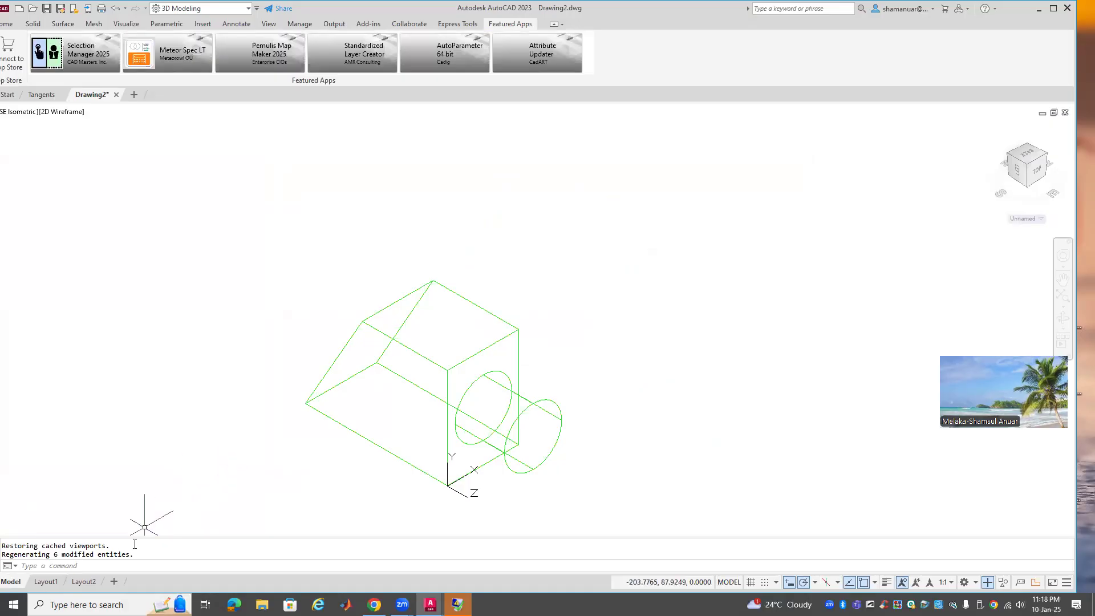
pyautogui.click(46, 581)
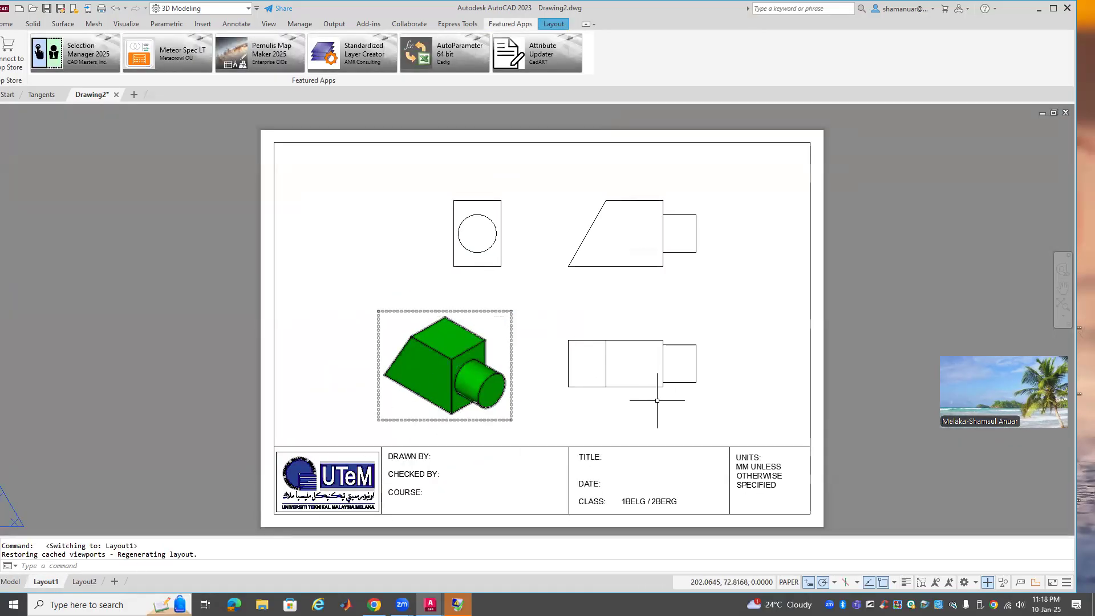
pyautogui.click(603, 355)
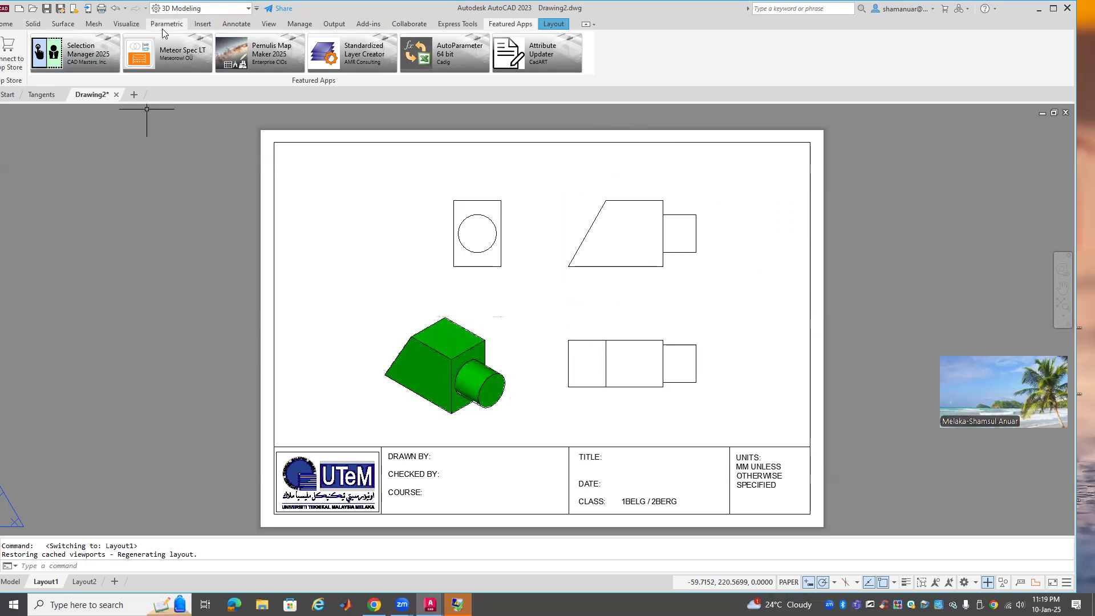
pyautogui.click(236, 24)
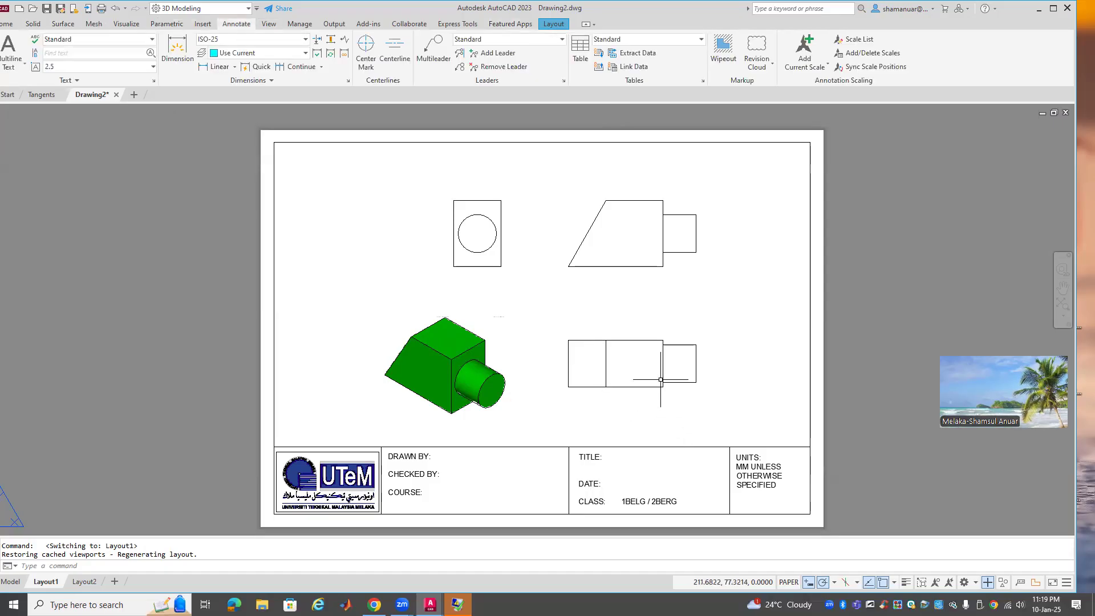
# Modify ISO-25 so dimension text is centred vertically and aligned horizontally
pyautogui.click(347, 82)
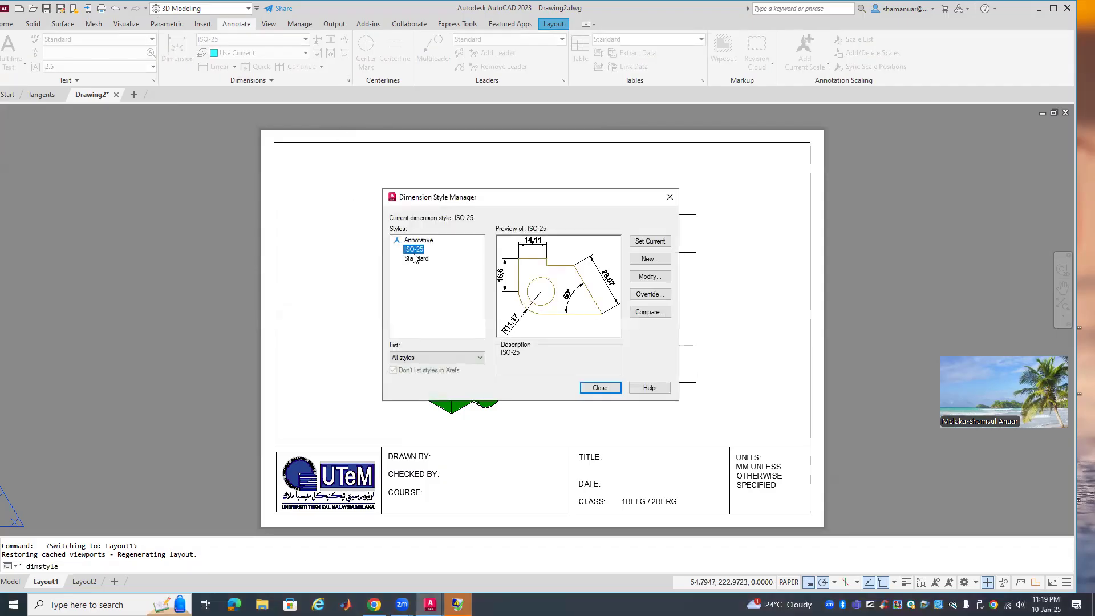
pyautogui.click(657, 281)
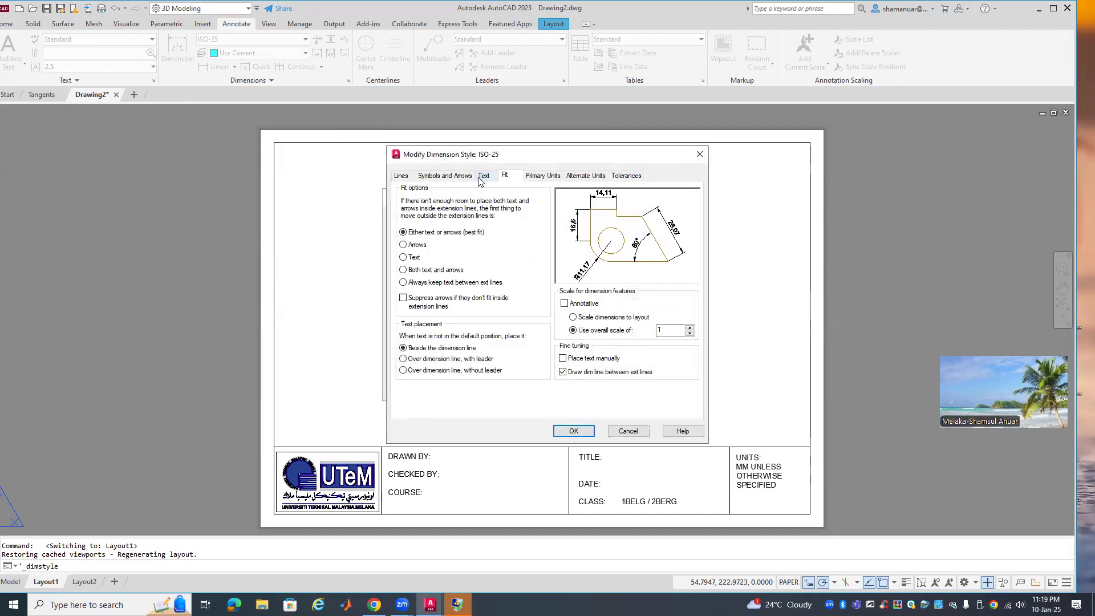
pyautogui.click(483, 176)
pyautogui.click(500, 331)
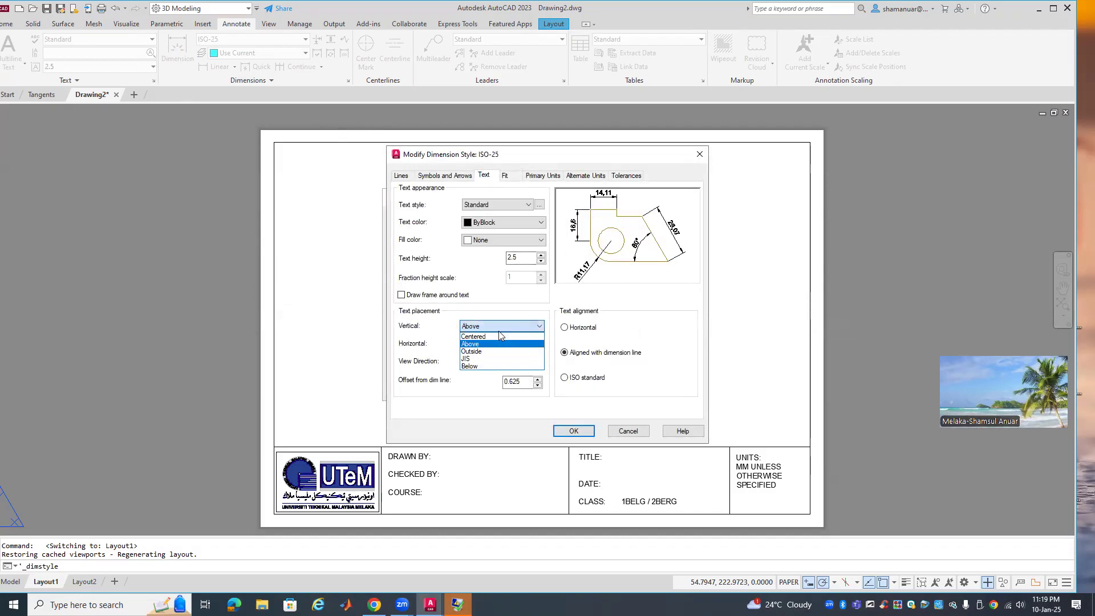
pyautogui.click(499, 337)
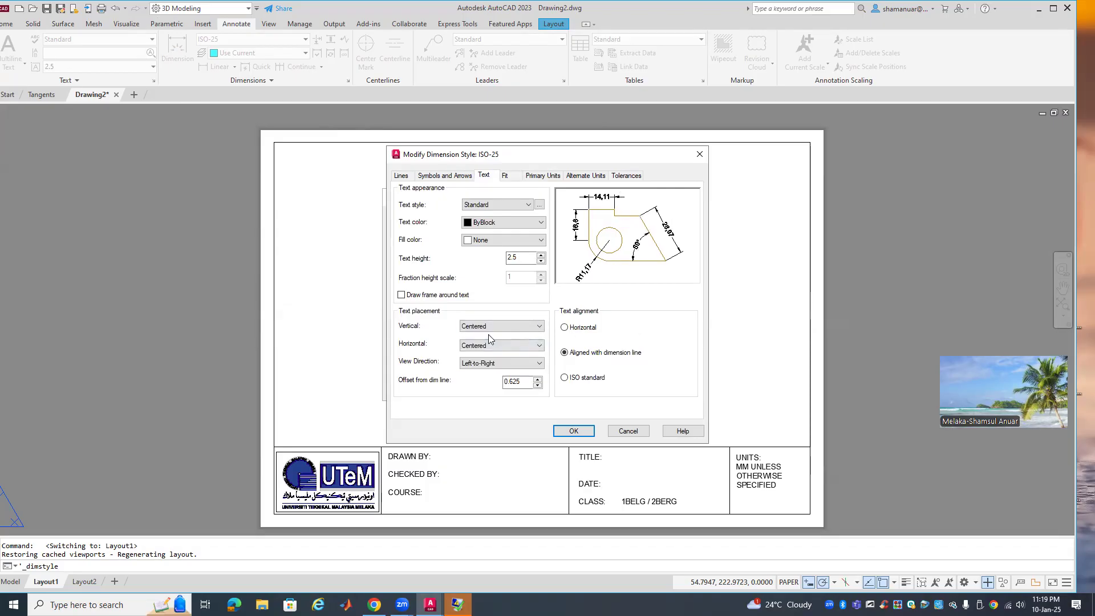
pyautogui.click(564, 329)
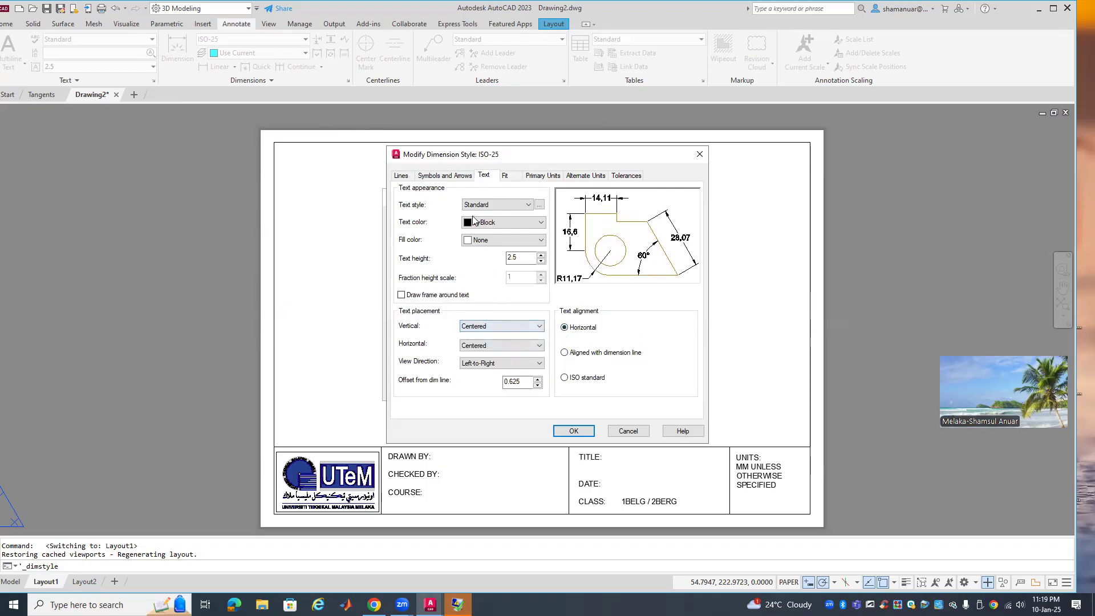
pyautogui.click(574, 431)
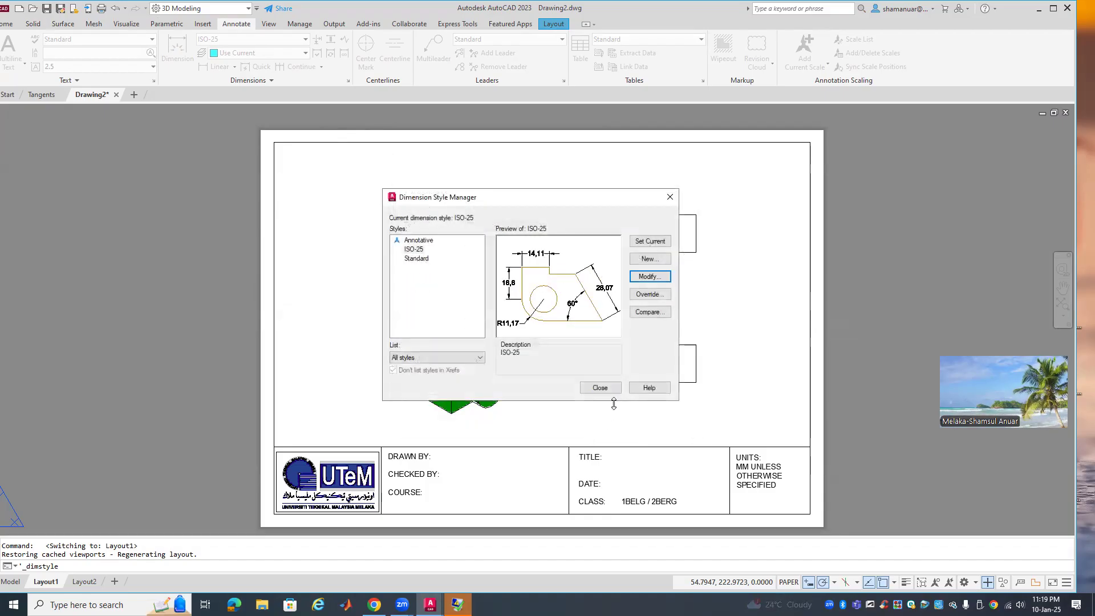
pyautogui.click(600, 387)
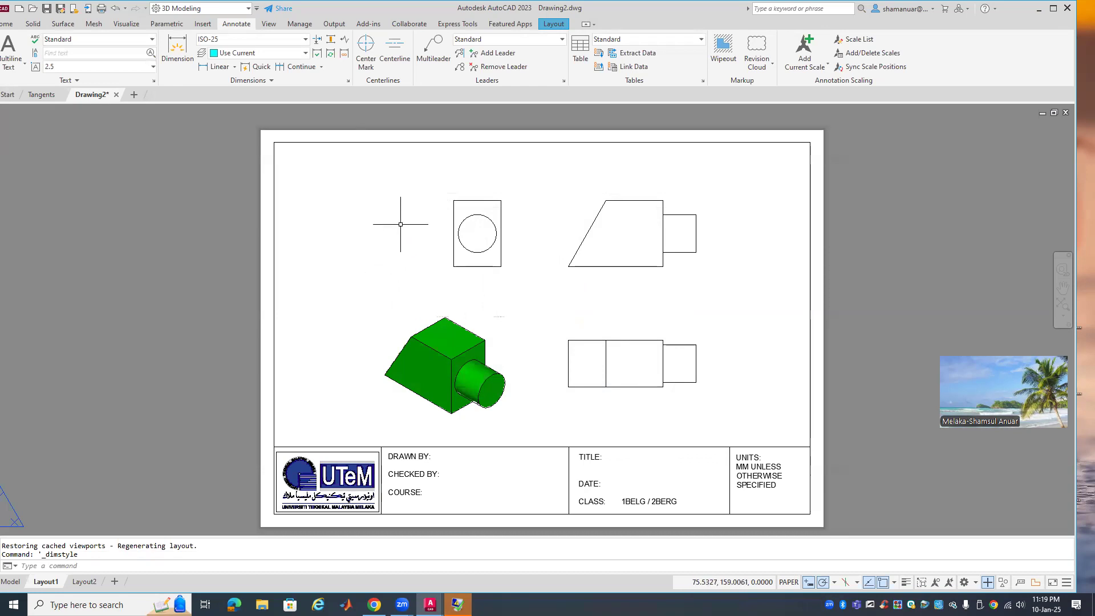
# Make 'main text' the current layer
pyautogui.click(217, 66)
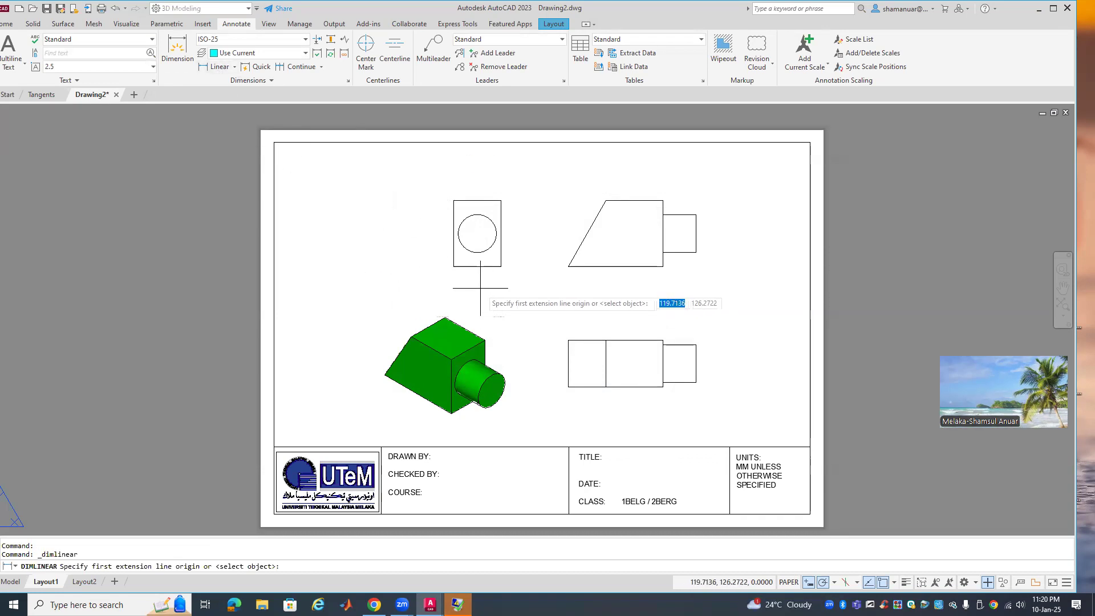
pyautogui.click(8, 22)
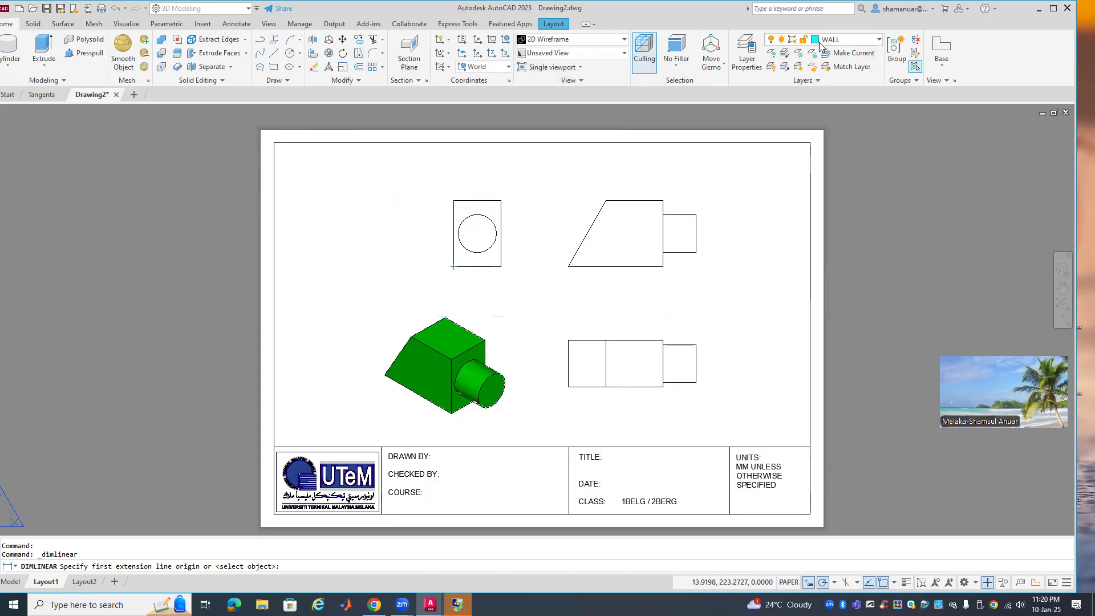
pyautogui.click(844, 39)
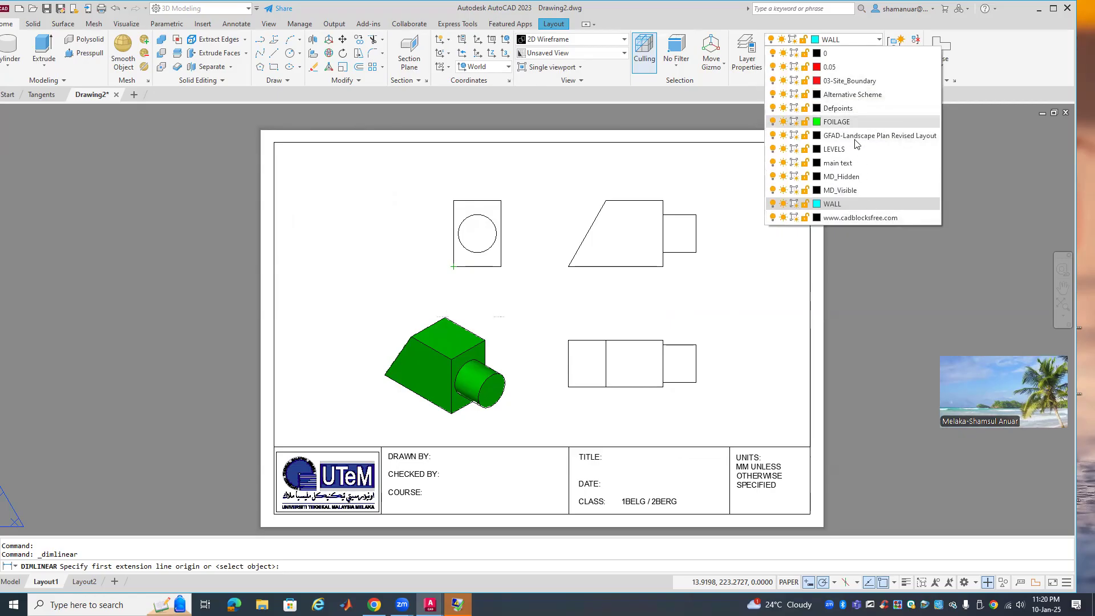
pyautogui.click(862, 169)
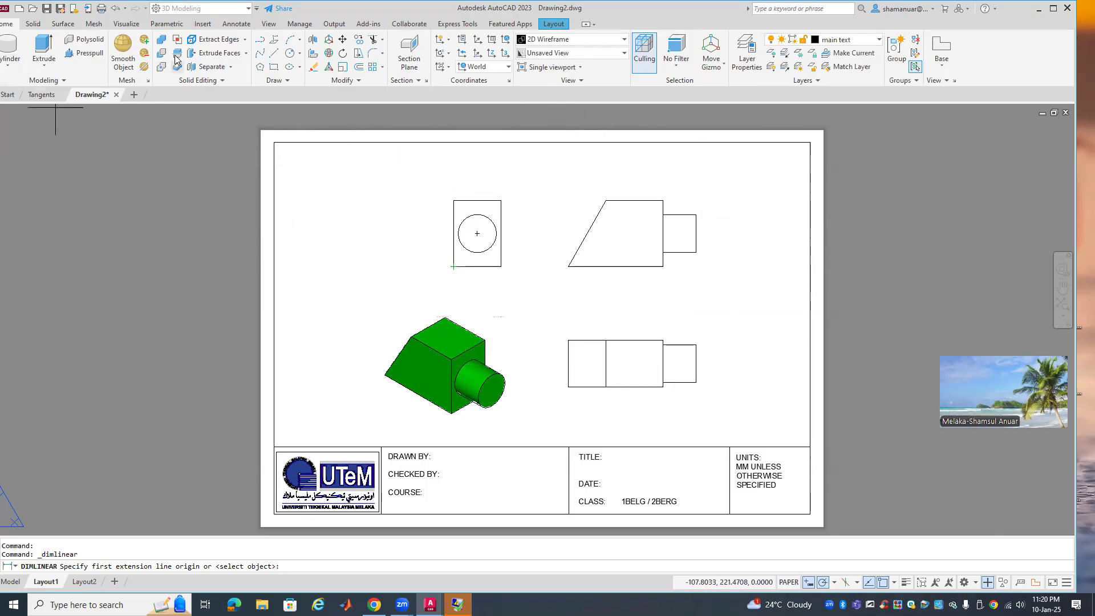
pyautogui.click(236, 24)
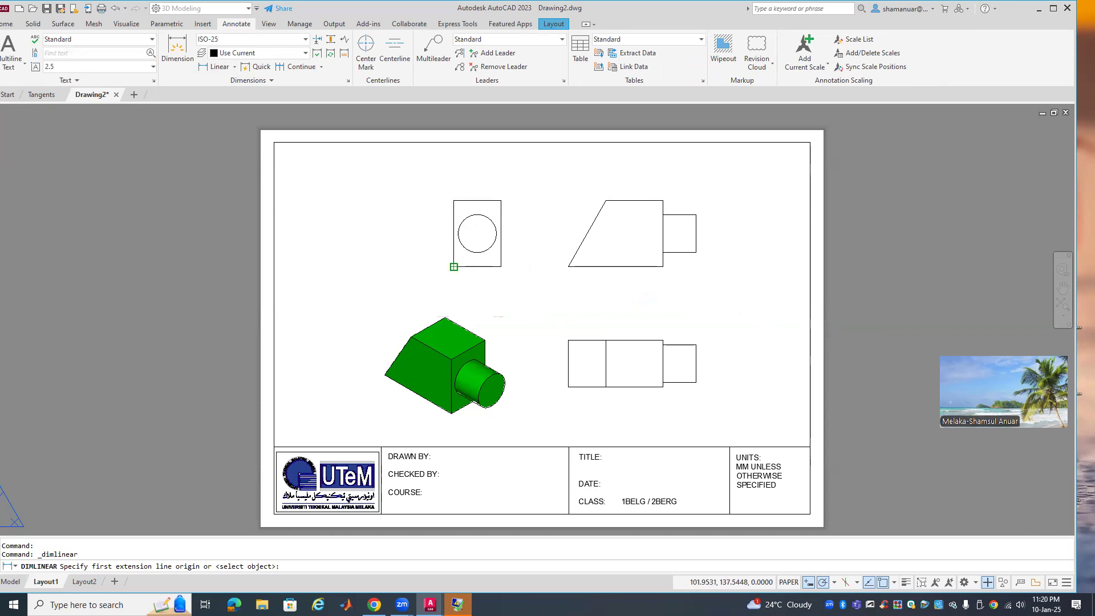
# Dimension the square view with a 50 width and Ø40 on the circle
pyautogui.click(453, 266)
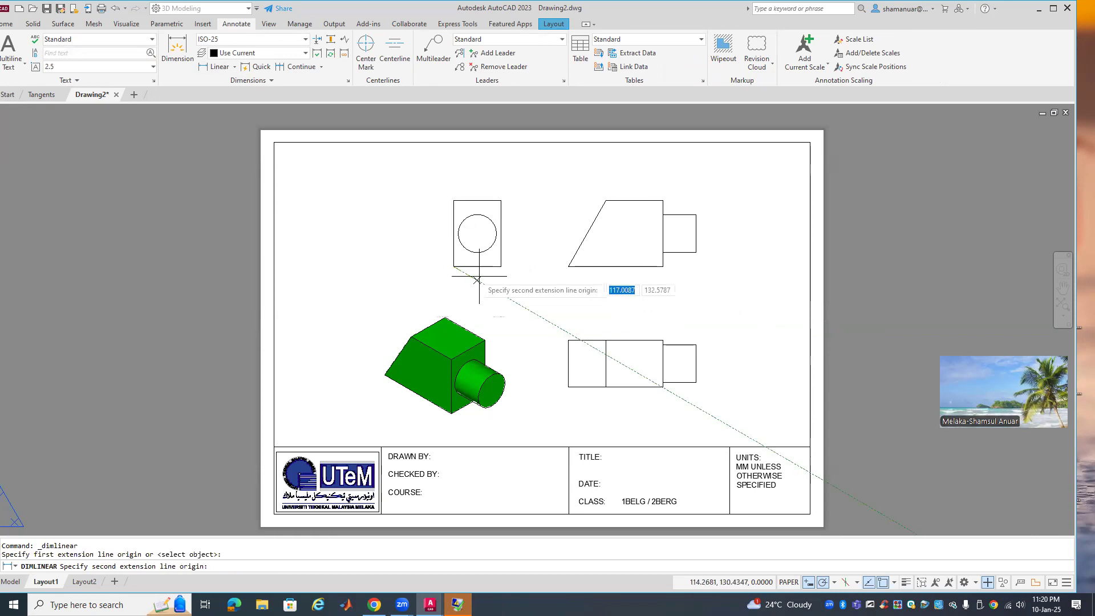
pyautogui.click(501, 266)
pyautogui.click(496, 289)
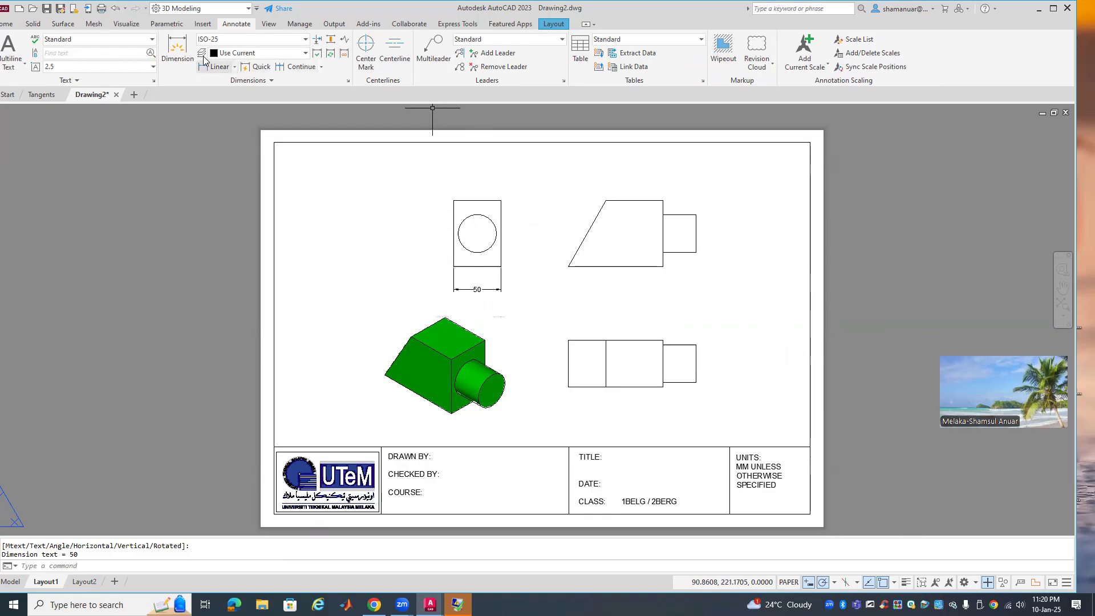
pyautogui.click(178, 44)
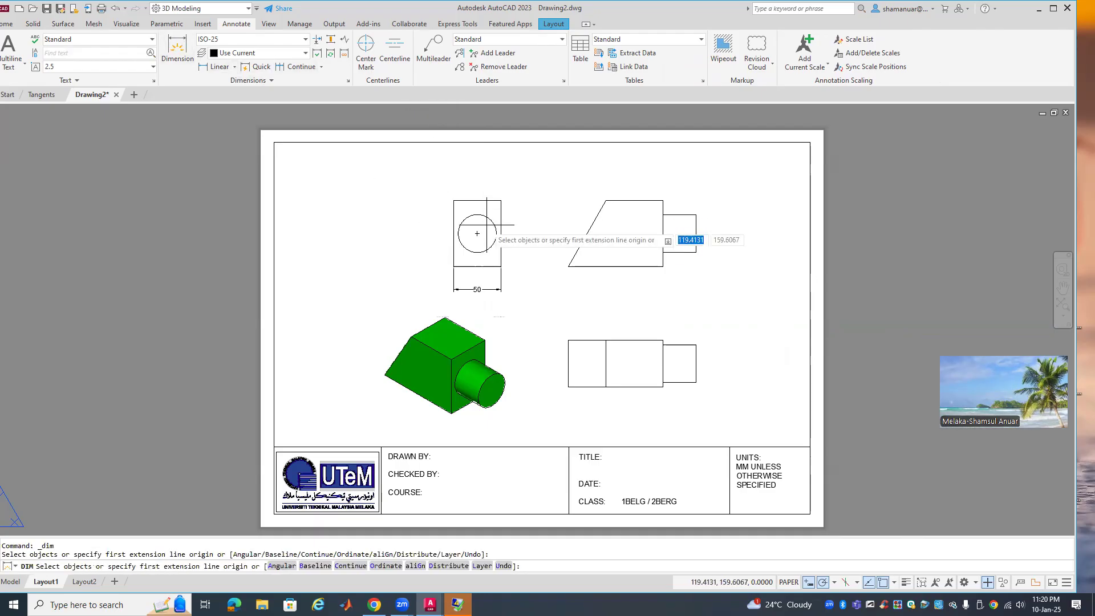
pyautogui.click(529, 205)
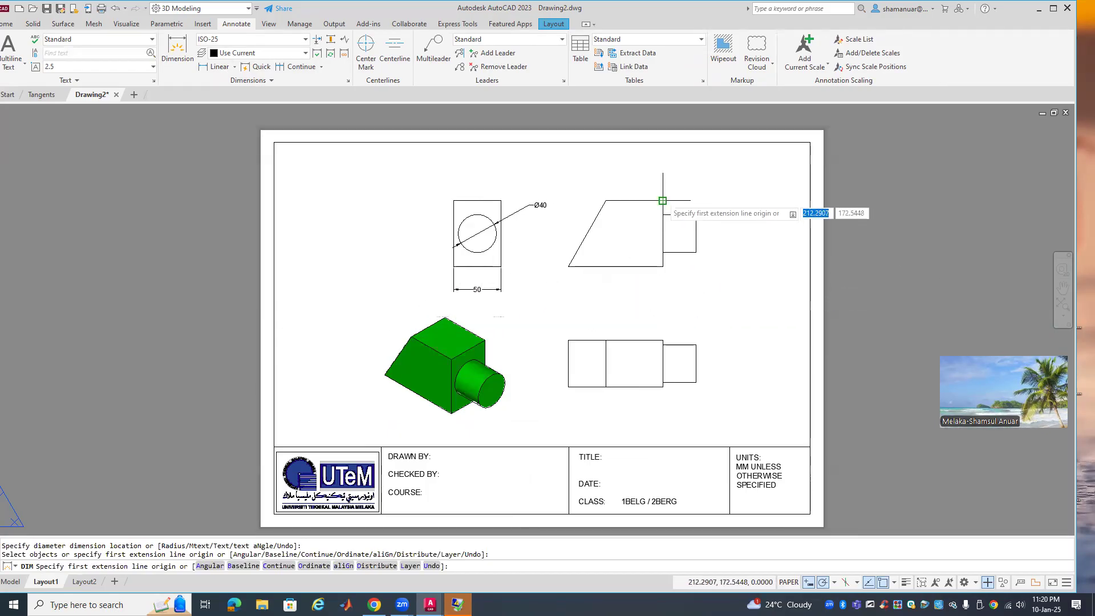
pyautogui.press('Return')
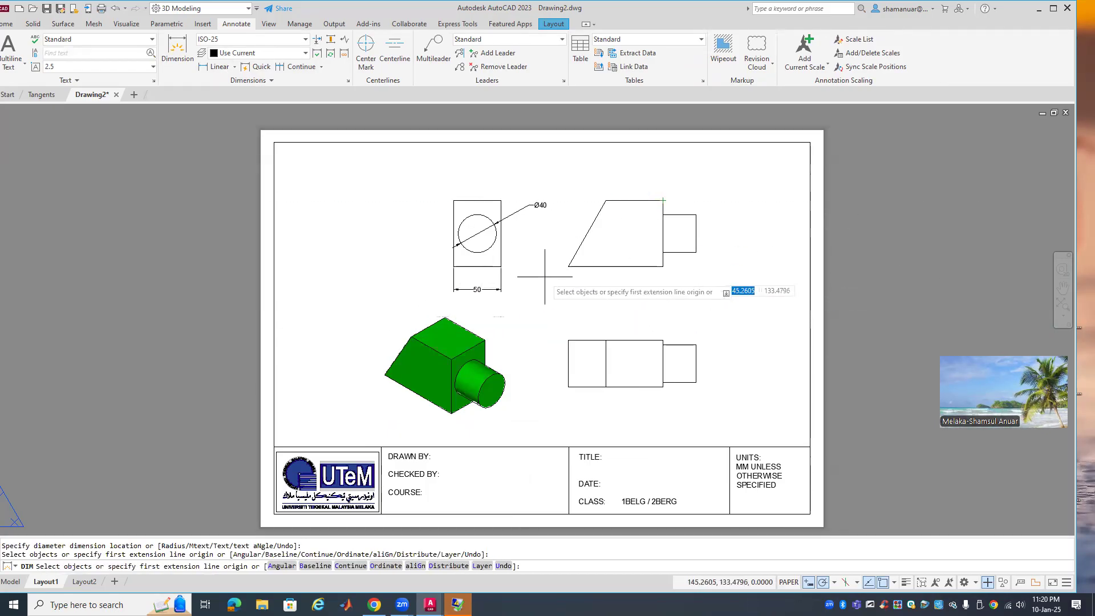
pyautogui.press('Escape')
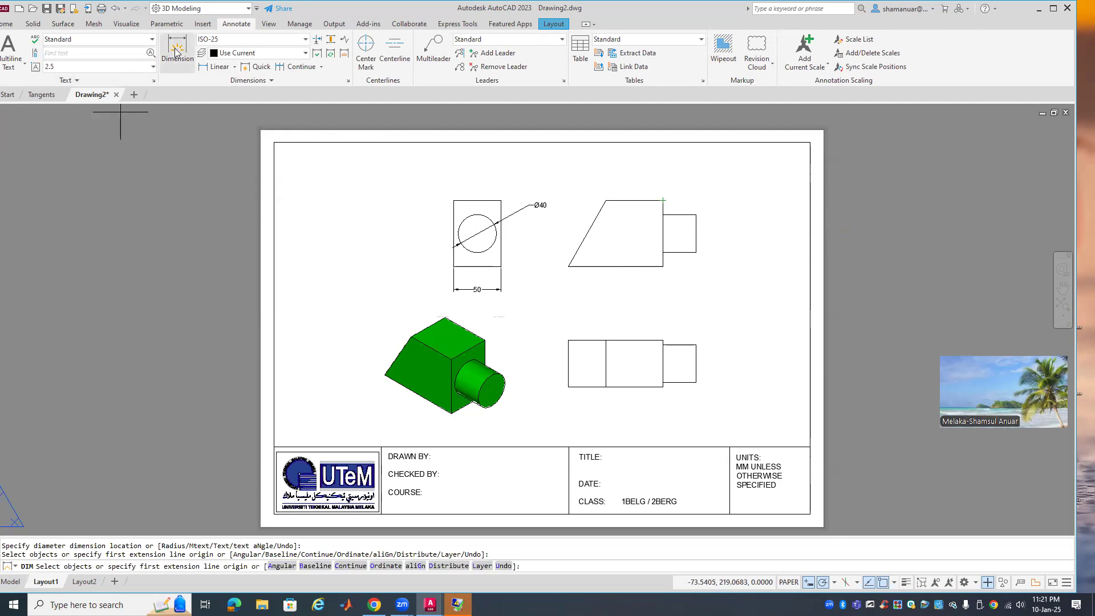
# Dimension the trapezoid view with 70 height and 35, and add a centre mark to the circle
pyautogui.click(219, 66)
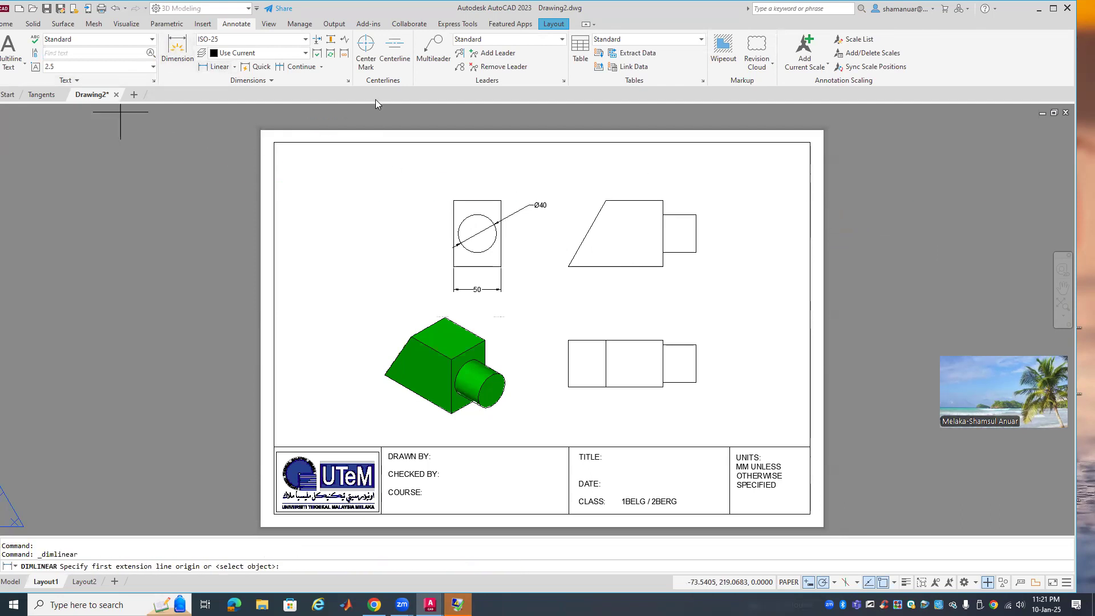
pyautogui.click(662, 201)
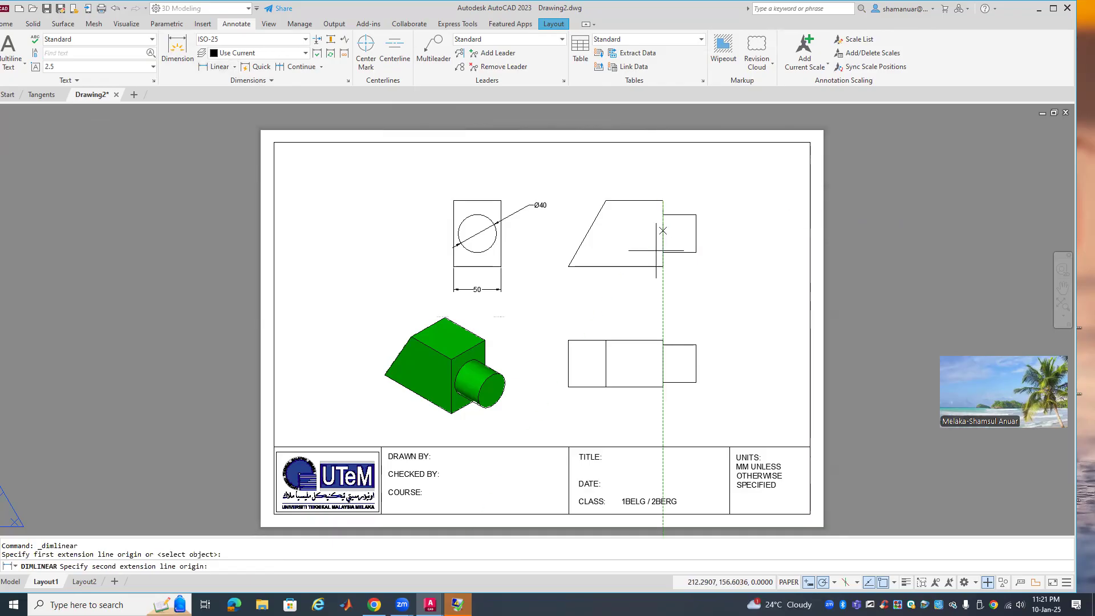
pyautogui.click(662, 266)
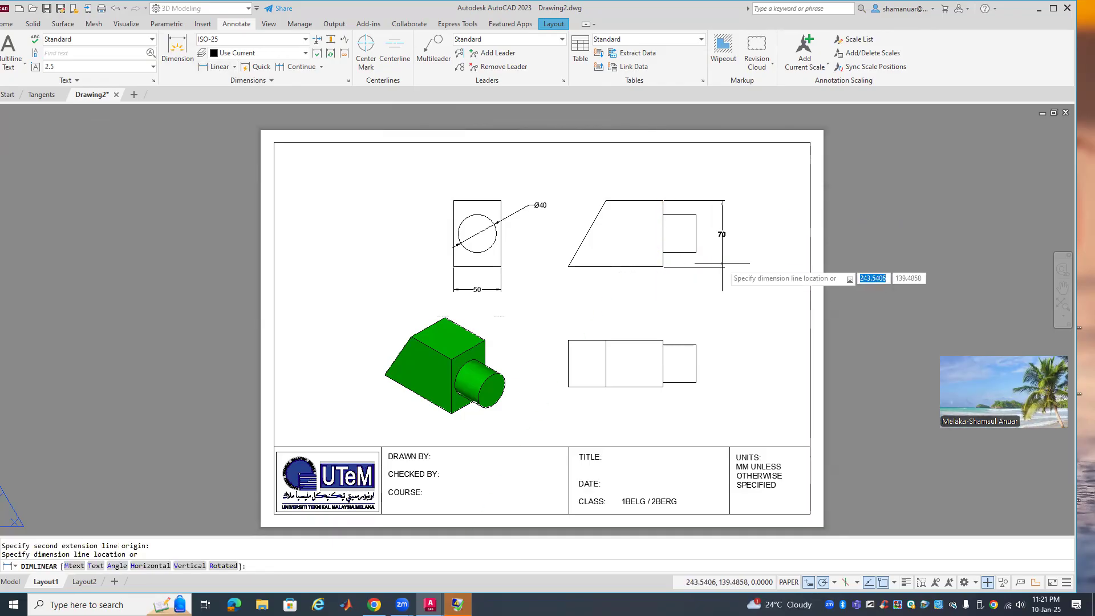
pyautogui.click(722, 263)
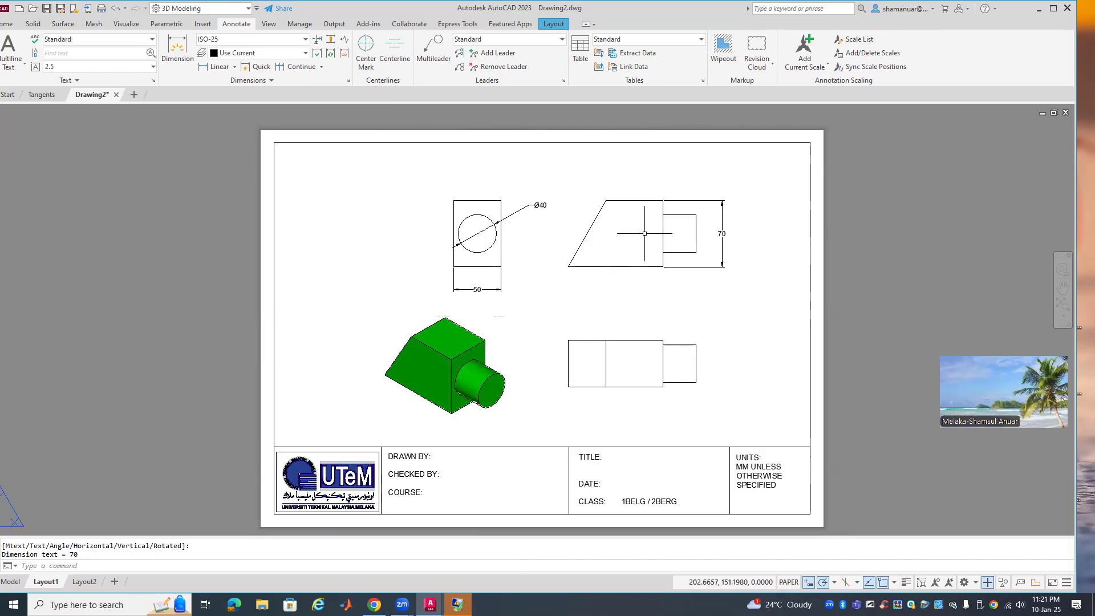
pyautogui.click(200, 68)
pyautogui.click(663, 215)
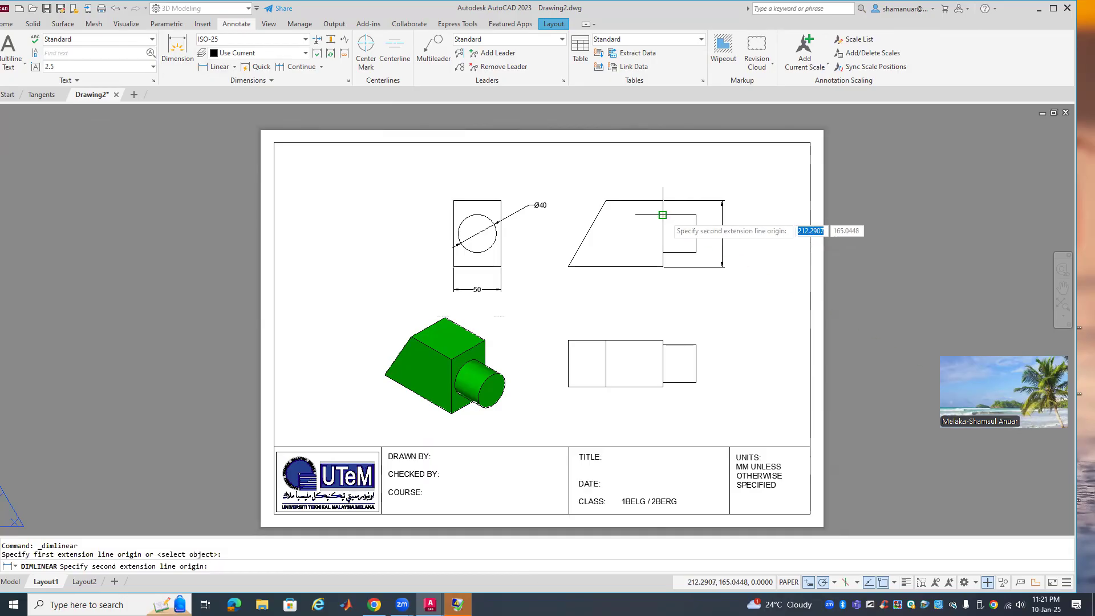
pyautogui.click(696, 215)
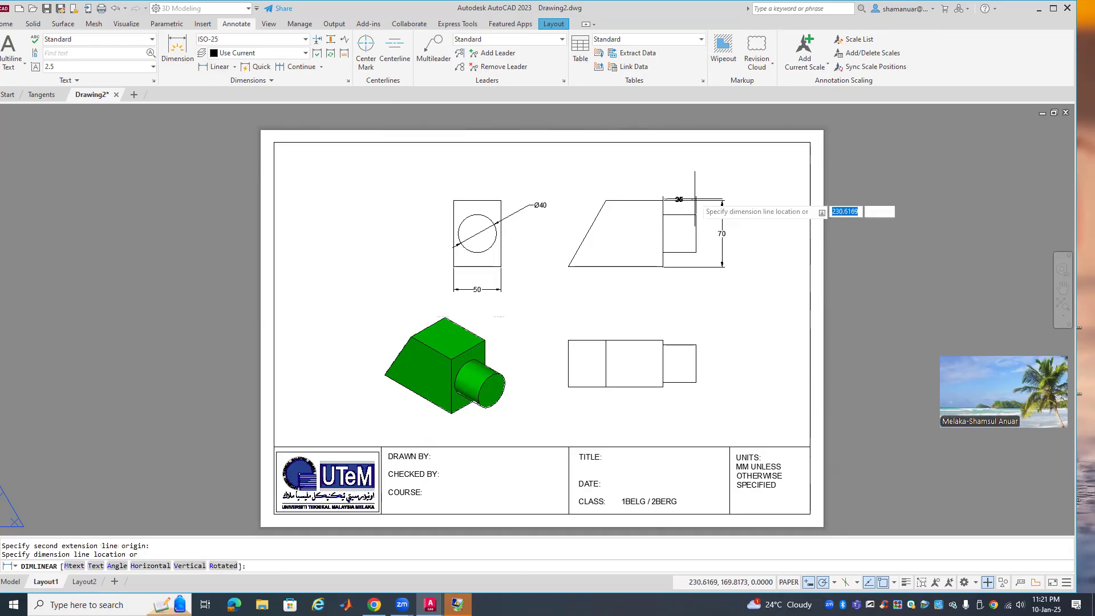
pyautogui.click(696, 180)
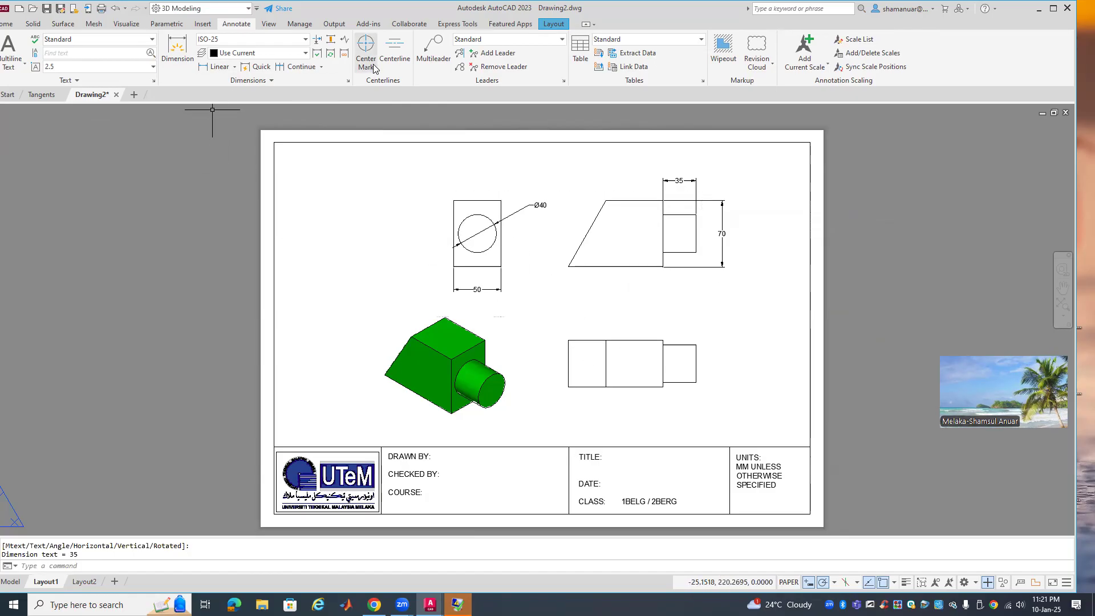
pyautogui.click(488, 219)
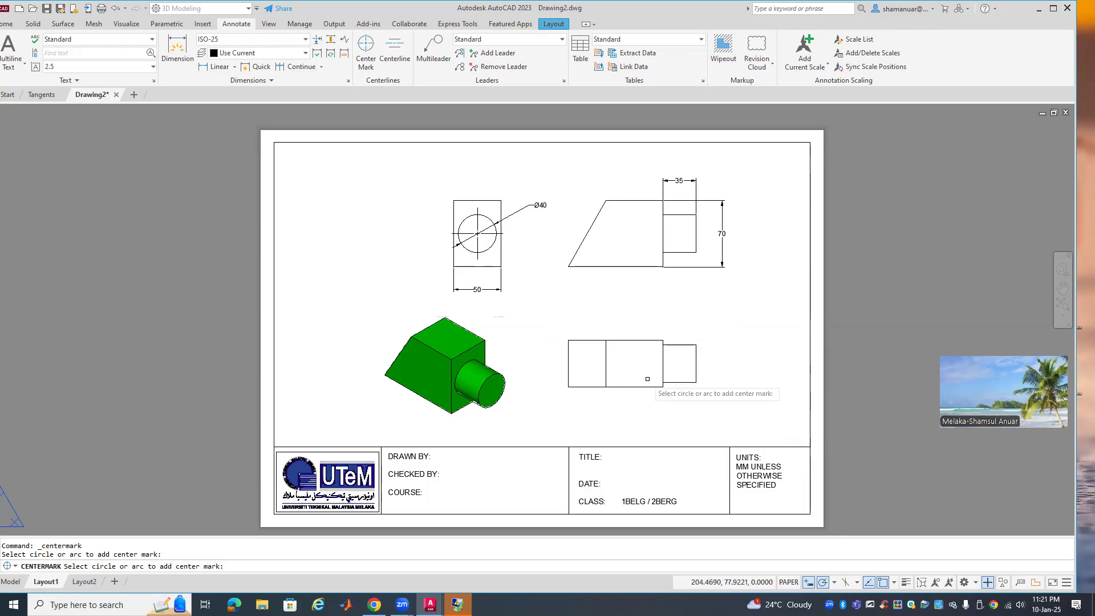
pyautogui.click(216, 66)
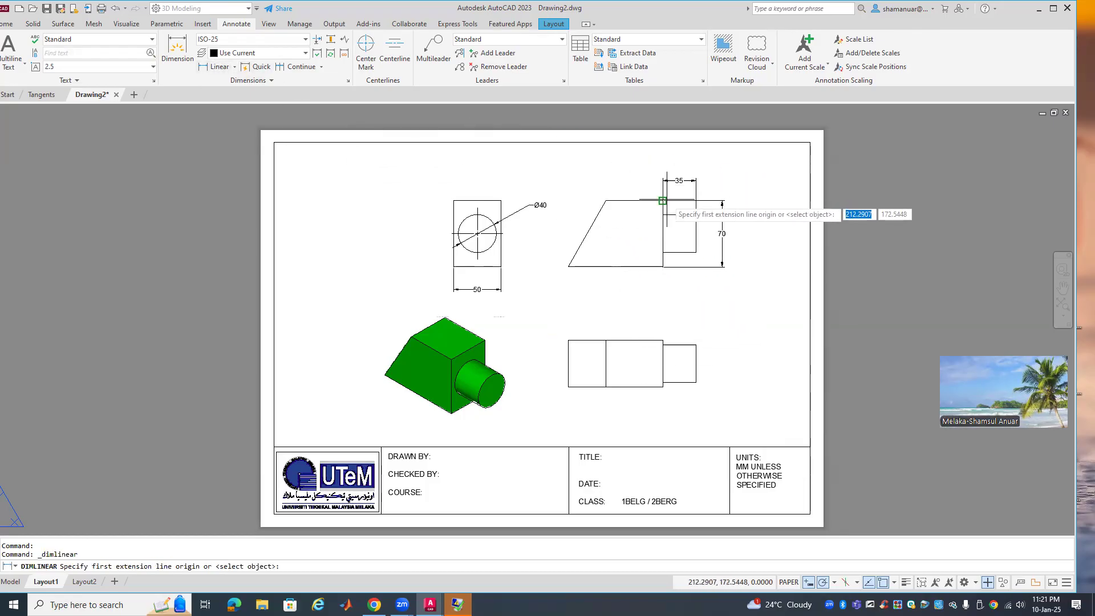
# Add a 60 dimension along the trapezoid's top edge
pyautogui.click(662, 200)
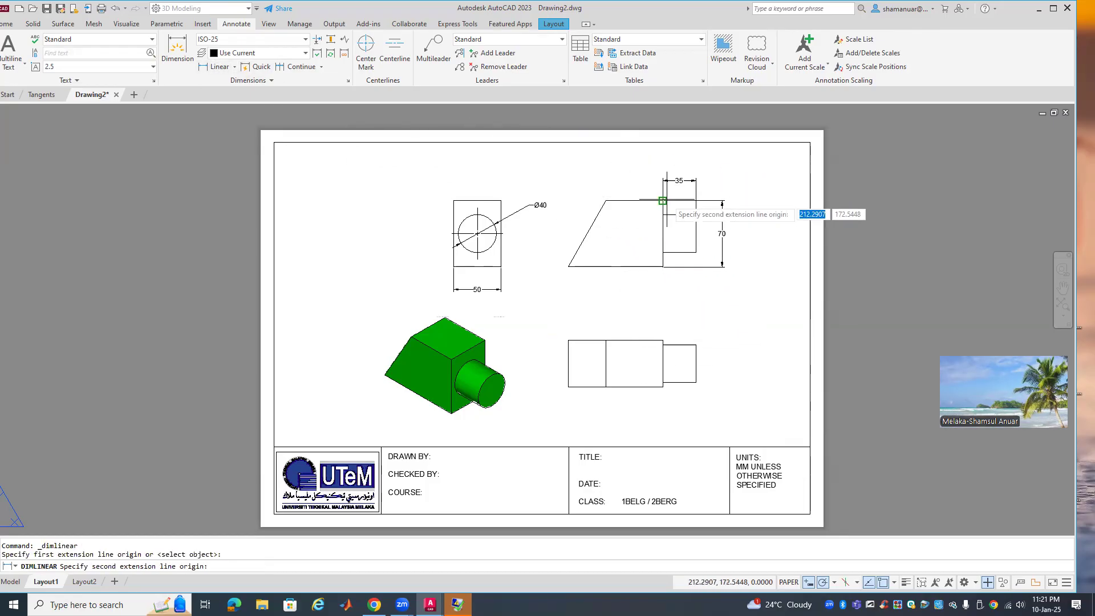
pyautogui.click(605, 200)
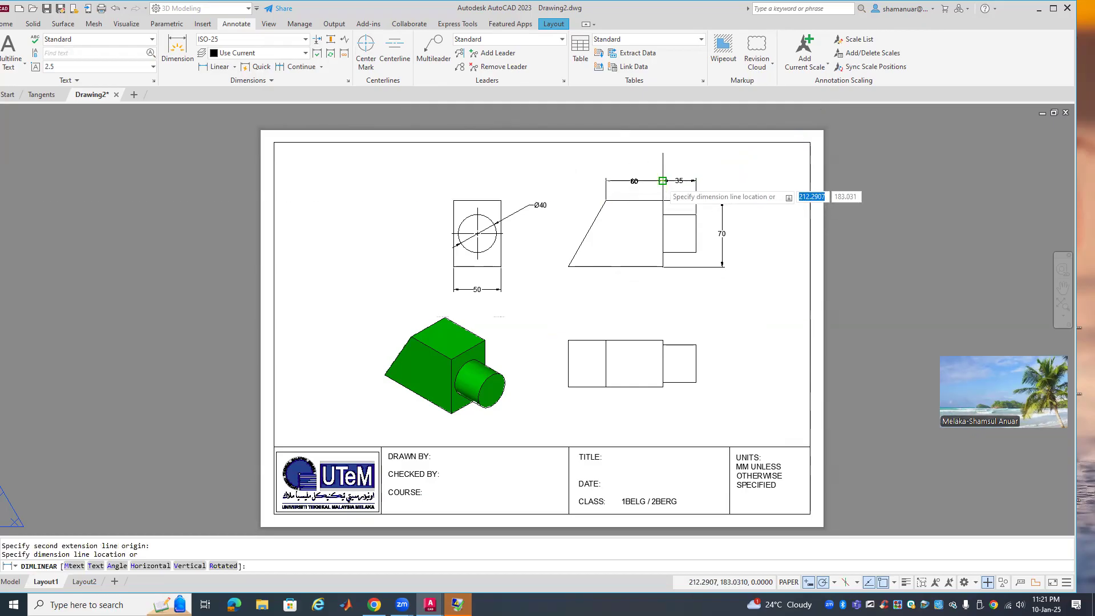
pyautogui.click(663, 181)
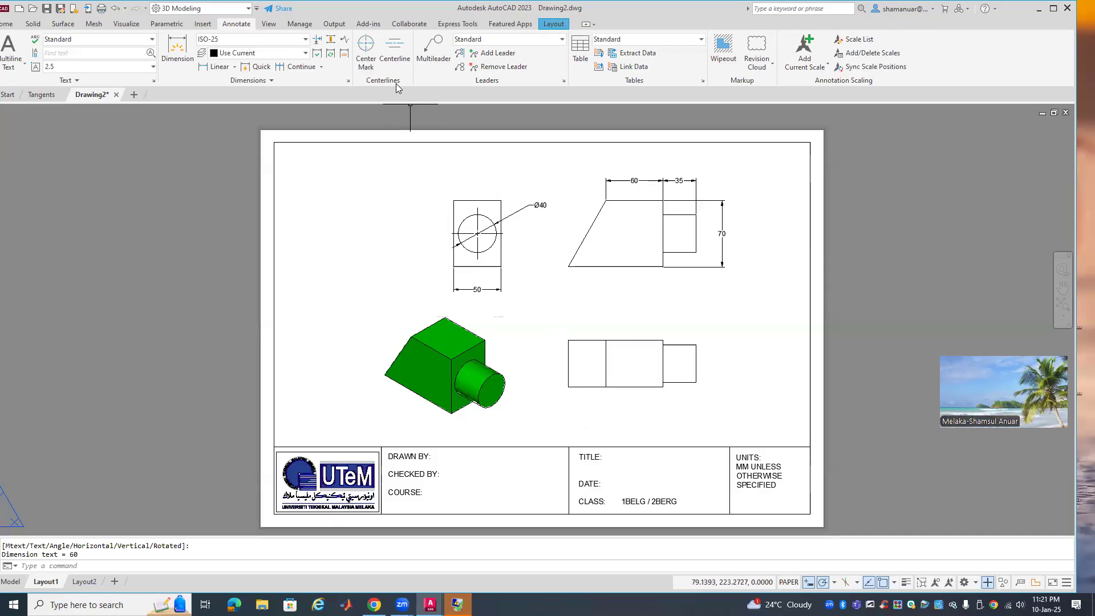
# Add a 135 overall length above the lower view and turn on lineweight display
pyautogui.click(188, 55)
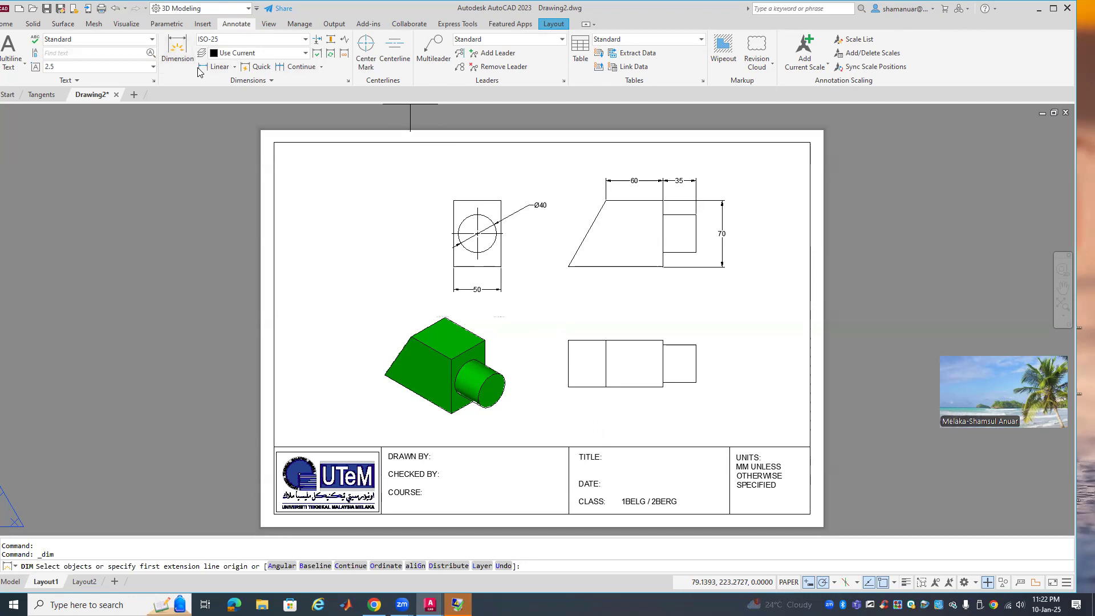
pyautogui.click(216, 67)
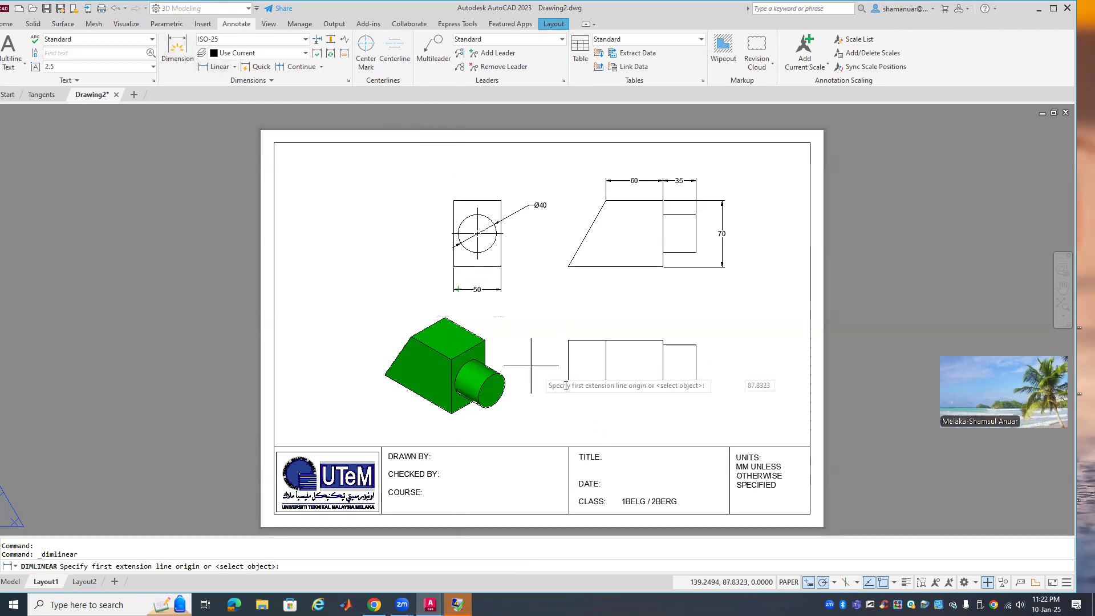
pyautogui.click(568, 341)
pyautogui.click(695, 345)
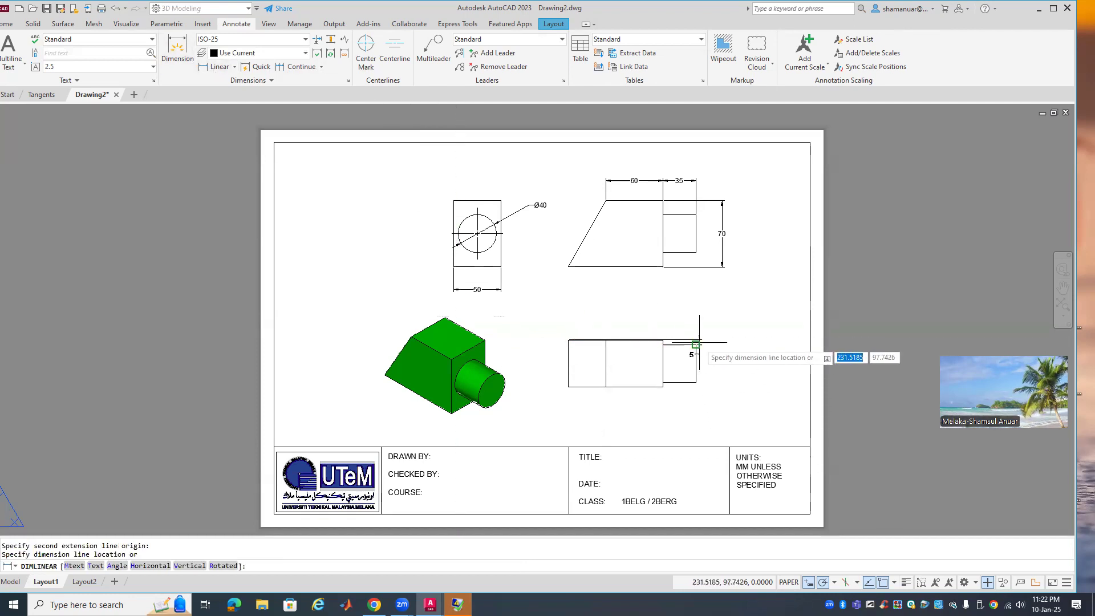
pyautogui.click(641, 324)
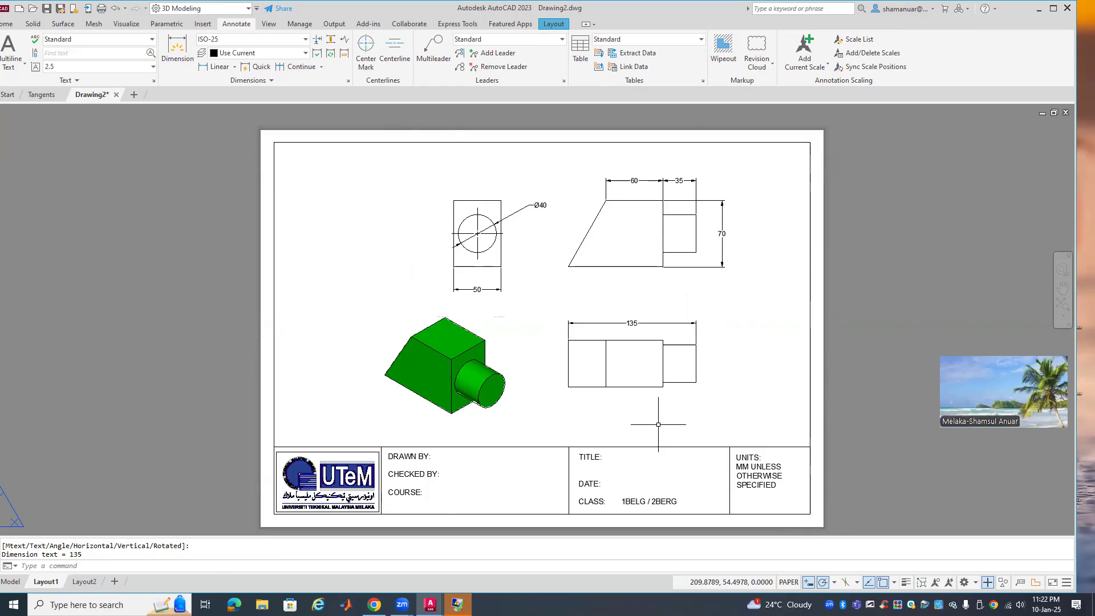
pyautogui.click(906, 583)
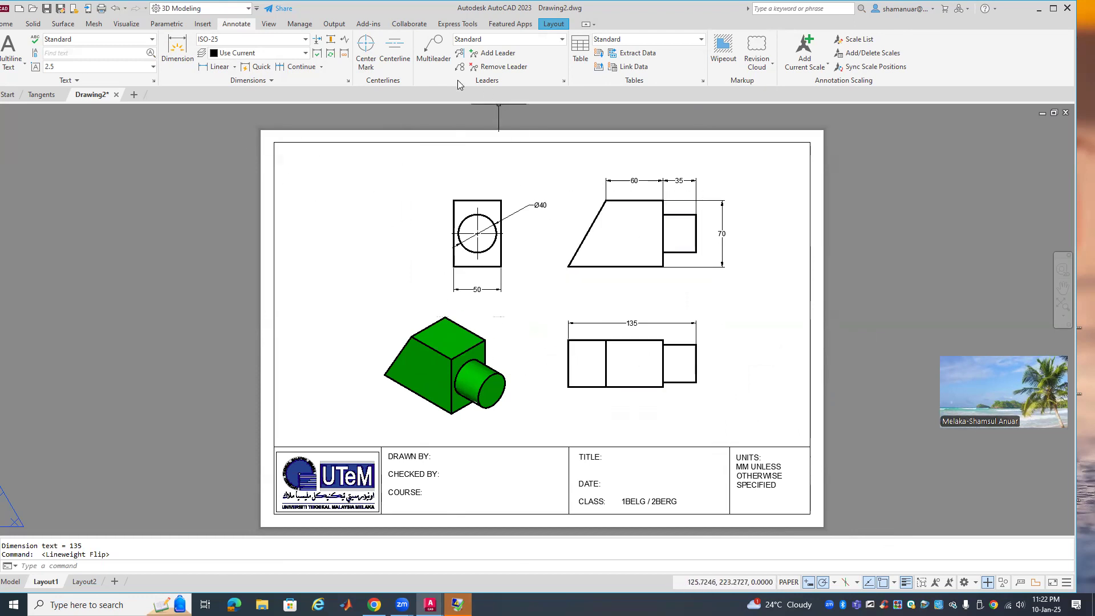
# Add a centreline through the small end block with linetype scale 0.5
pyautogui.click(403, 61)
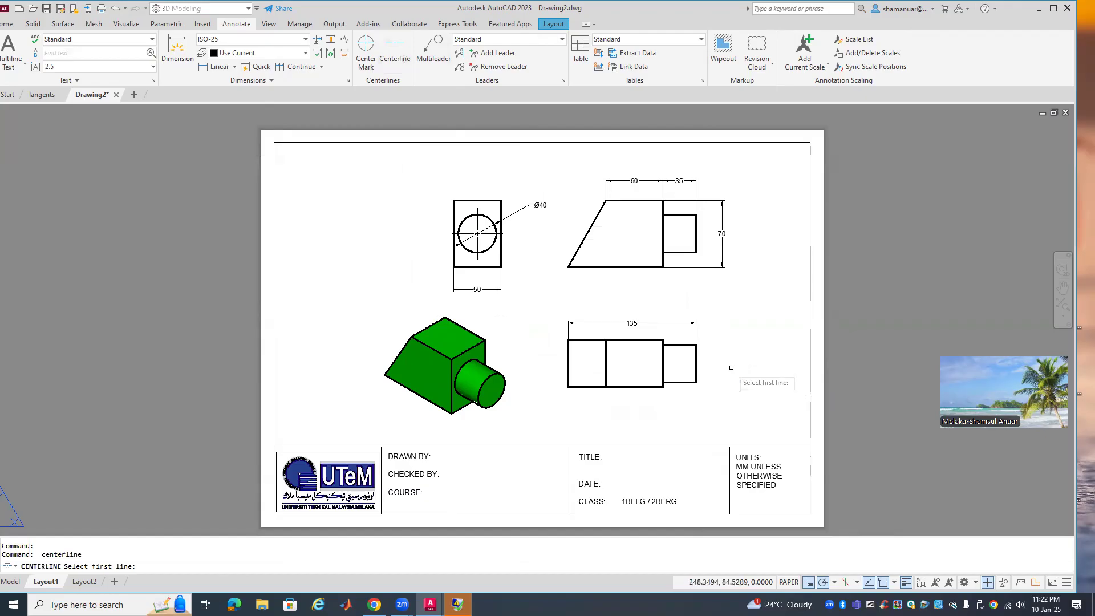
pyautogui.click(689, 344)
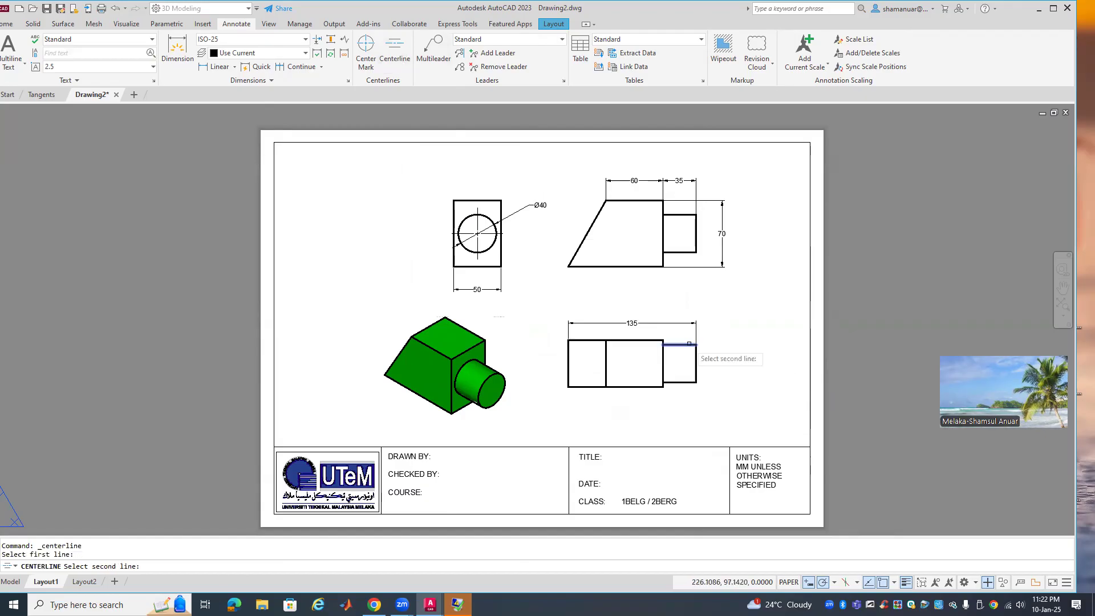
pyautogui.click(680, 380)
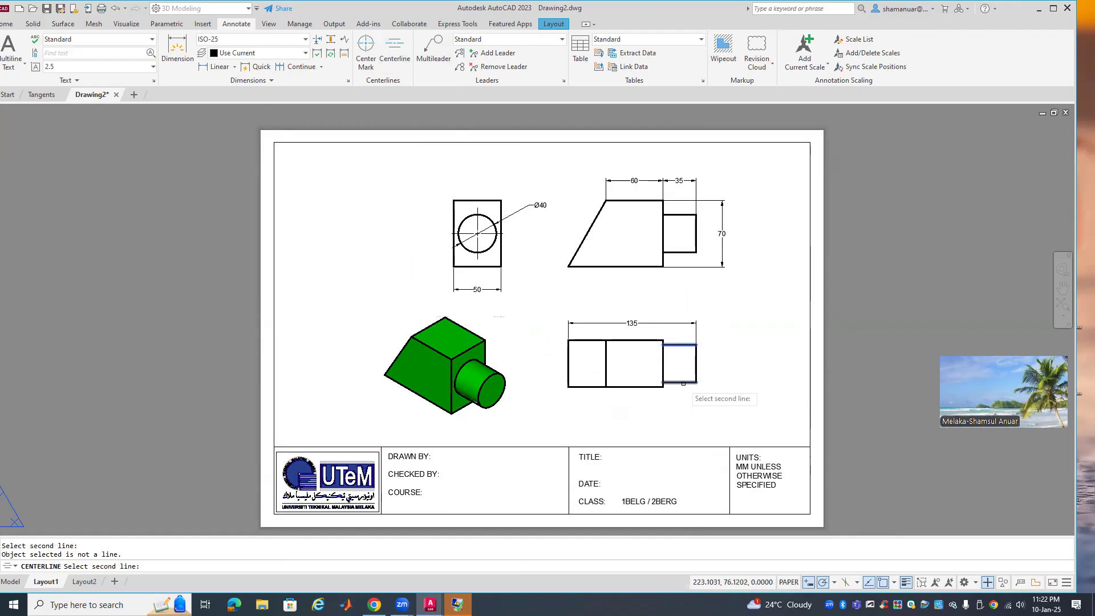
pyautogui.click(680, 382)
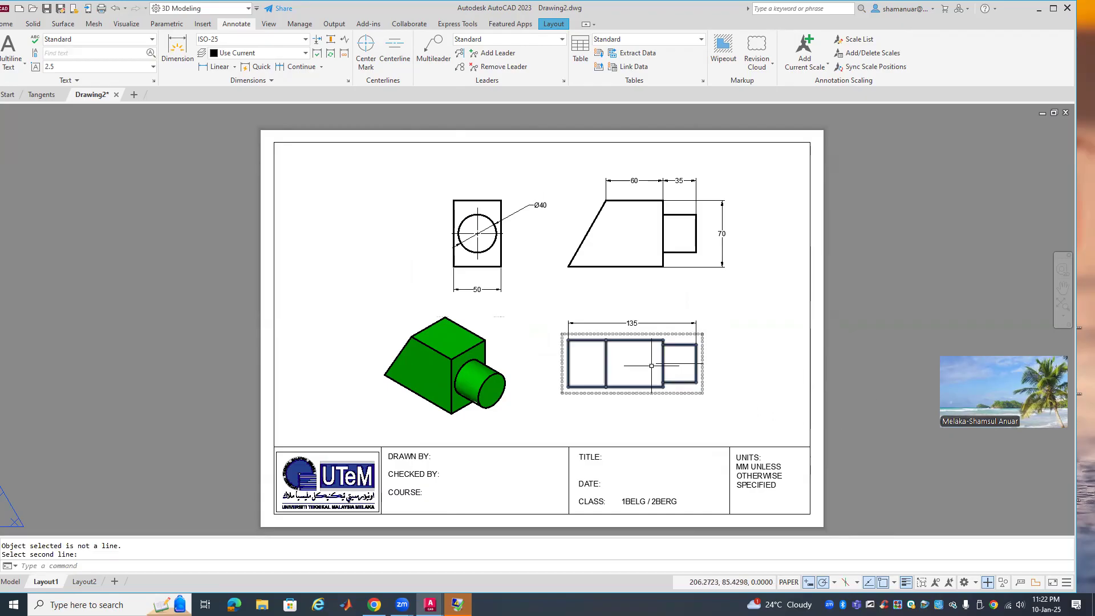
pyautogui.click(679, 363)
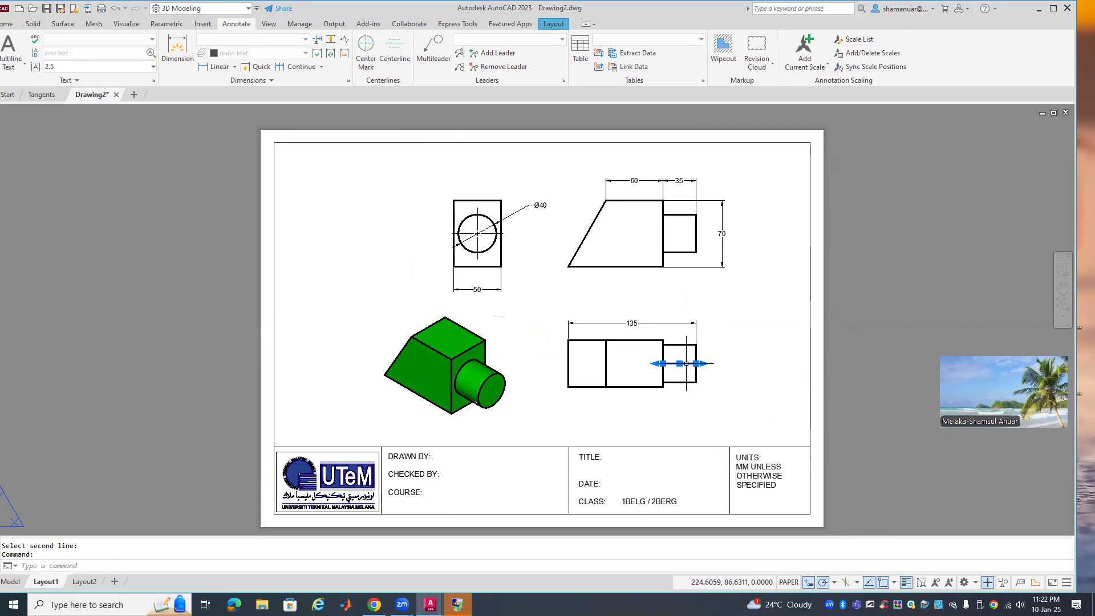
pyautogui.rightClick(686, 363)
pyautogui.click(713, 341)
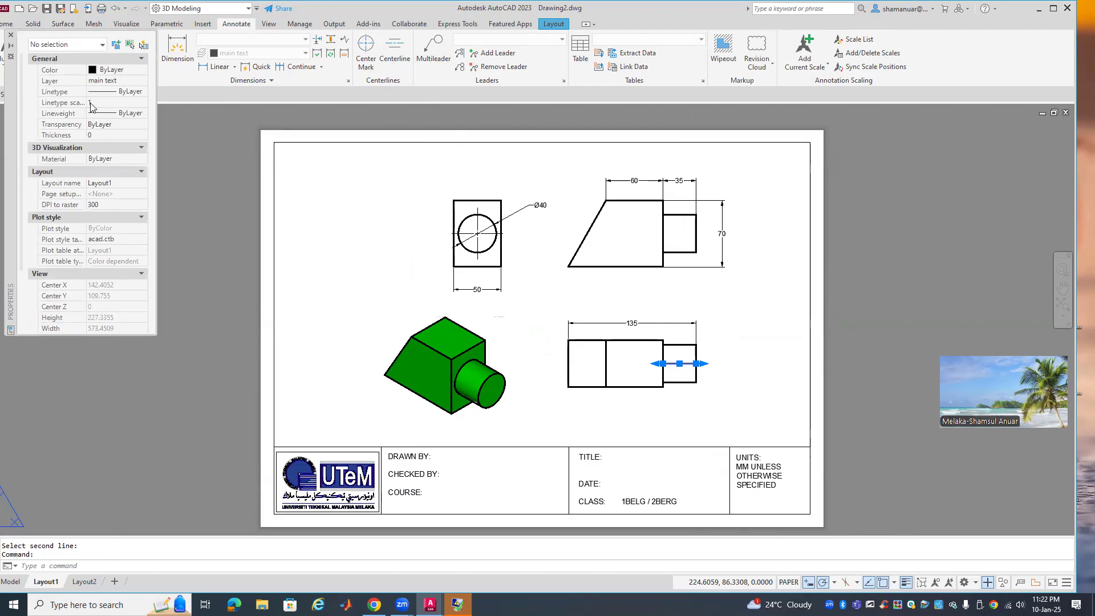
pyautogui.click(94, 106)
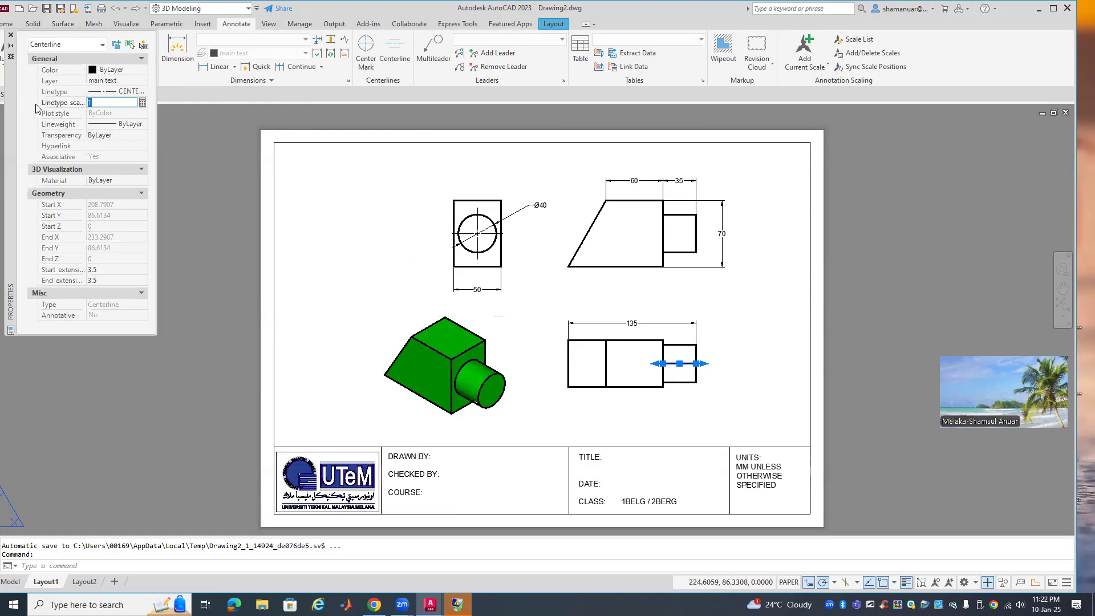
pyautogui.write('0.5')
pyautogui.press('Return')
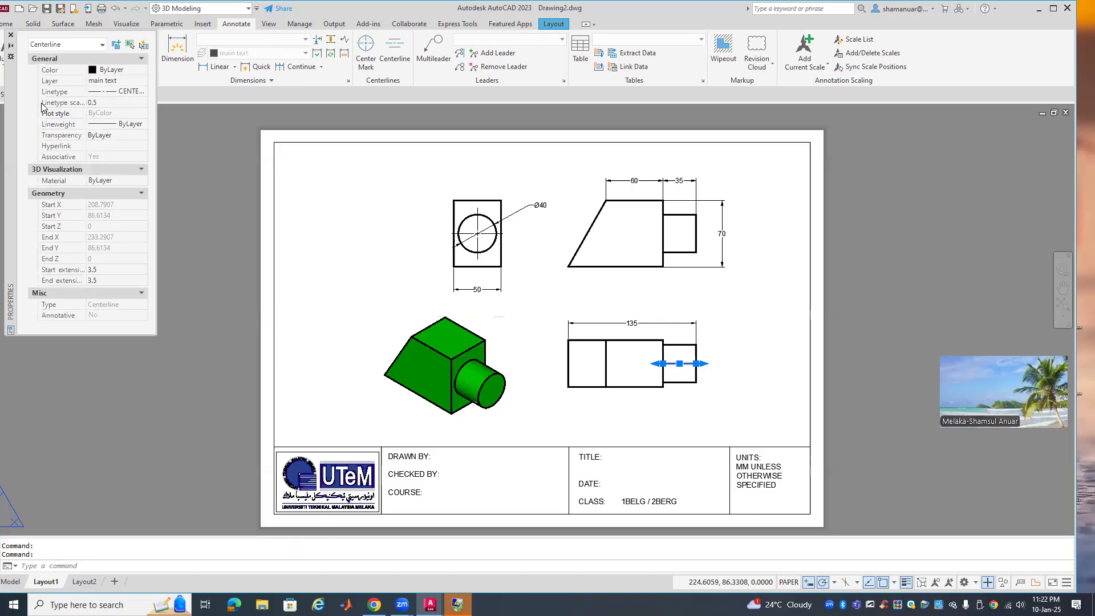
pyautogui.click(10, 36)
pyautogui.press('Escape')
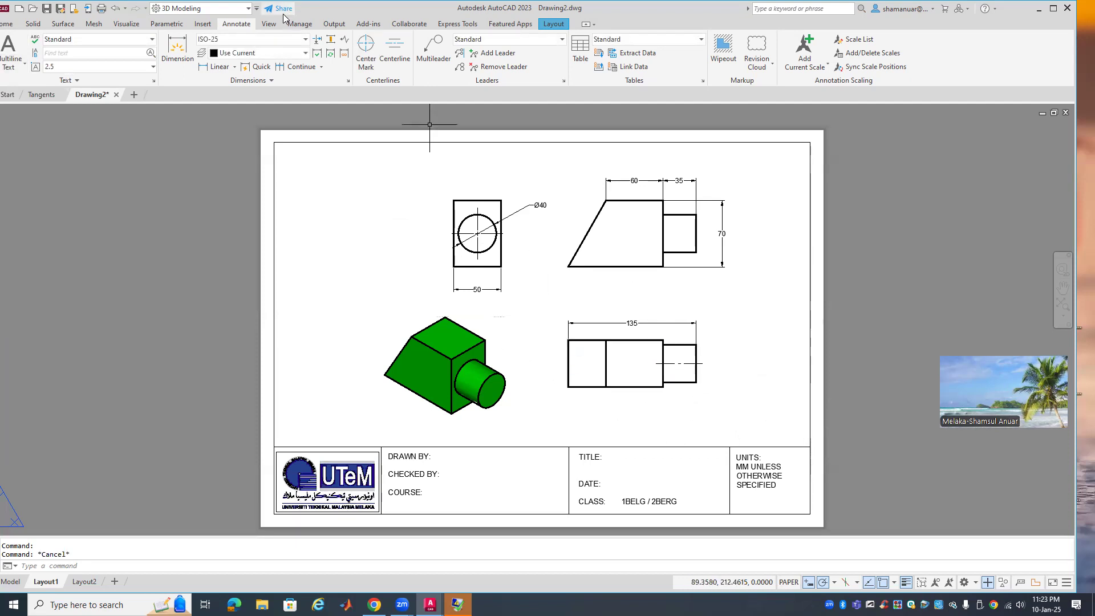
# Dimension the small block's height as 25
pyautogui.click(215, 66)
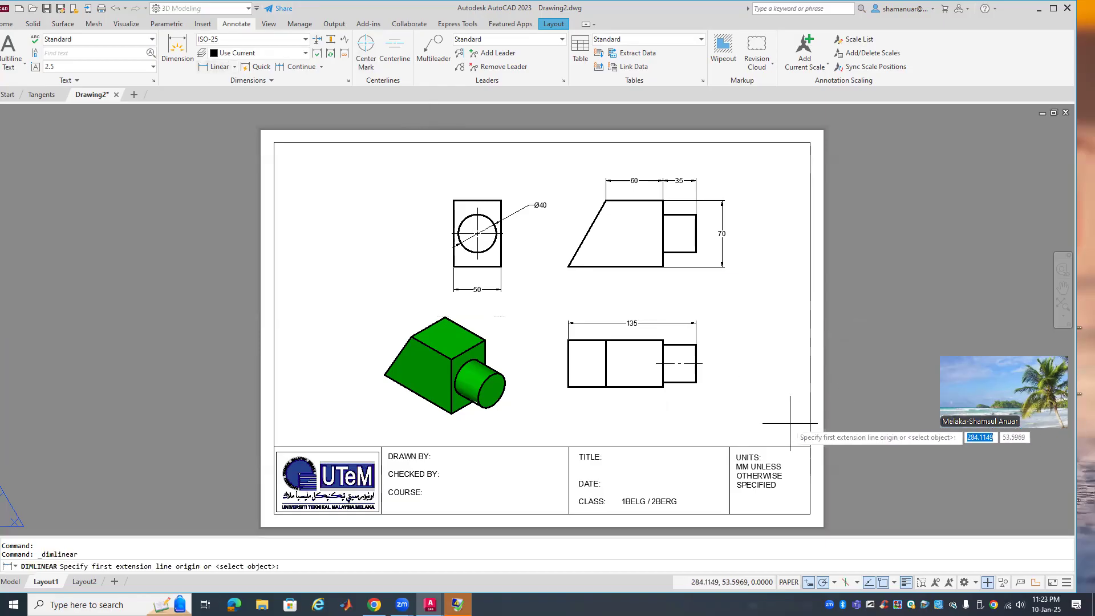
pyautogui.click(662, 388)
pyautogui.click(702, 363)
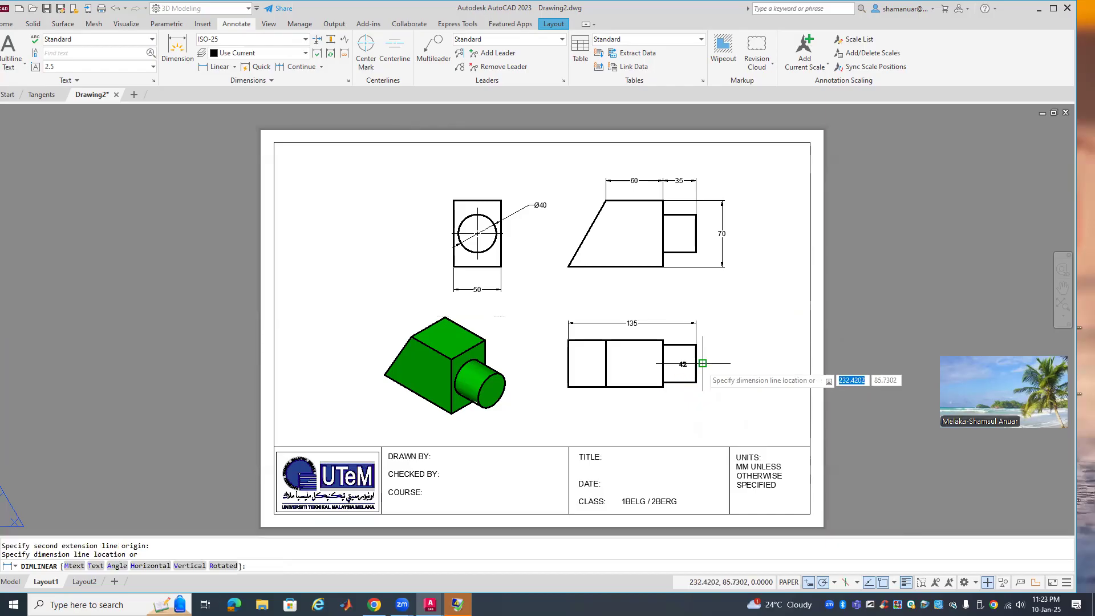
pyautogui.click(727, 376)
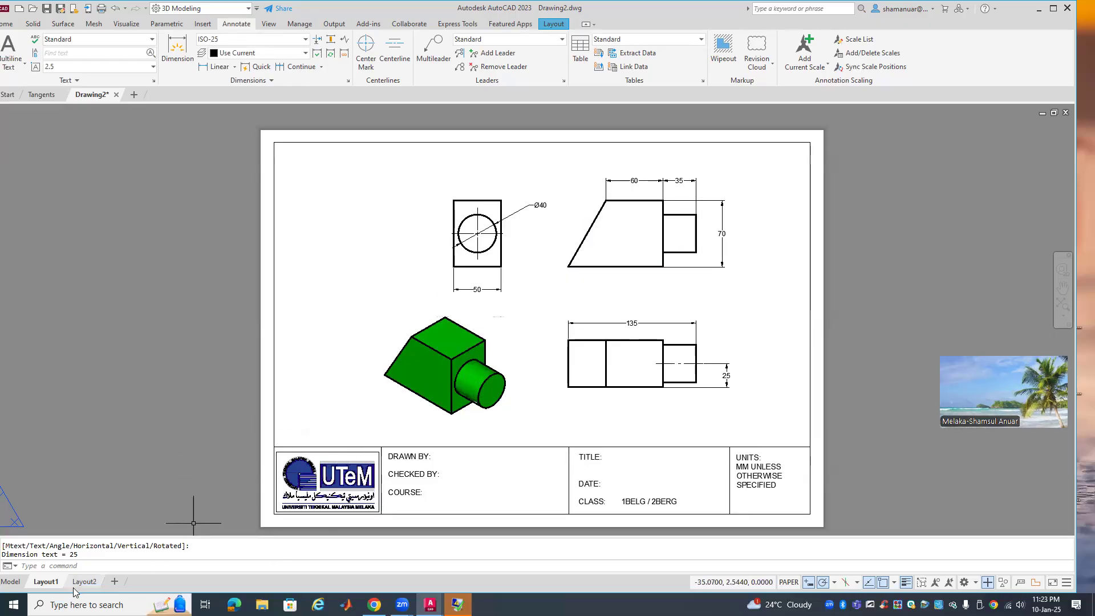
pyautogui.rightClick(56, 582)
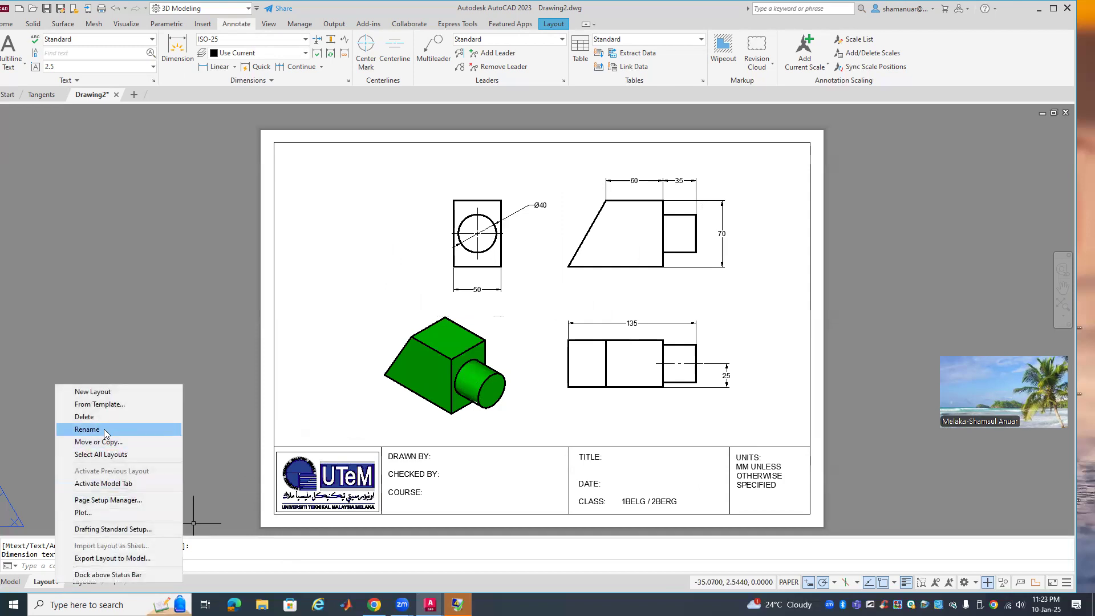
# Rename Layout1 to FIRST and Layout2 to THIRD
pyautogui.click(104, 429)
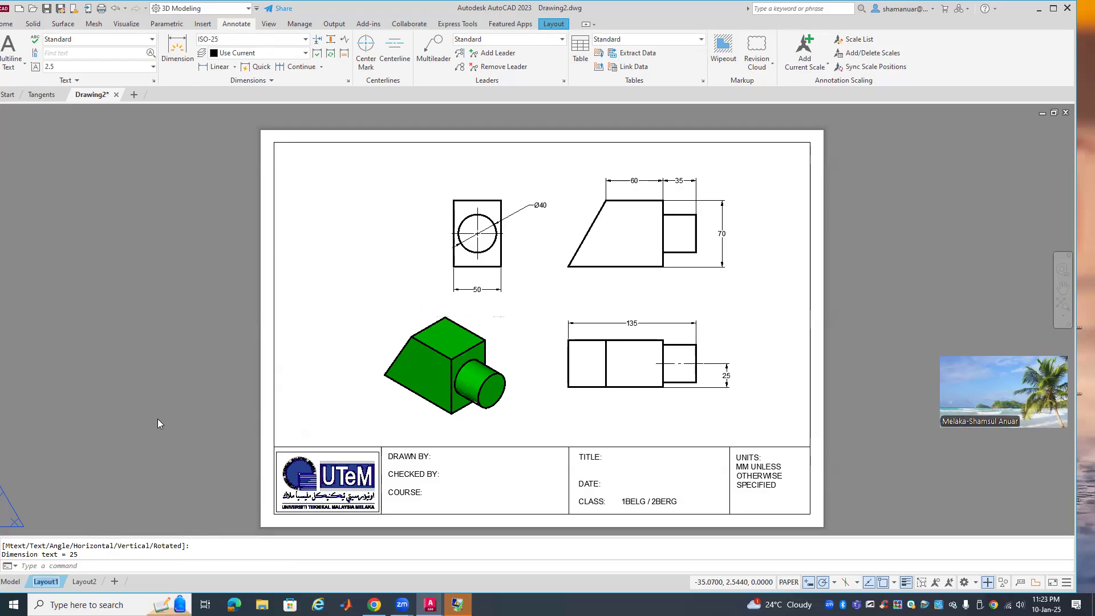
pyautogui.write('F')
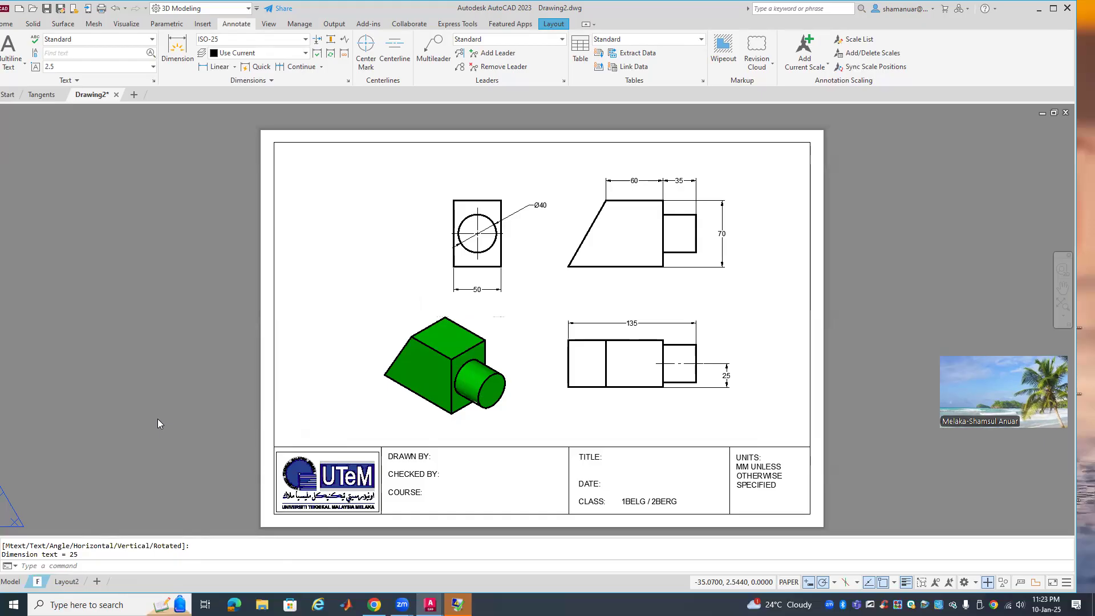
pyautogui.write('IRST')
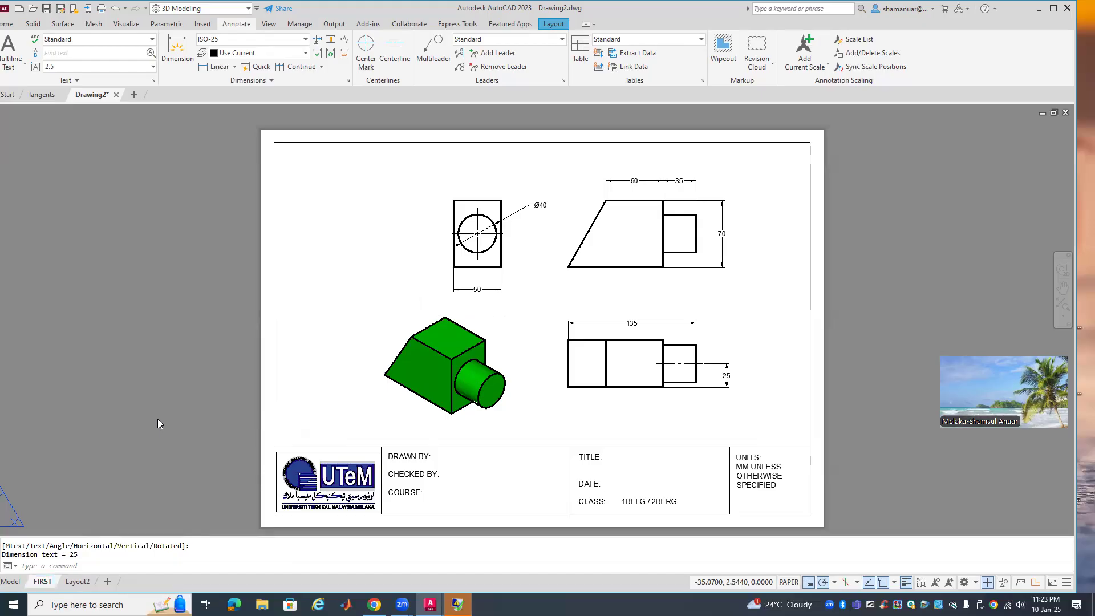
pyautogui.click(84, 584)
pyautogui.rightClick(85, 584)
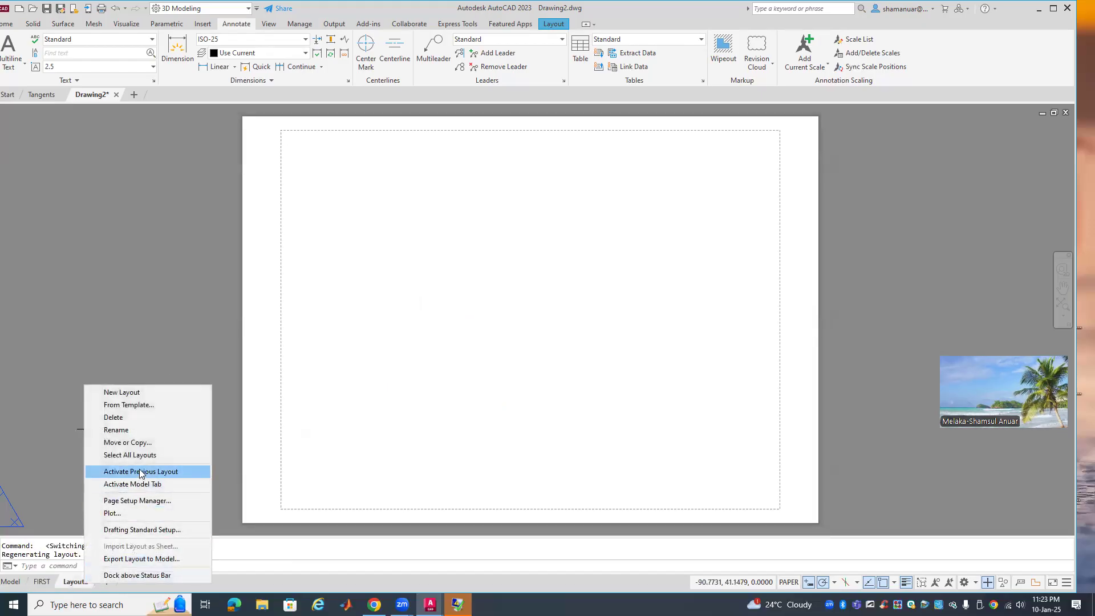
pyautogui.click(131, 431)
pyautogui.write('THIRD')
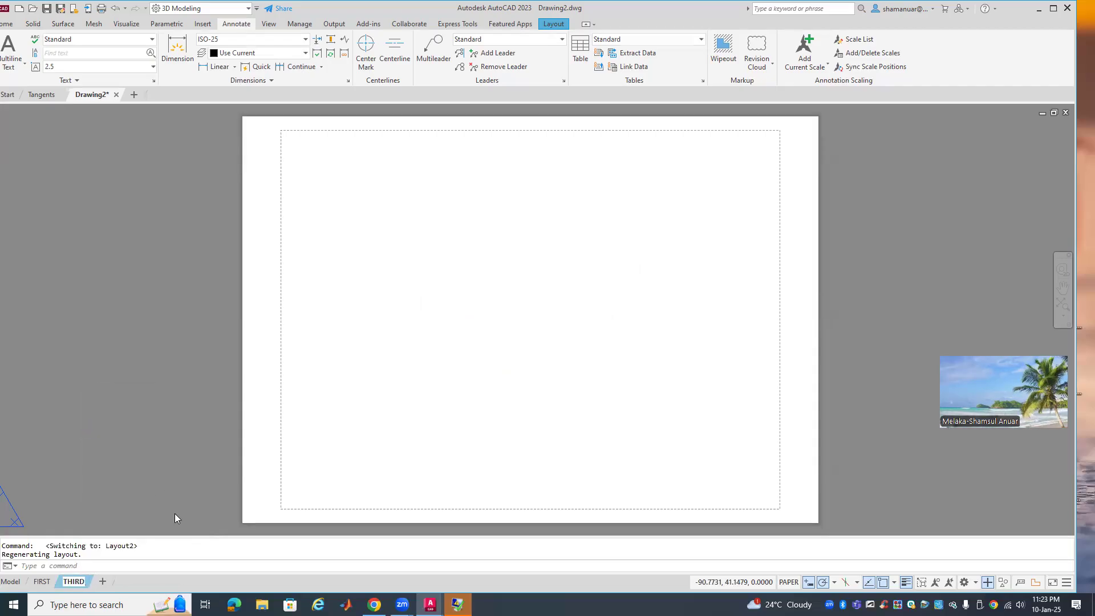
pyautogui.press('Return')
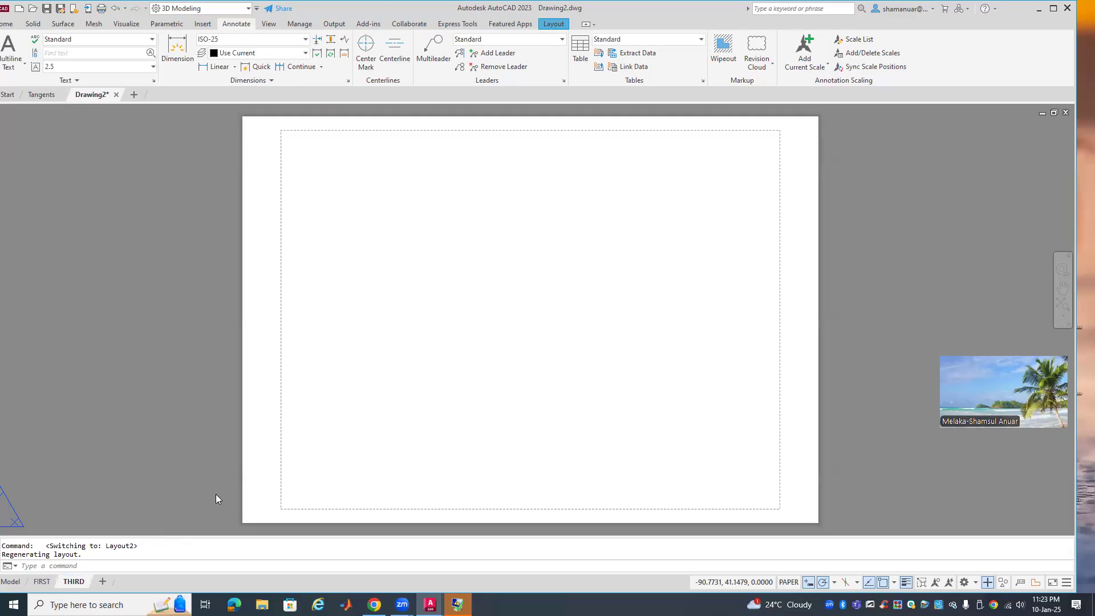
# Set the THIRD page setup to Microsoft Print to PDF, A4 paper and acad.ctb plot style
pyautogui.rightClick(76, 579)
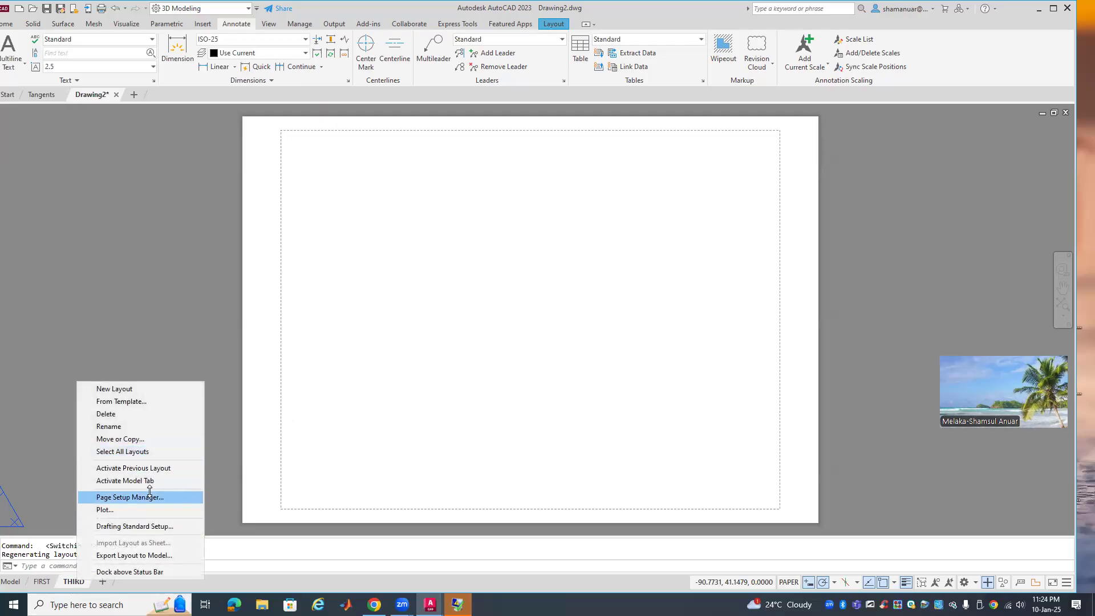
pyautogui.click(150, 495)
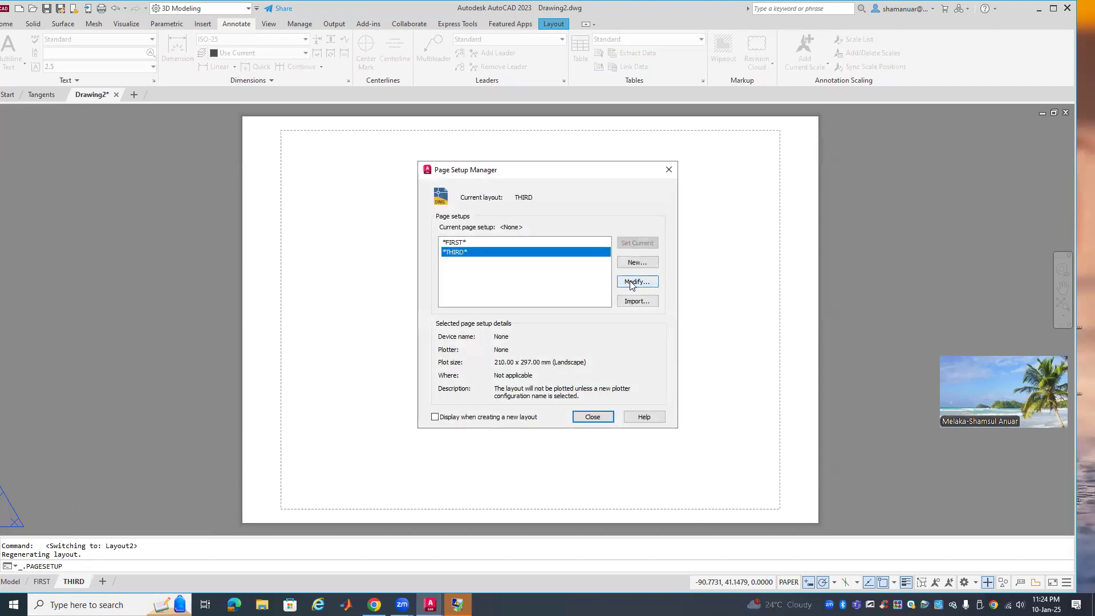
pyautogui.click(630, 286)
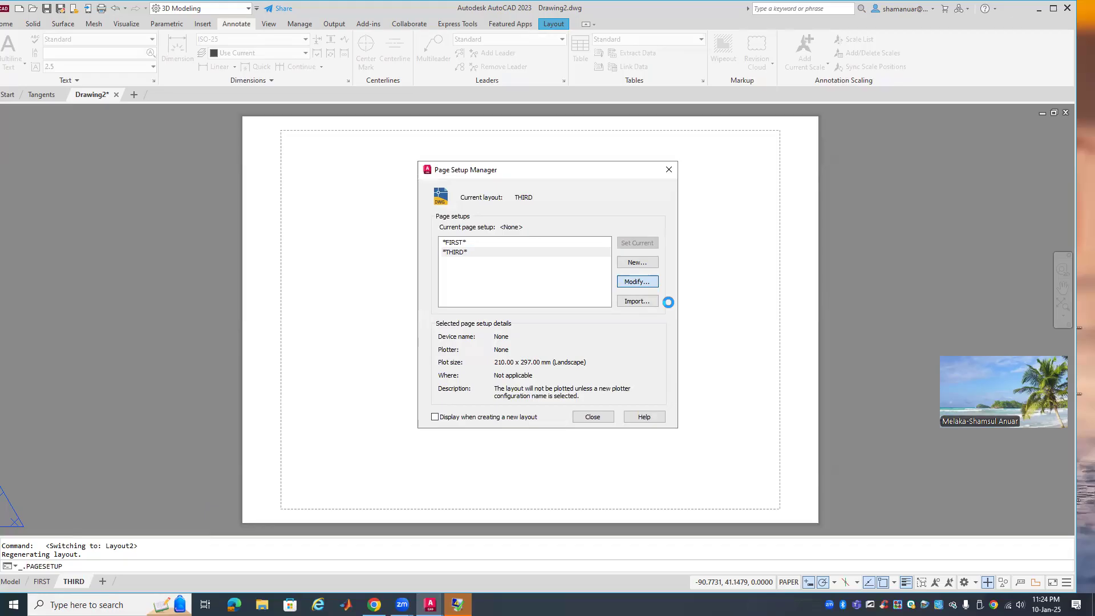
pyautogui.click(471, 220)
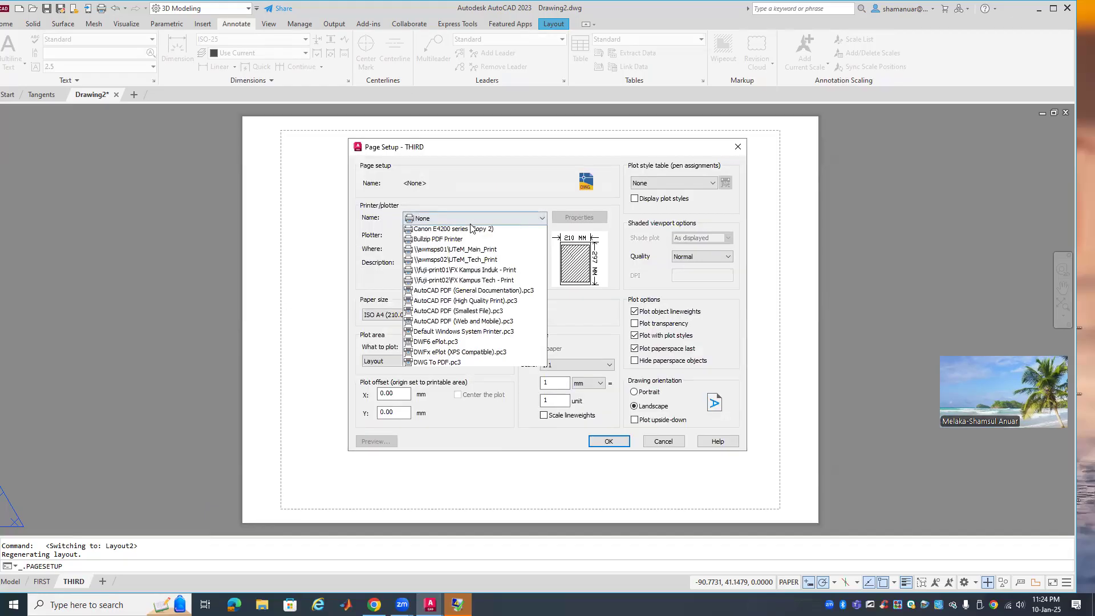
pyautogui.click(466, 273)
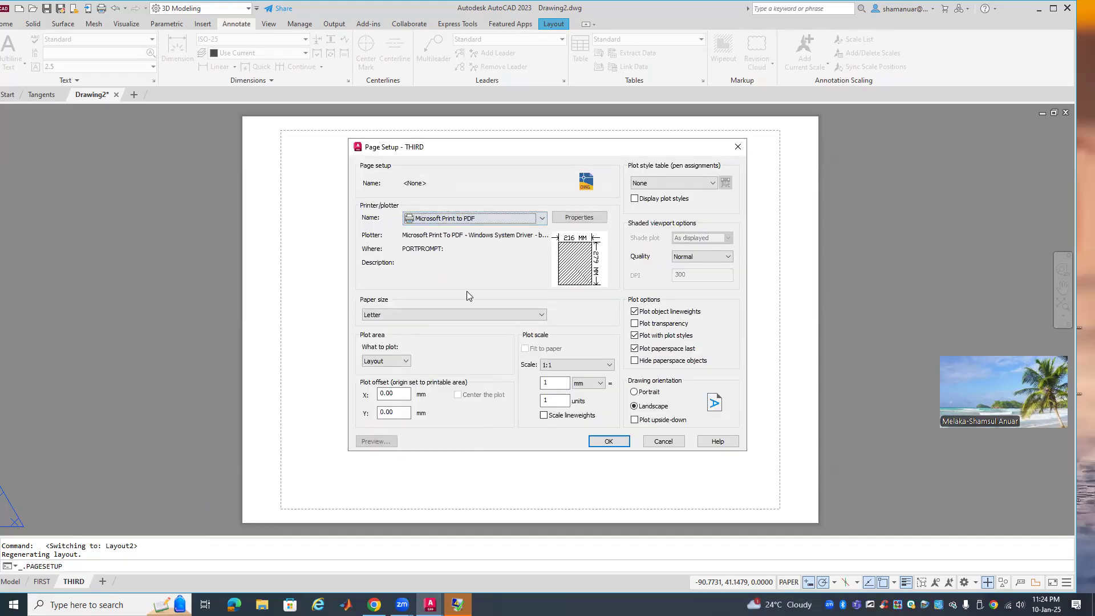
pyautogui.click(446, 315)
pyautogui.click(425, 371)
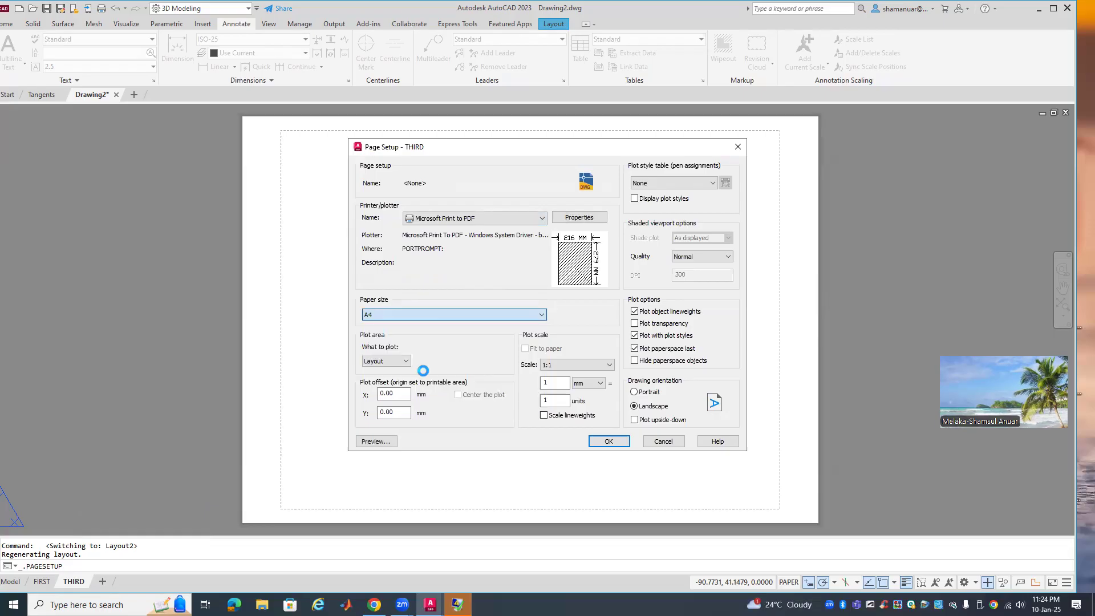
pyautogui.click(666, 183)
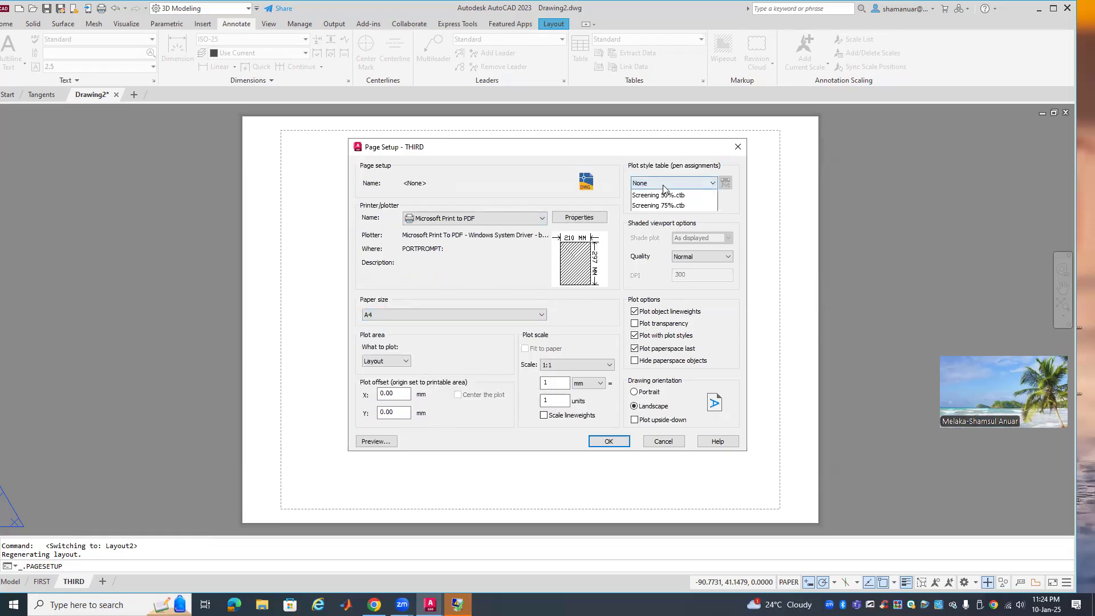
pyautogui.click(653, 206)
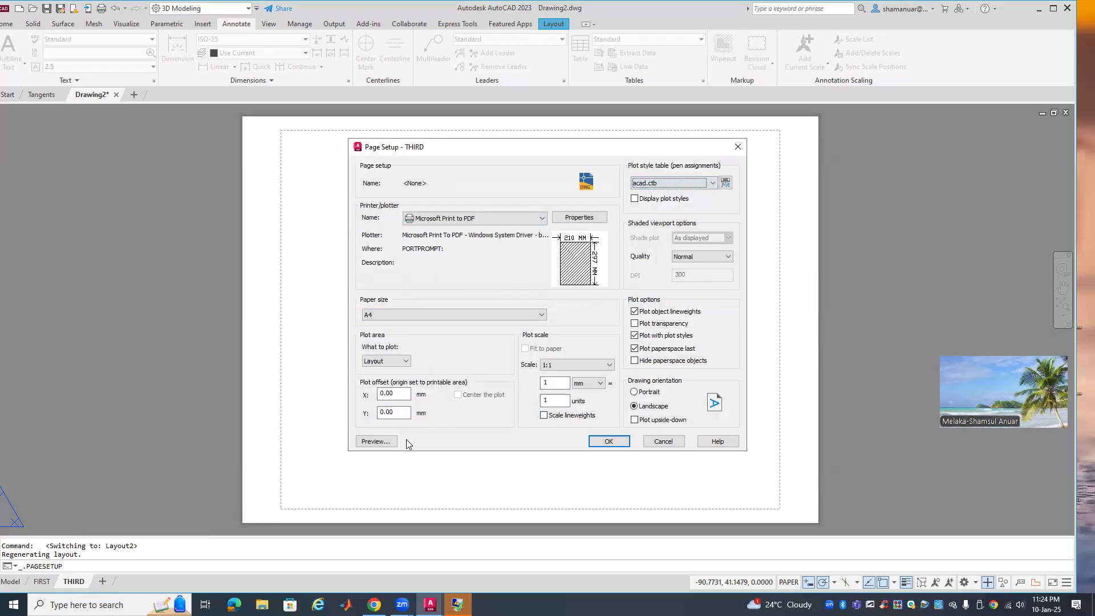
# Preview the sheet, then confirm the page setup and close the manager
pyautogui.click(383, 442)
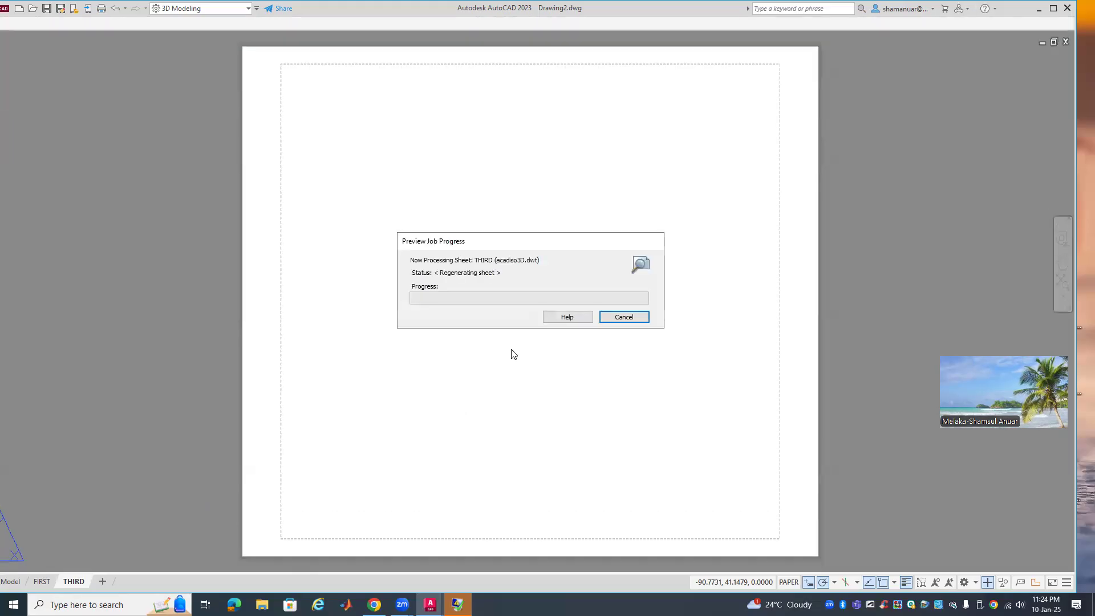
pyautogui.rightClick(503, 350)
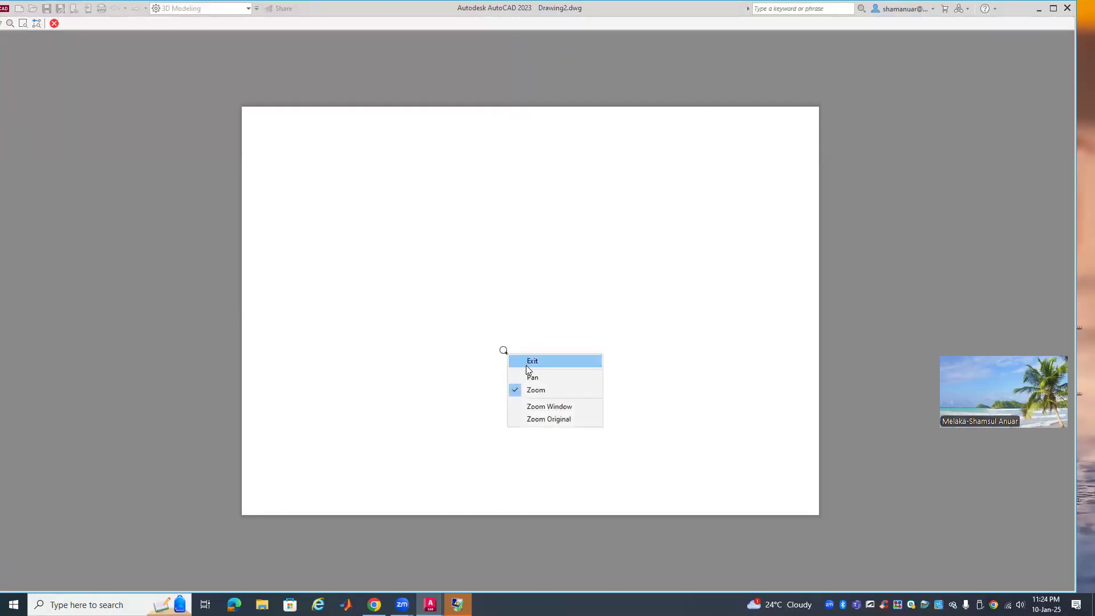
pyautogui.click(528, 362)
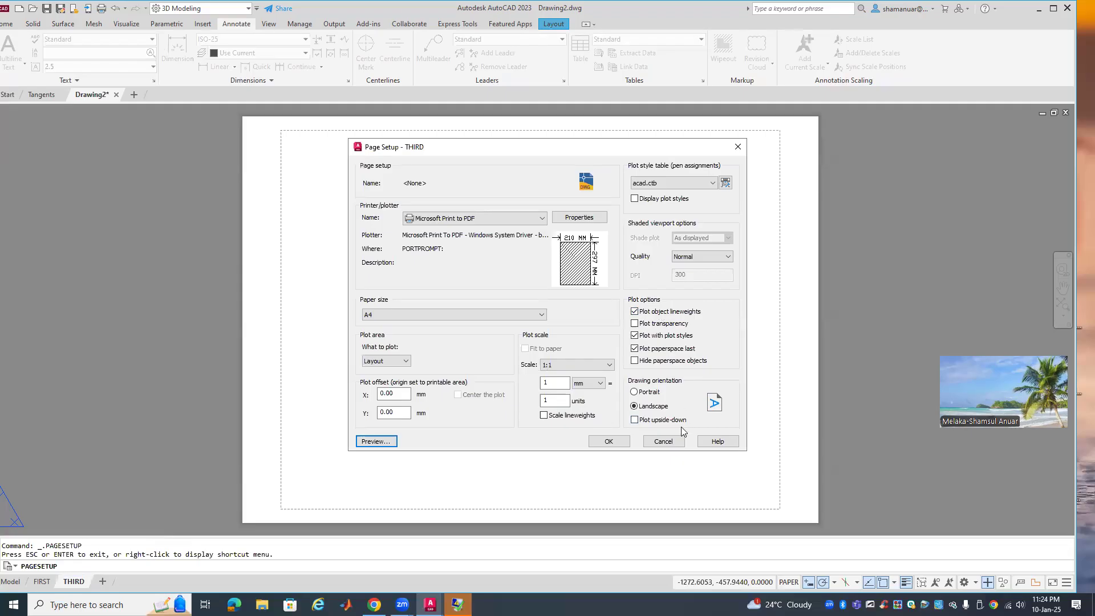
pyautogui.click(621, 441)
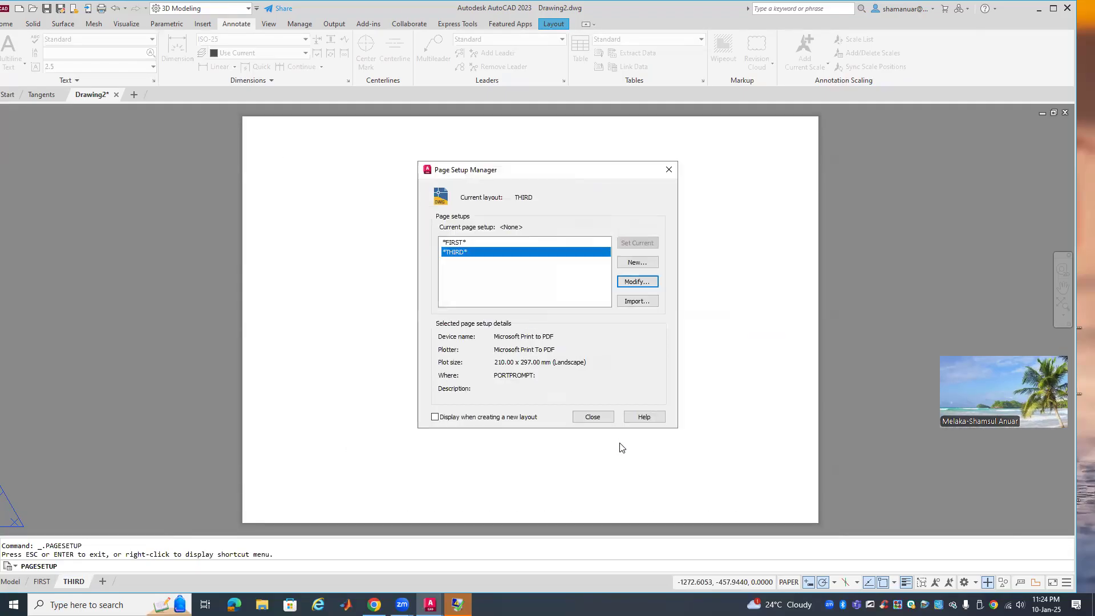
pyautogui.click(608, 416)
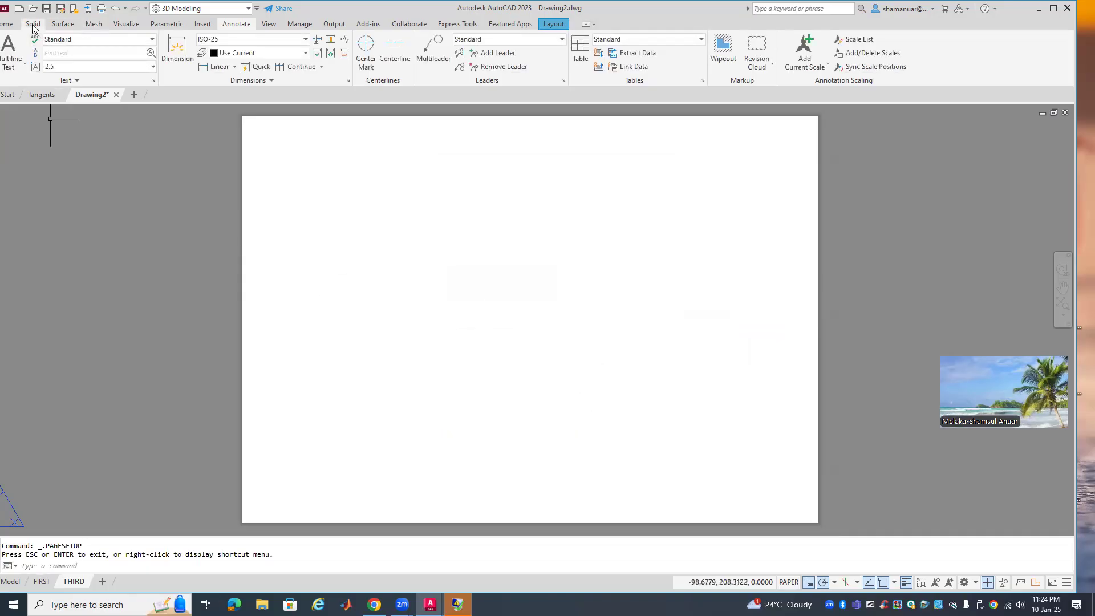
# Insert the DMC TITLE BLOCK border onto the THIRD sheet
pyautogui.click(200, 29)
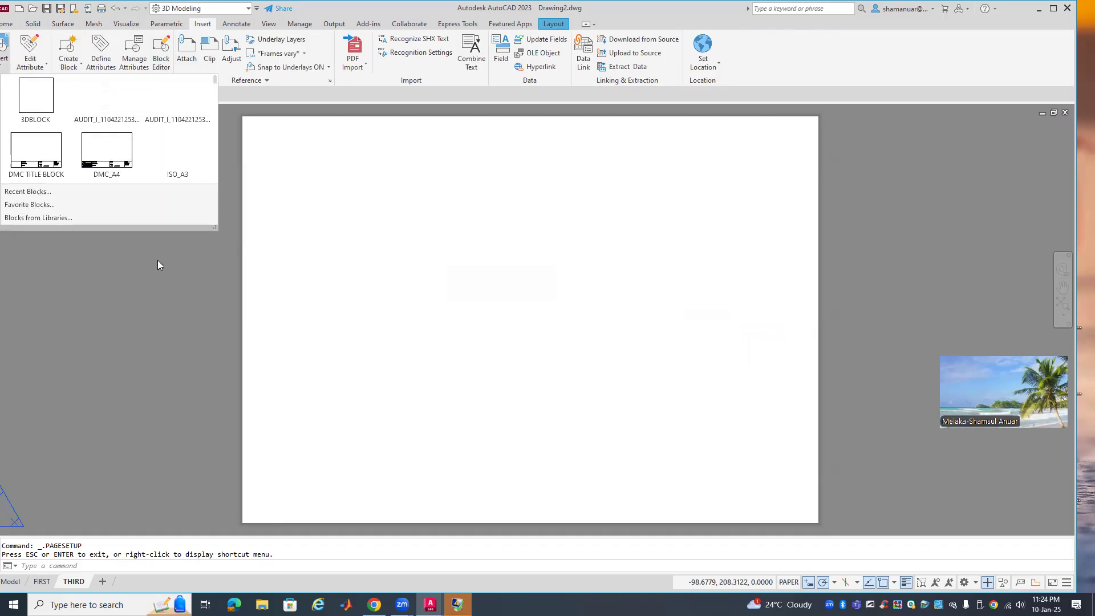
pyautogui.click(49, 172)
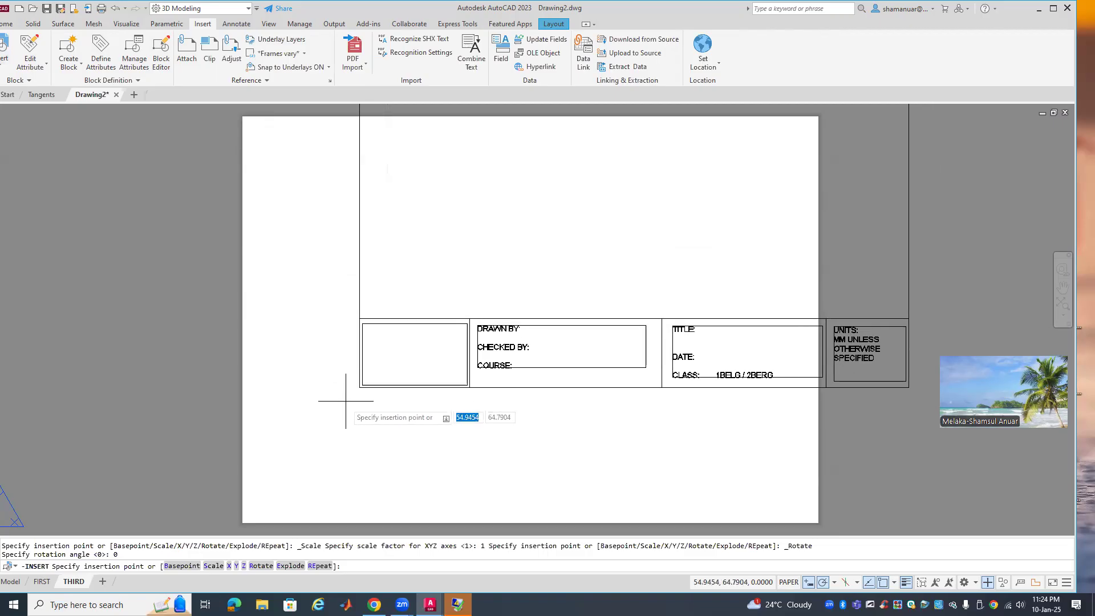
pyautogui.click(242, 523)
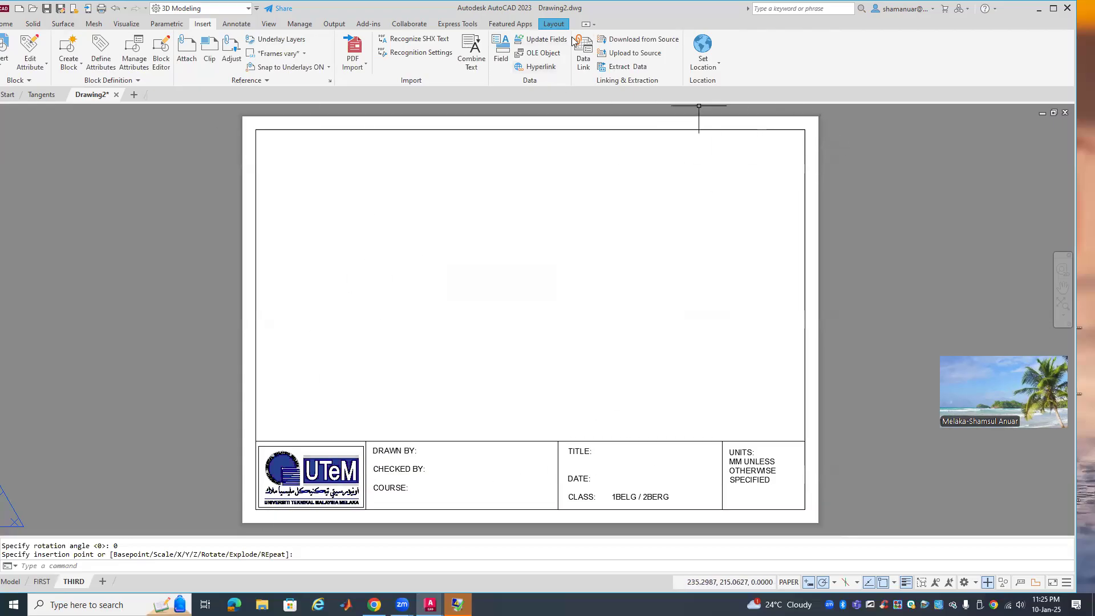
# Switch the drafting standard to third-angle projection
pyautogui.click(554, 25)
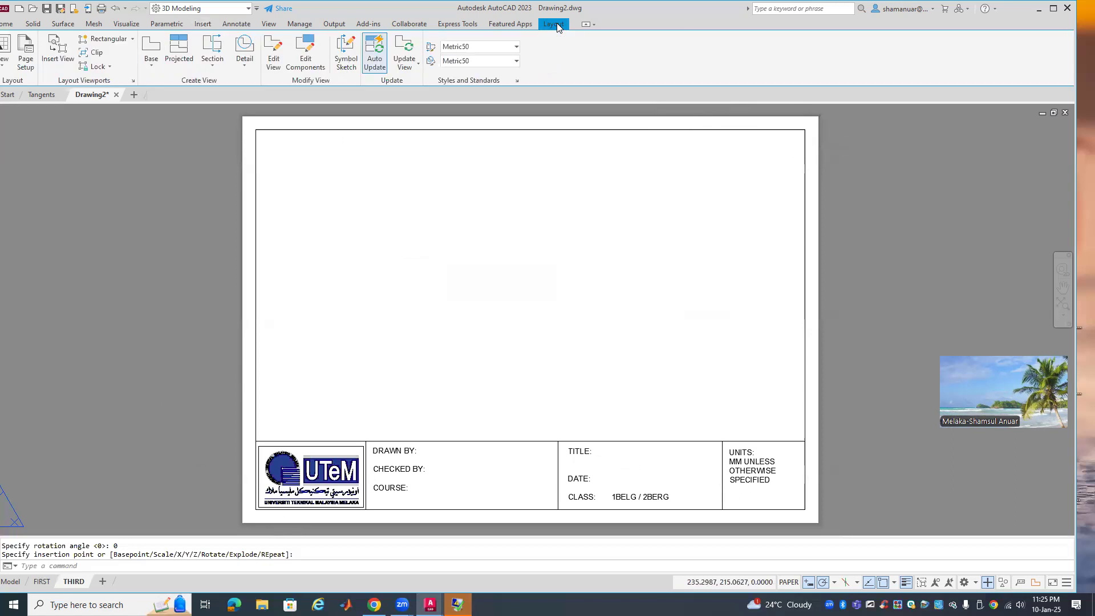
pyautogui.click(517, 82)
pyautogui.click(462, 304)
pyautogui.click(458, 390)
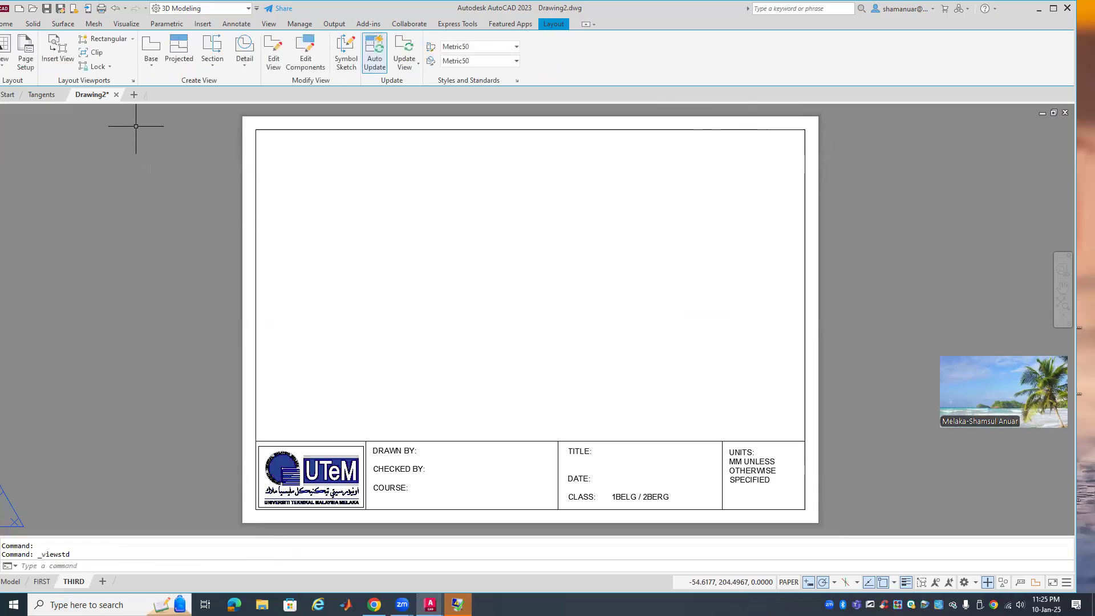
# Place a front base view from model space at the lower left of the sheet
pyautogui.click(152, 61)
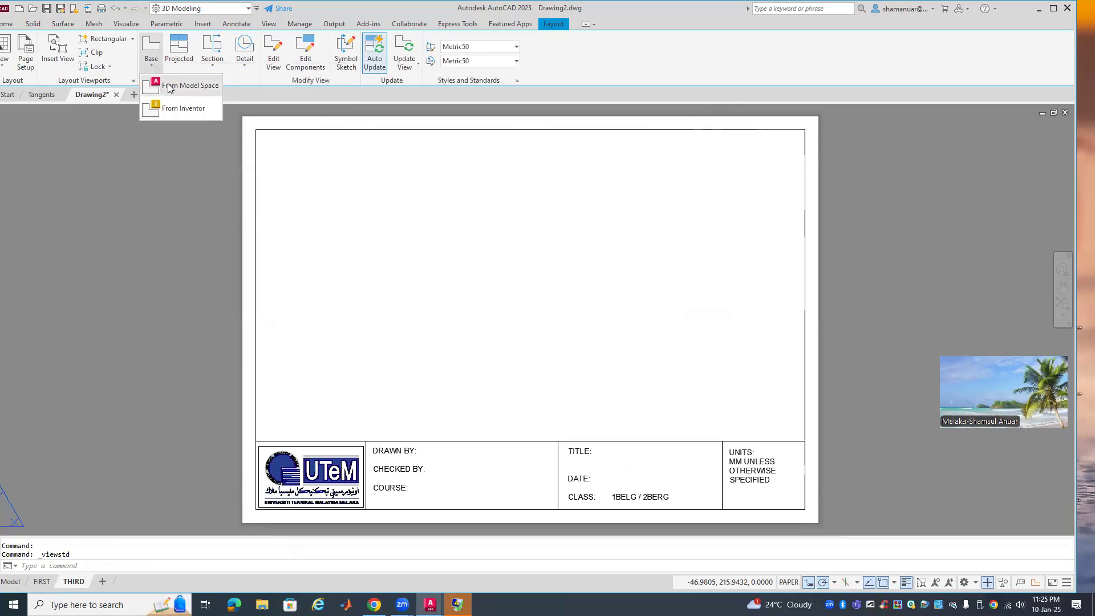
pyautogui.click(171, 80)
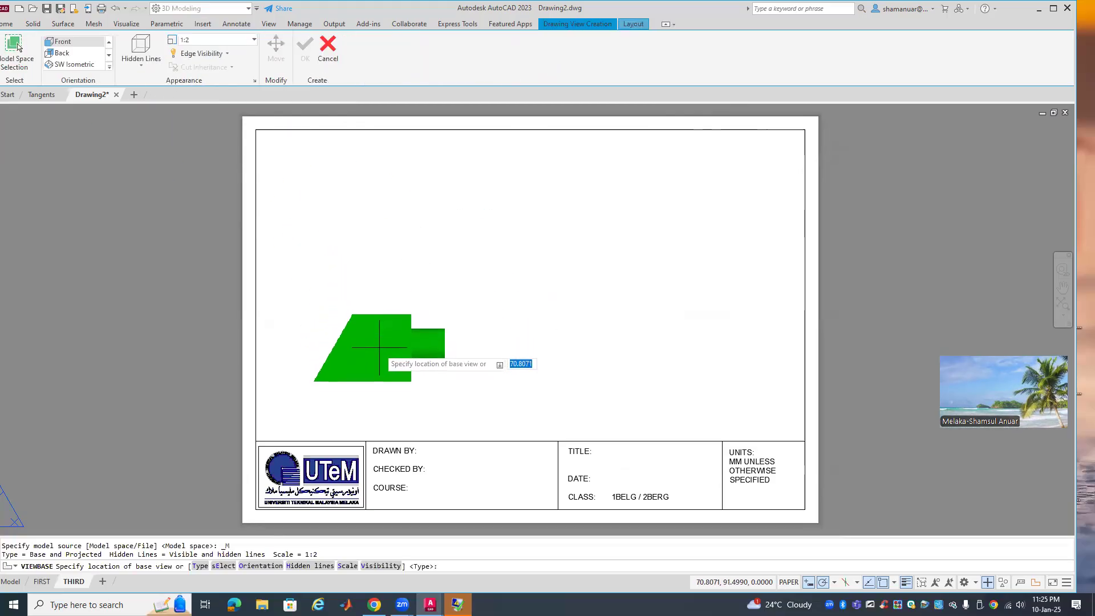
pyautogui.click(420, 369)
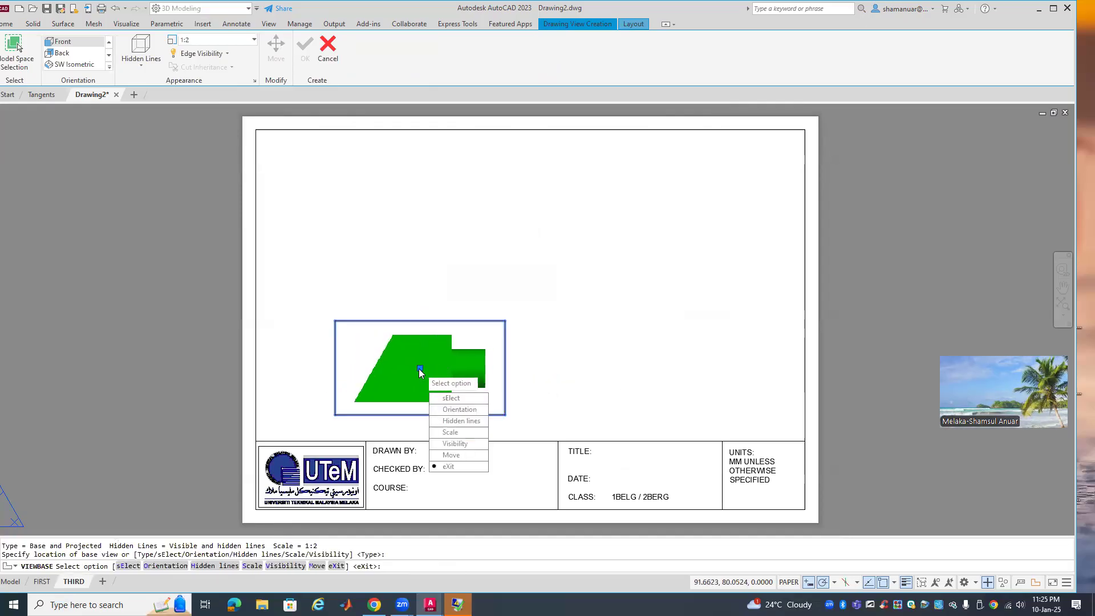
pyautogui.click(462, 467)
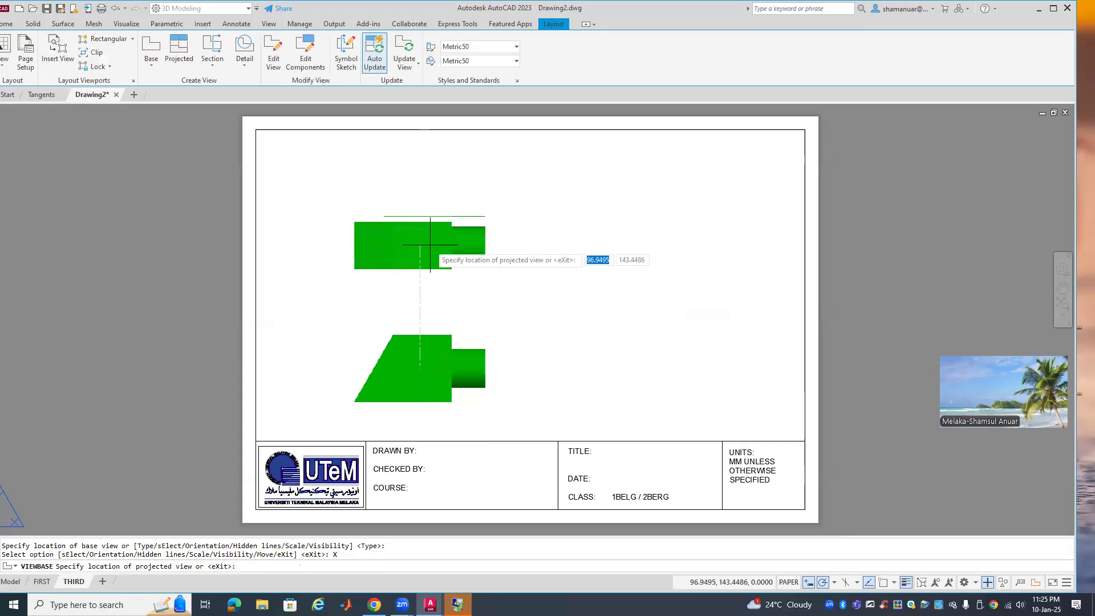
# Project top, right-side and isometric views from the front view
pyautogui.click(431, 244)
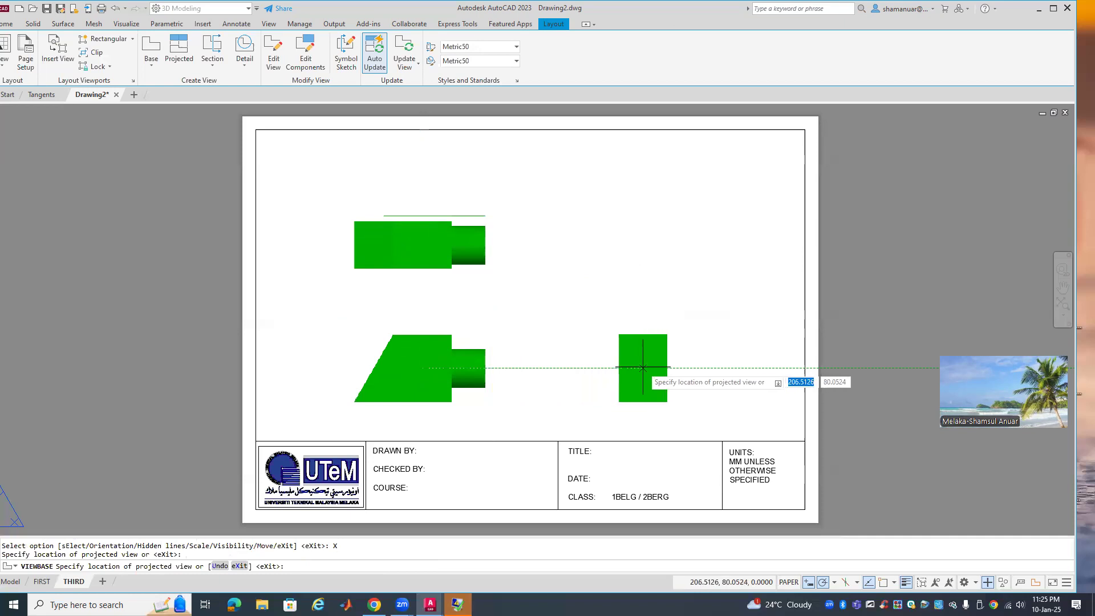
pyautogui.click(643, 368)
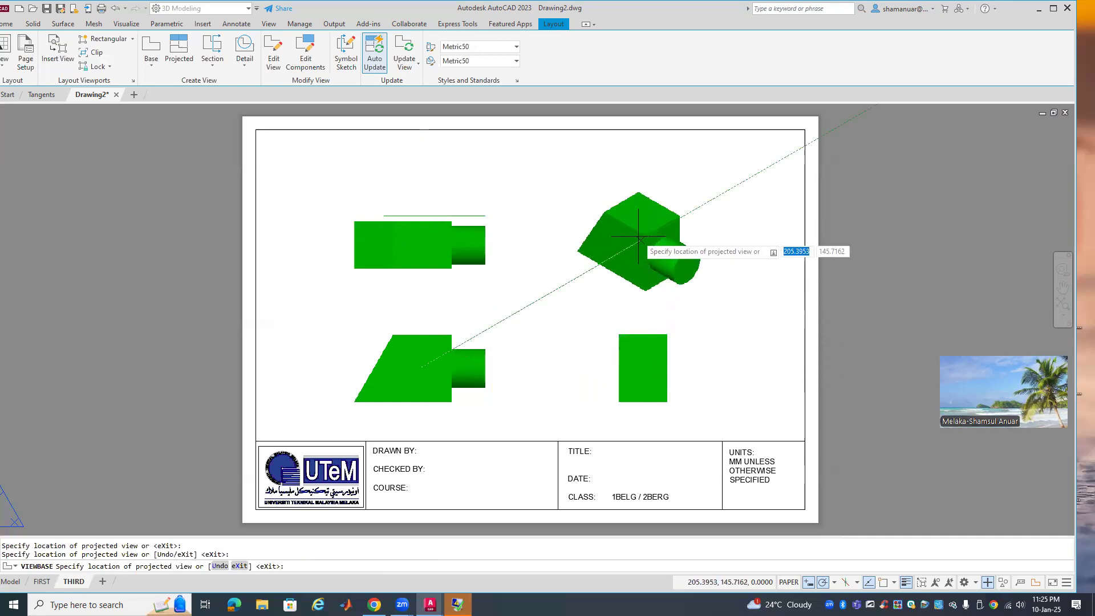
pyautogui.click(638, 235)
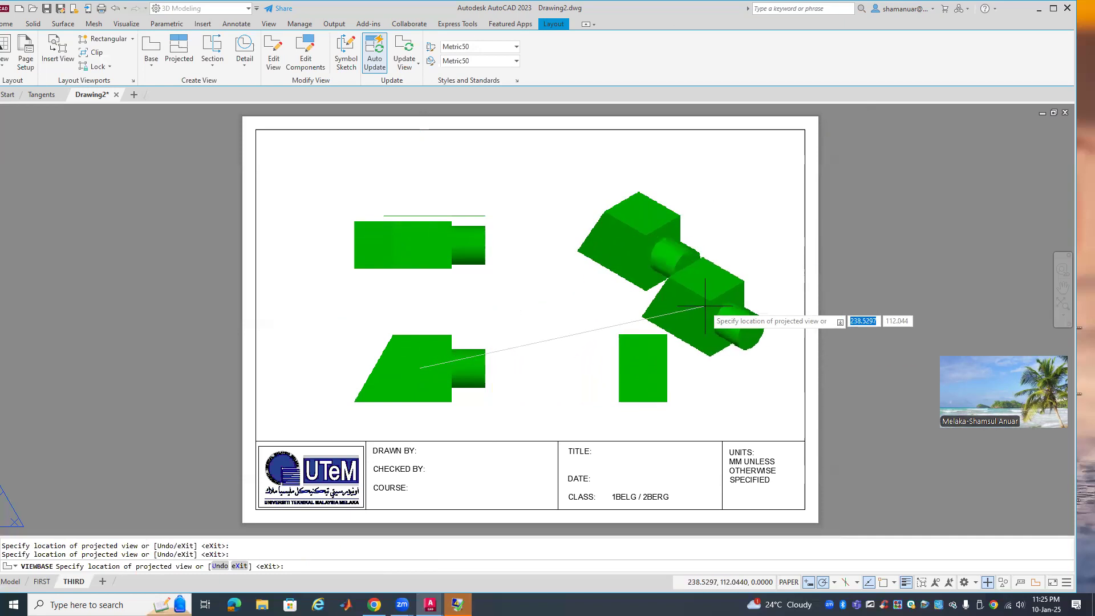
pyautogui.press('Return')
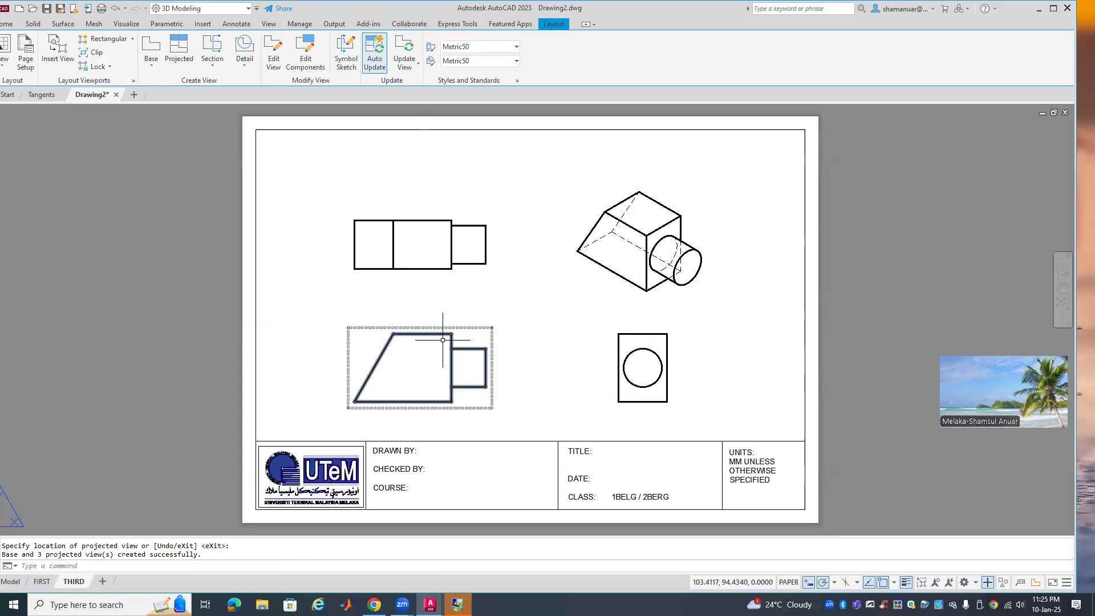
pyautogui.click(516, 81)
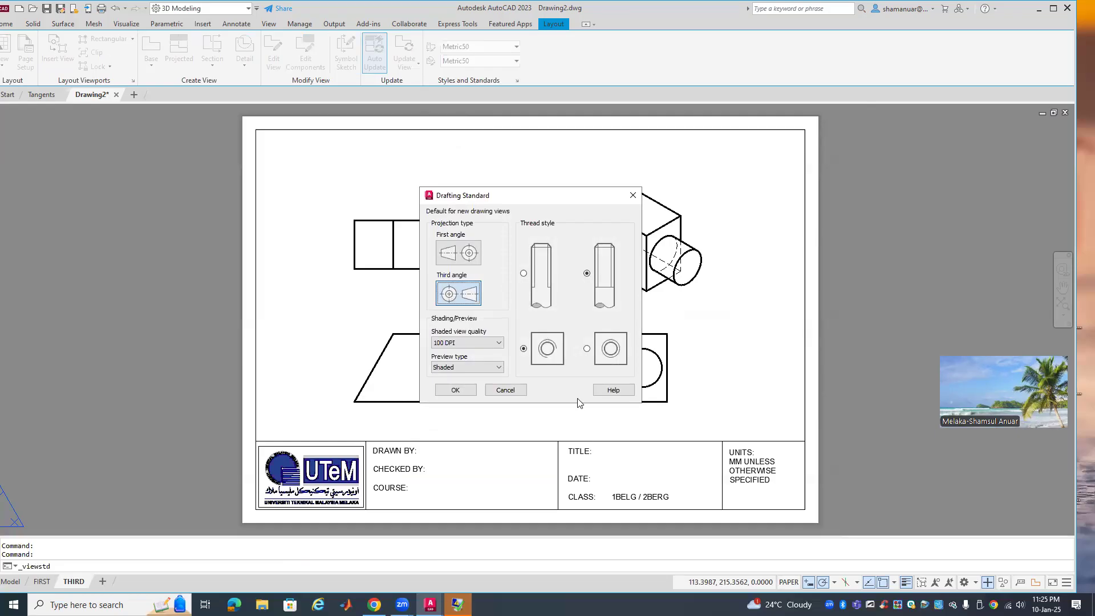
pyautogui.click(460, 391)
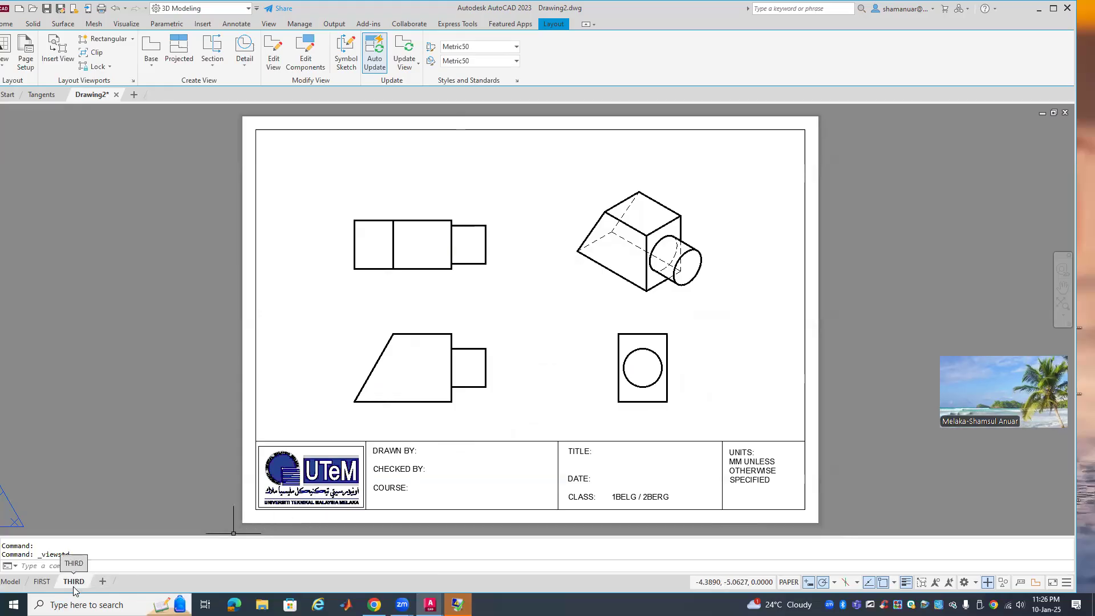
pyautogui.click(42, 582)
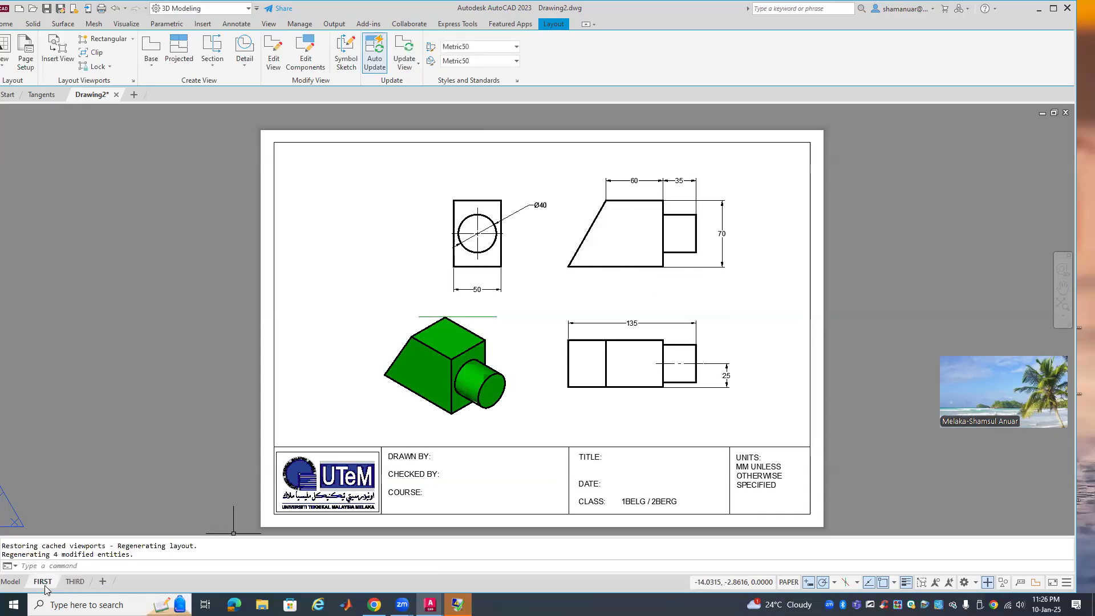
pyautogui.click(79, 583)
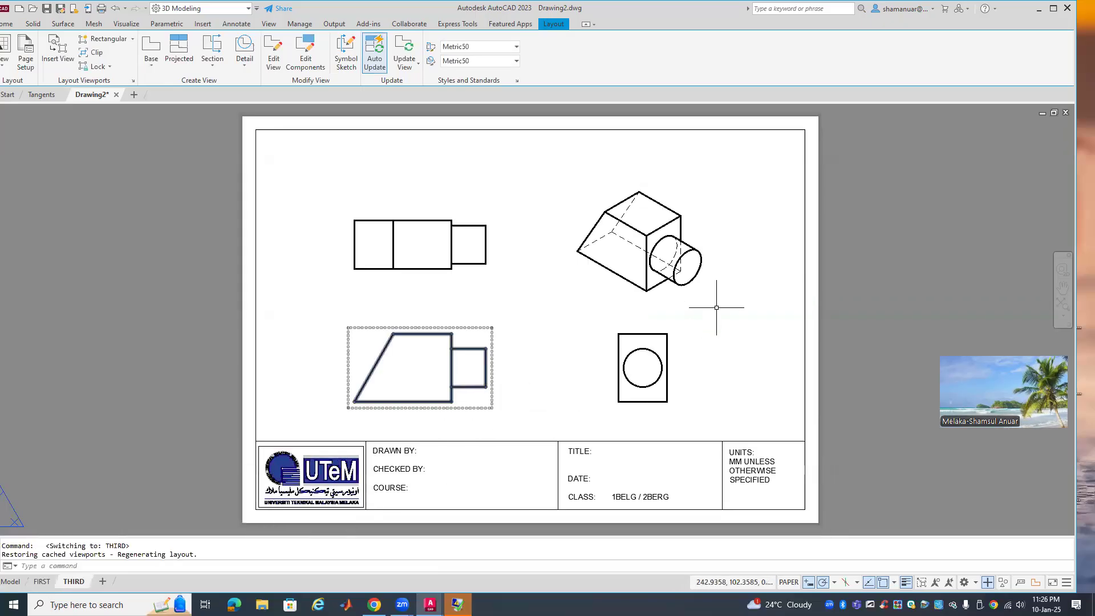
# Change the isometric view's display style to Shaded with visible lines
pyautogui.click(692, 251)
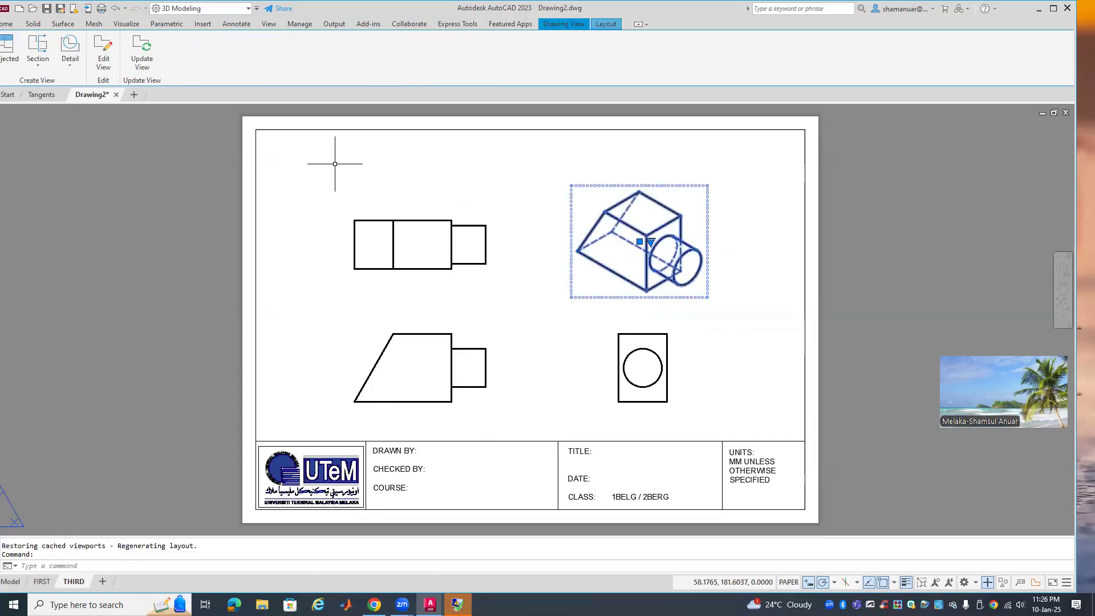
pyautogui.click(110, 60)
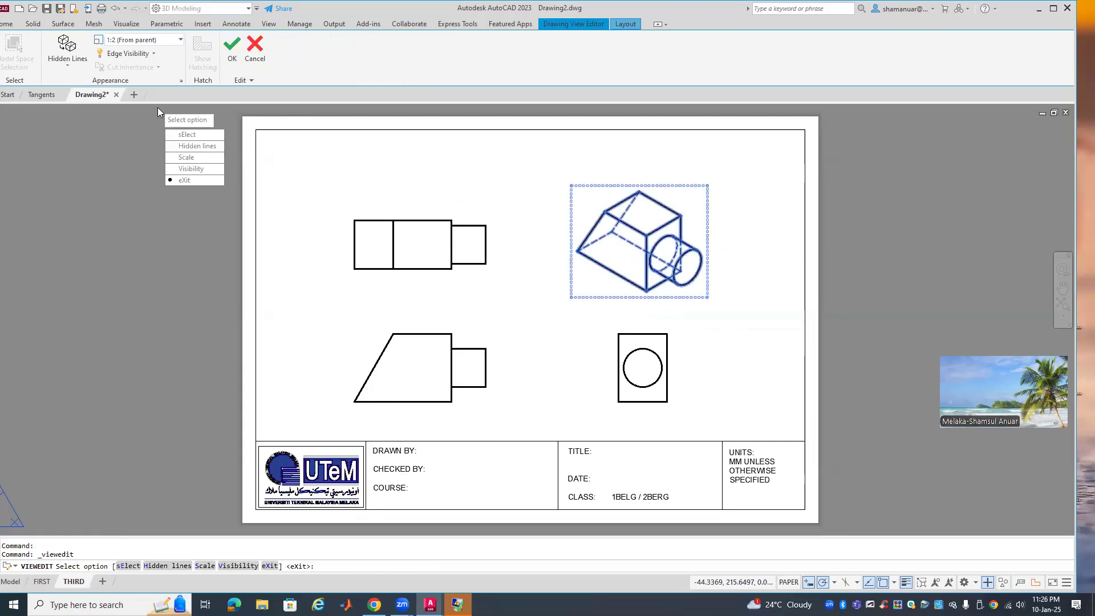
pyautogui.click(70, 69)
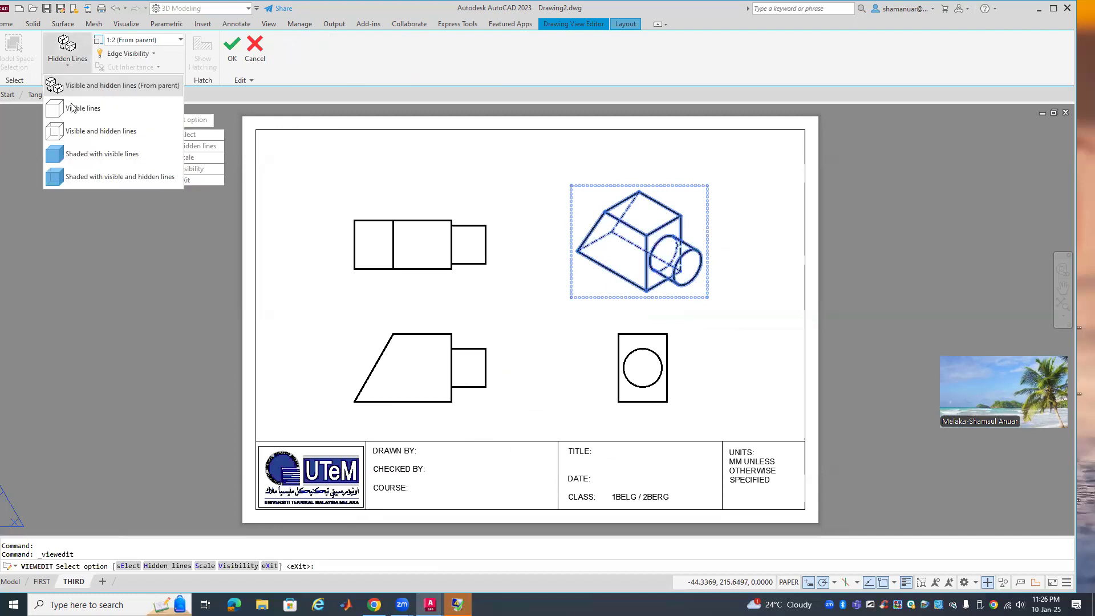
pyautogui.click(98, 162)
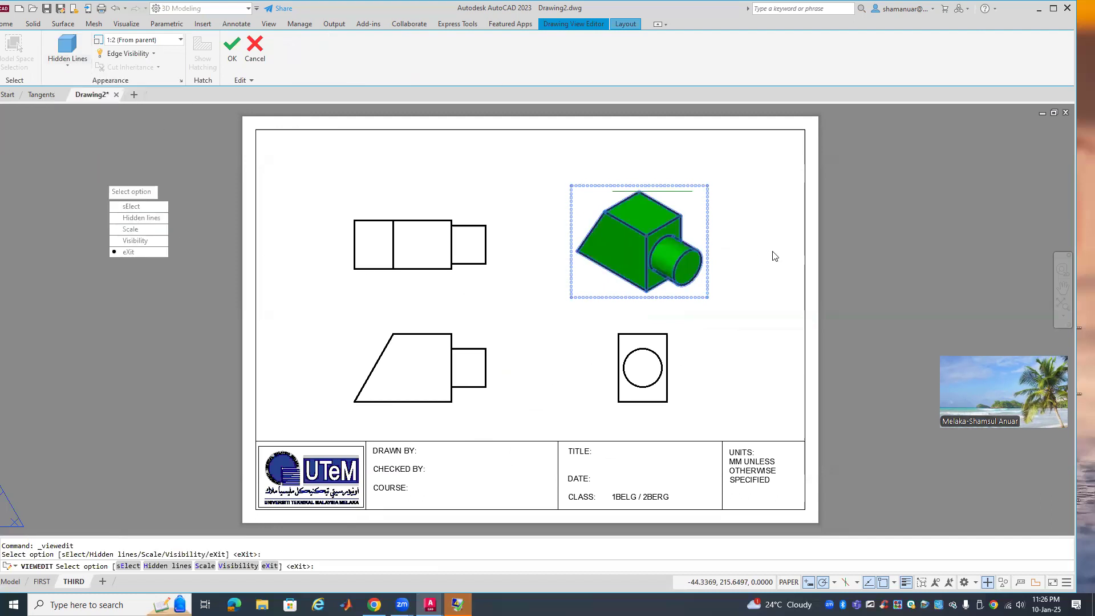
pyautogui.click(799, 325)
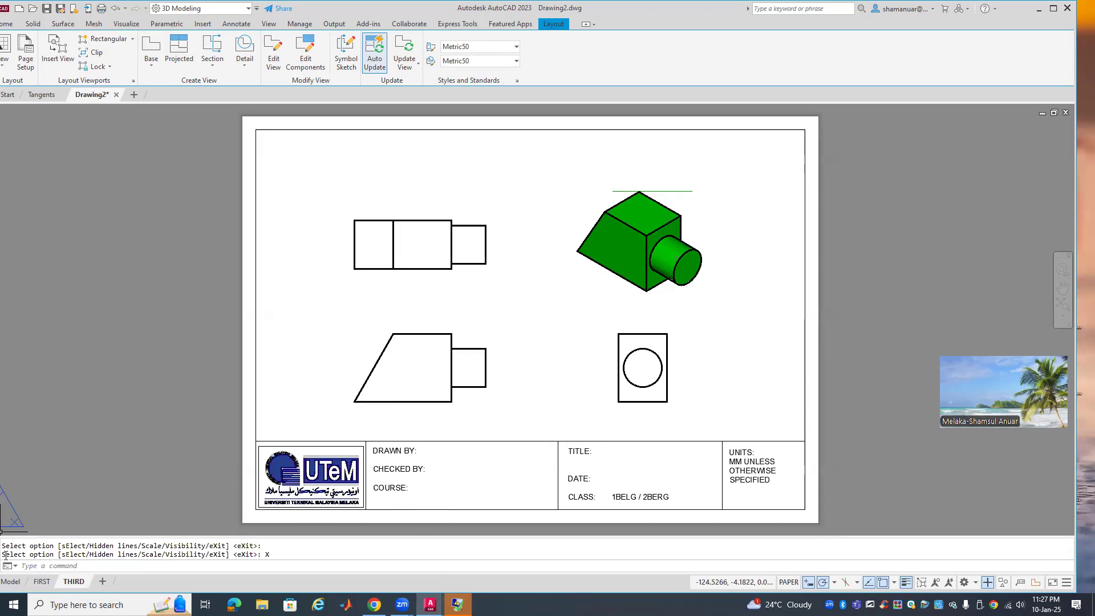
pyautogui.click(10, 581)
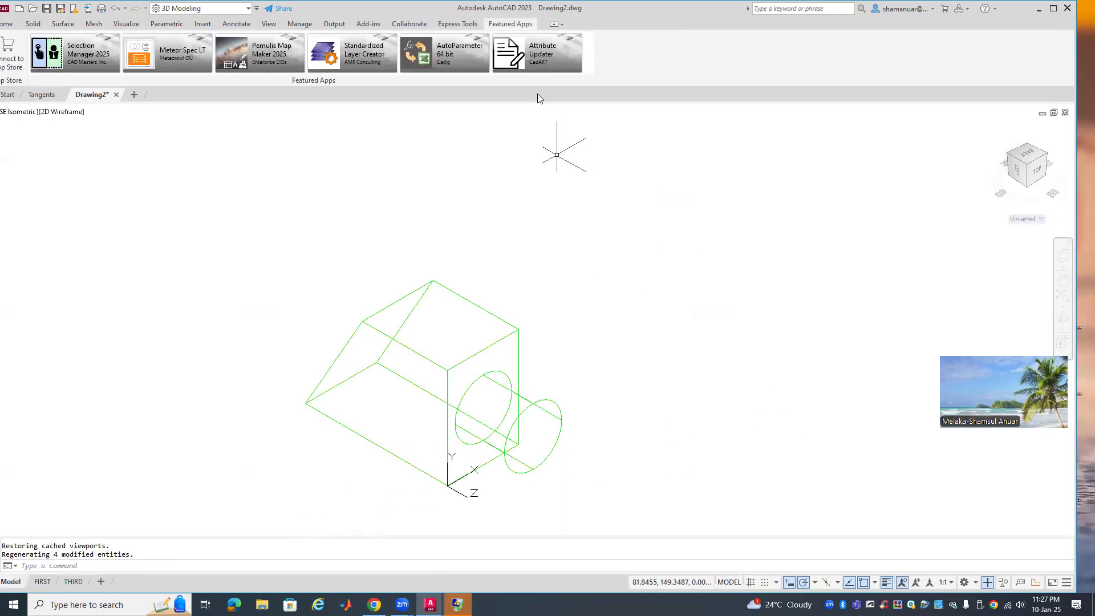
pyautogui.click(9, 23)
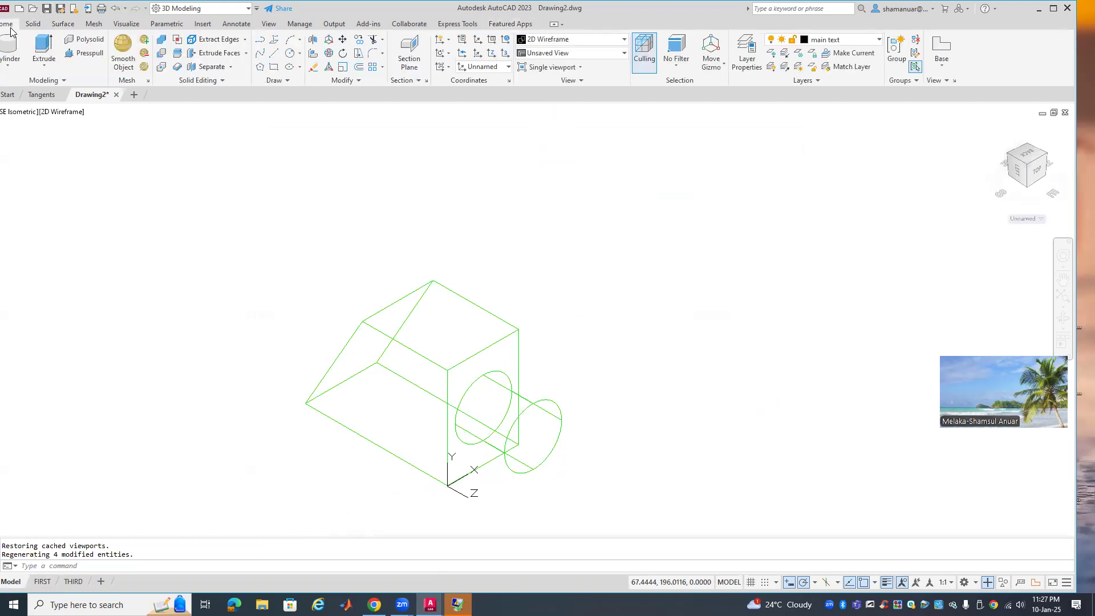
pyautogui.click(569, 40)
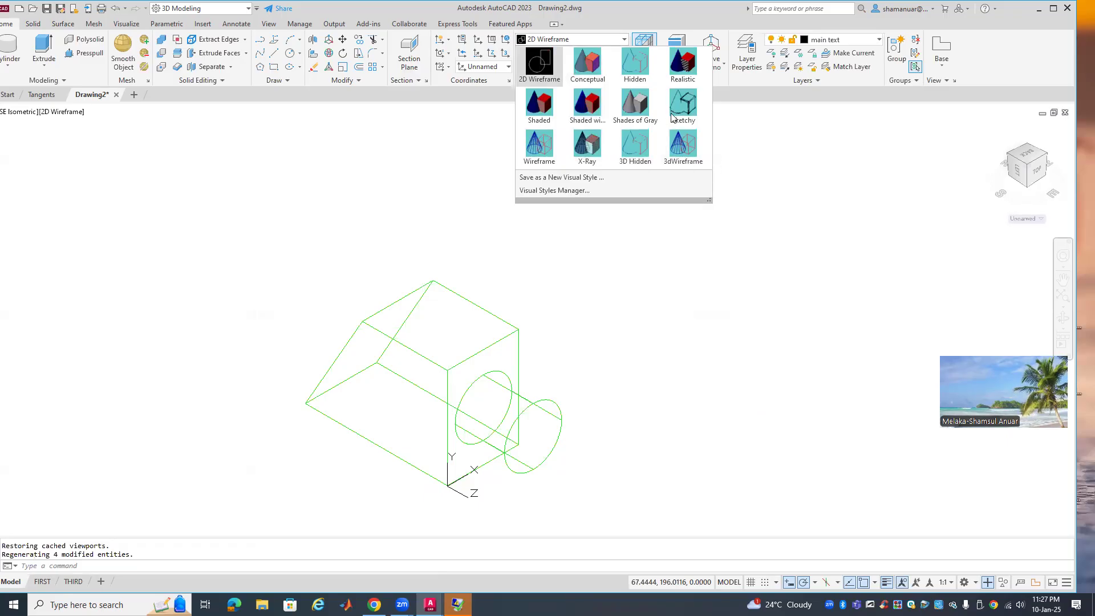
pyautogui.click(585, 150)
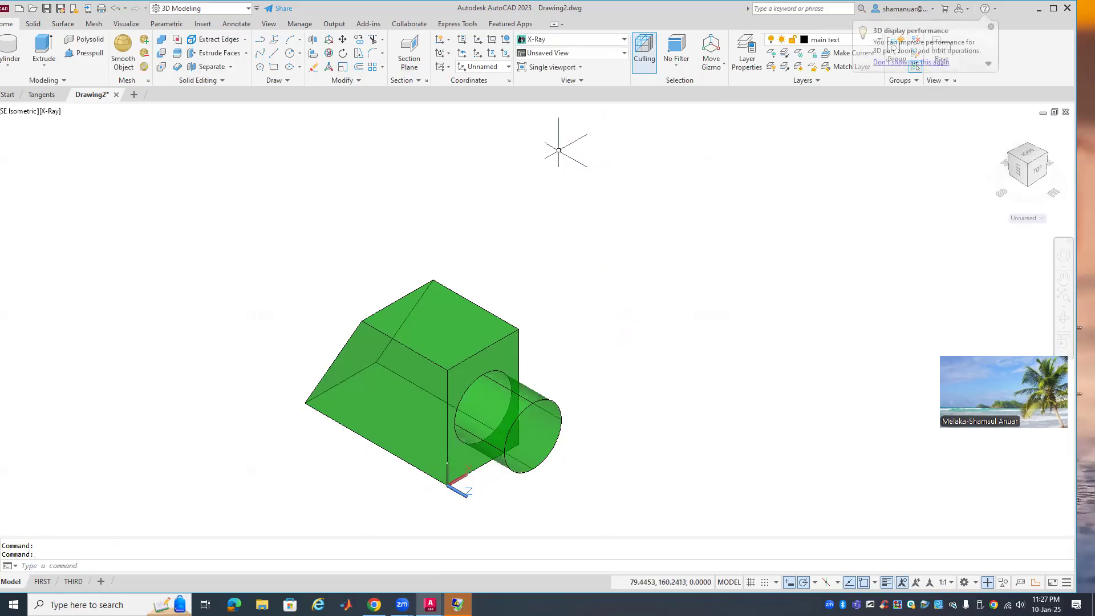
pyautogui.click(552, 42)
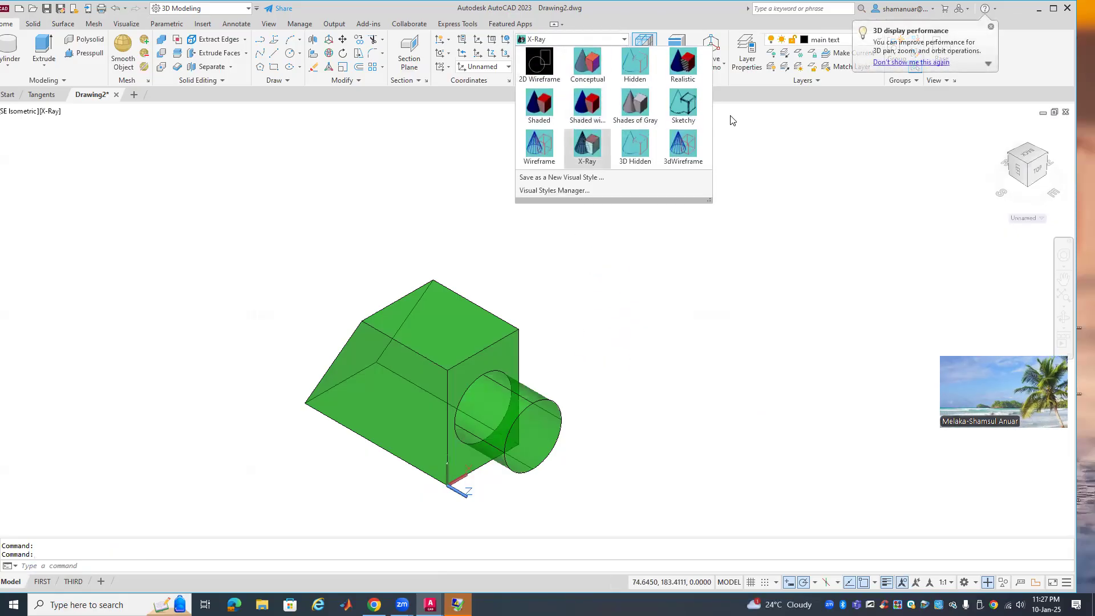
pyautogui.click(679, 111)
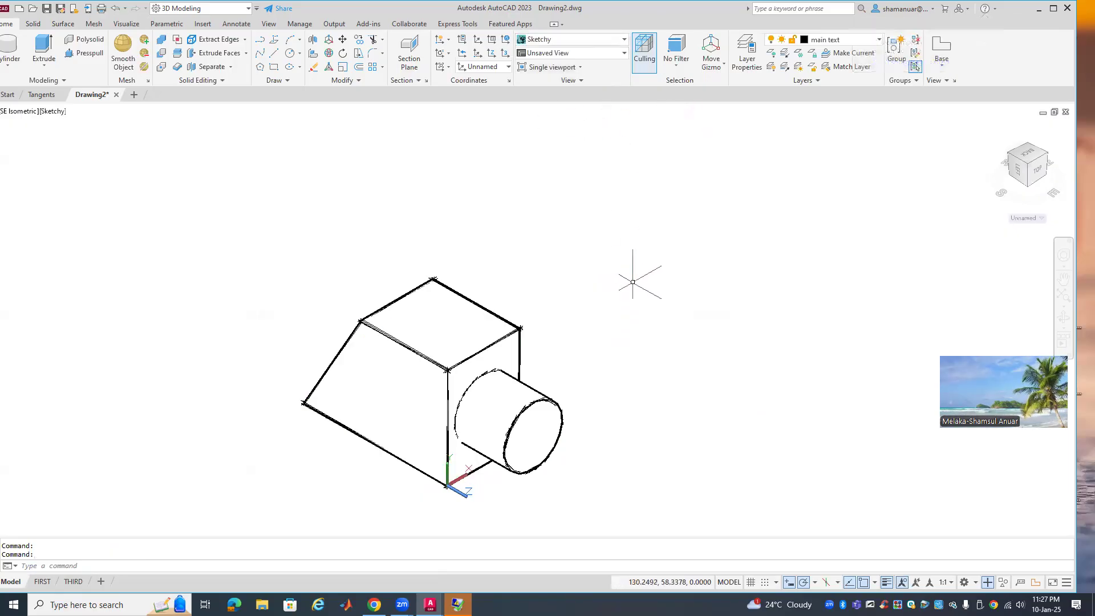
pyautogui.scroll(2, 584, 390)
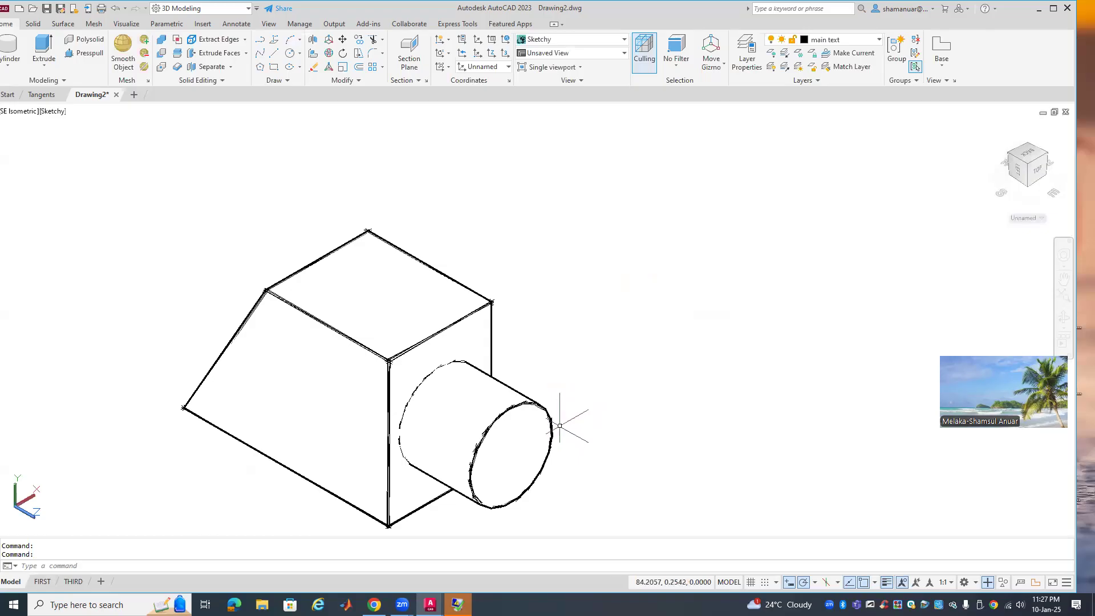
pyautogui.moveTo(559, 426); pyautogui.dragTo(555, 359, button='middle')
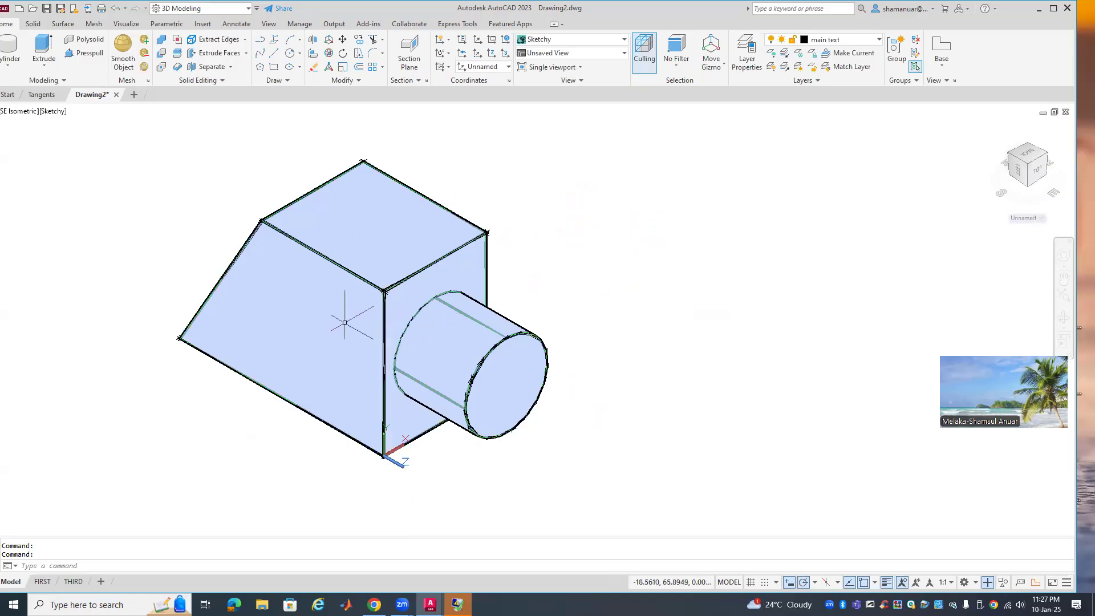
pyautogui.click(402, 240)
pyautogui.rightClick(403, 244)
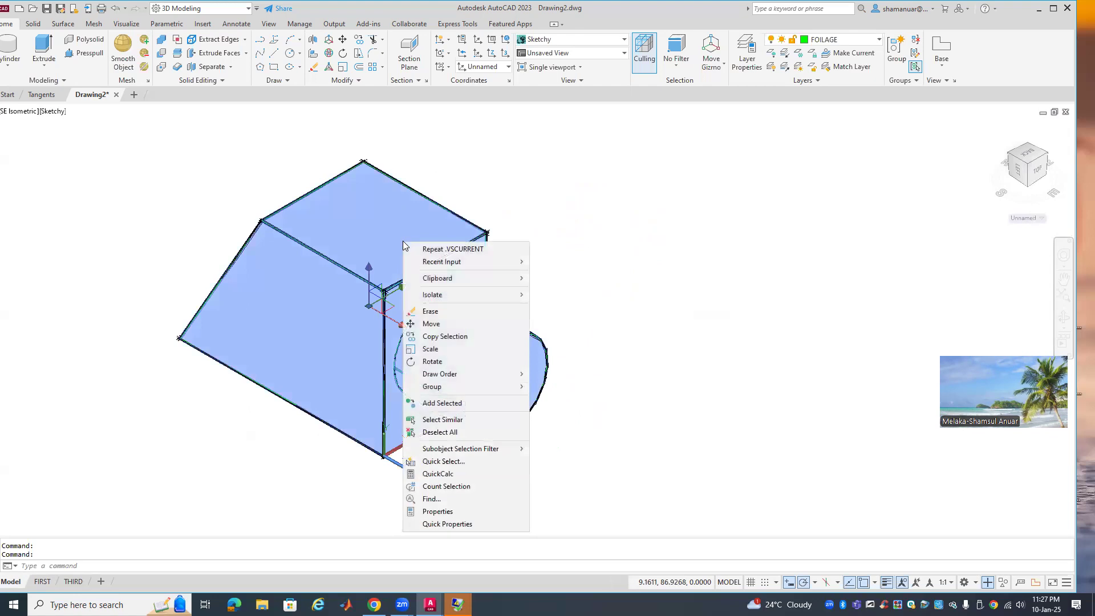
pyautogui.click(438, 511)
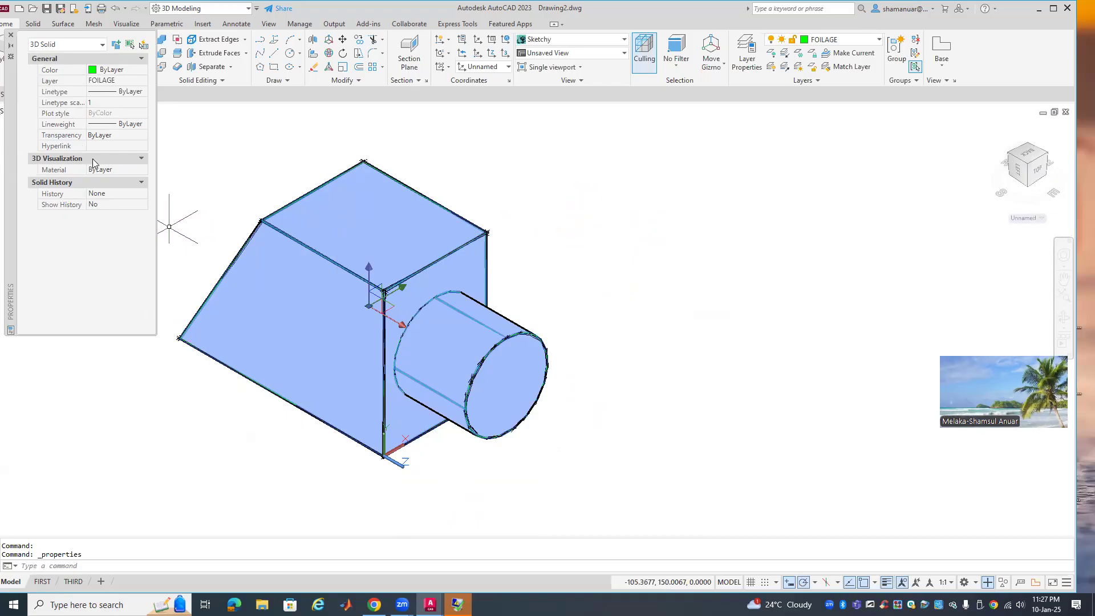
pyautogui.click(10, 35)
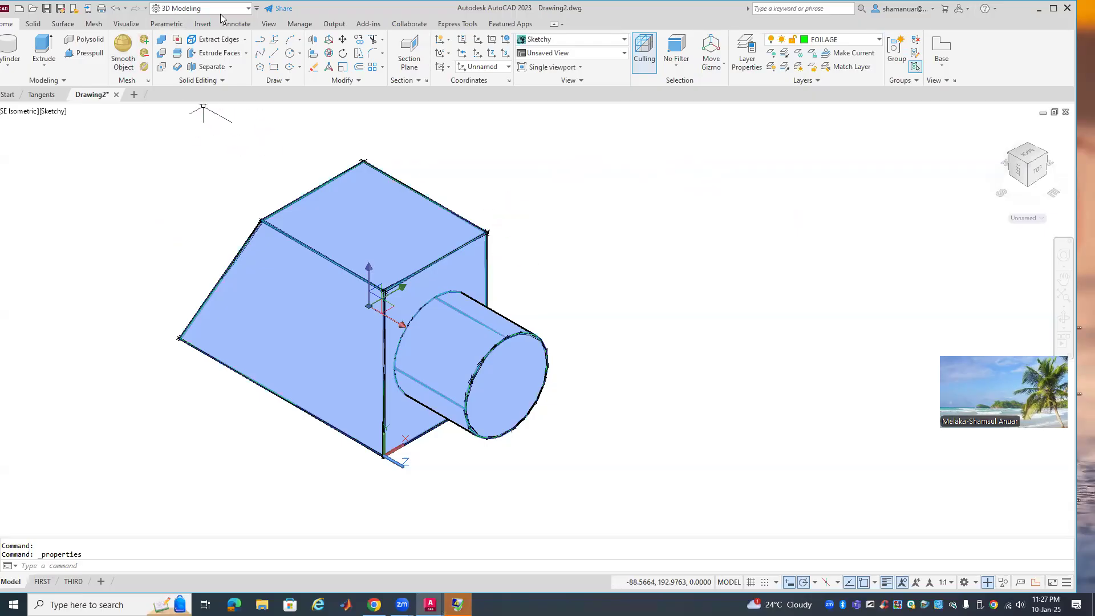
# In the Drafting & Annotation workspace, measure the solid's volume as 323982.2972
pyautogui.click(248, 8)
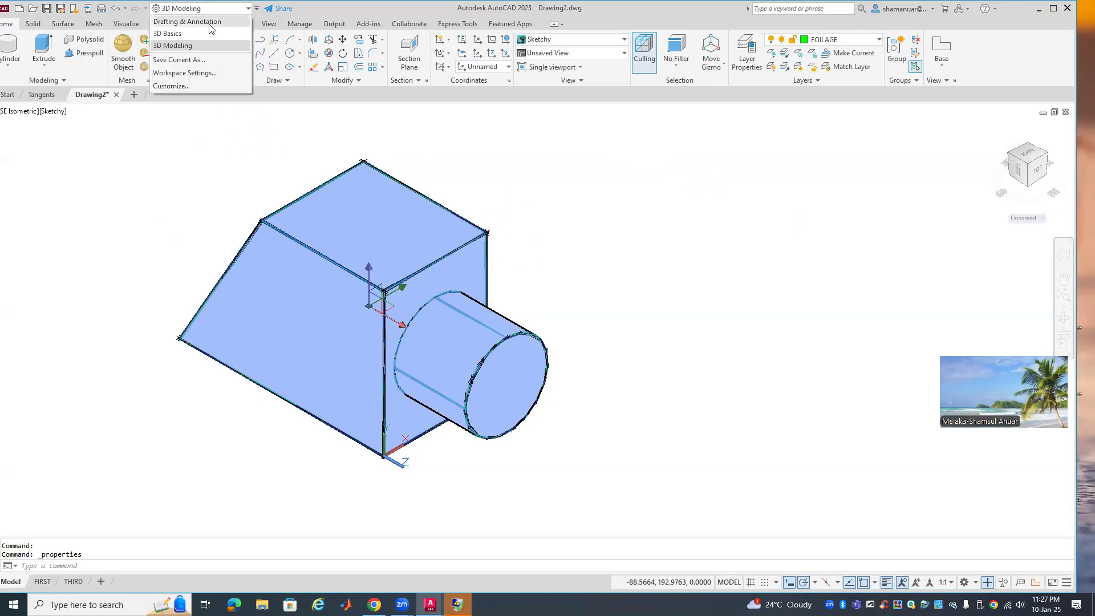
pyautogui.click(209, 23)
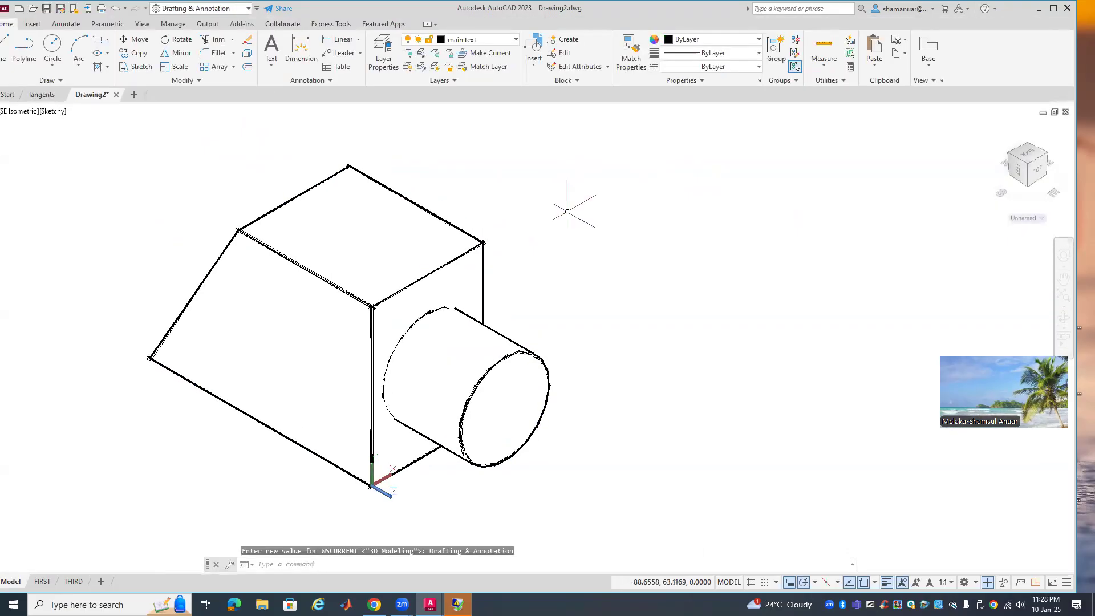
pyautogui.click(824, 64)
pyautogui.click(836, 199)
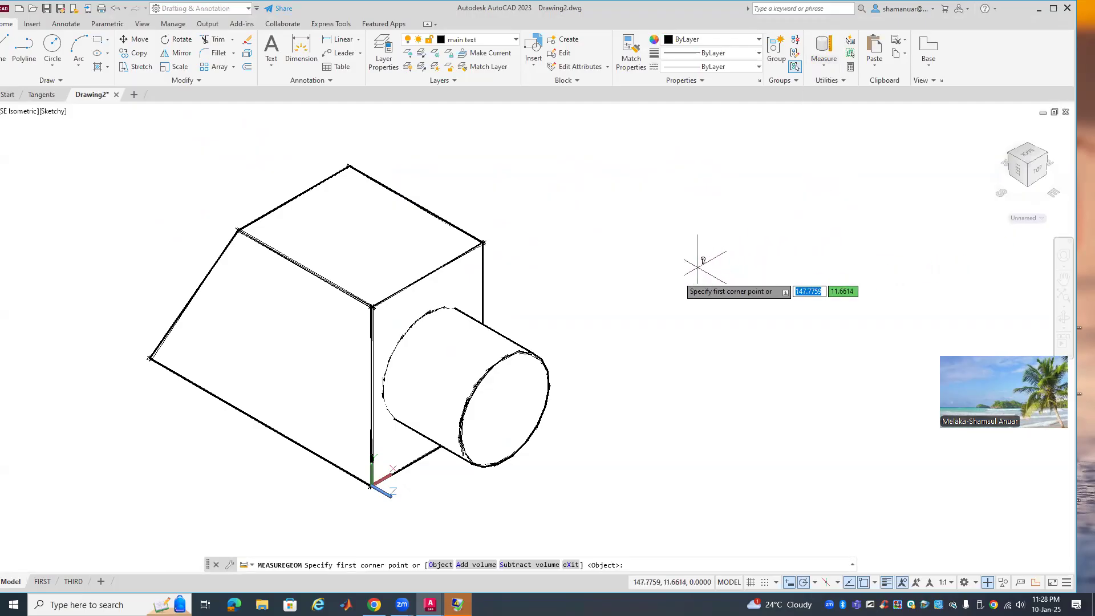
pyautogui.rightClick(620, 267)
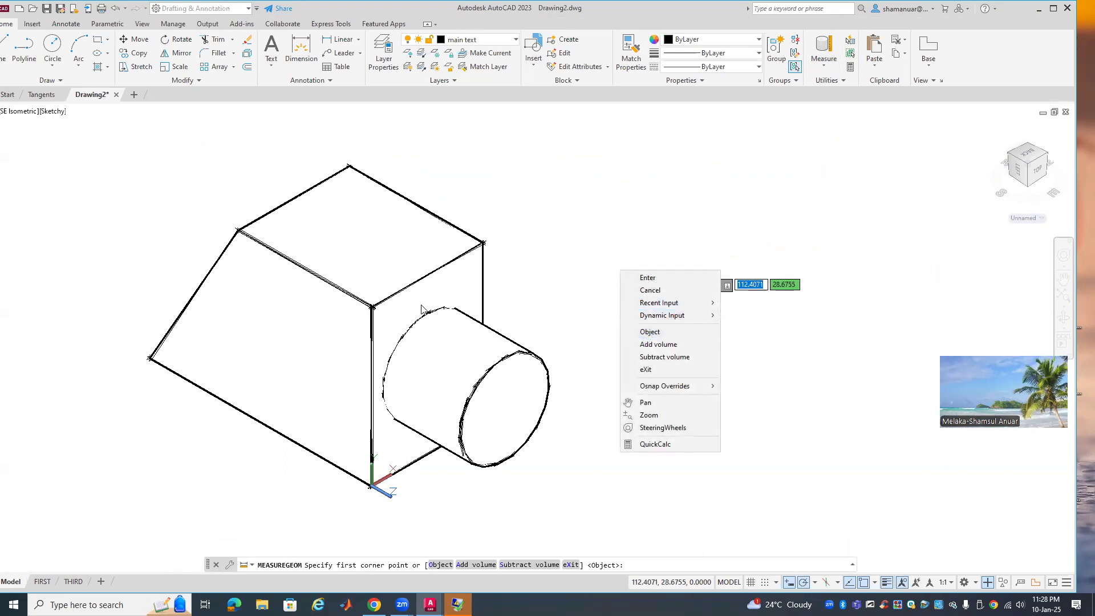
pyautogui.click(663, 337)
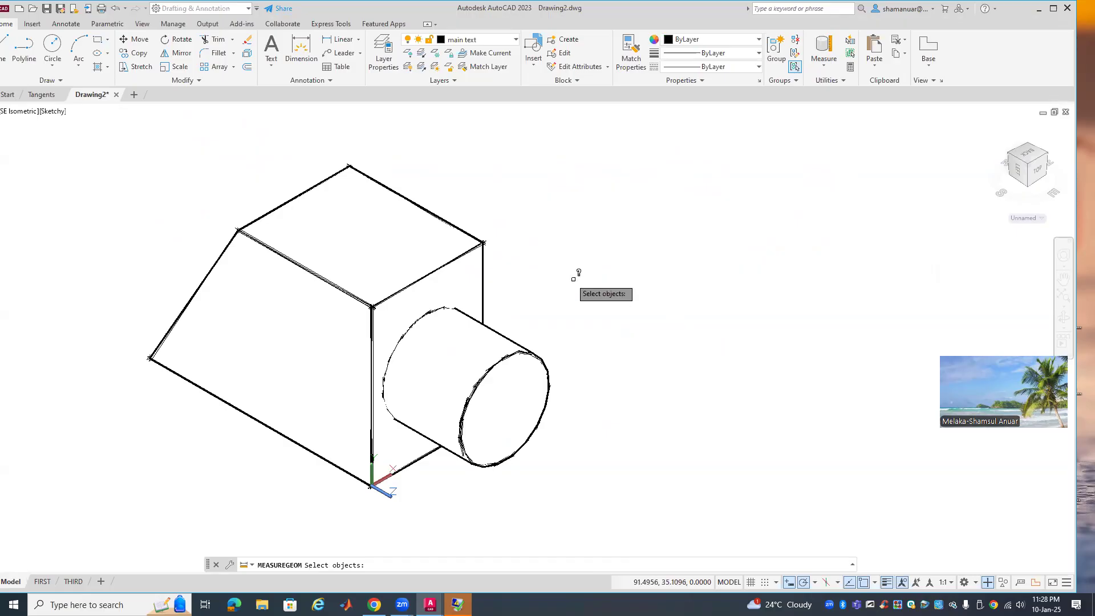
pyautogui.click(473, 249)
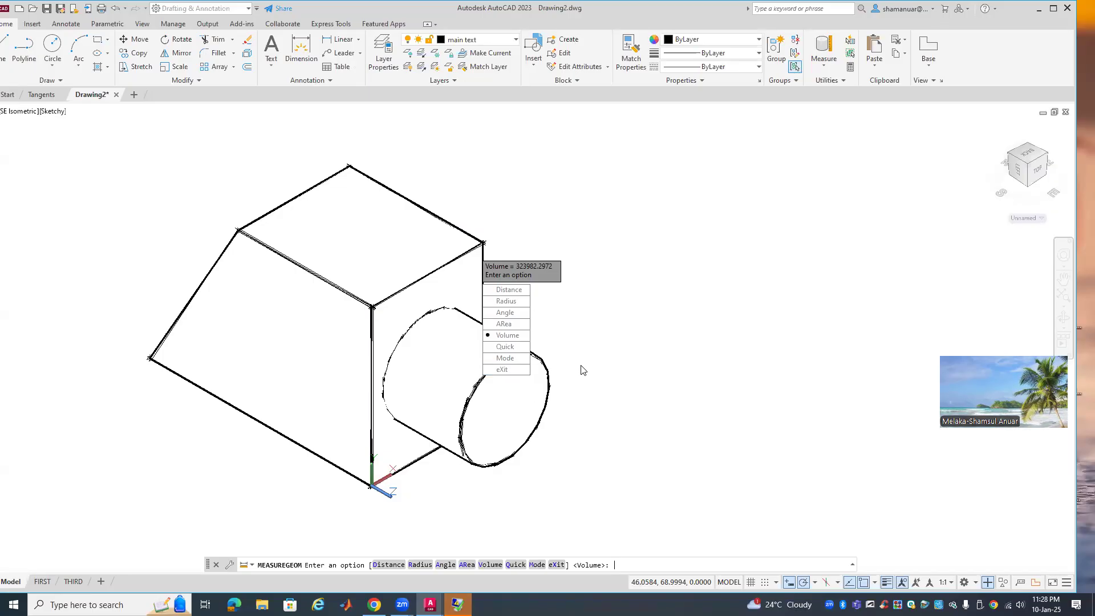
pyautogui.press('F2')
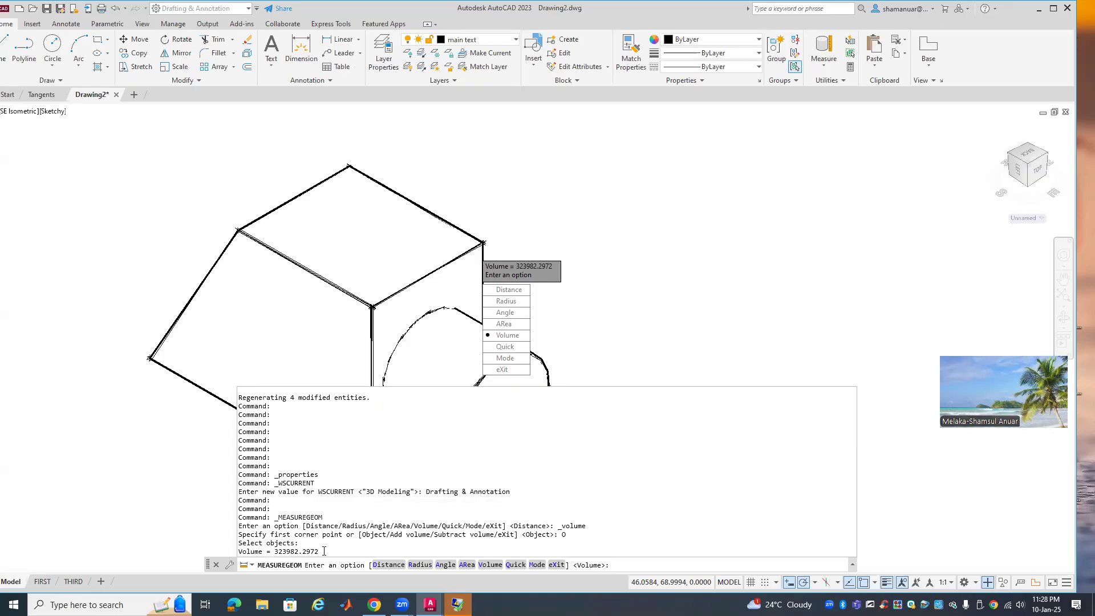
pyautogui.moveTo(317, 549); pyautogui.dragTo(240, 551)
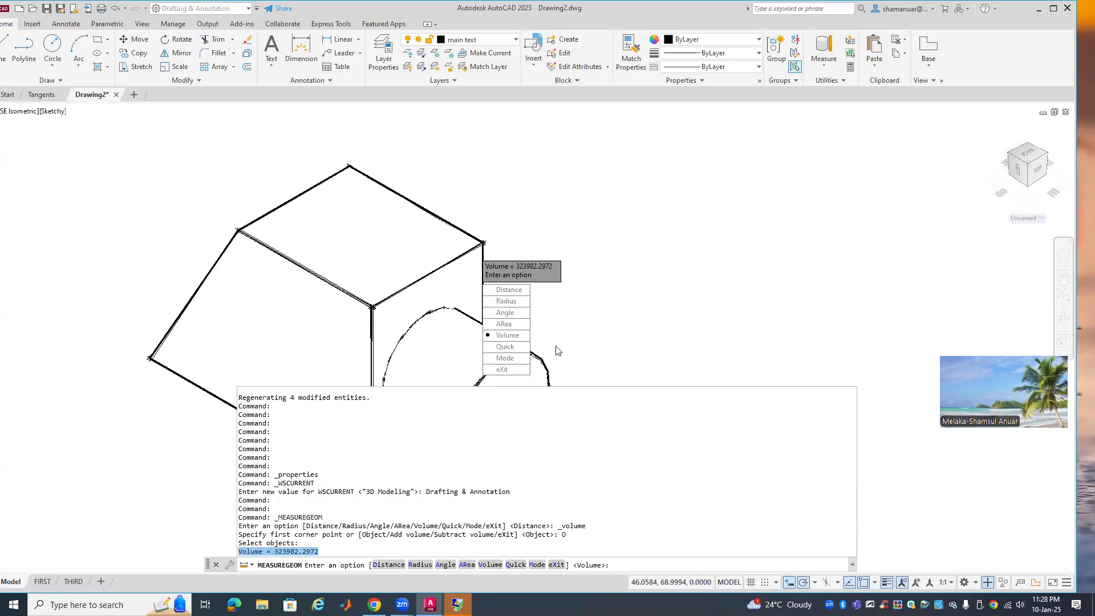
pyautogui.press('Escape')
pyautogui.press('Escape')
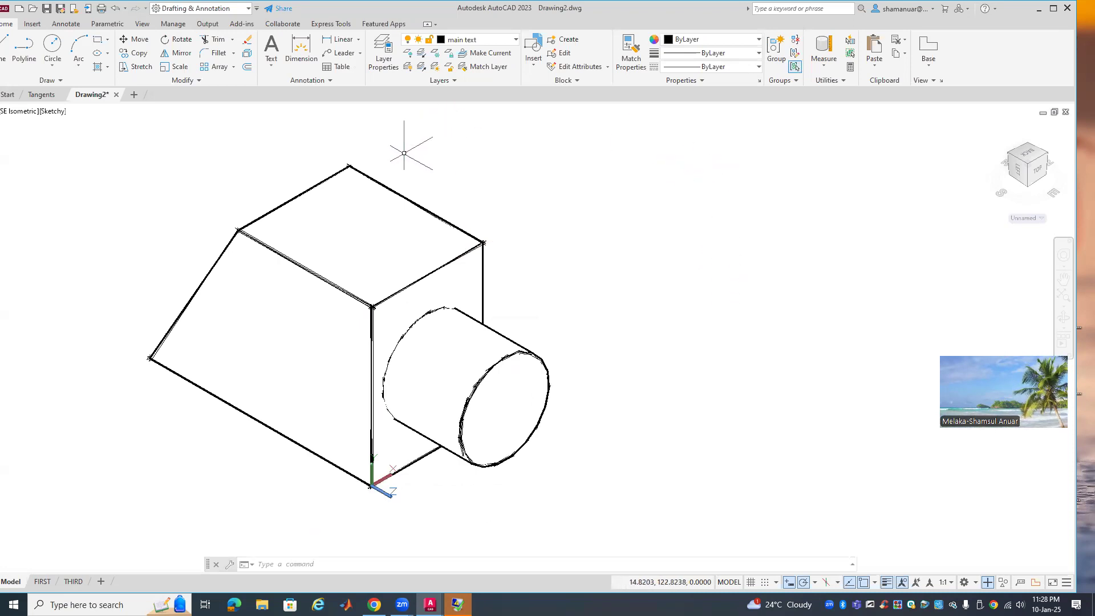
pyautogui.write('L')
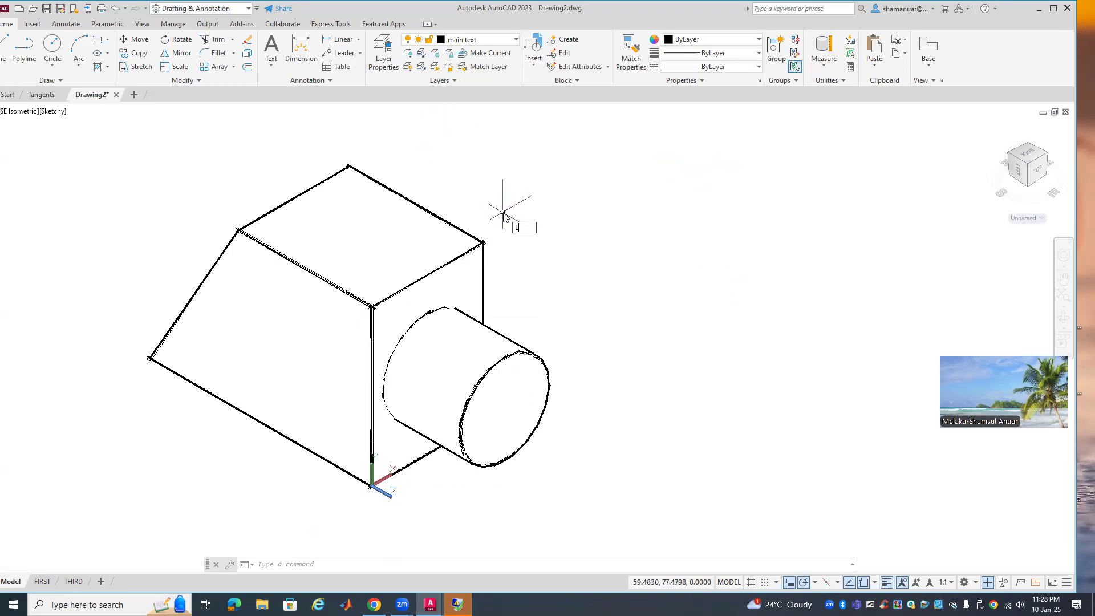
pyautogui.write('IST')
pyautogui.press('Return')
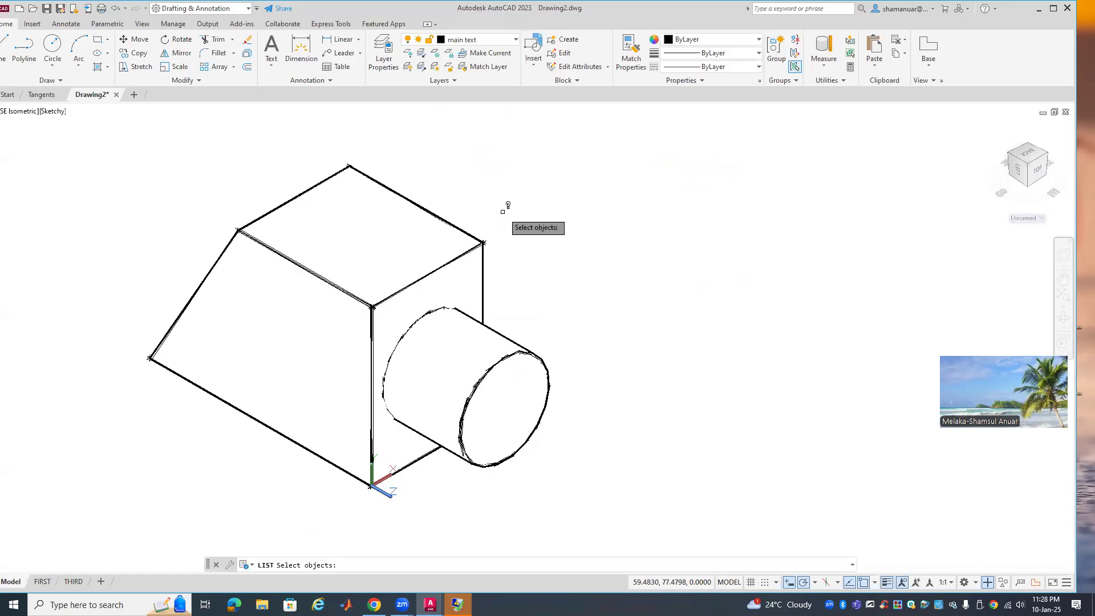
pyautogui.click(469, 249)
pyautogui.press('Return')
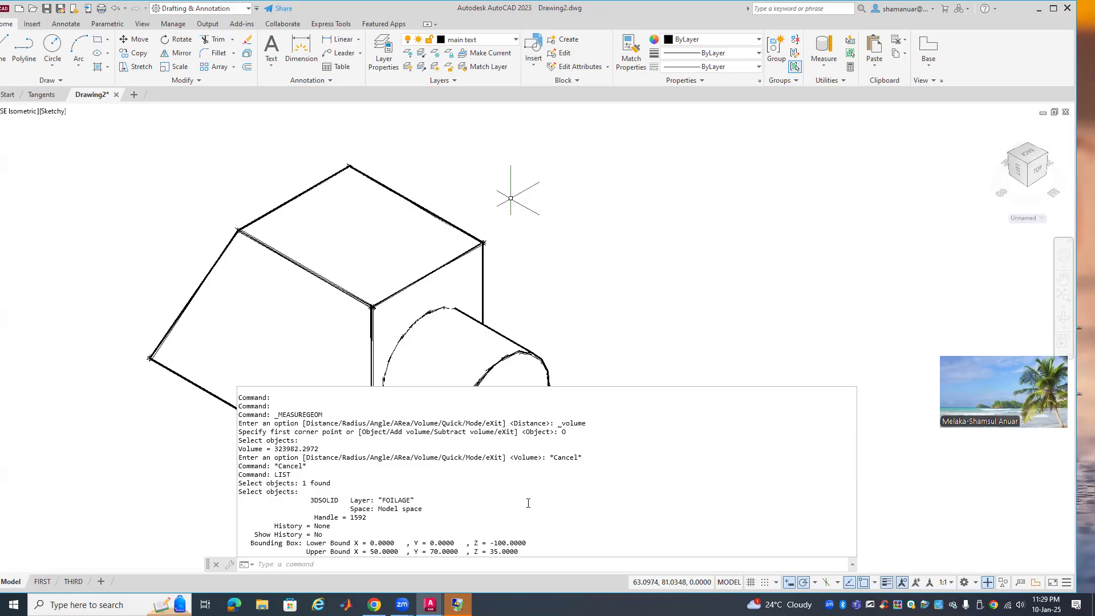
pyautogui.scroll(1, 445, 537)
pyautogui.scroll(-1, 446, 537)
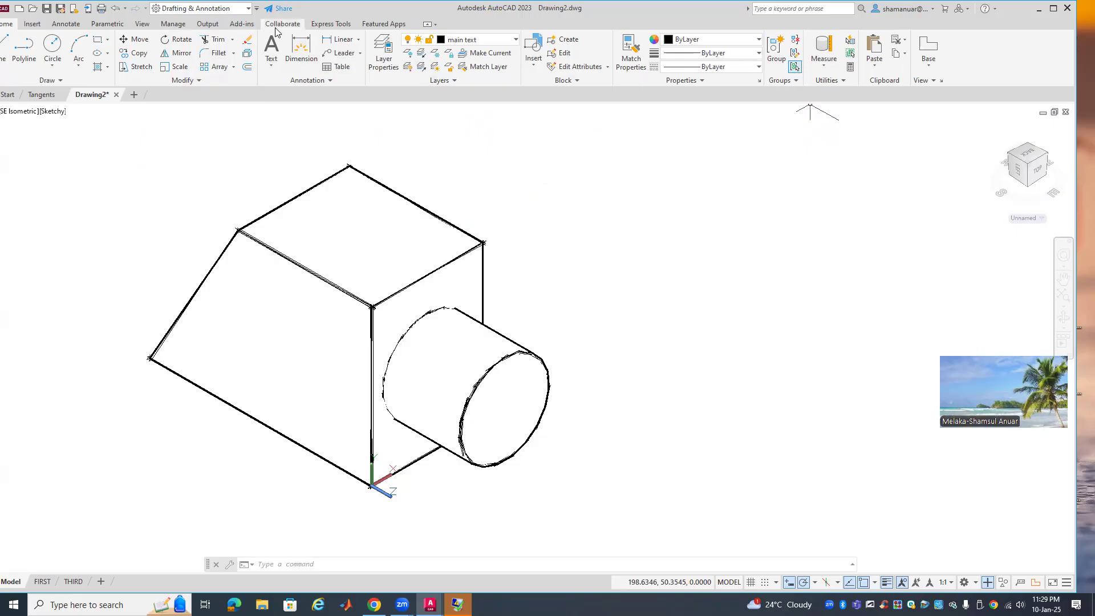
# Switch back to the 3D Modeling workspace and maximize the AutoCAD window
pyautogui.click(248, 8)
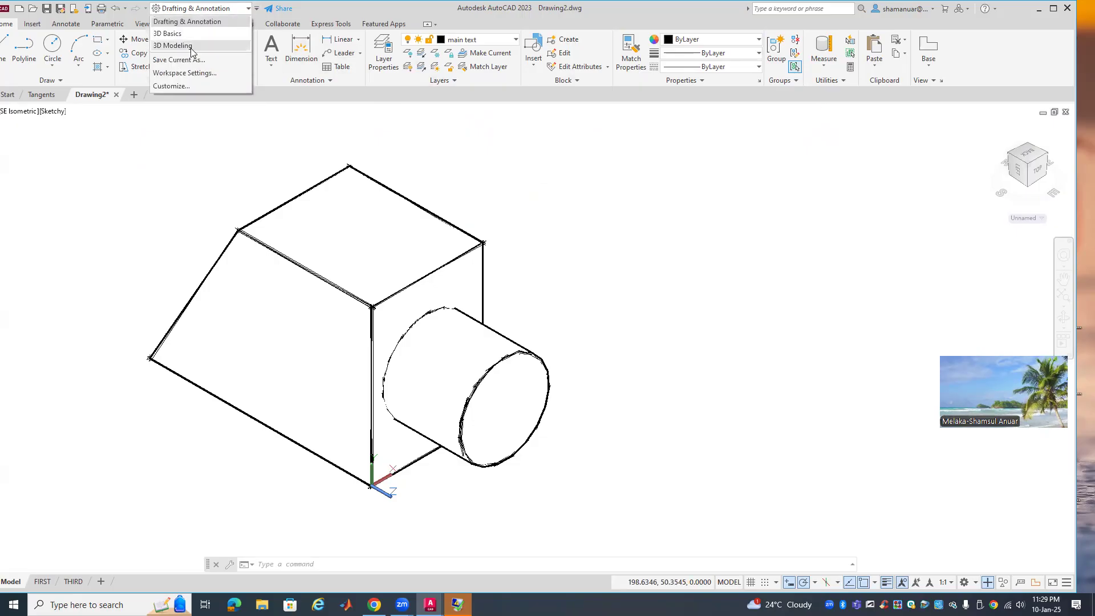
pyautogui.click(192, 47)
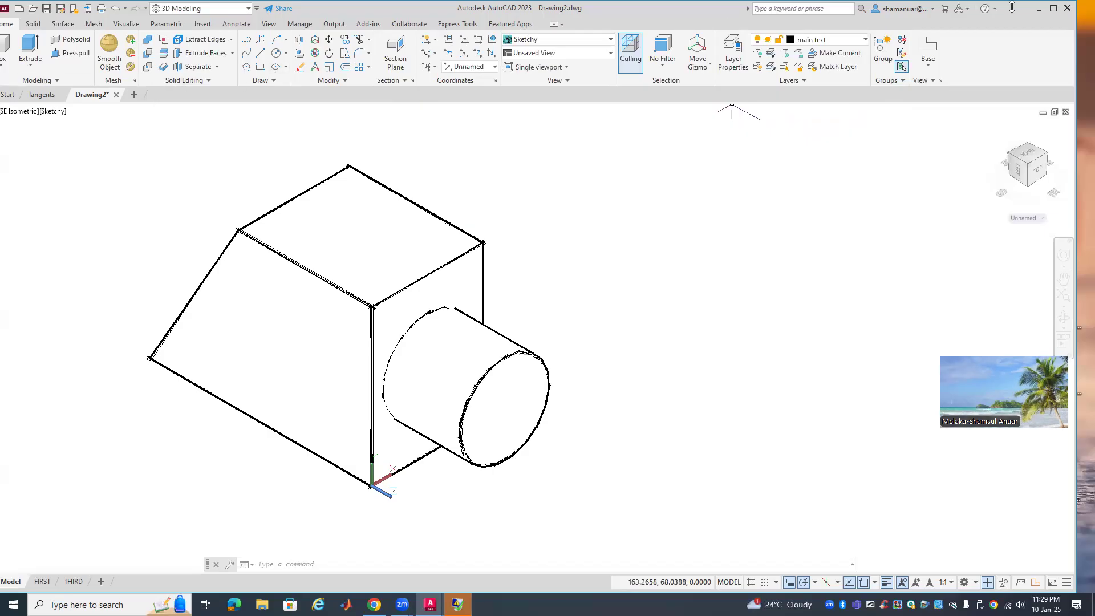
pyautogui.click(1053, 11)
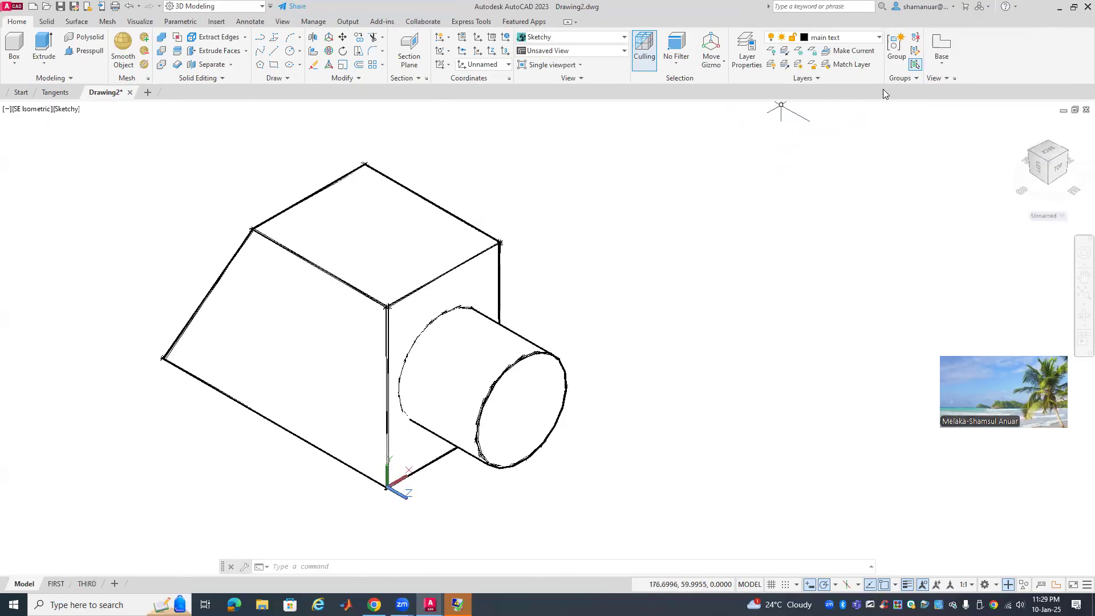
pyautogui.click(900, 78)
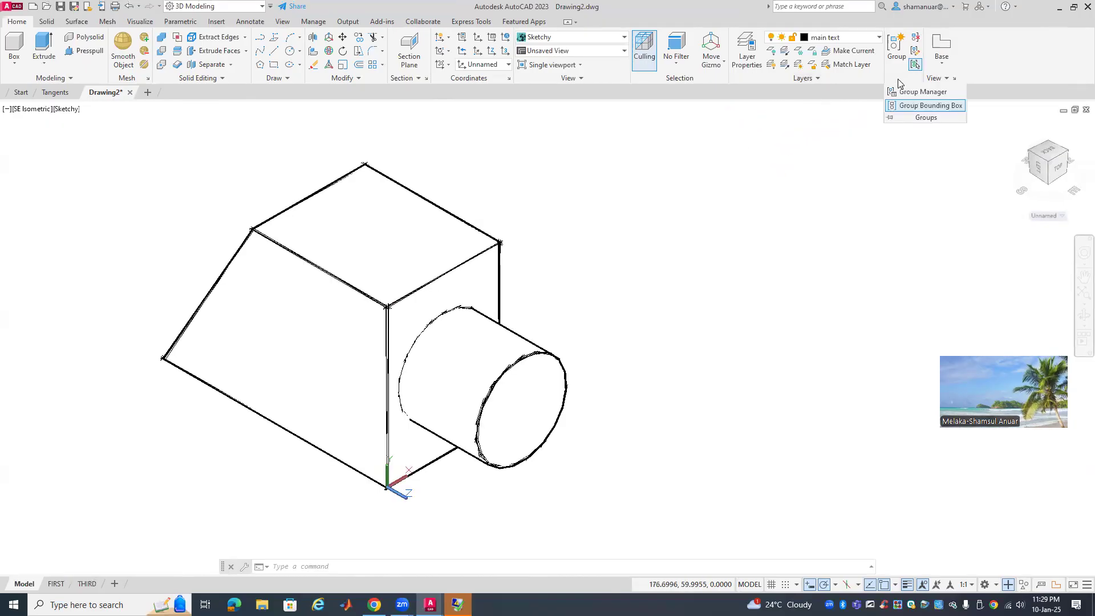
pyautogui.click(938, 81)
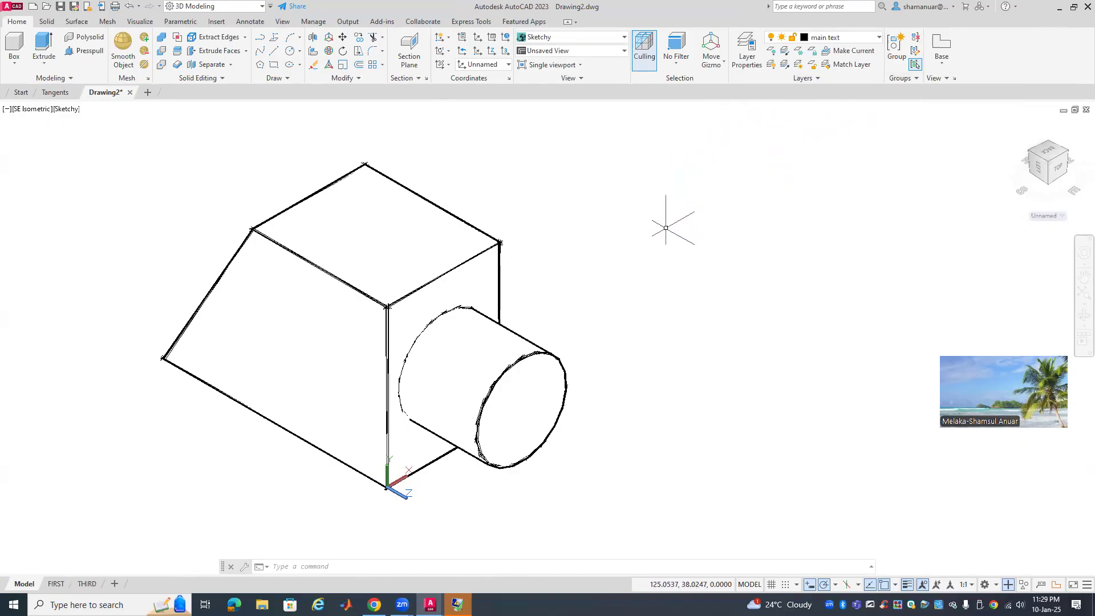
pyautogui.click(341, 568)
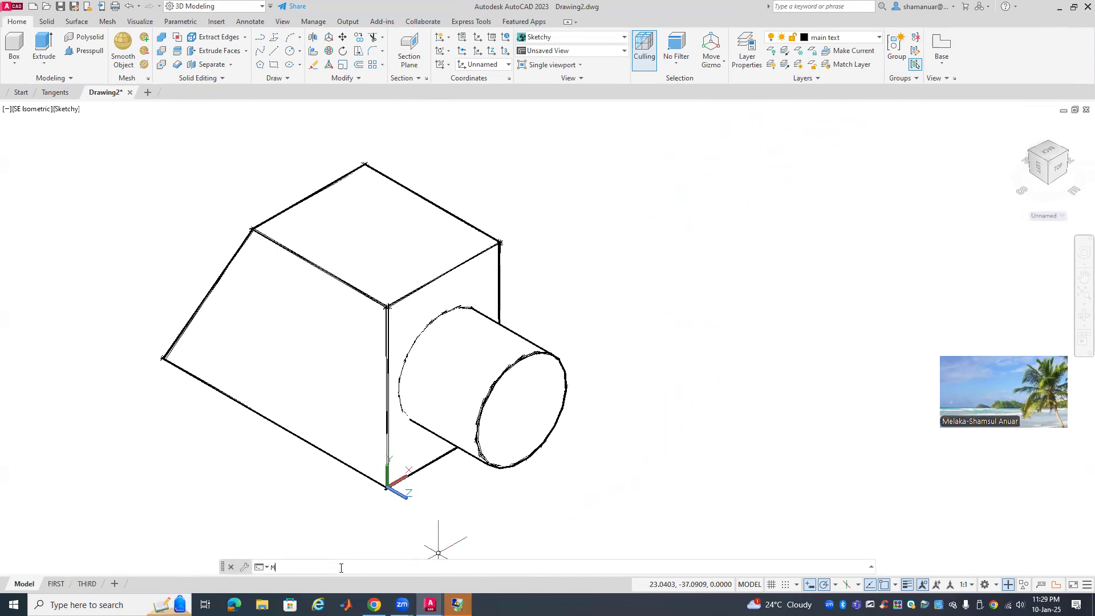
# Measure the solid with MEASUREGEOM Volume > Object, reading 323982.2972
pyautogui.write('MEAS')
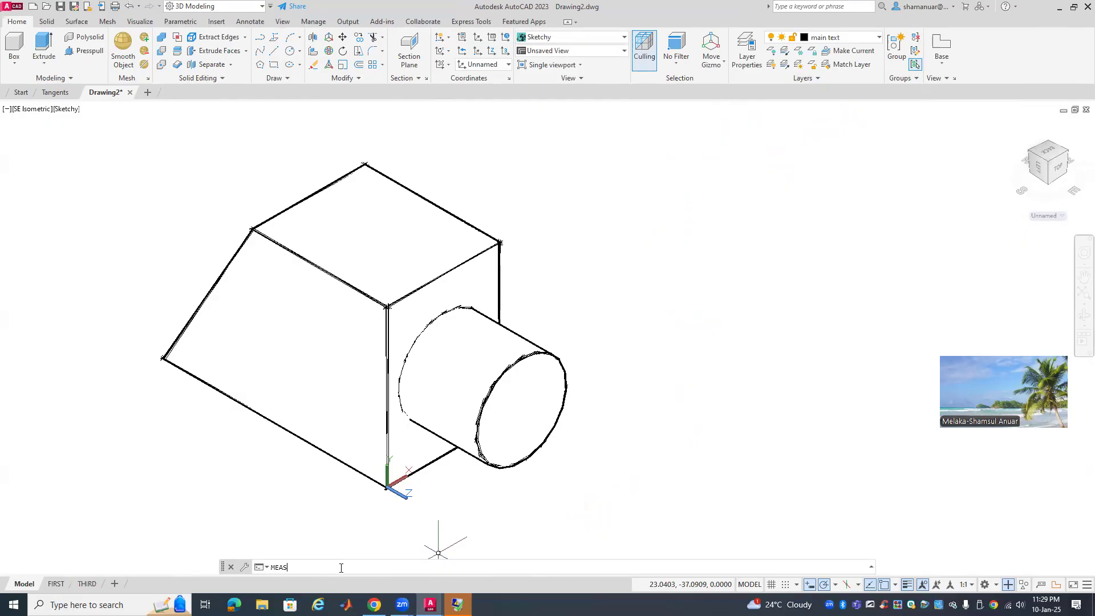
pyautogui.write('URE')
pyautogui.press('Return')
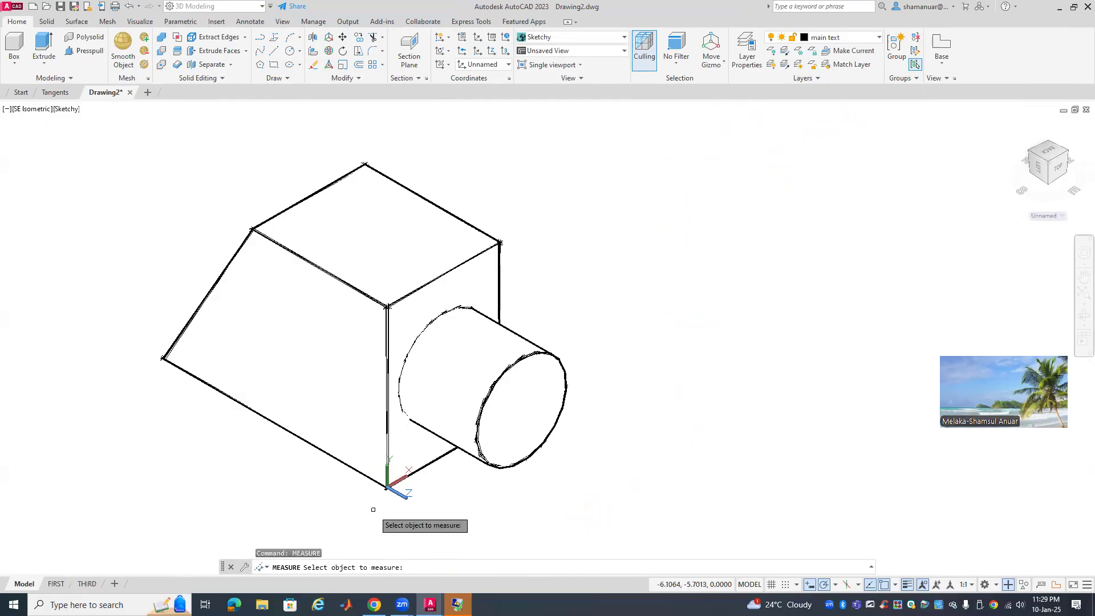
pyautogui.click(366, 474)
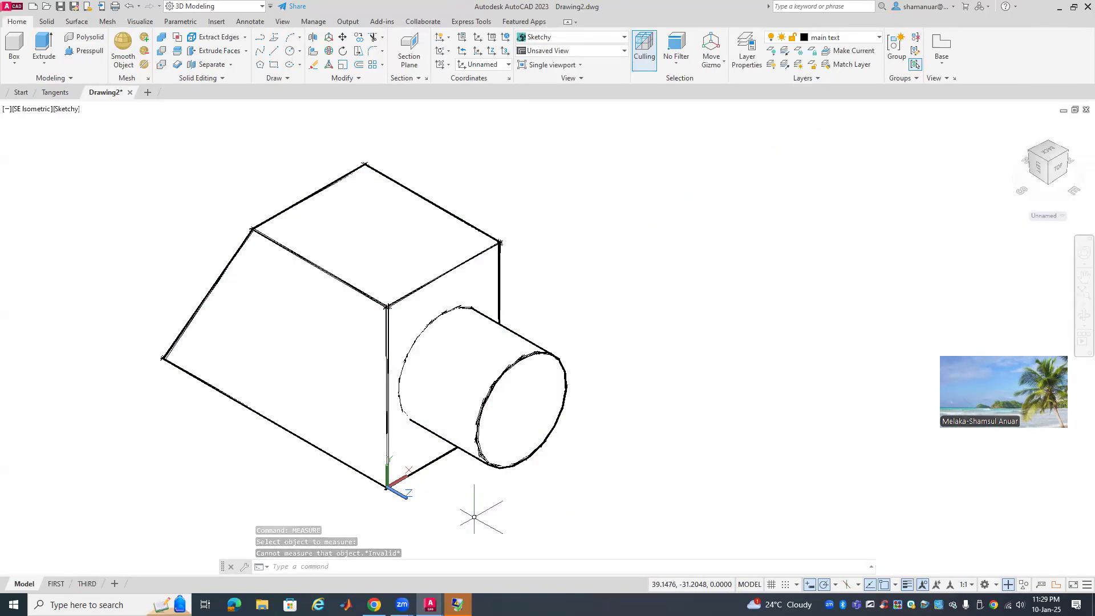
pyautogui.write('MEA')
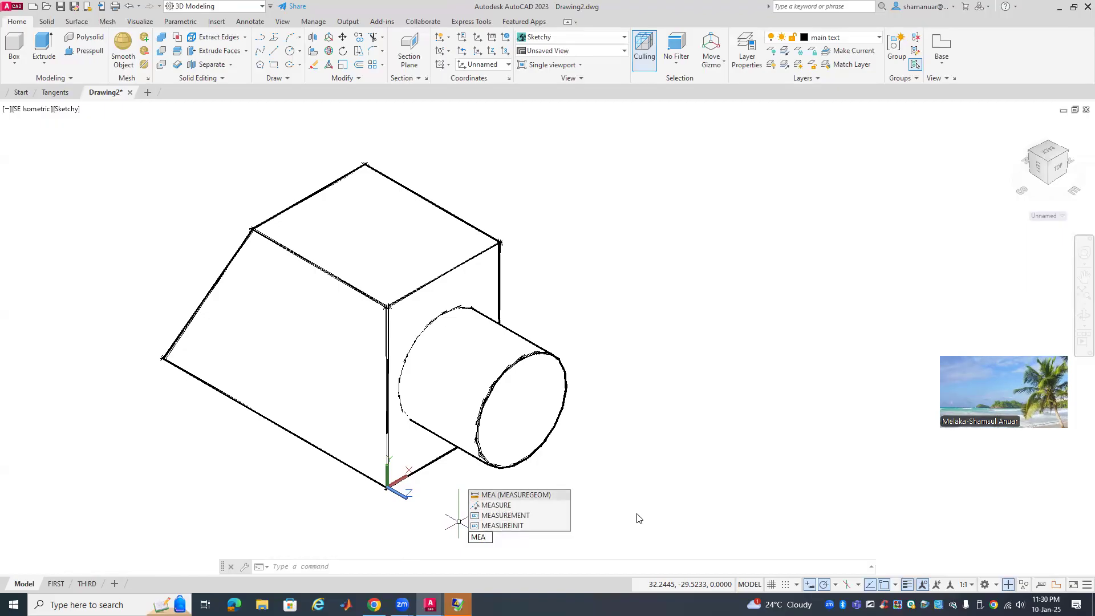
pyautogui.click(544, 495)
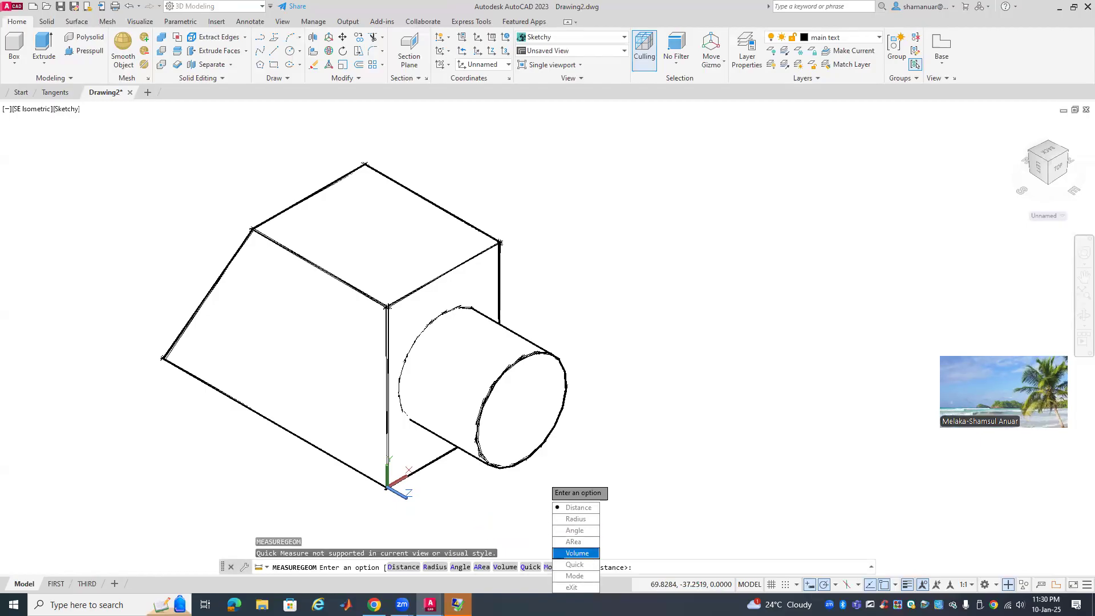
pyautogui.click(577, 553)
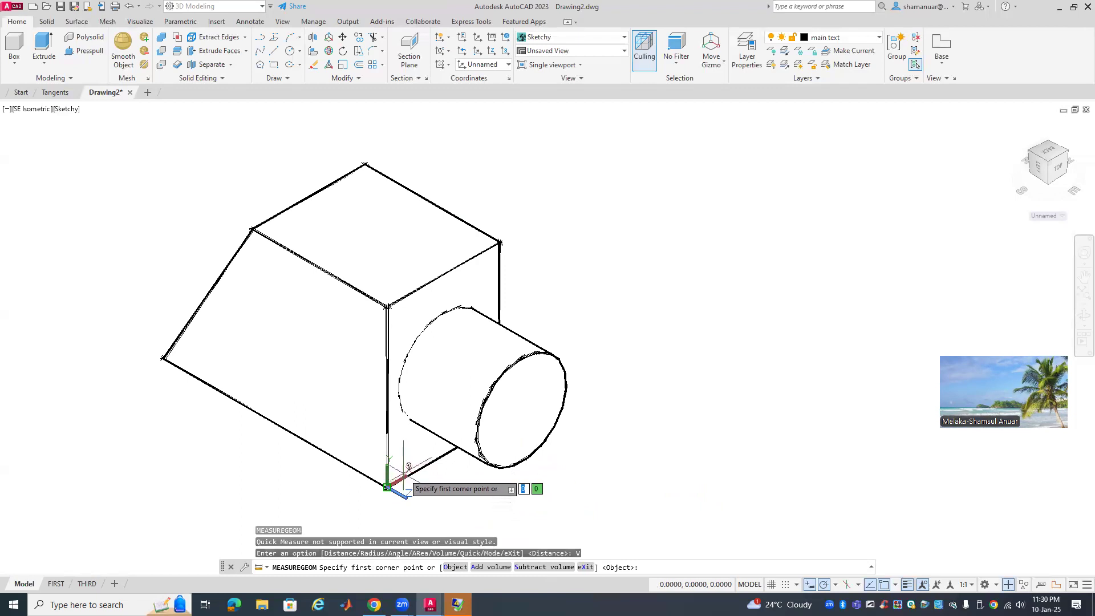
pyautogui.click(455, 567)
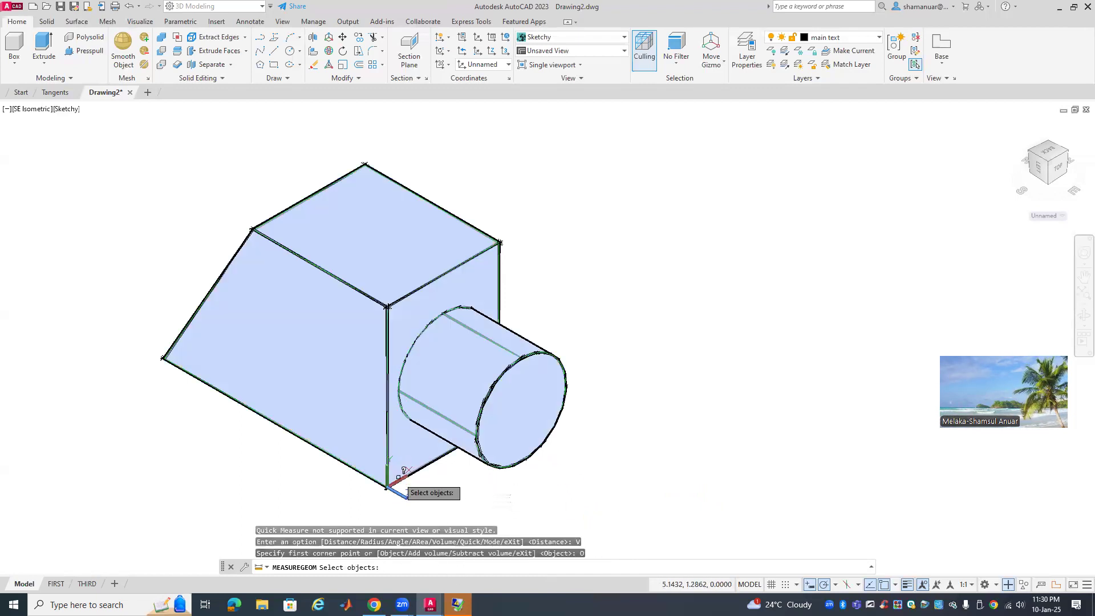
pyautogui.click(399, 477)
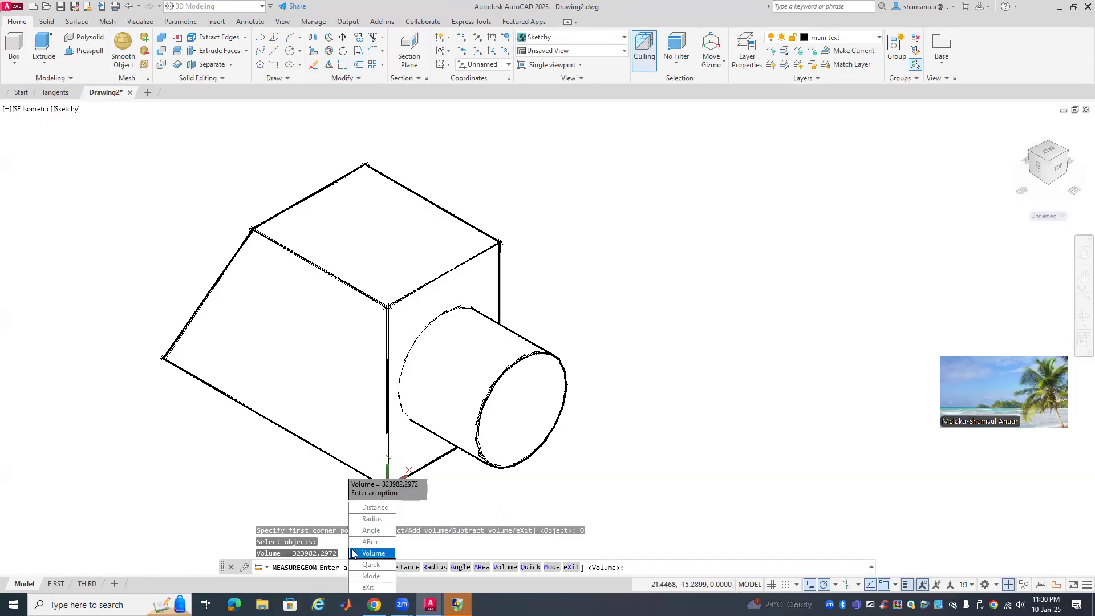
pyautogui.press('Escape')
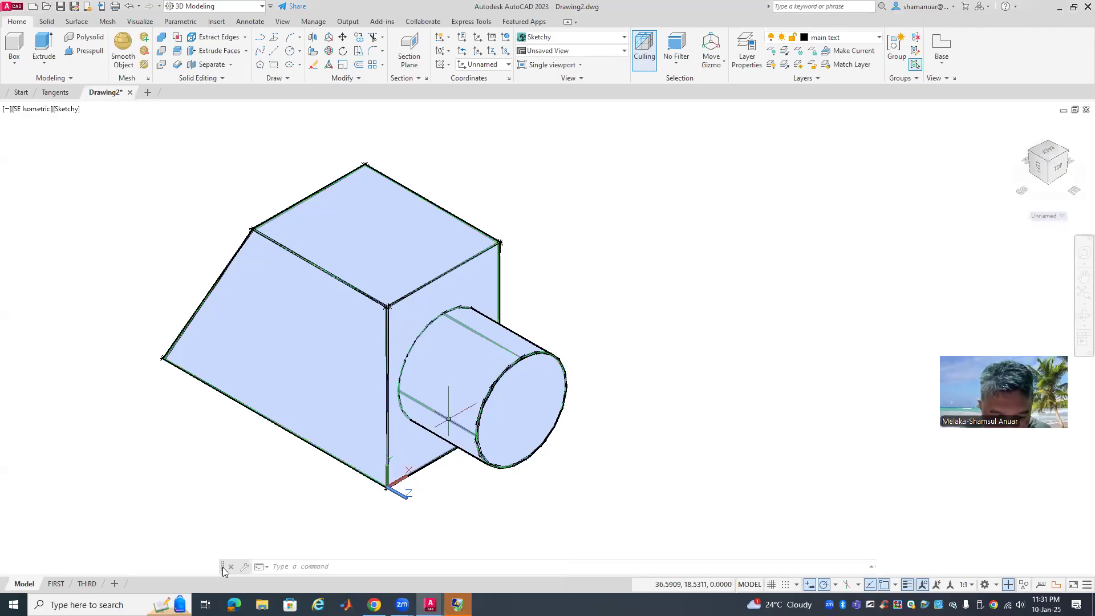
# Dock the command line and switch to the THIRD layout
pyautogui.moveTo(222, 567); pyautogui.dragTo(218, 574)
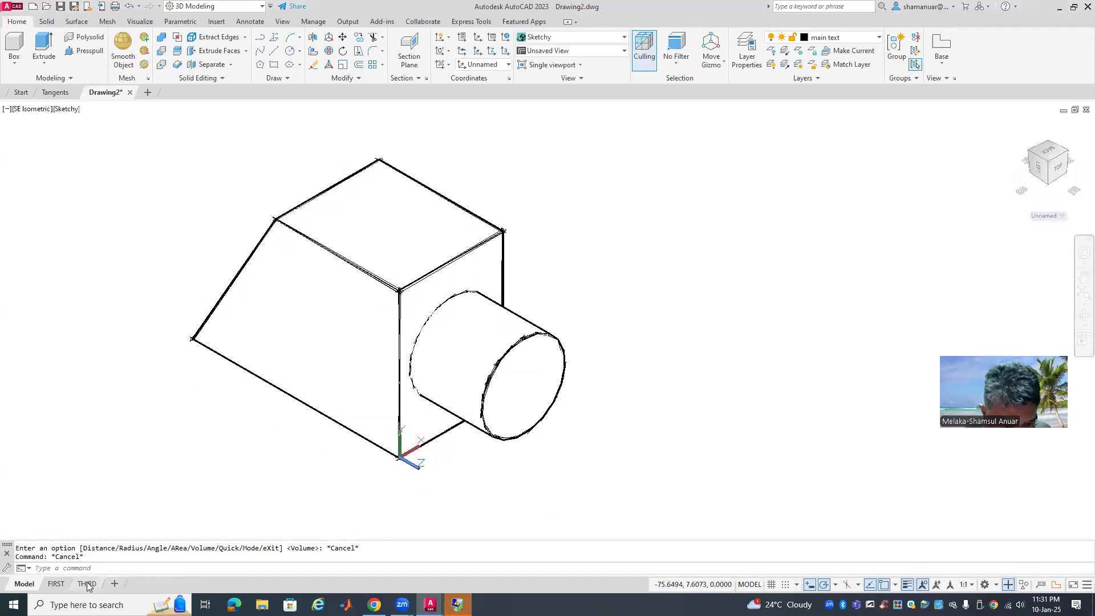
pyautogui.moveTo(88, 587)
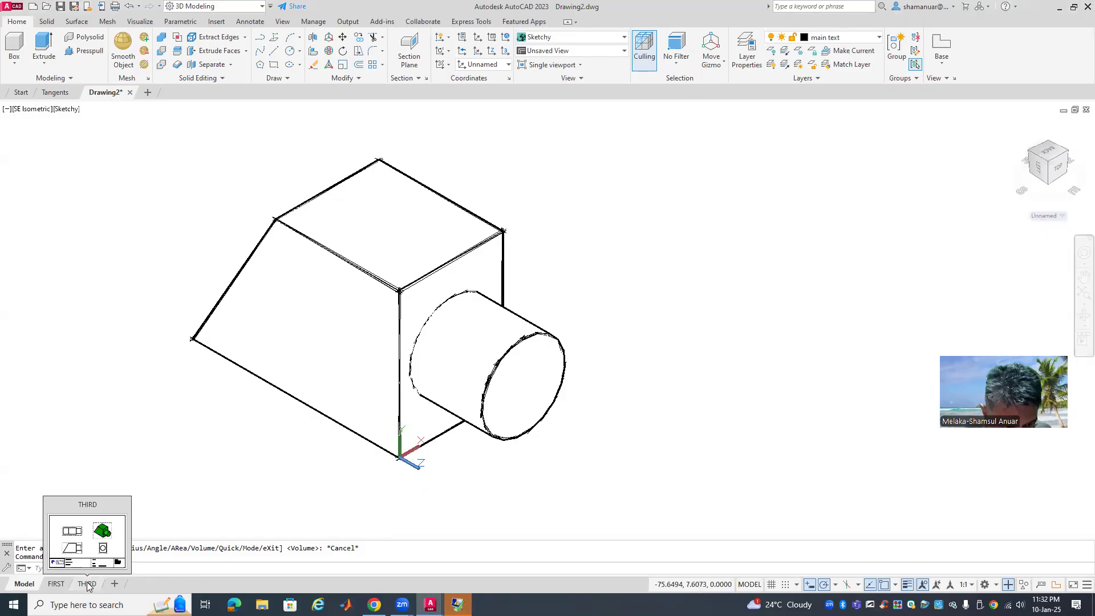
pyautogui.click(87, 585)
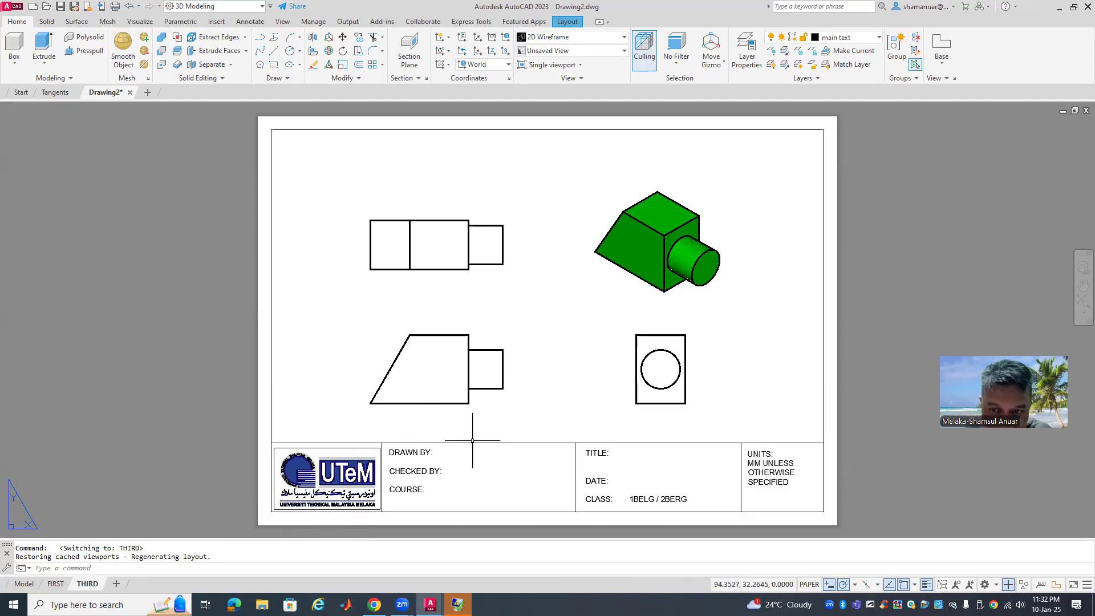
# Erase the green isometric drawing view from the sheet
pyautogui.click(666, 327)
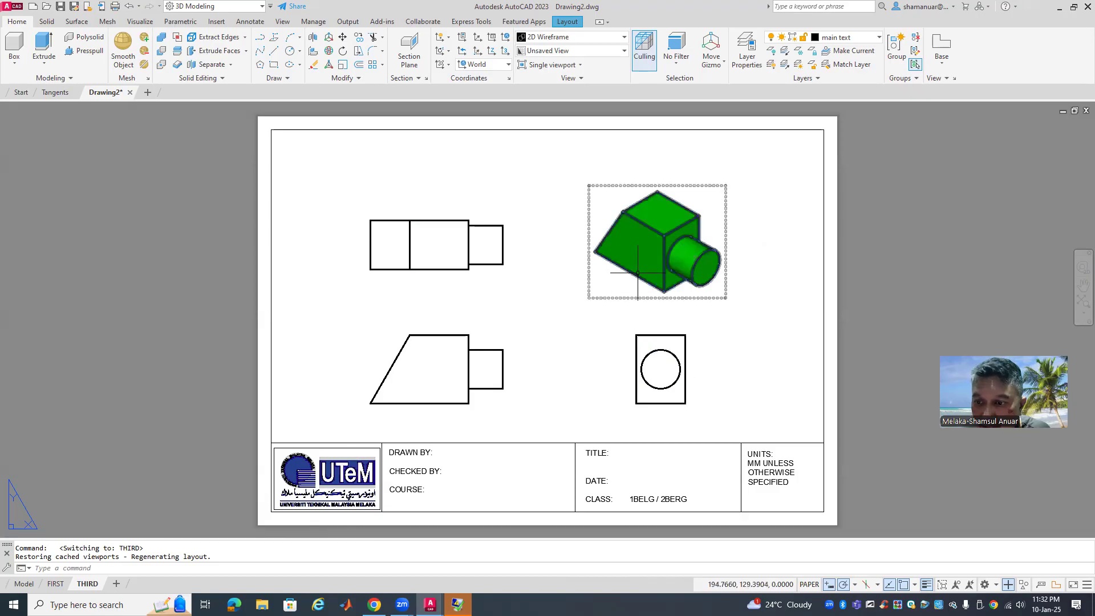
pyautogui.click(632, 297)
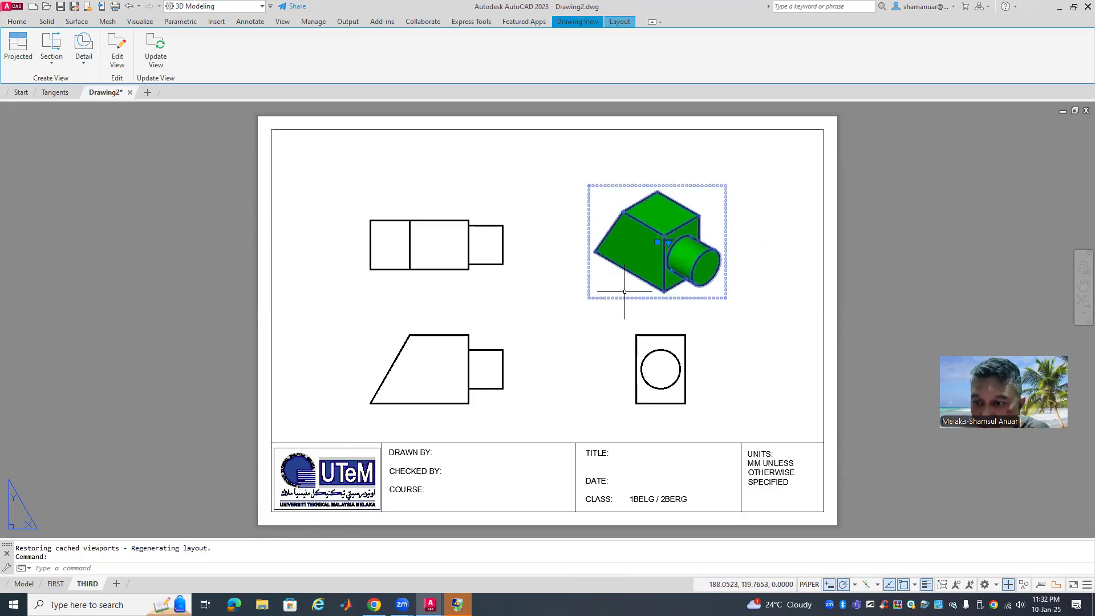
pyautogui.rightClick(622, 296)
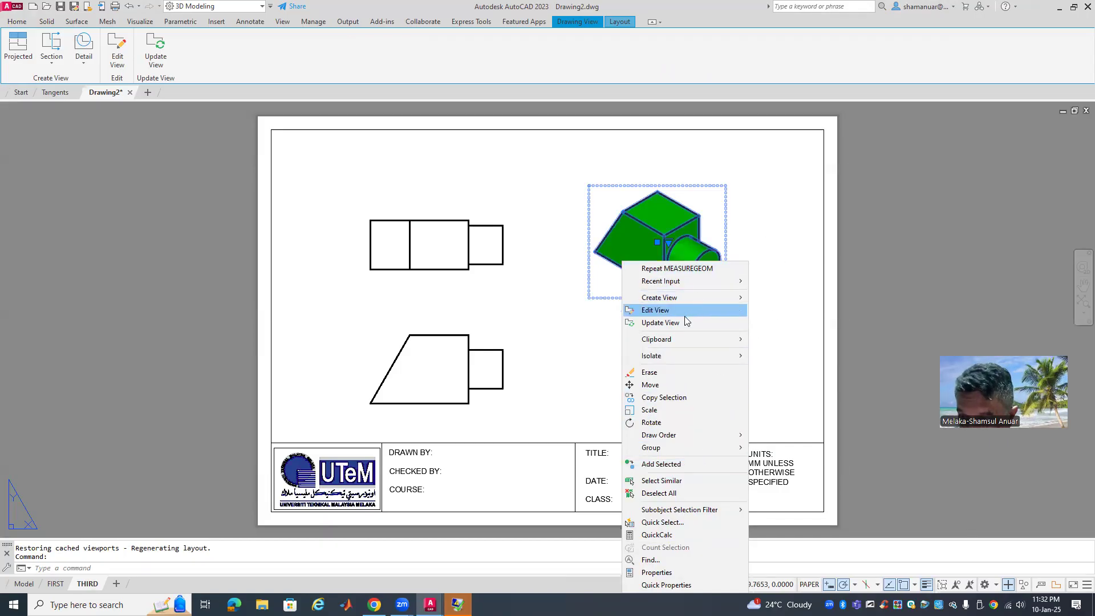
pyautogui.click(665, 372)
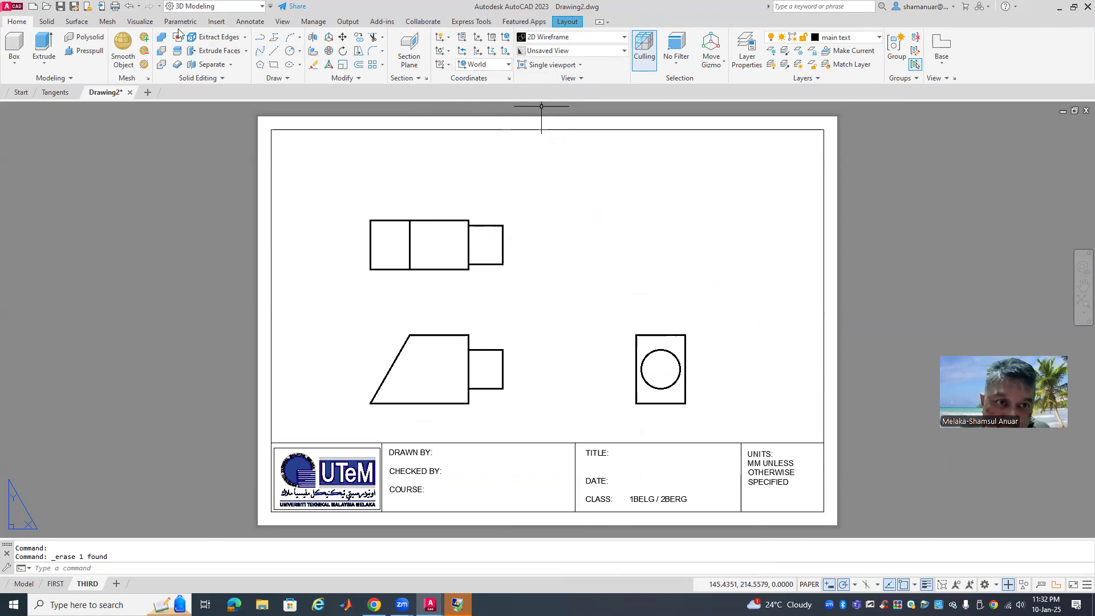
pyautogui.click(239, 23)
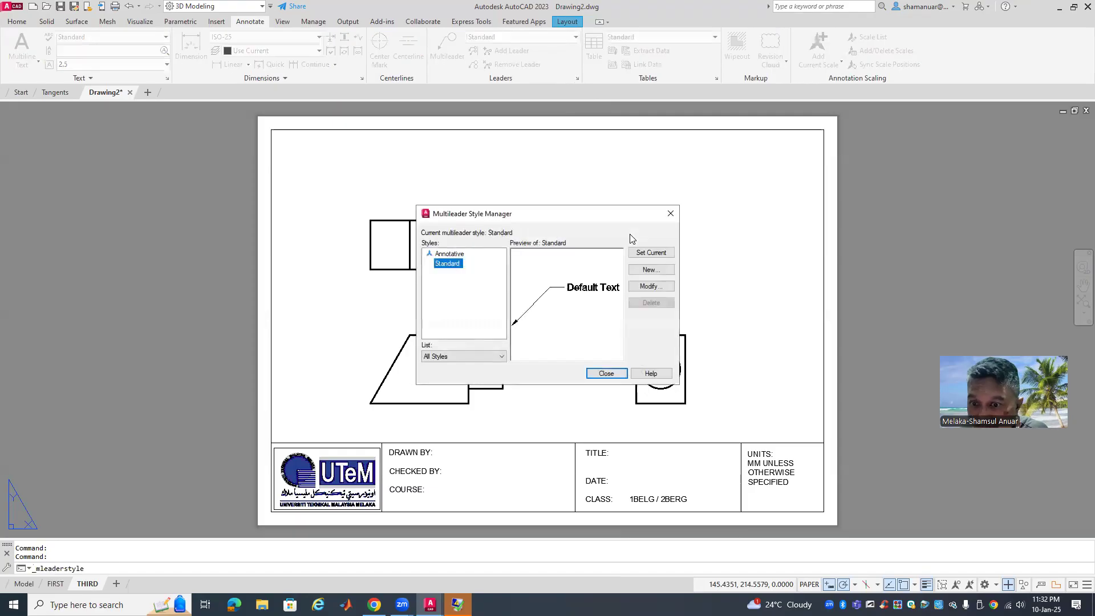
# Set the Standard multileader style's content to Block using the Circle source block
pyautogui.click(652, 287)
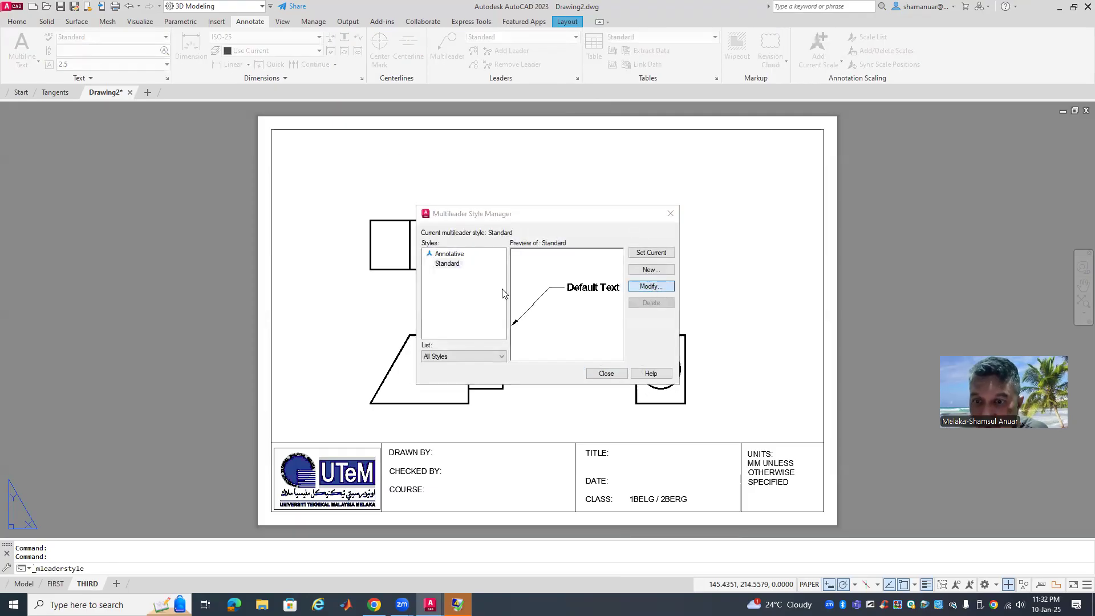
pyautogui.click(494, 183)
pyautogui.click(516, 199)
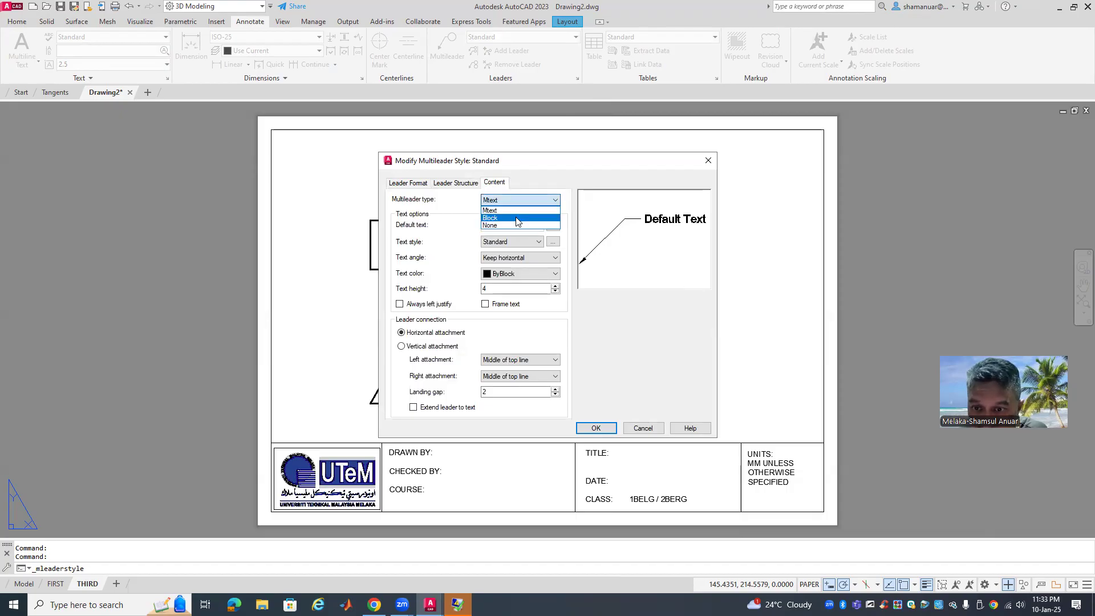
pyautogui.click(518, 218)
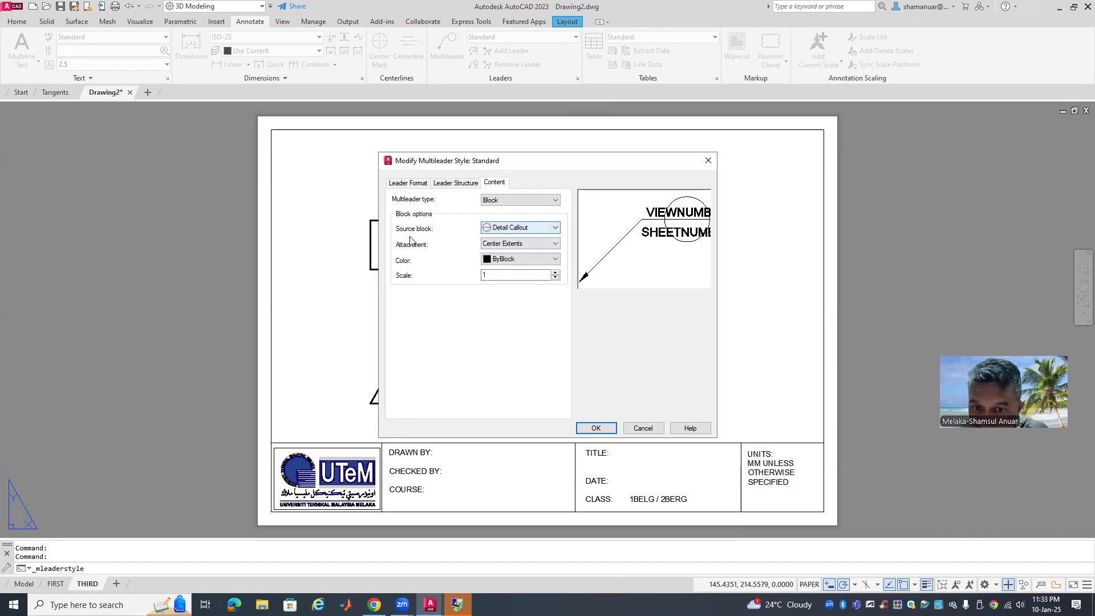
pyautogui.click(530, 228)
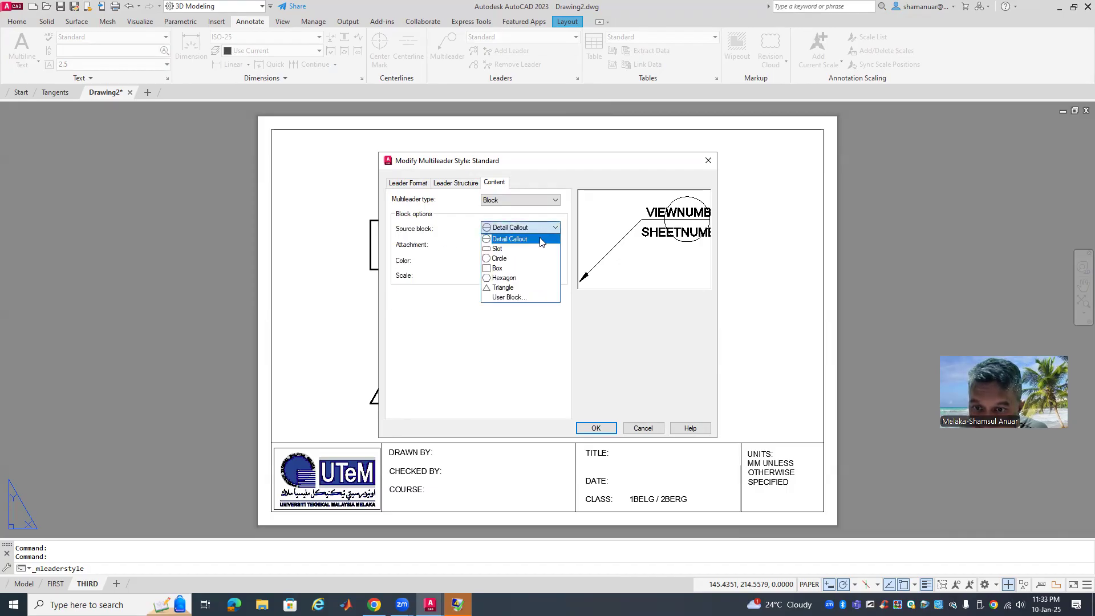
pyautogui.click(521, 260)
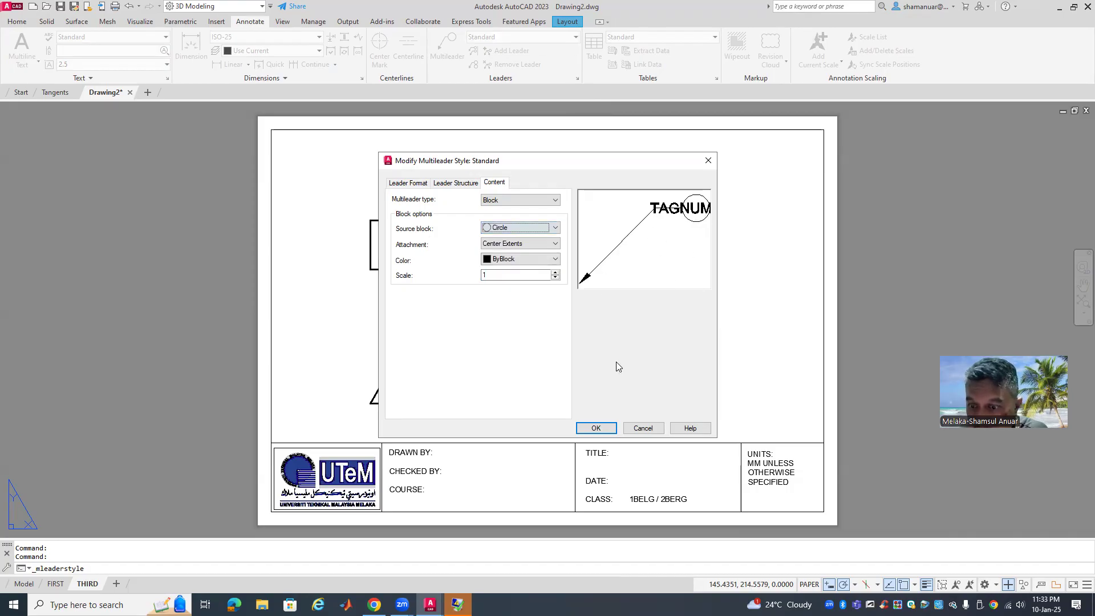
pyautogui.click(596, 428)
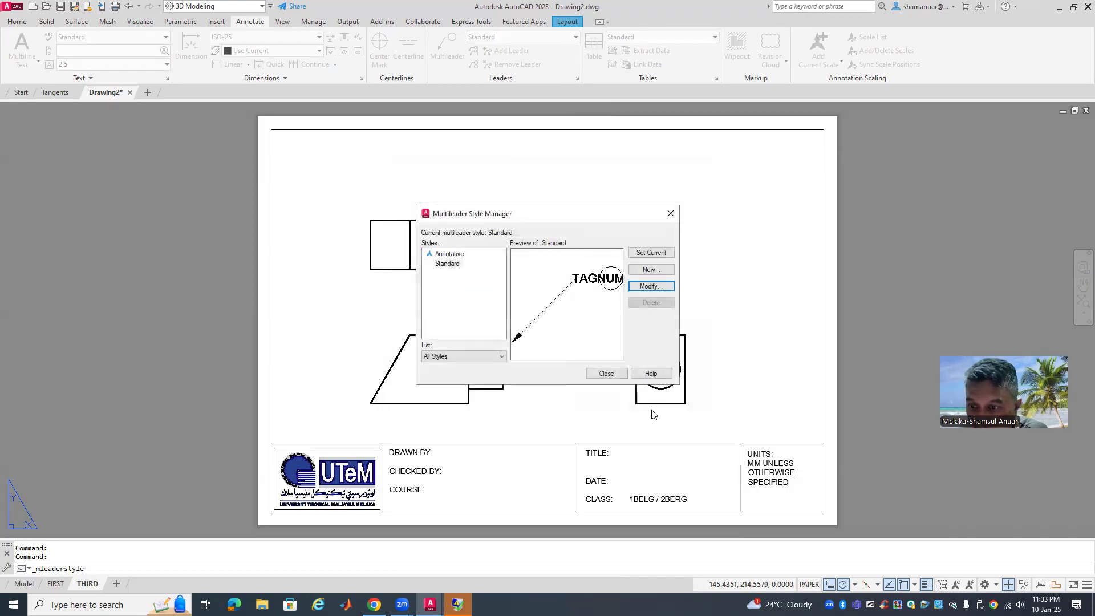
pyautogui.click(599, 374)
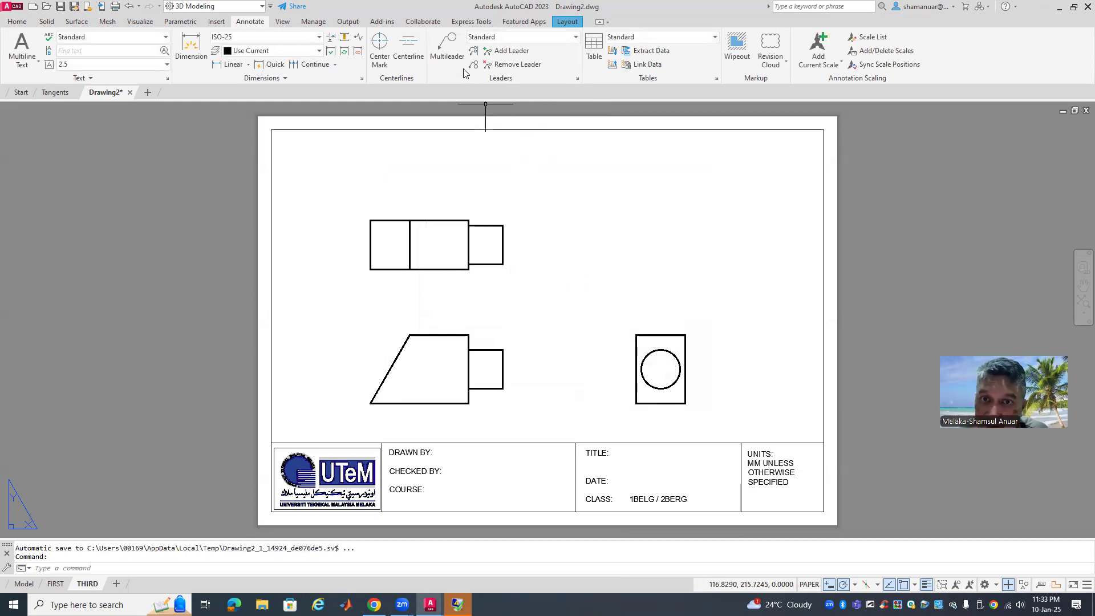
# Add circular balloons 1 and 2 pointing to the upper view and the trapezoid view
pyautogui.click(447, 48)
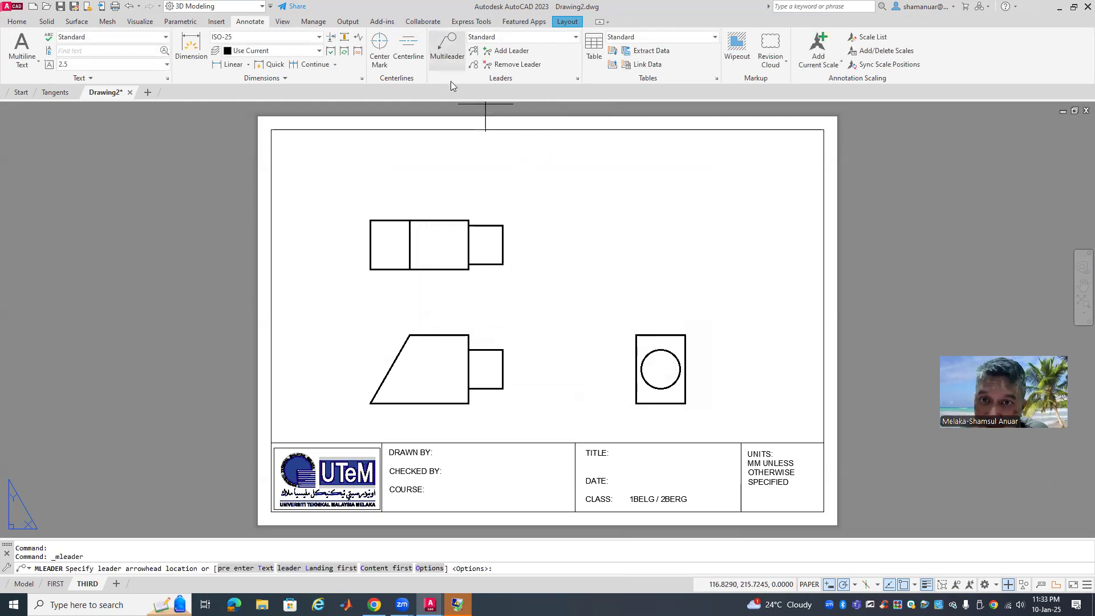
pyautogui.click(503, 225)
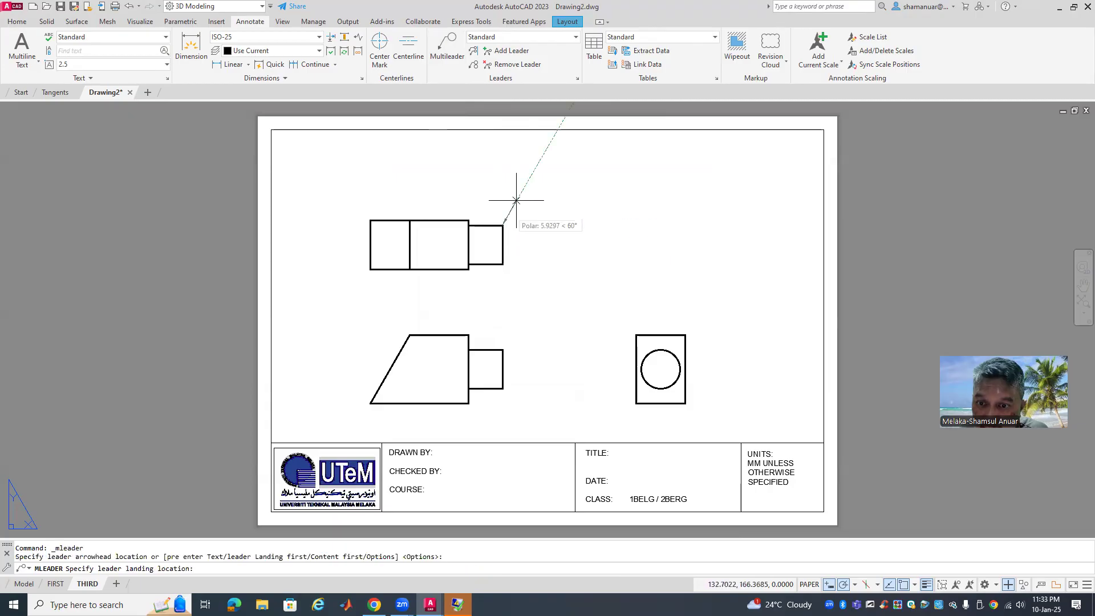
pyautogui.click(525, 184)
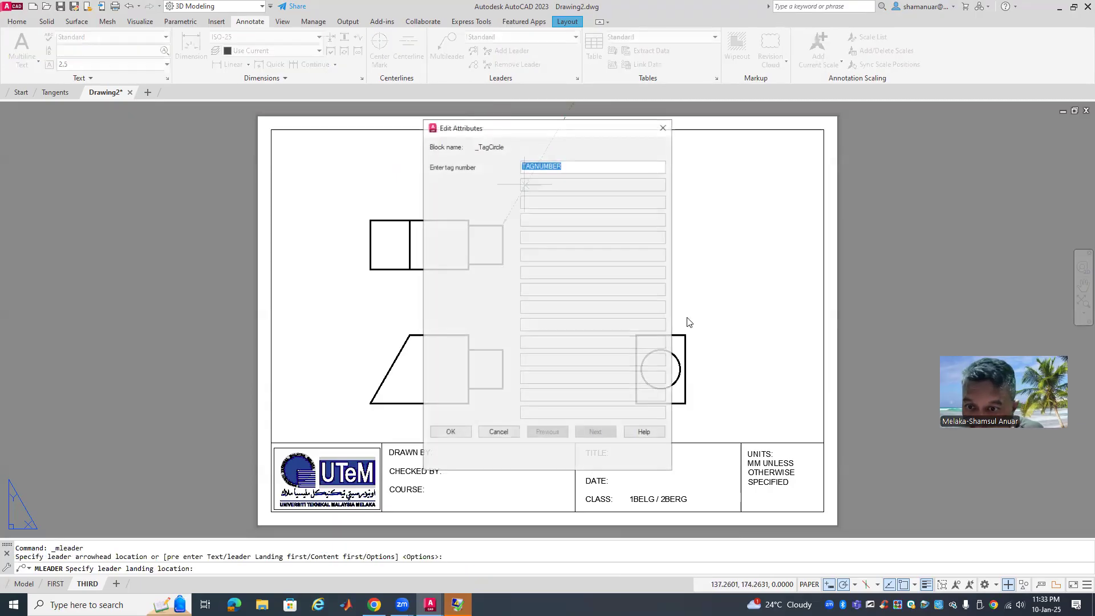
pyautogui.write('1')
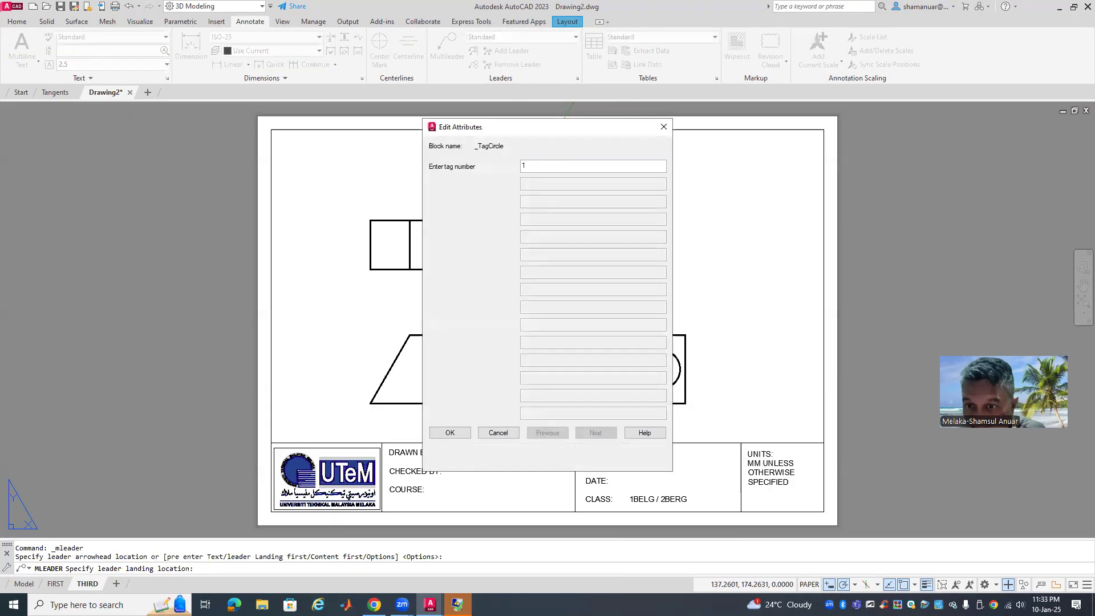
pyautogui.click(450, 432)
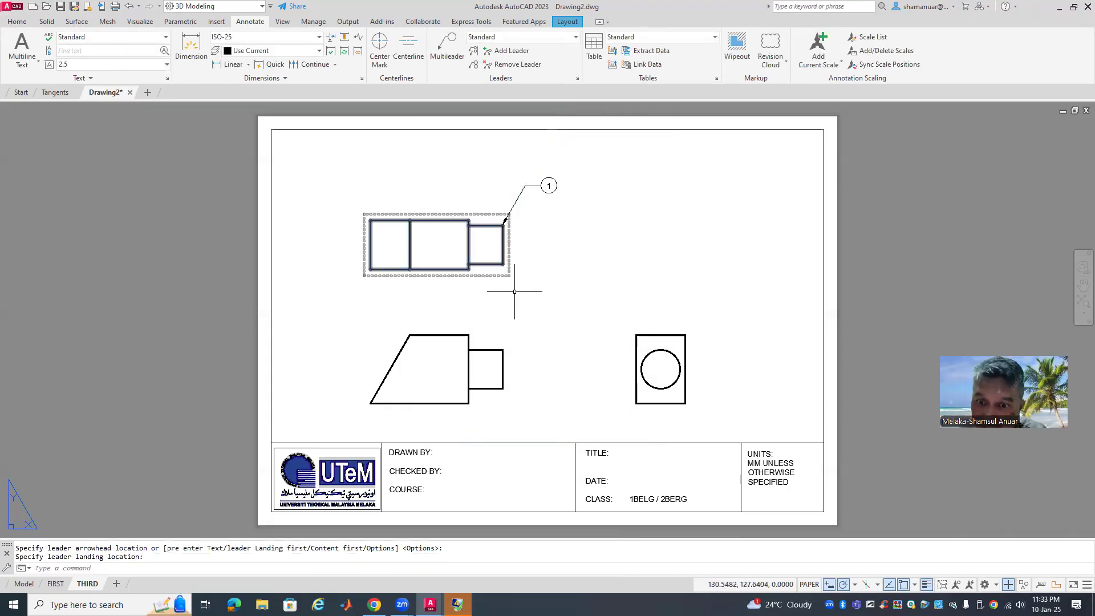
pyautogui.click(447, 46)
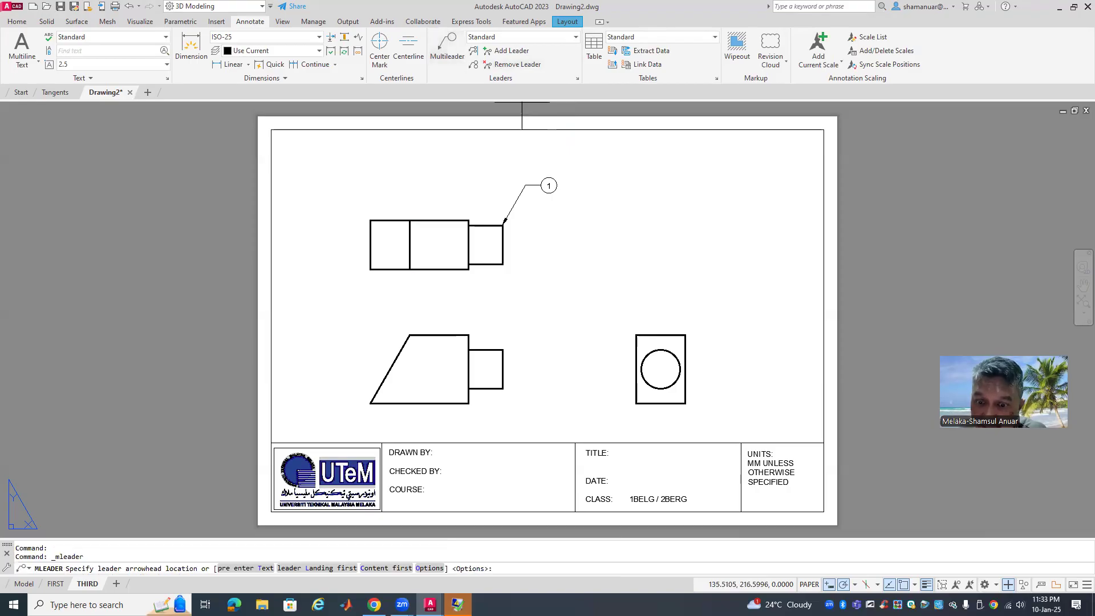
pyautogui.click(469, 334)
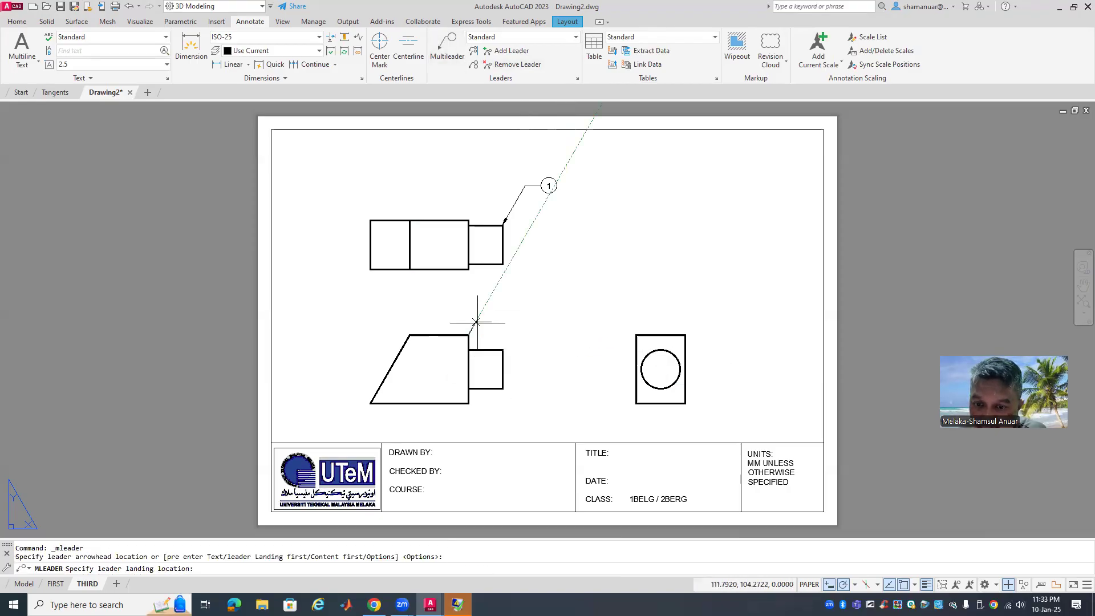
pyautogui.click(507, 294)
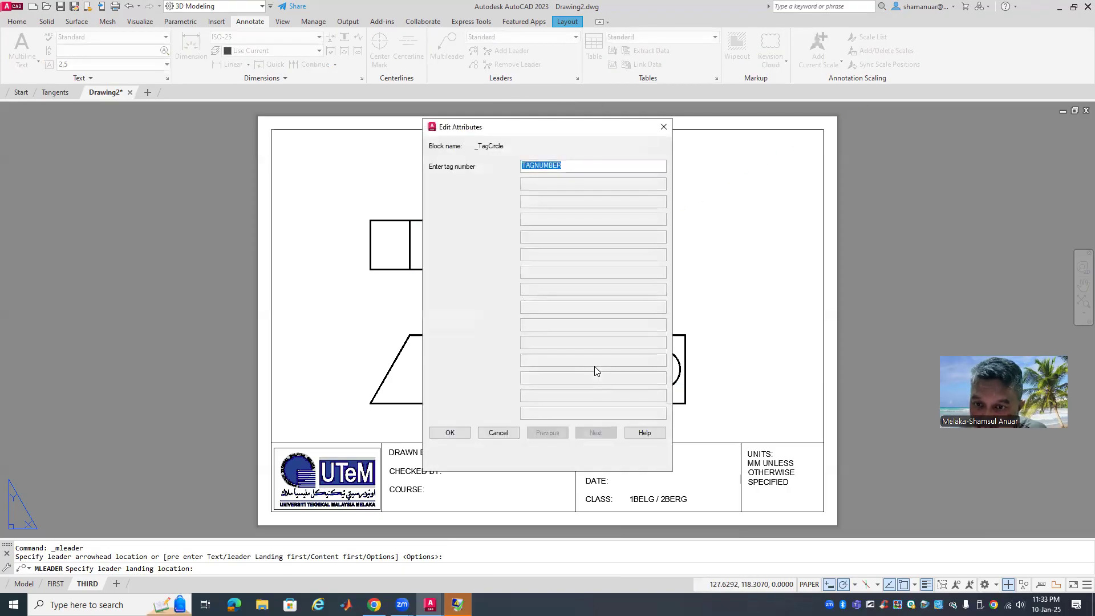
pyautogui.write('2')
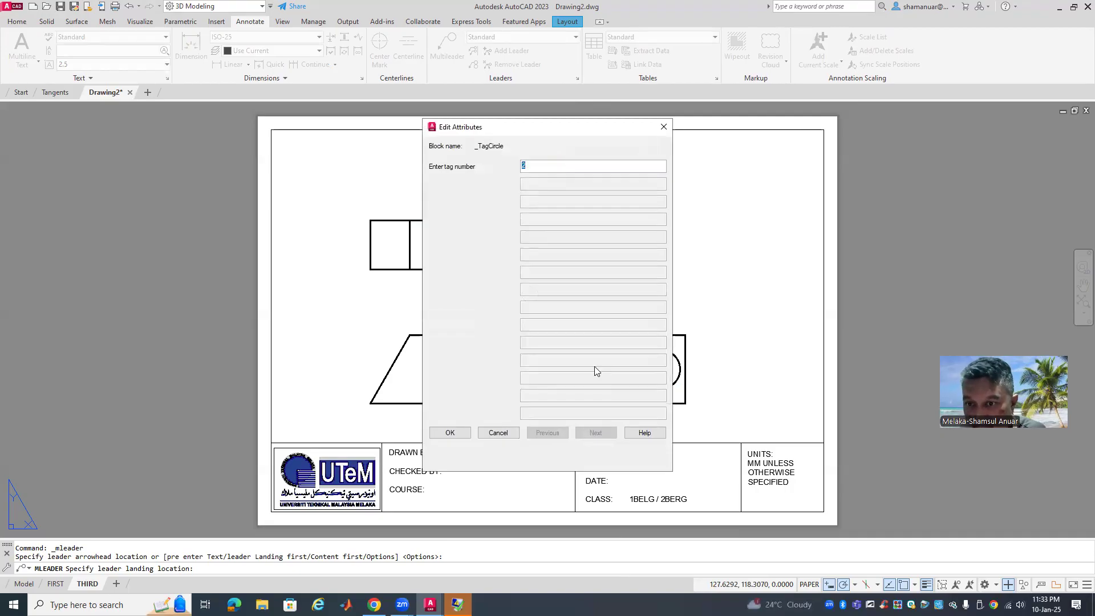
pyautogui.click(466, 437)
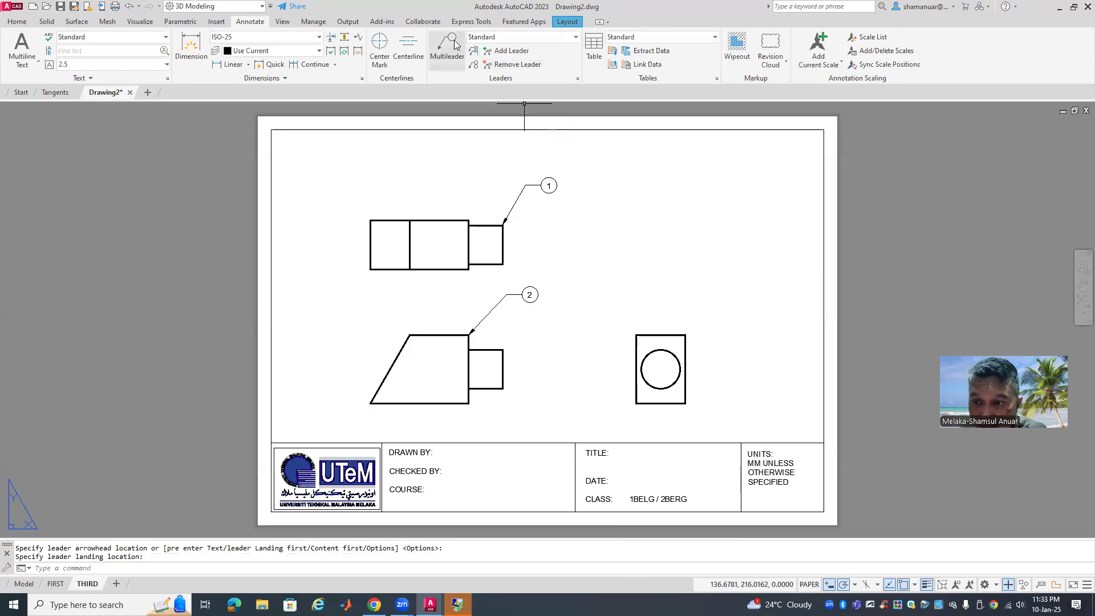
# Add balloon 3 pointing to the corner of the square right-hand view
pyautogui.click(456, 47)
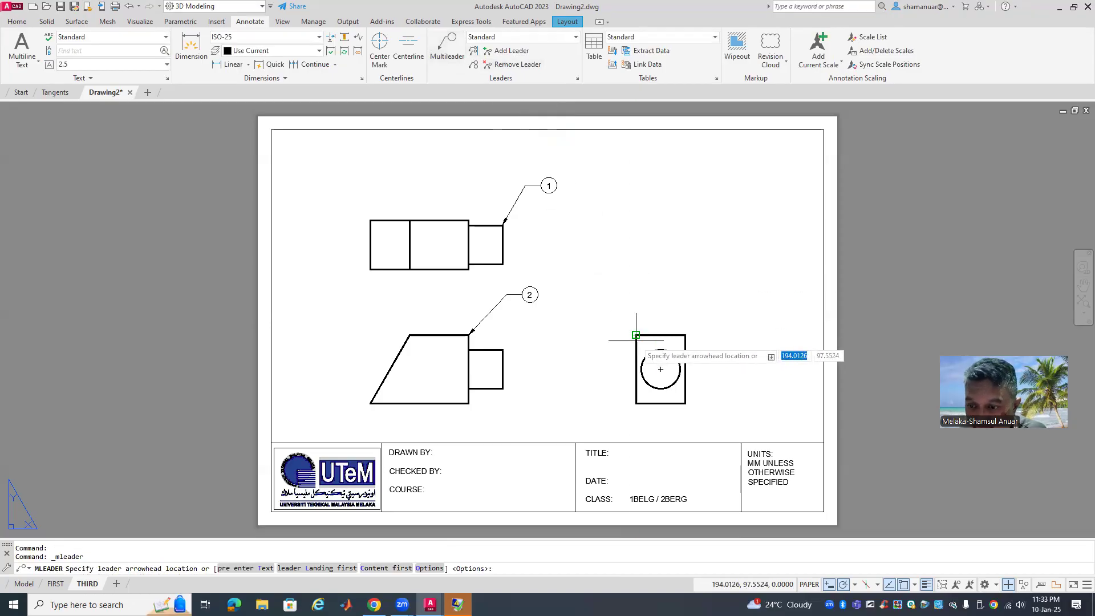
pyautogui.click(636, 334)
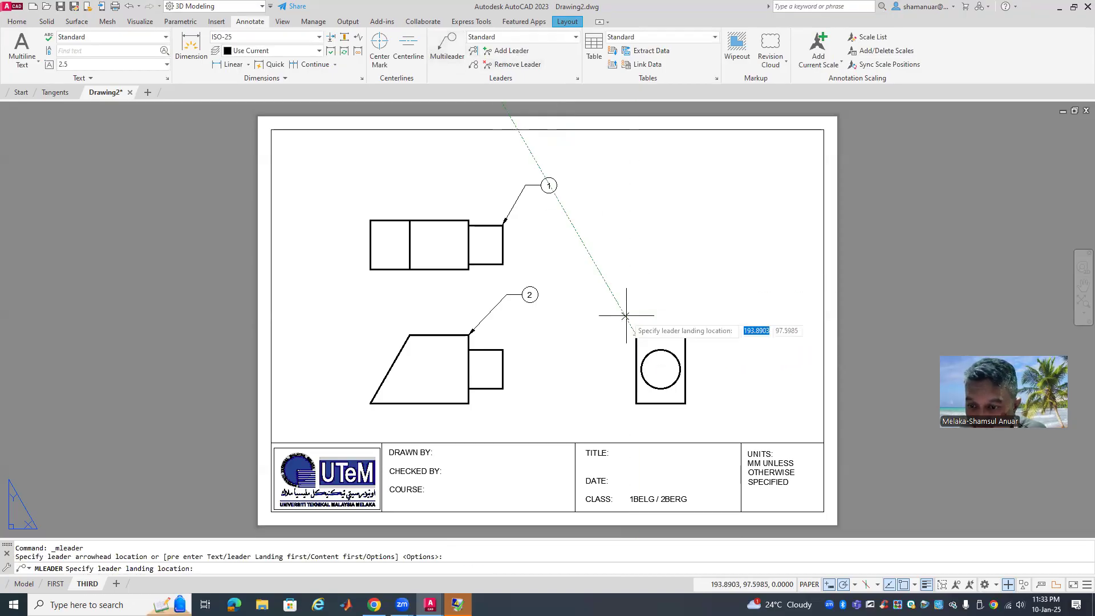
pyautogui.click(609, 284)
pyautogui.write('3')
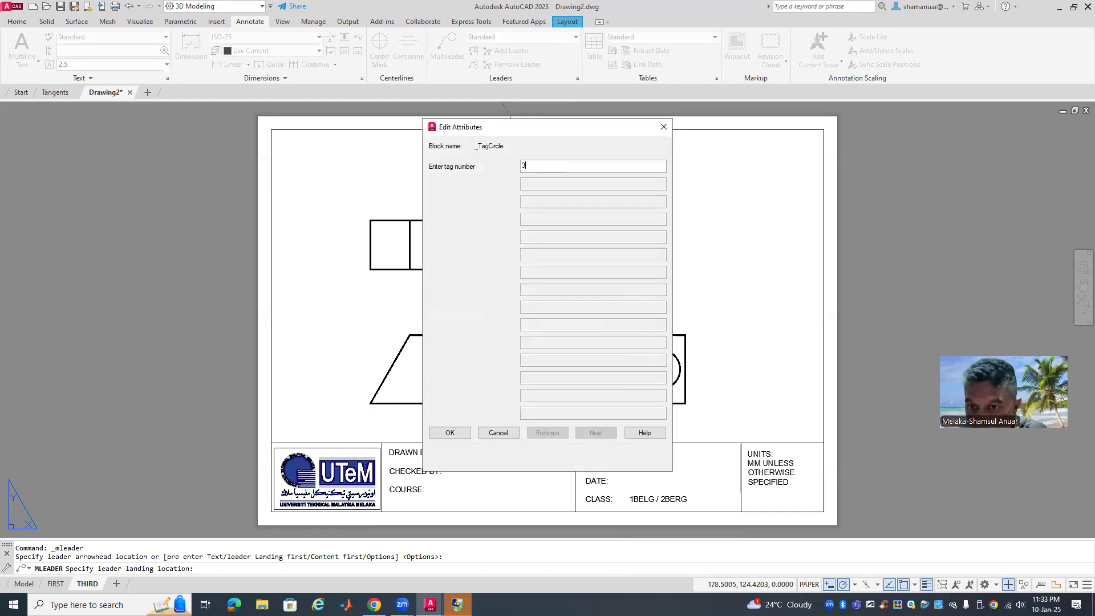
pyautogui.click(448, 432)
pyautogui.press('Escape')
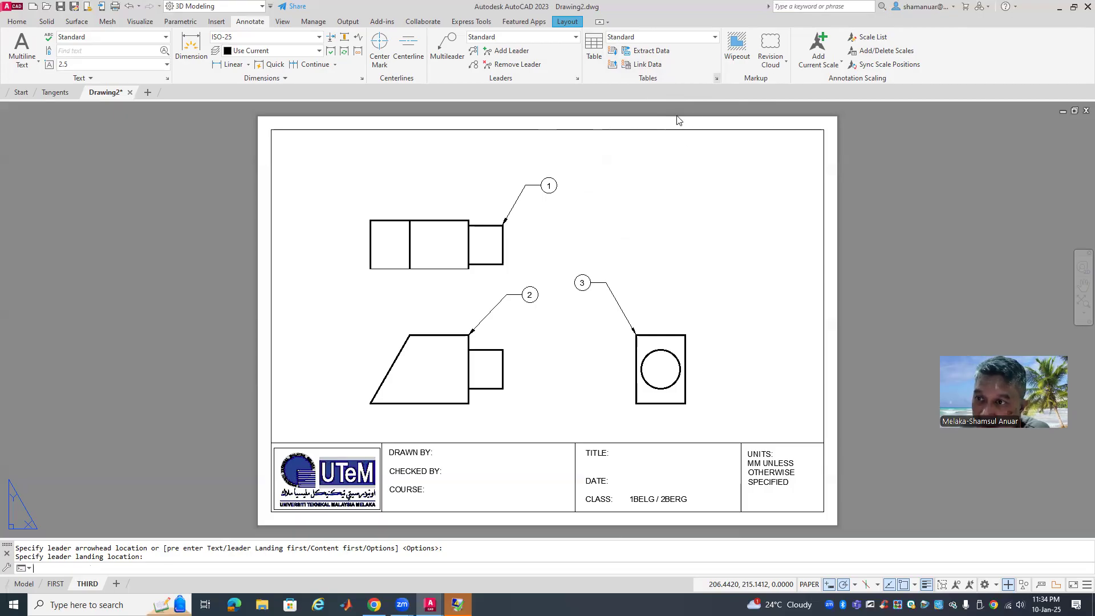
pyautogui.click(716, 78)
# Inspect the Standard table style, accept it unchanged, and reposition the Insert Table dialog
pyautogui.click(667, 280)
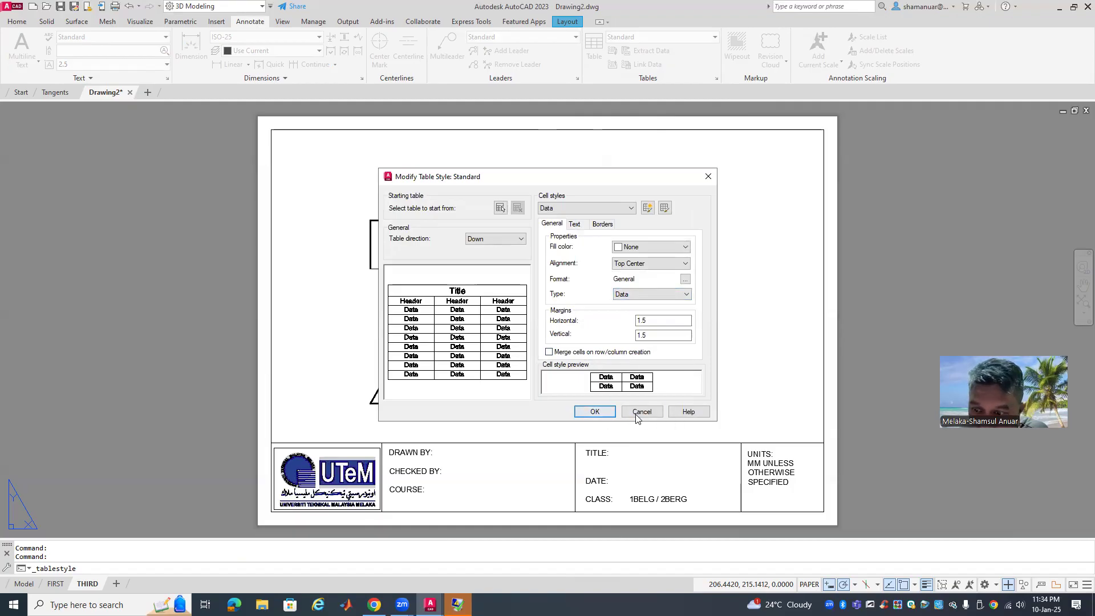
pyautogui.click(605, 413)
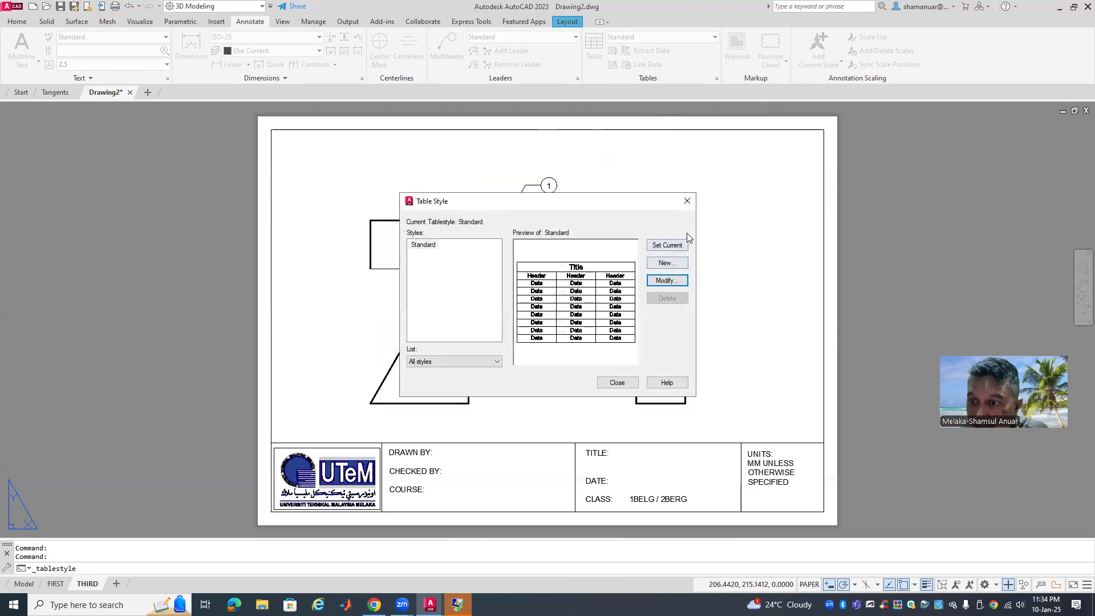
pyautogui.click(687, 200)
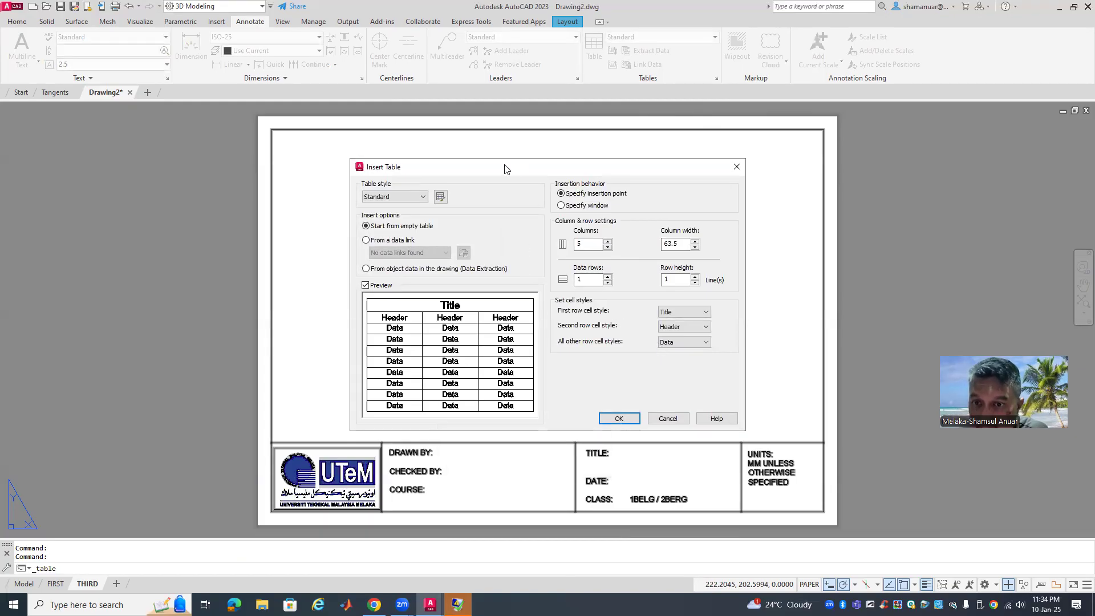
pyautogui.moveTo(564, 167)
pyautogui.mouseDown()
pyautogui.moveTo(421, 430)
pyautogui.moveTo(481, 302)
pyautogui.moveTo(562, 182)
pyautogui.mouseUp()
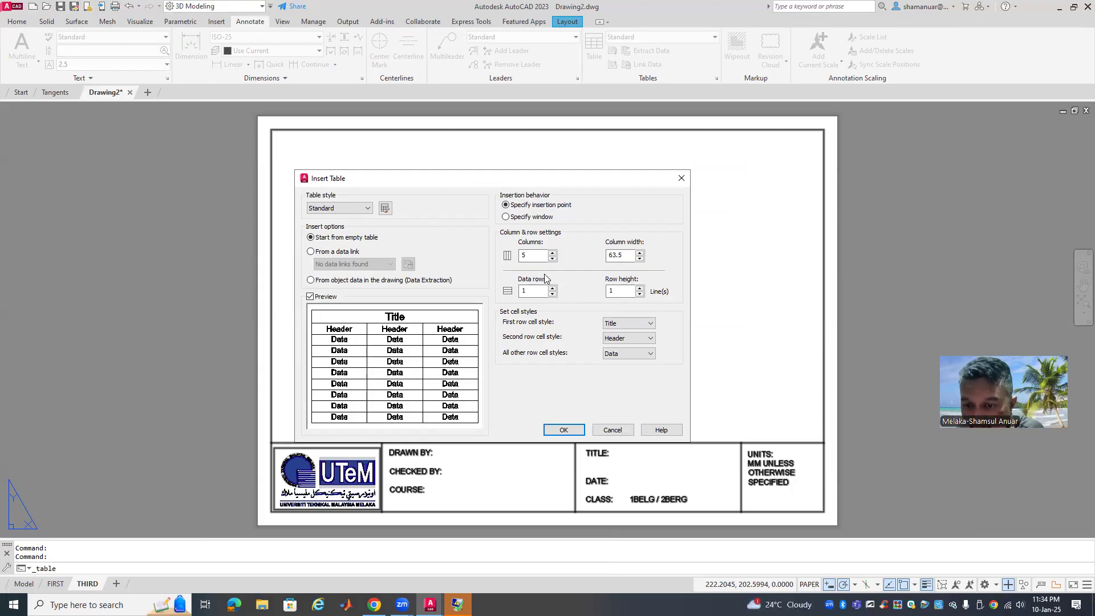
# Insert a 4-column, 3-data-row table at the sheet's top right and title it BOM
pyautogui.click(531, 293)
pyautogui.moveTo(531, 293); pyautogui.dragTo(520, 292)
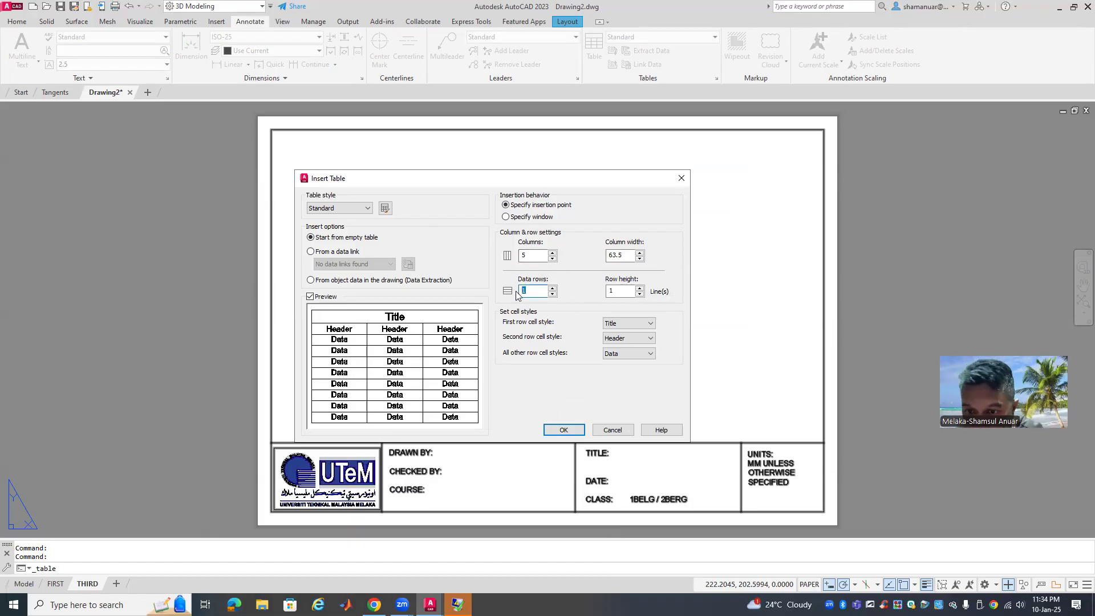
pyautogui.write('3')
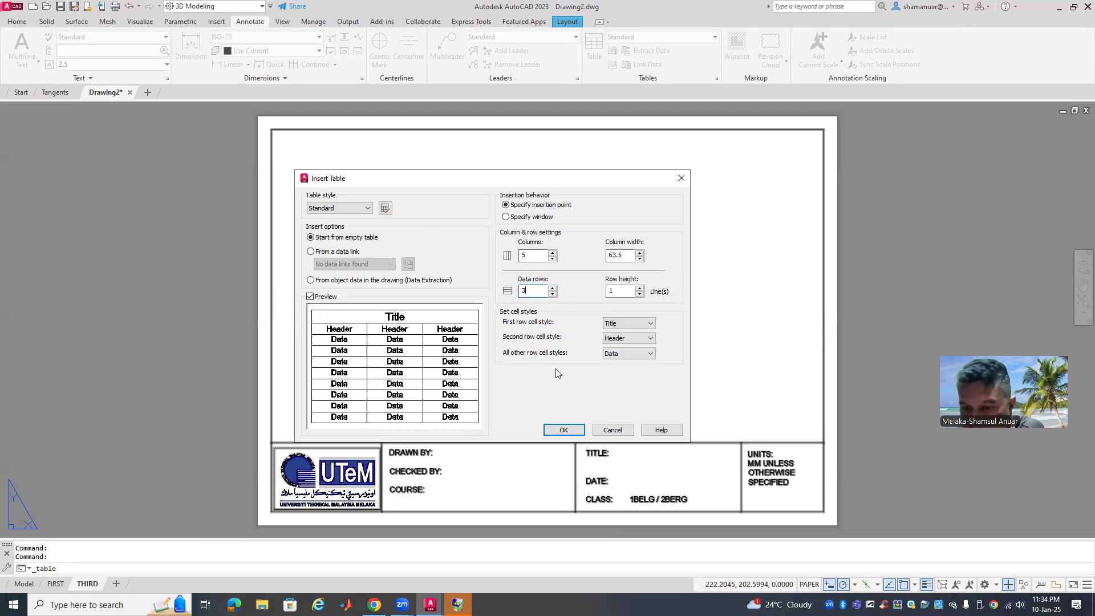
pyautogui.moveTo(501, 184)
pyautogui.mouseDown()
pyautogui.moveTo(227, 307)
pyautogui.moveTo(533, 189)
pyautogui.mouseUp()
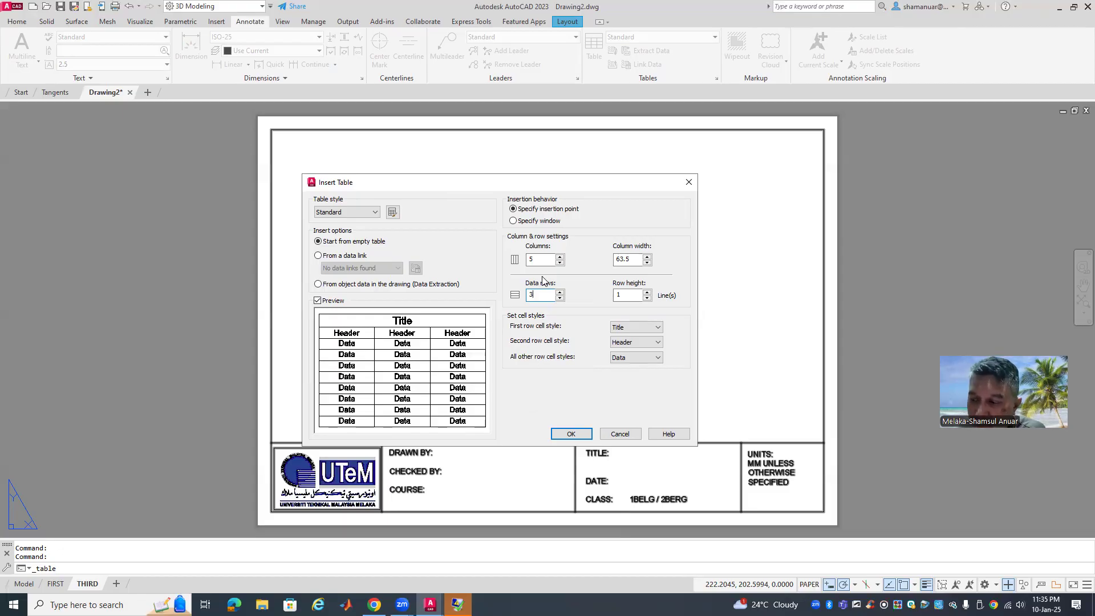
pyautogui.moveTo(538, 264); pyautogui.dragTo(525, 263)
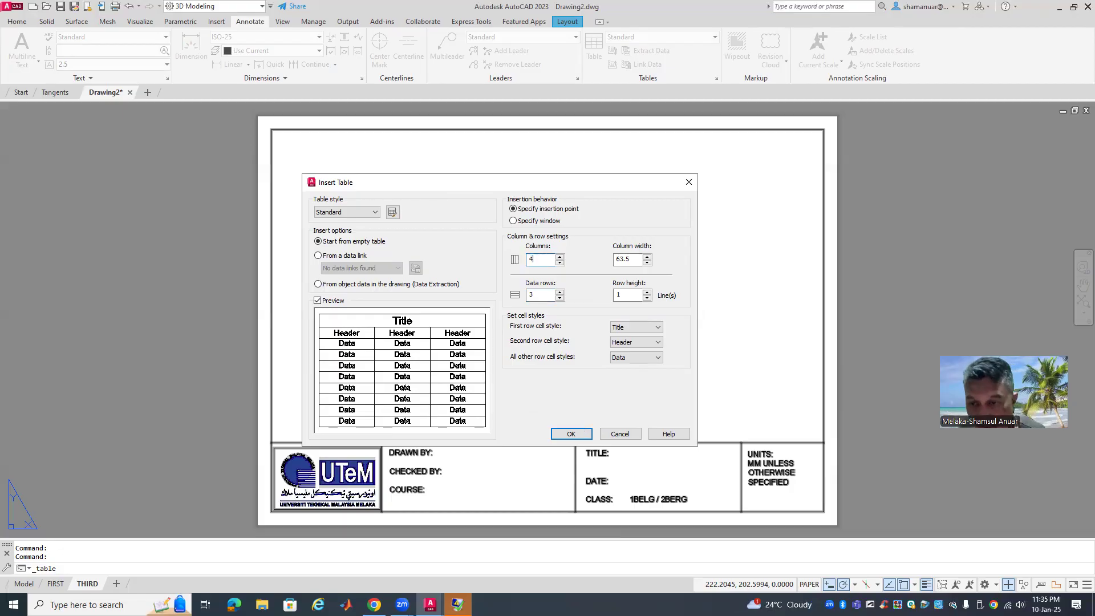
pyautogui.click(576, 436)
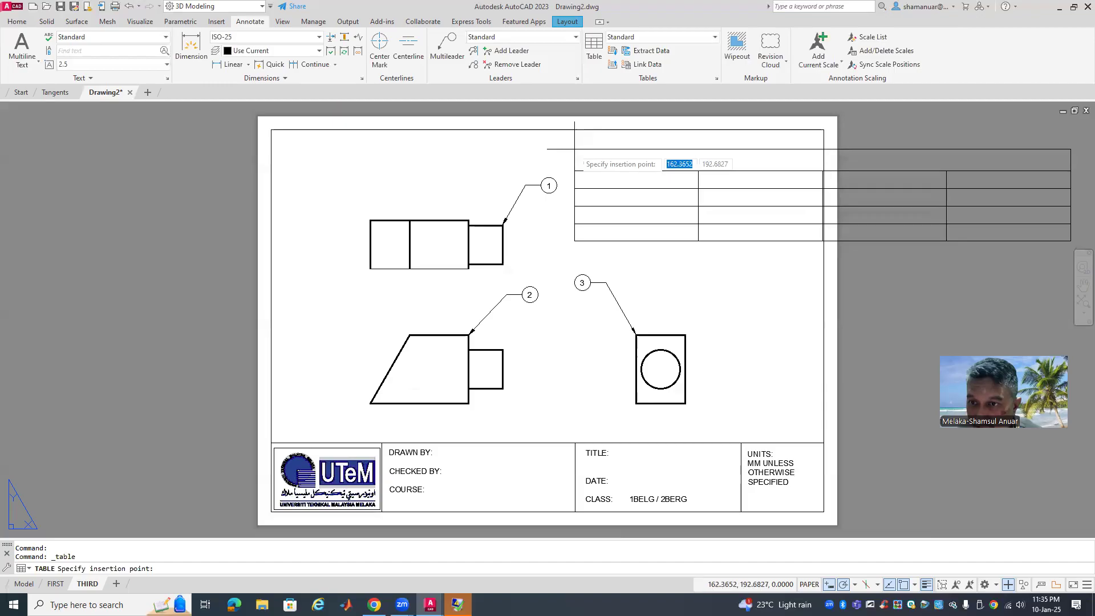
pyautogui.click(574, 149)
pyautogui.click(549, 135)
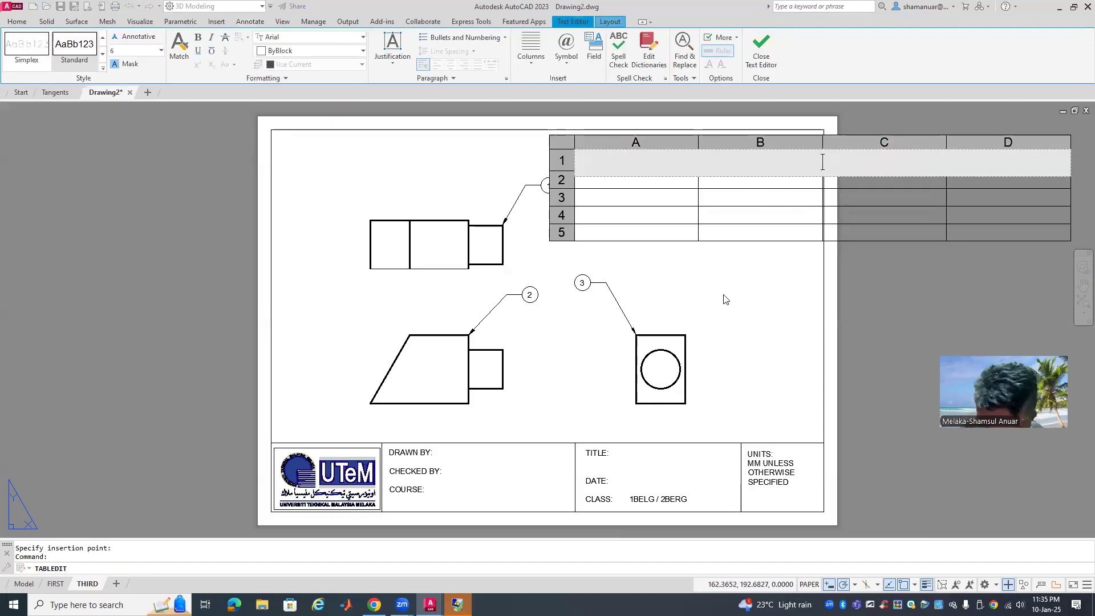
pyautogui.write('BOM')
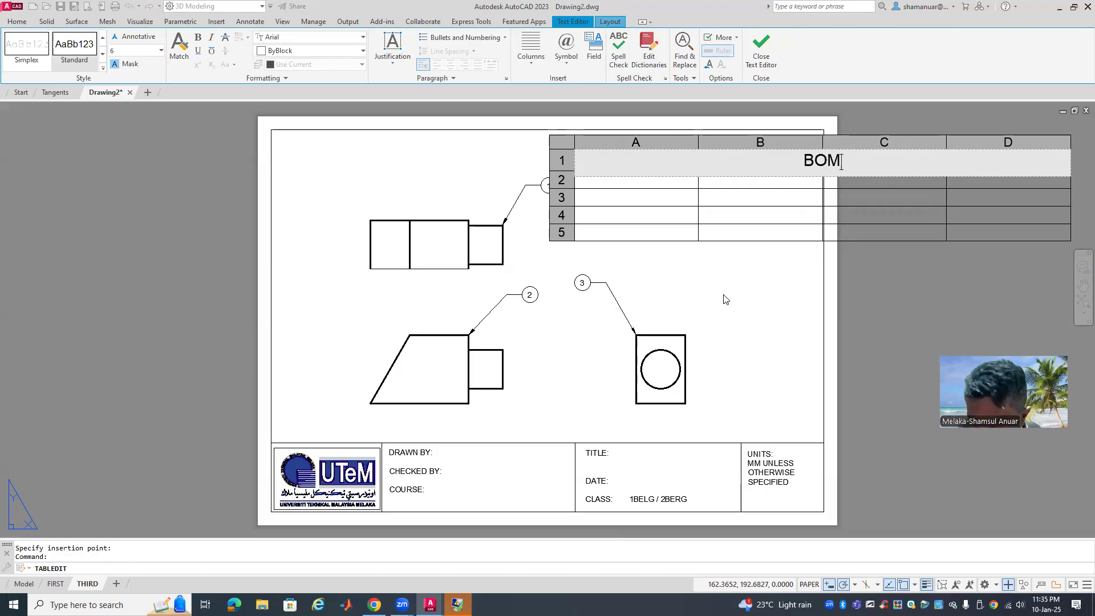
# Replace the mistyped title with 'PARTS LIST' and set its text height to 2.5
pyautogui.press('BackSpace')
pyautogui.press('BackSpace')
pyautogui.press('BackSpace')
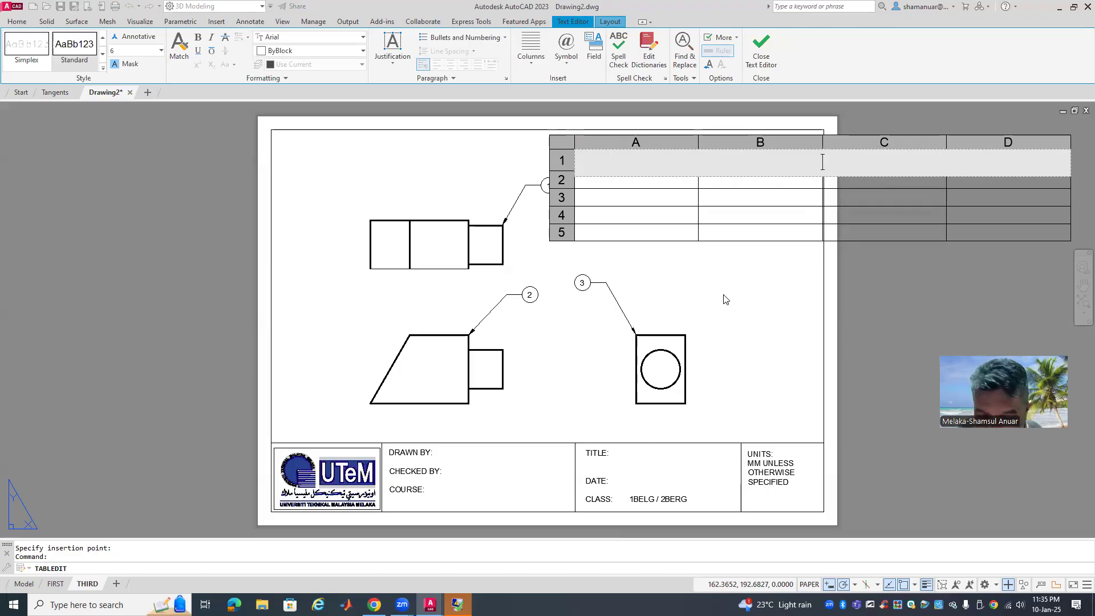
pyautogui.write('PAR')
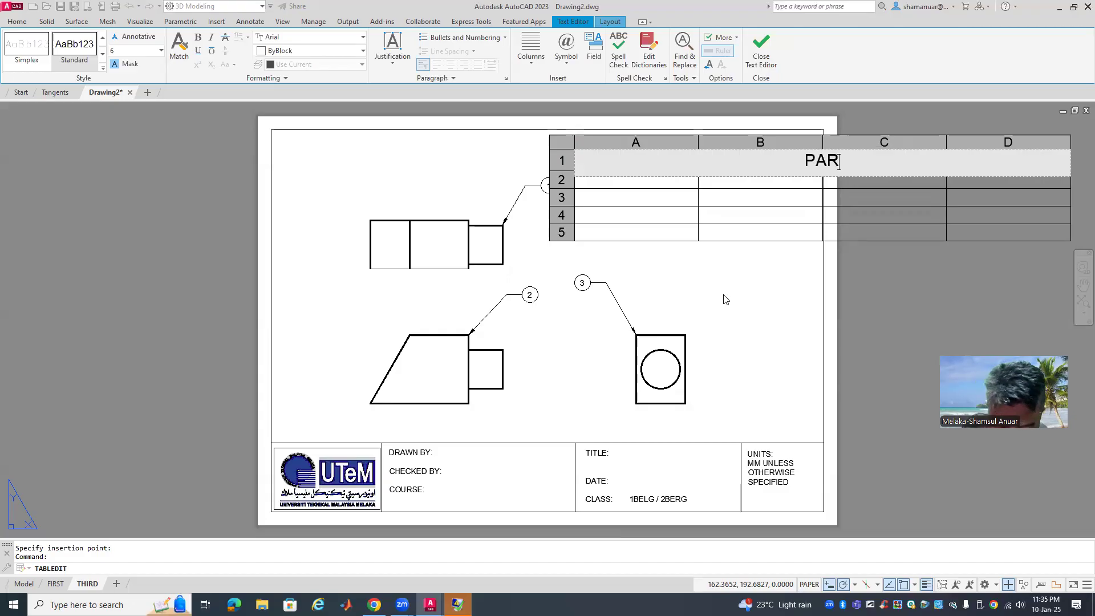
pyautogui.write('TS LIST')
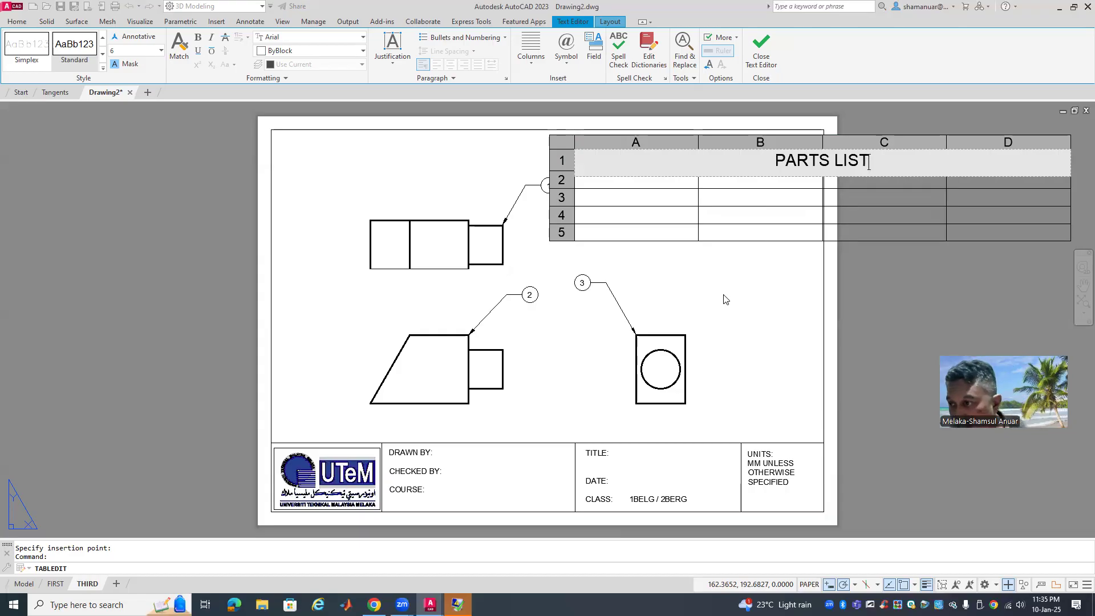
pyautogui.moveTo(871, 163); pyautogui.dragTo(769, 166)
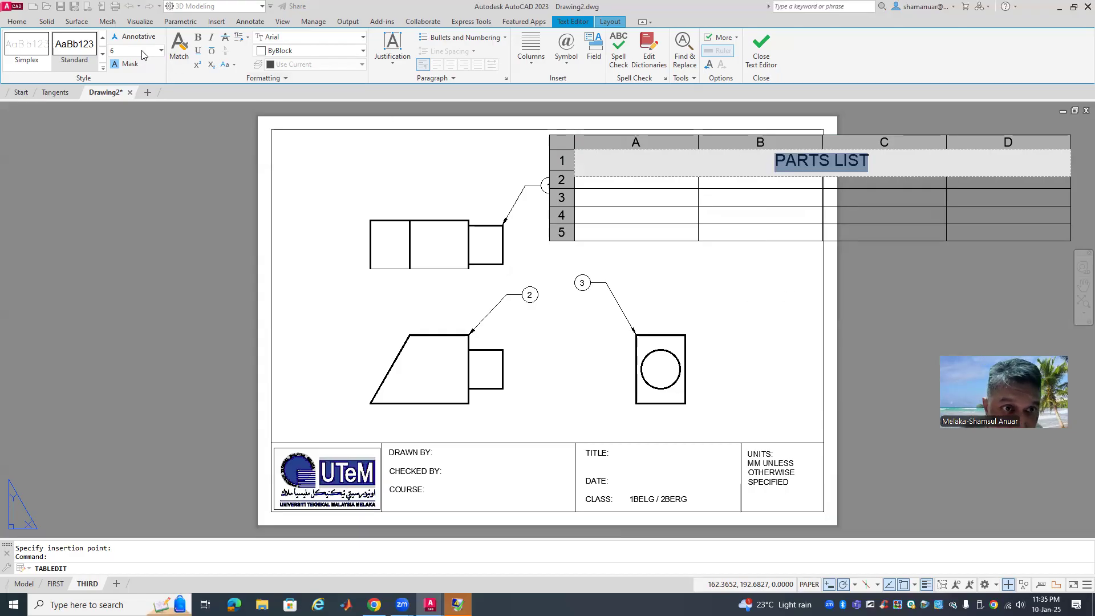
pyautogui.click(161, 50)
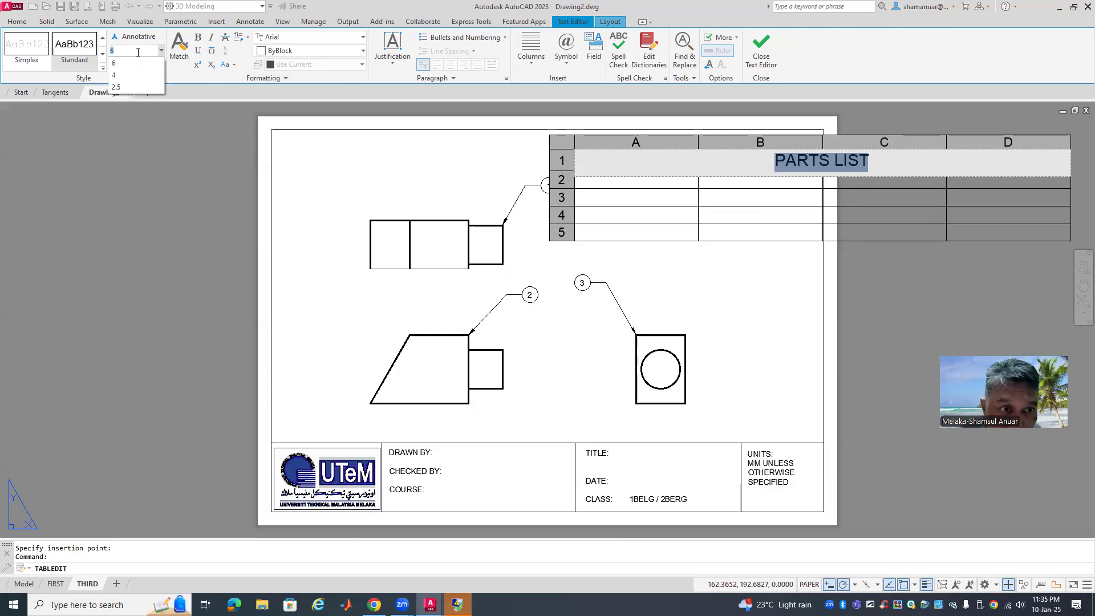
pyautogui.click(116, 86)
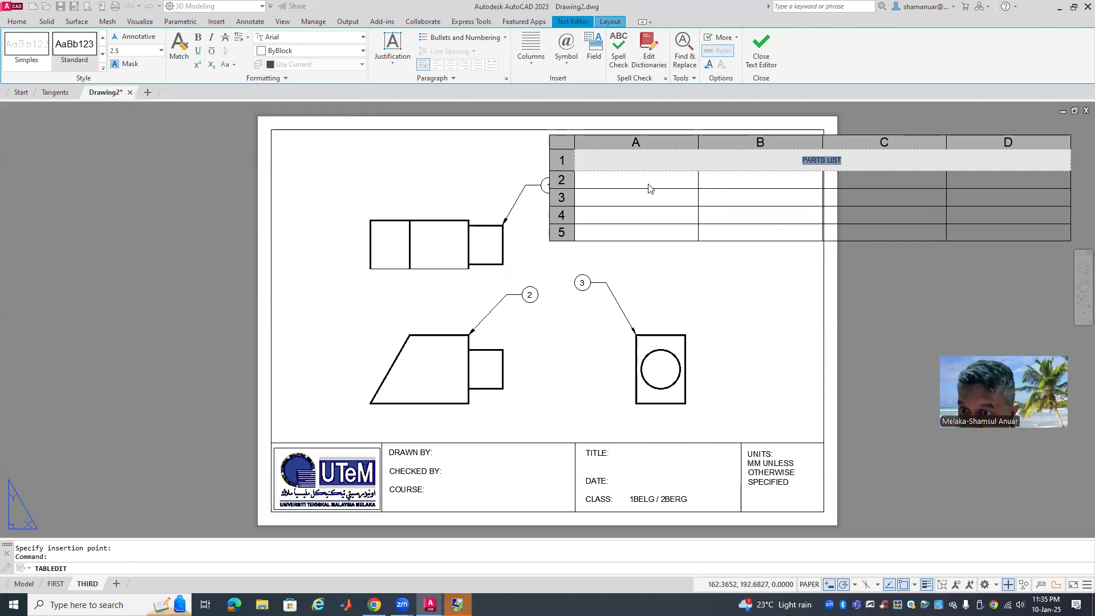
pyautogui.press('Tab')
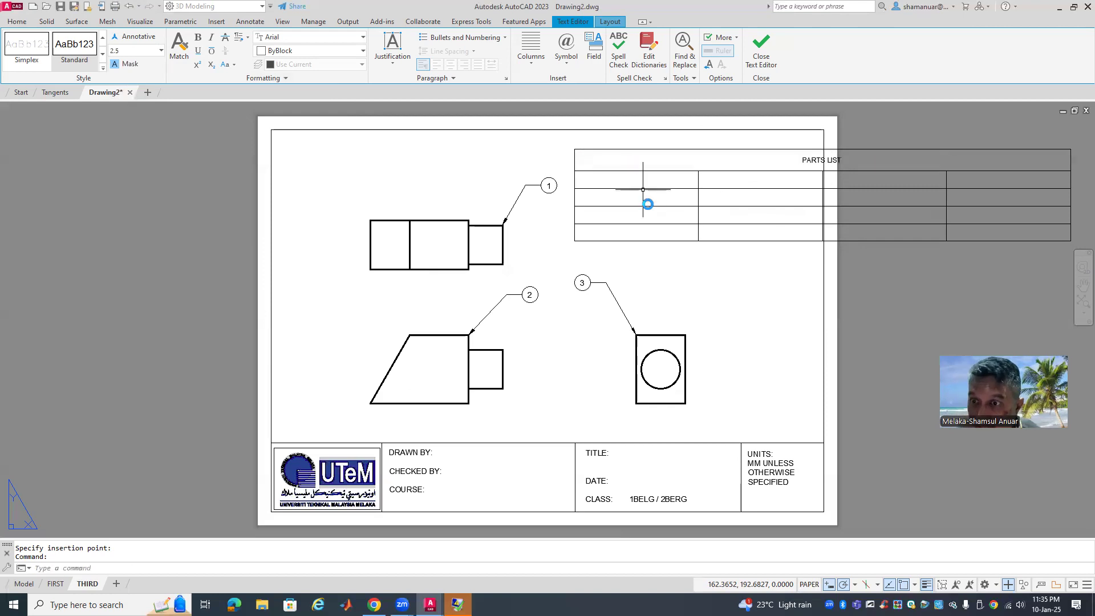
pyautogui.click(626, 174)
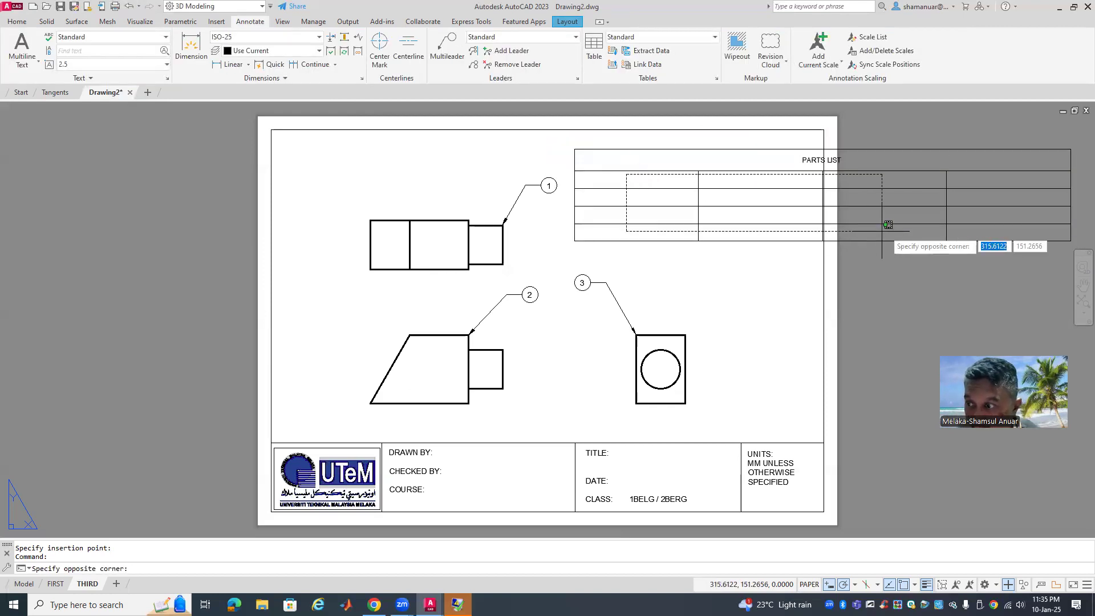
# Change the text height of table cells A2 through D5 from 4.5 to 2.5
pyautogui.click(1014, 242)
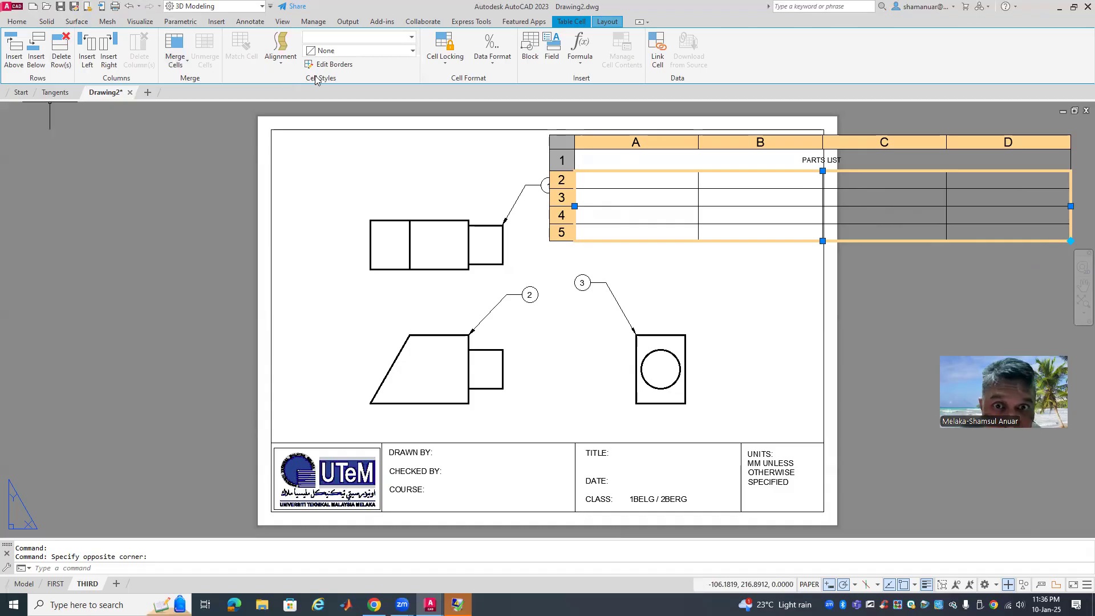
pyautogui.rightClick(617, 187)
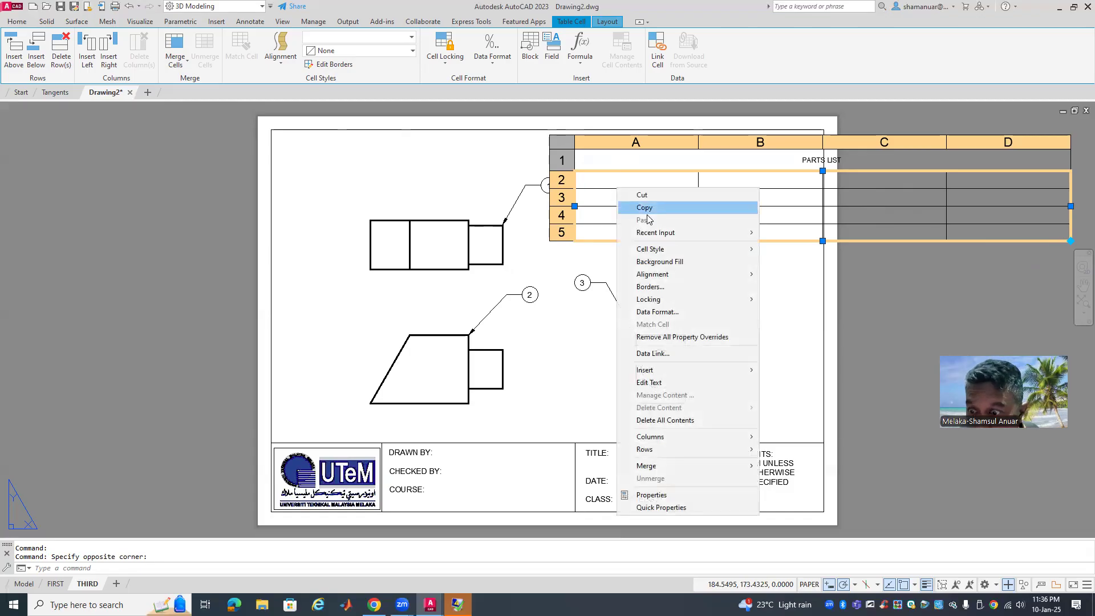
pyautogui.click(679, 494)
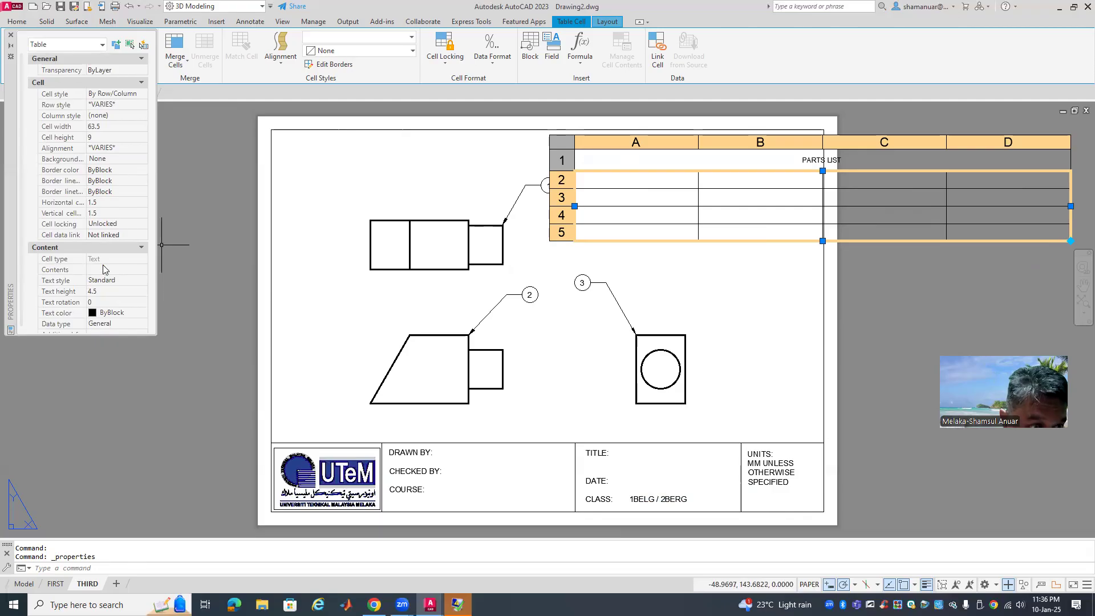
pyautogui.click(98, 292)
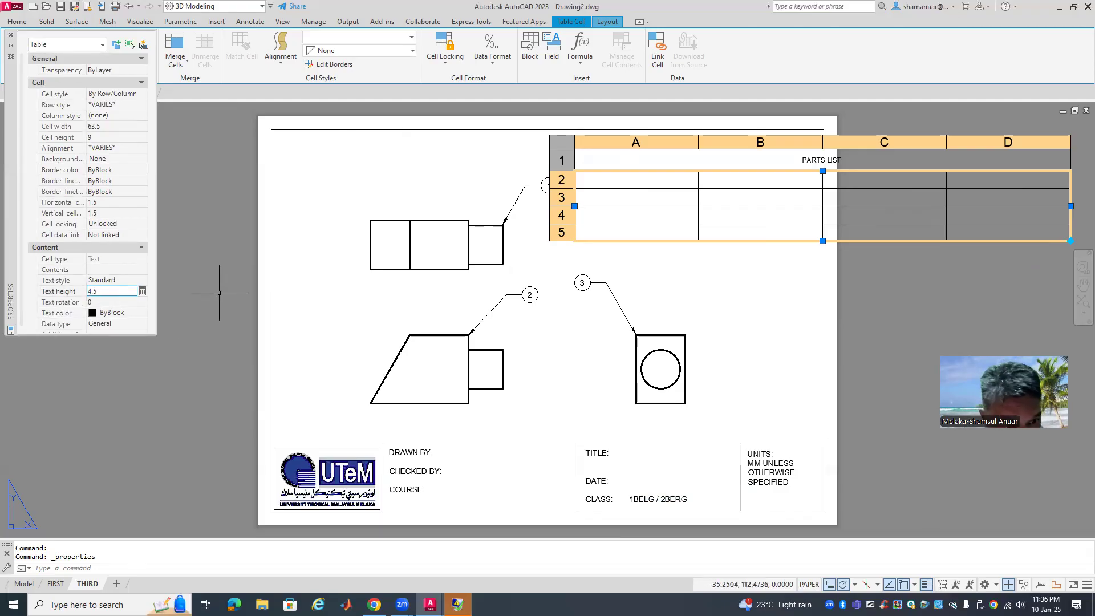
pyautogui.click(74, 291)
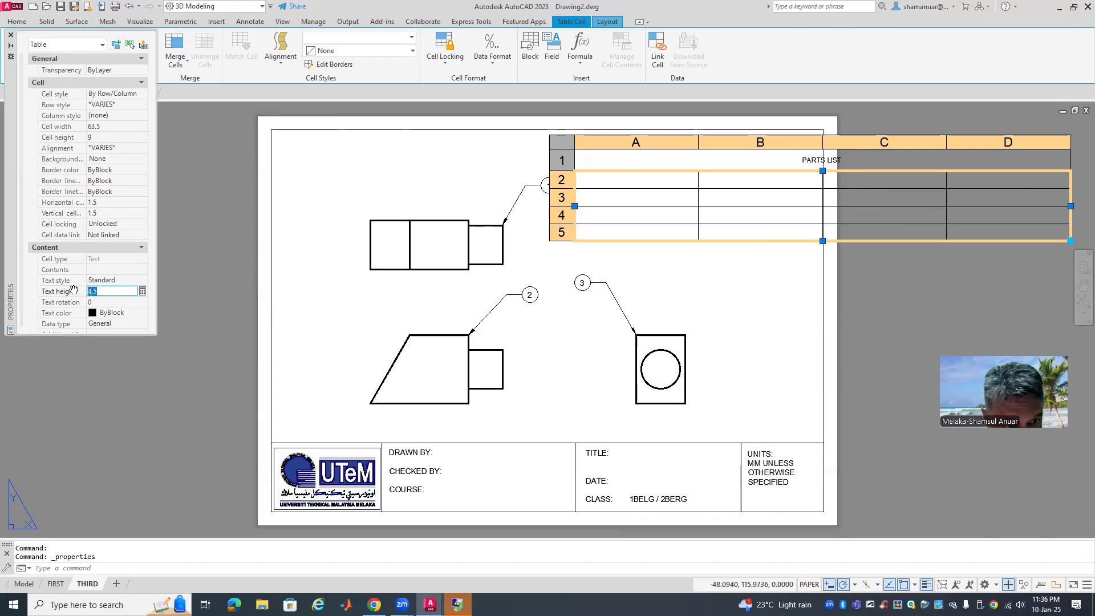
pyautogui.write('2.5')
pyautogui.press('Return')
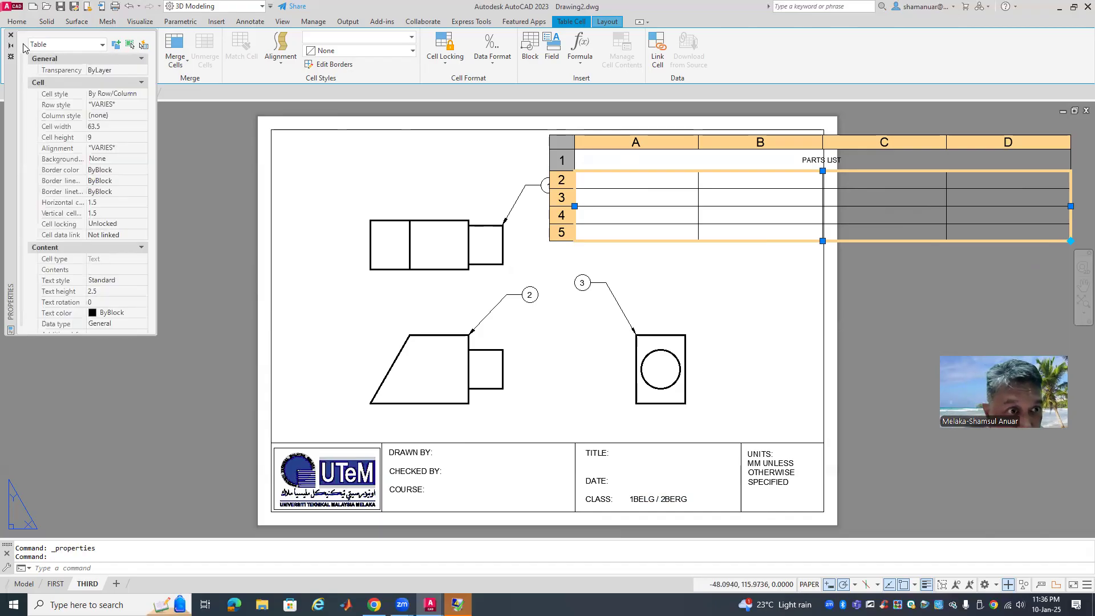
pyautogui.click(11, 35)
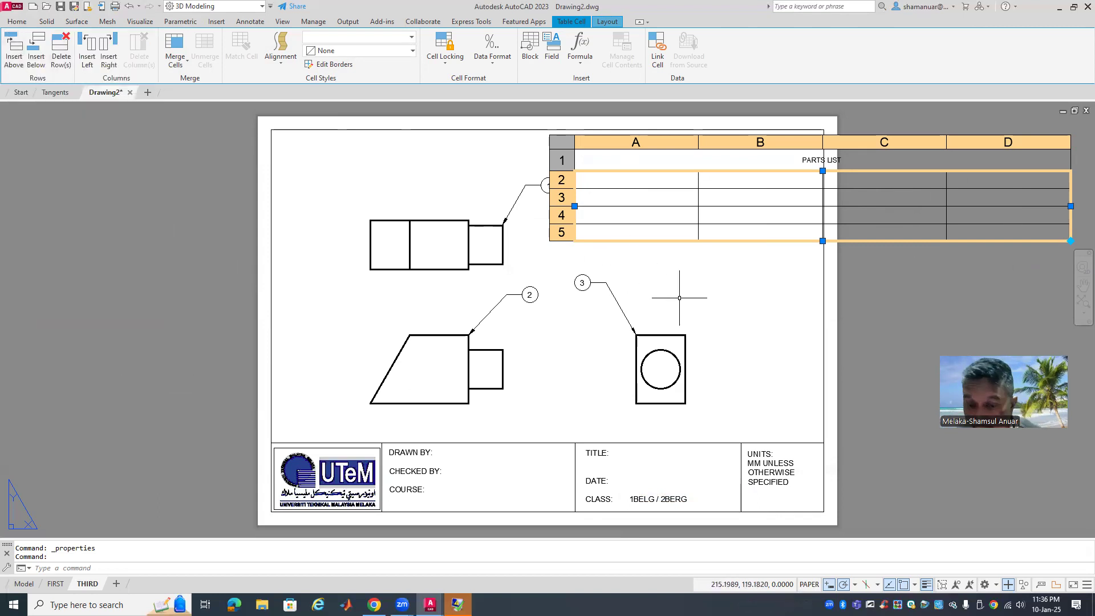
pyautogui.press('Escape')
pyautogui.click(632, 180)
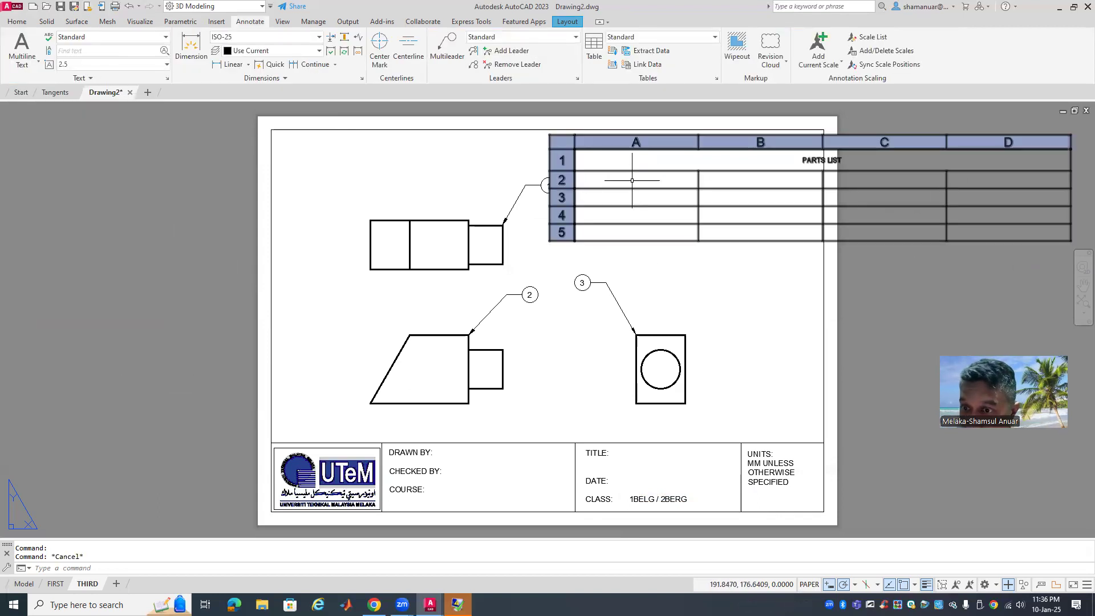
# Enter the NO and PART column headings in cells A2 and B2
pyautogui.doubleClick(632, 180)
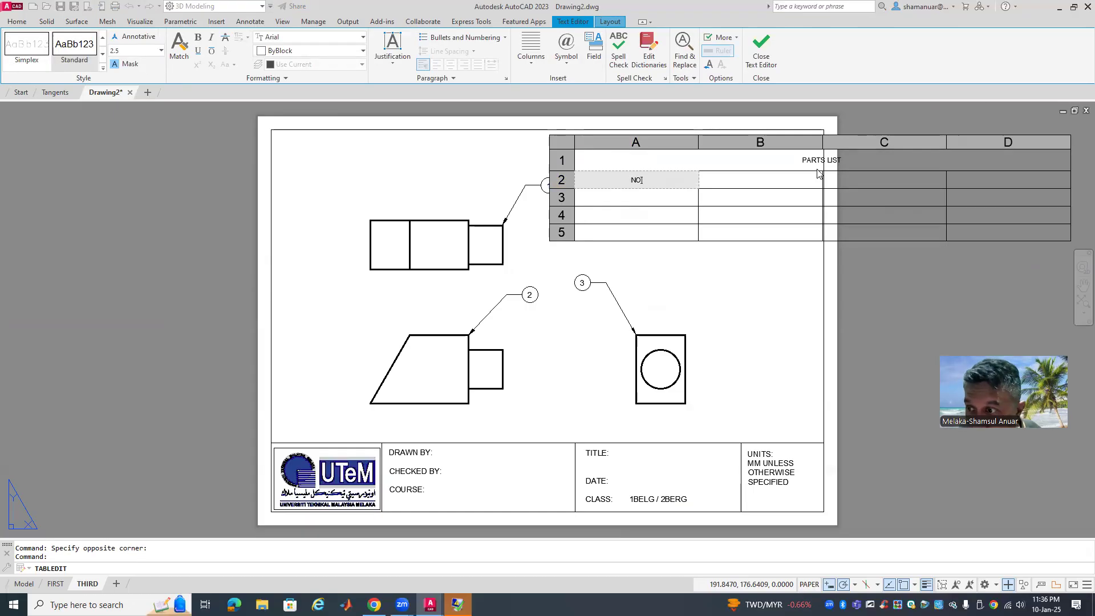
pyautogui.click(791, 181)
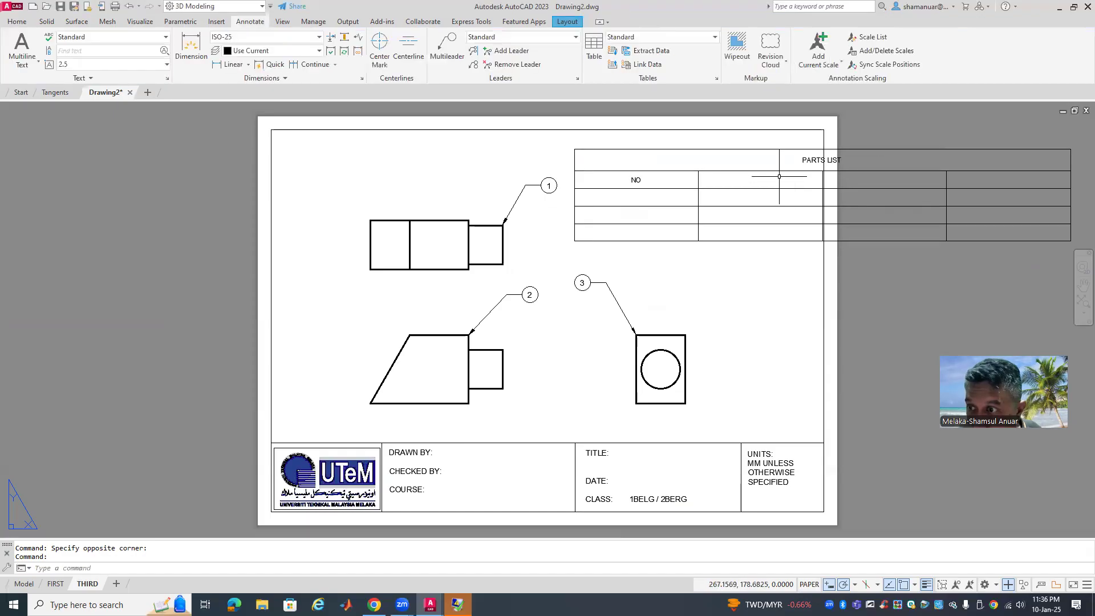
pyautogui.click(779, 177)
pyautogui.doubleClick(779, 177)
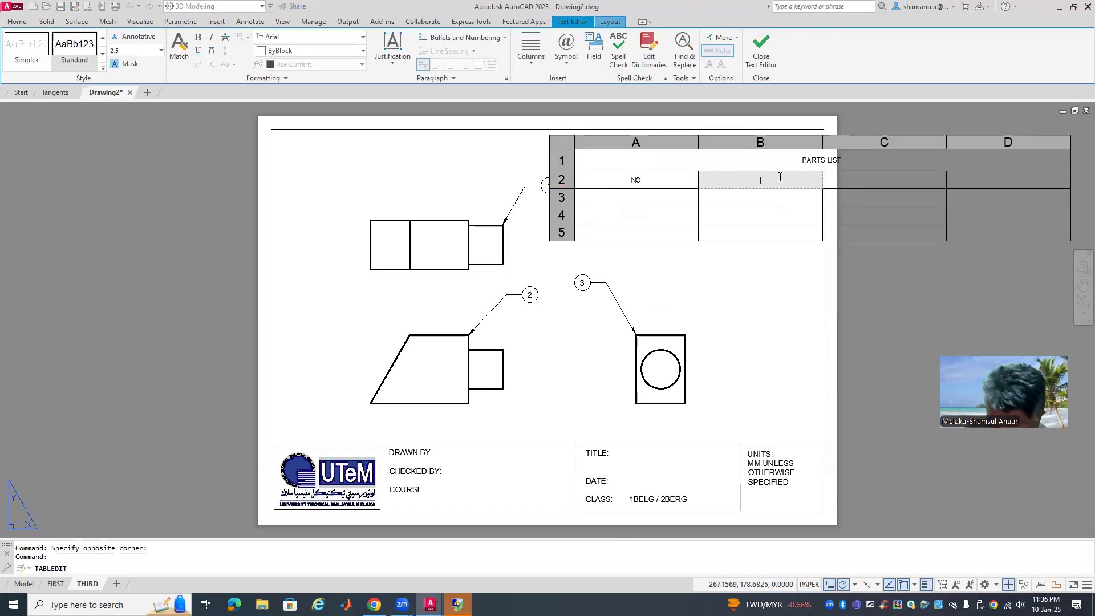
pyautogui.write('PART')
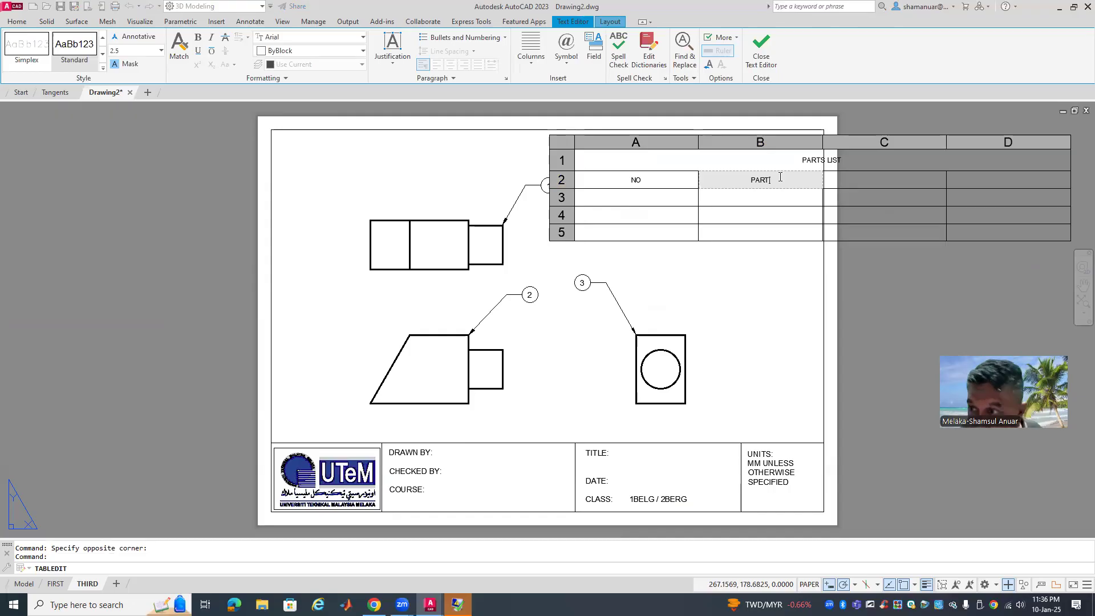
pyautogui.click(863, 176)
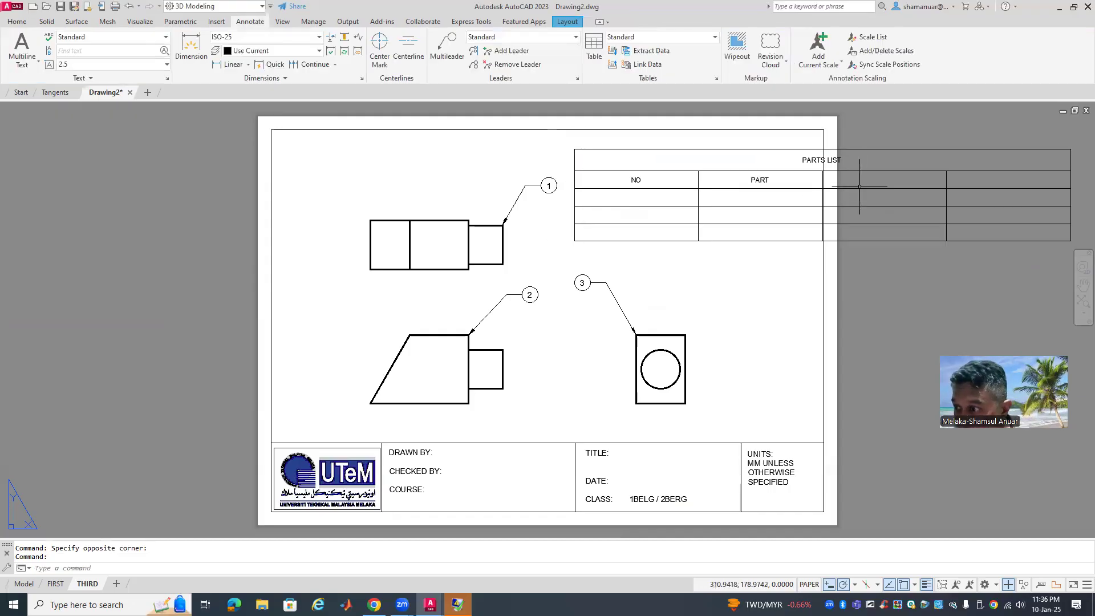
# Enter the QTY and MAT'L column headings in cells C2 and D2
pyautogui.click(860, 186)
pyautogui.hotkey('ctrl', '1')
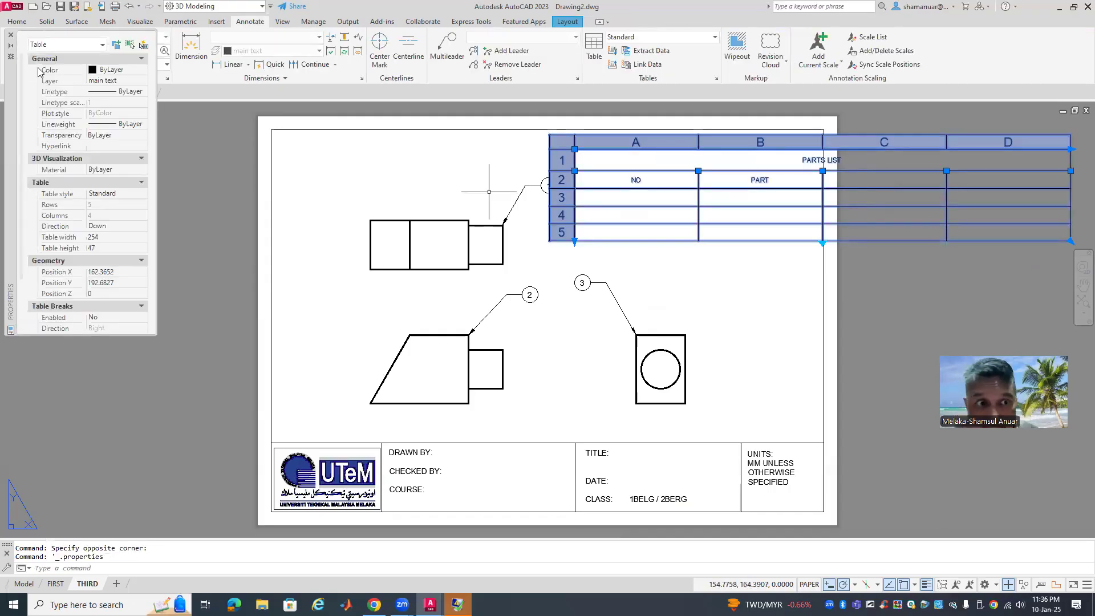
pyautogui.click(12, 37)
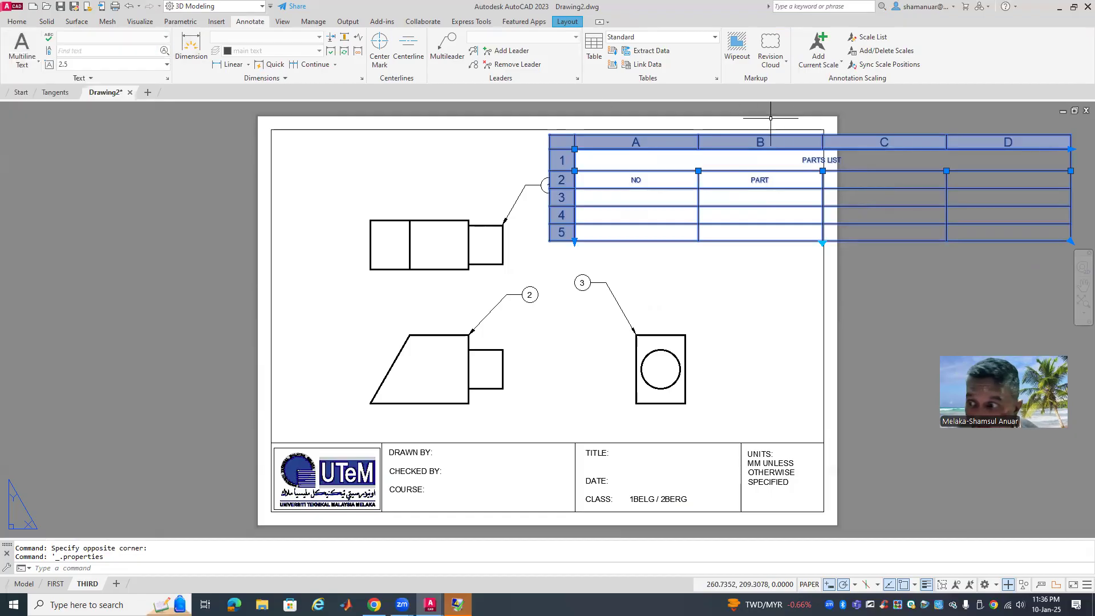
pyautogui.click(888, 176)
pyautogui.doubleClick(887, 178)
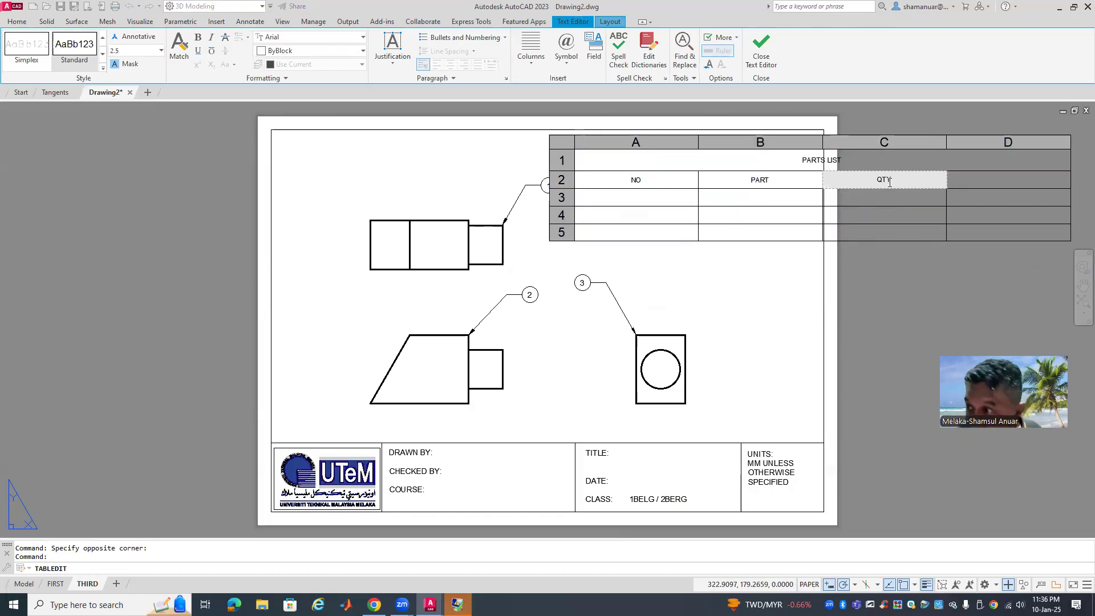
pyautogui.click(969, 181)
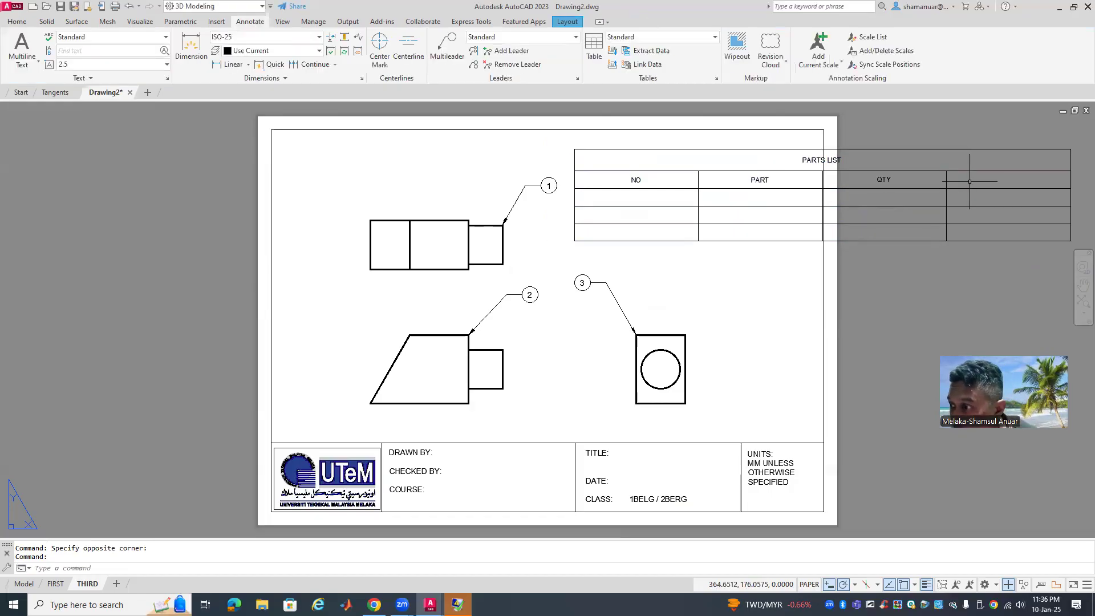
pyautogui.doubleClick(968, 180)
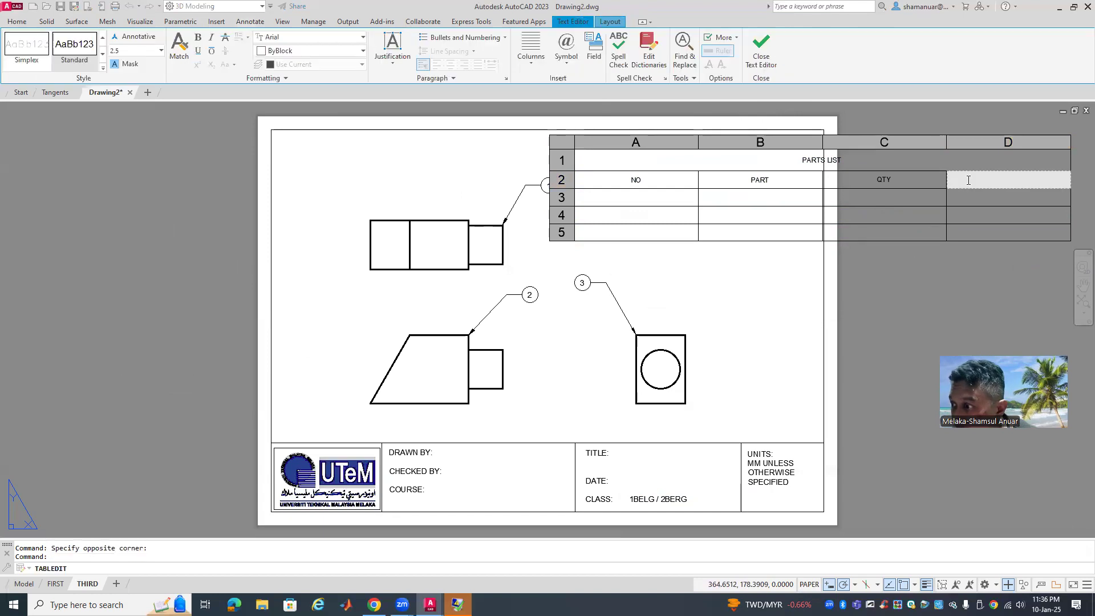
pyautogui.write("MAT'L")
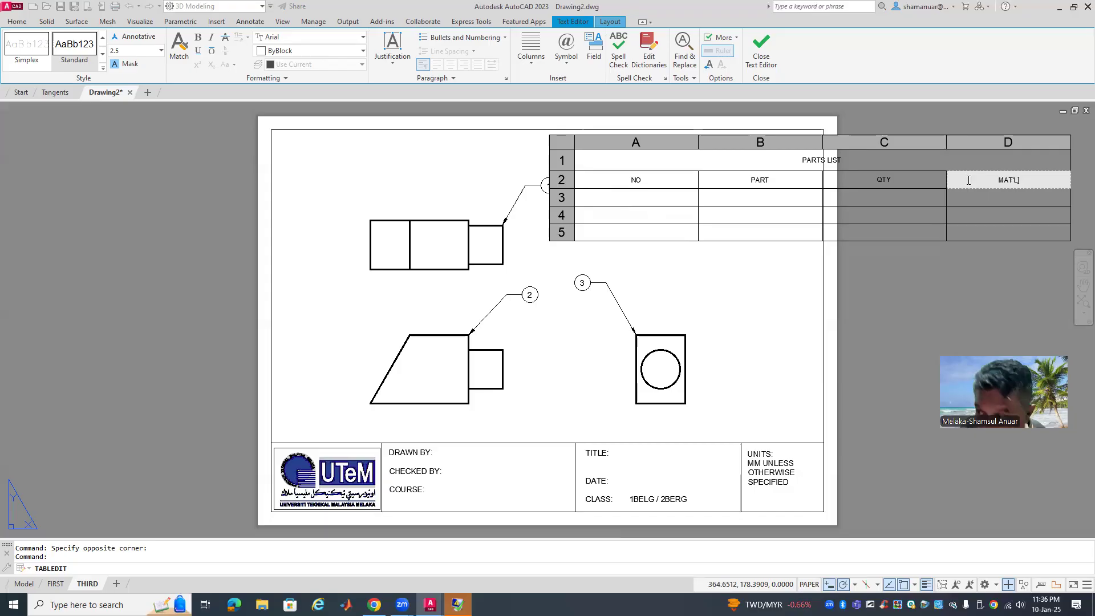
pyautogui.click(971, 265)
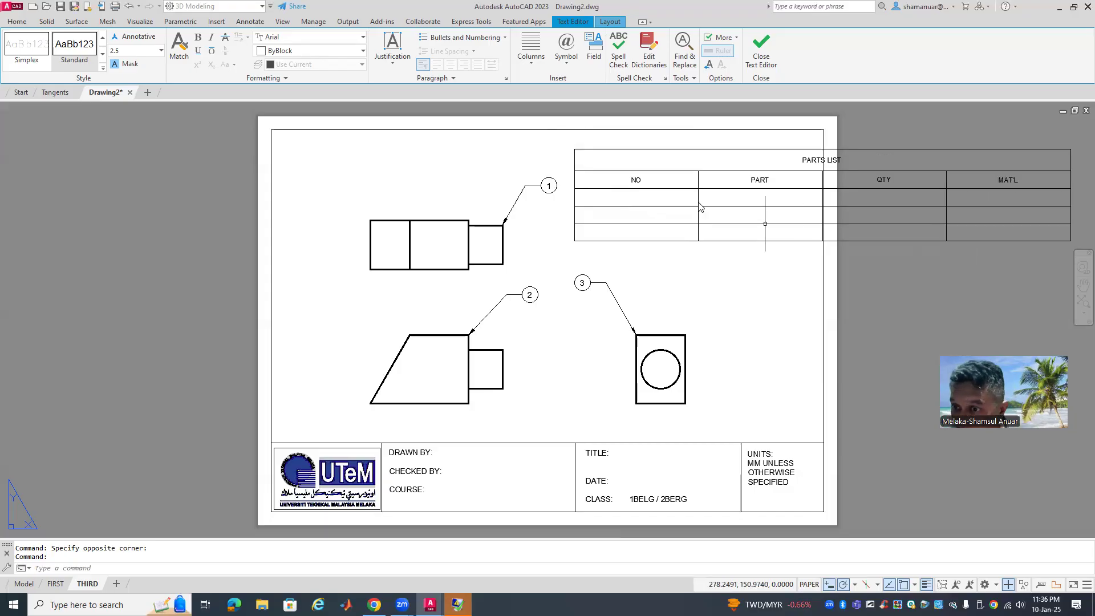
pyautogui.doubleClick(657, 196)
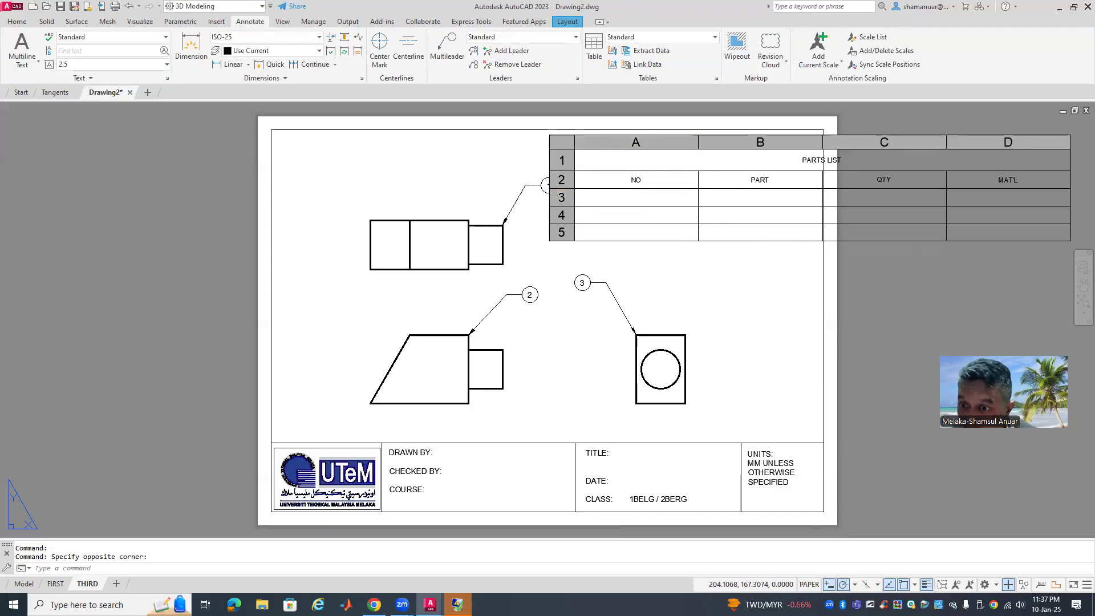
# Number the three rows under NO as 1, 2 and 3
pyautogui.write('1')
pyautogui.click(651, 215)
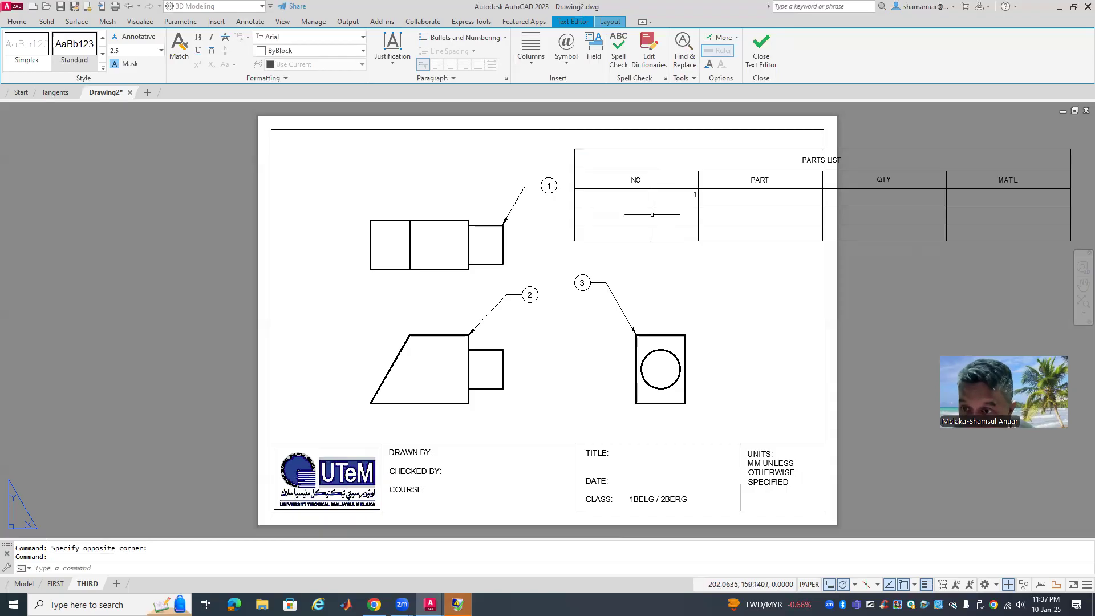
pyautogui.doubleClick(652, 214)
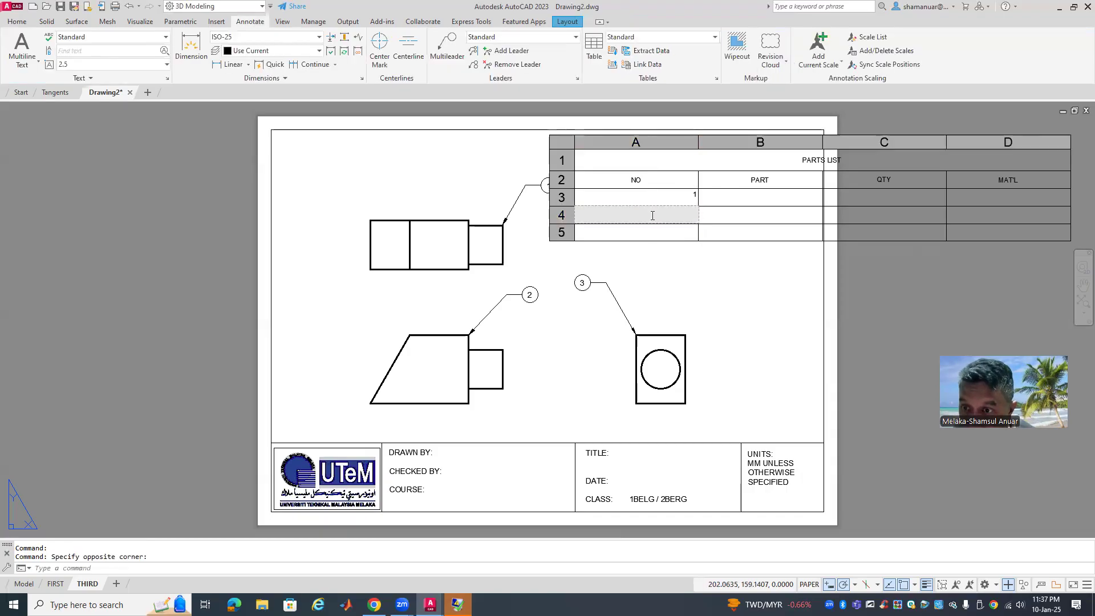
pyautogui.write('2')
pyautogui.click(646, 233)
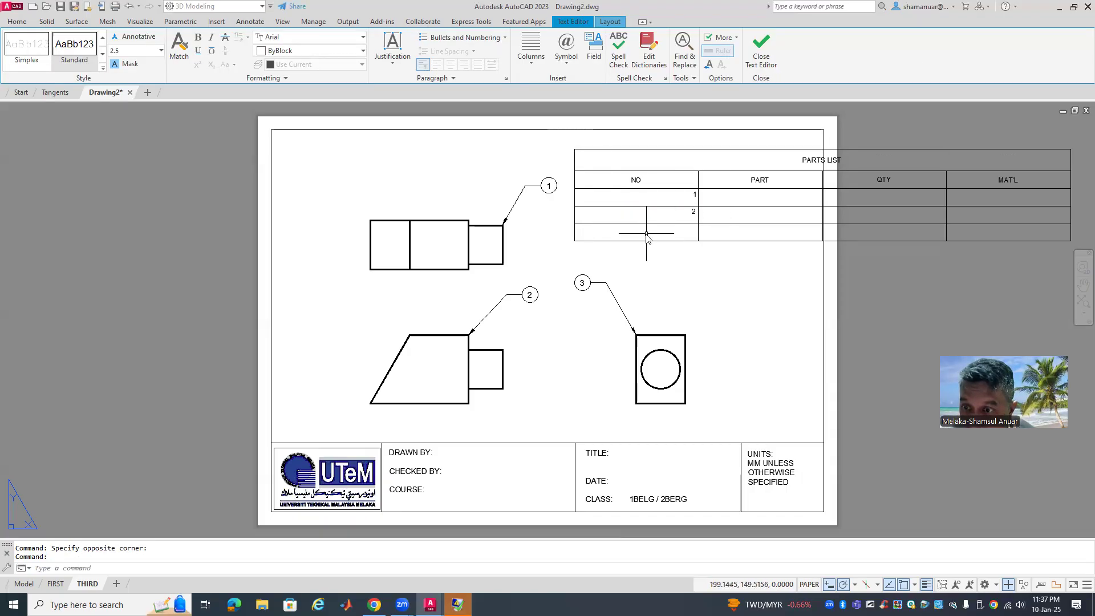
pyautogui.doubleClick(646, 233)
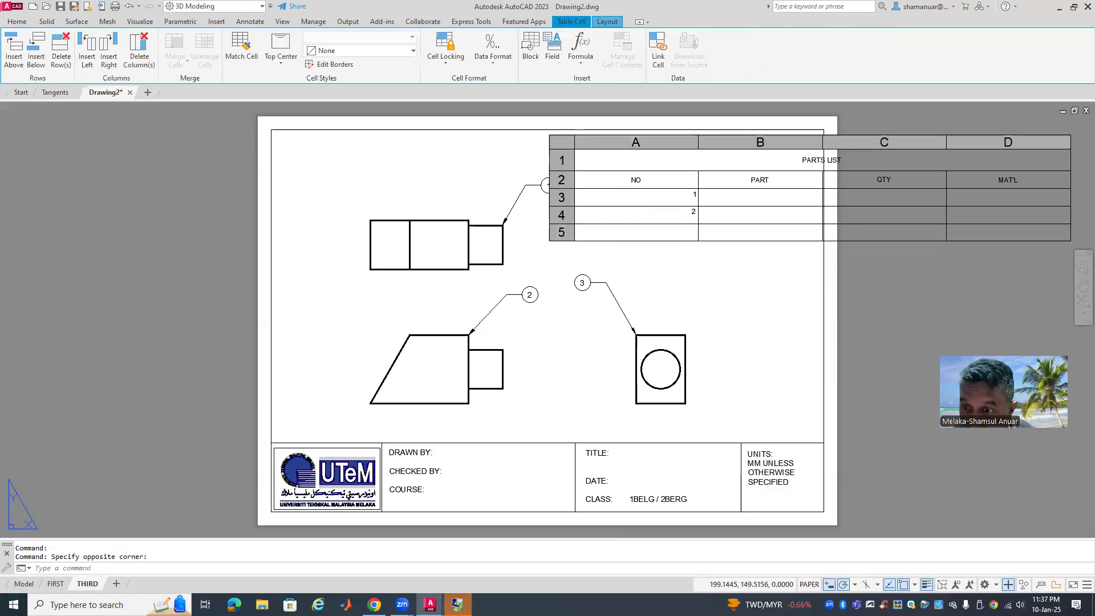
pyautogui.write('3')
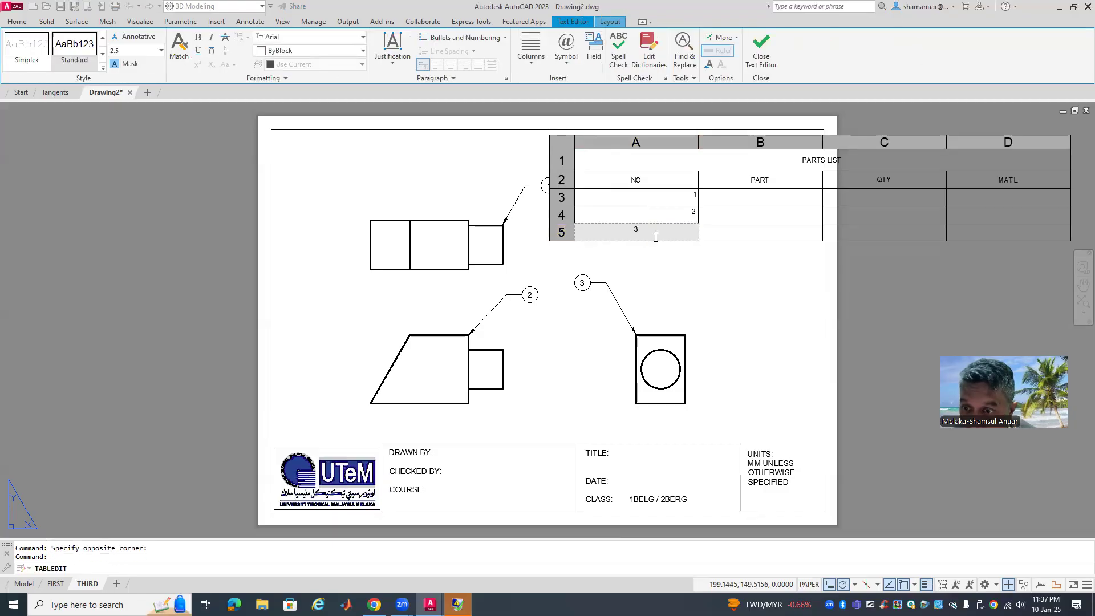
pyautogui.click(689, 270)
# Set Top Center alignment for the NO cells A3:A5 and QTY cells C3:C5
pyautogui.moveTo(670, 193); pyautogui.dragTo(645, 230)
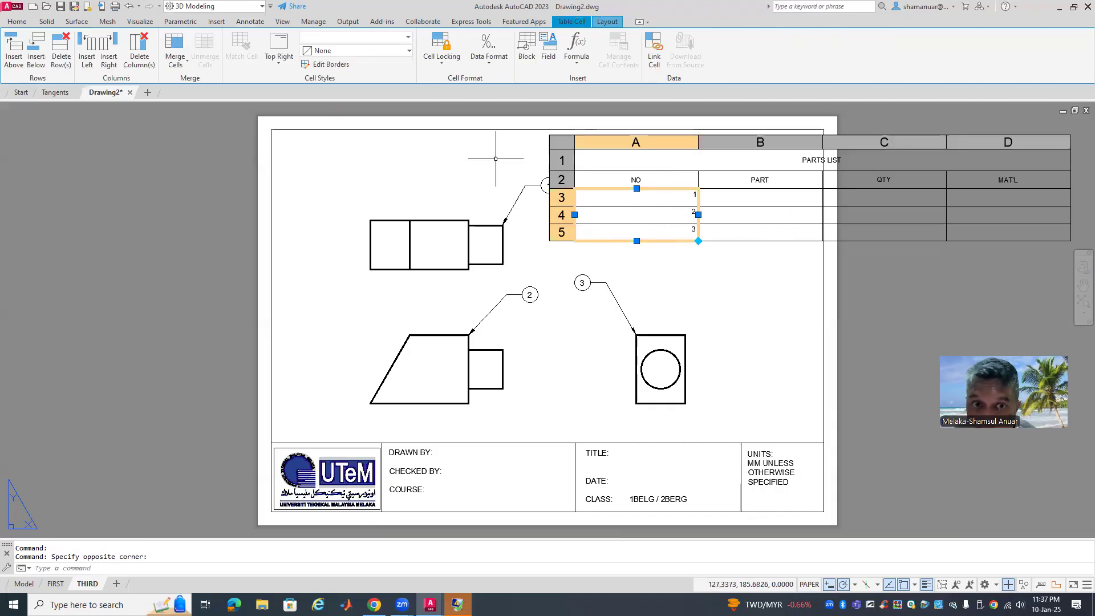
pyautogui.click(279, 60)
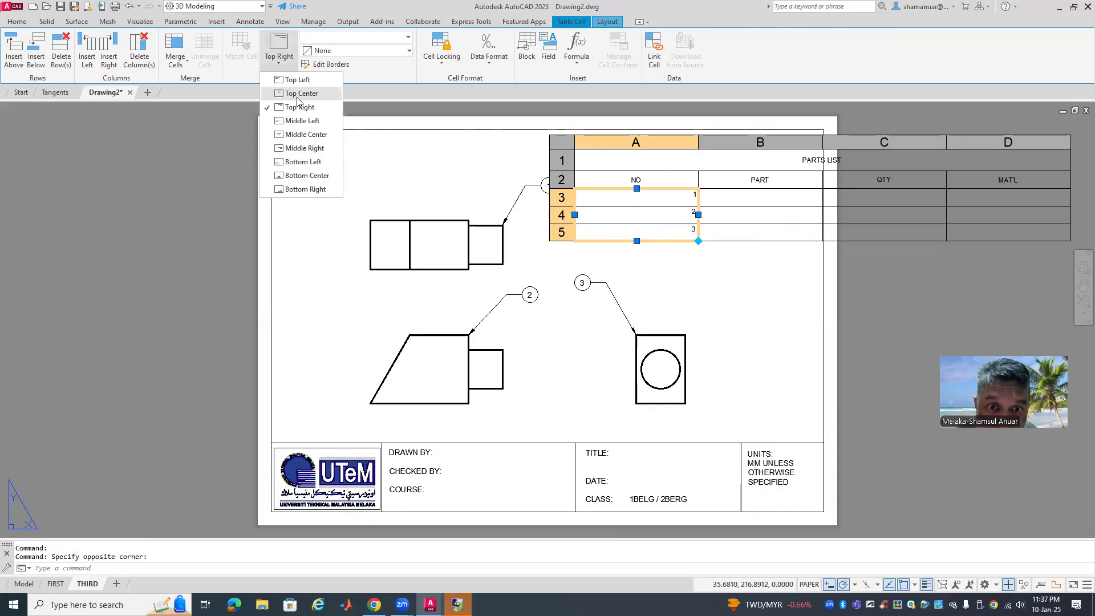
pyautogui.click(298, 93)
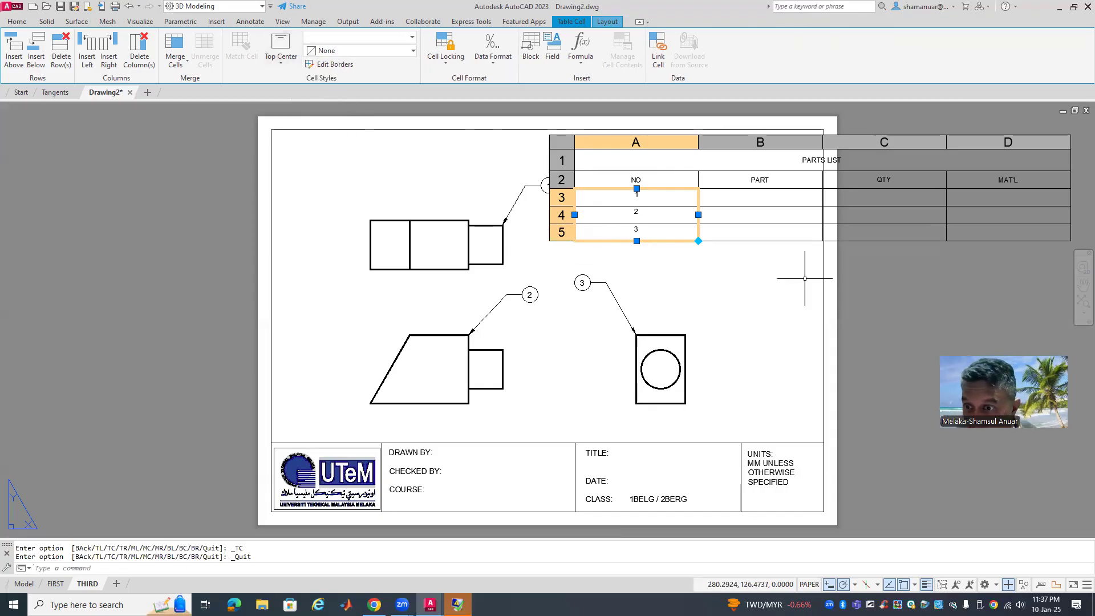
pyautogui.press('Escape')
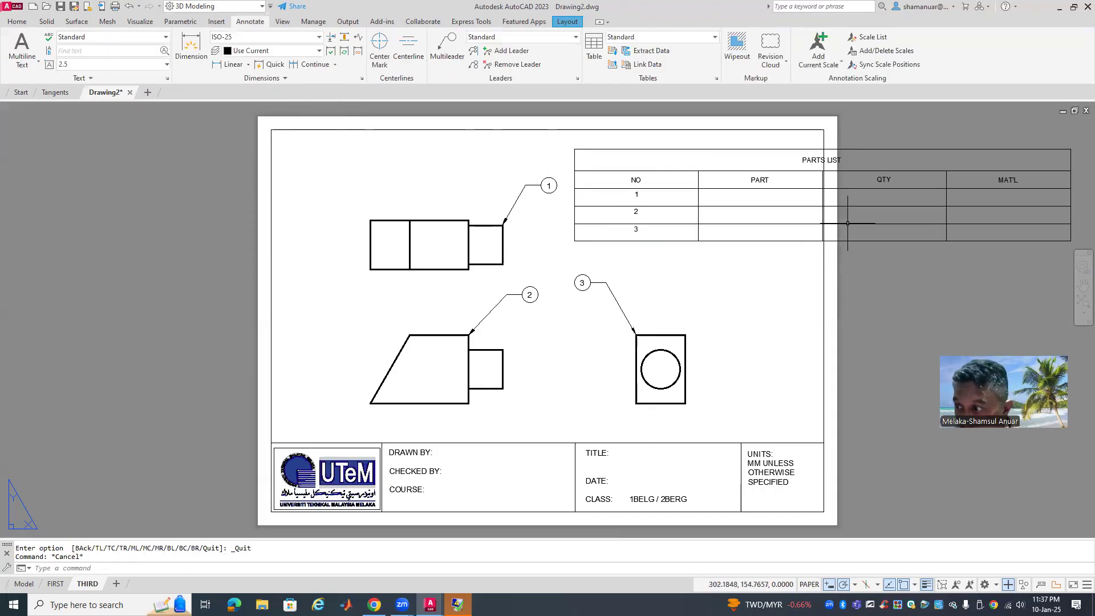
pyautogui.moveTo(886, 202); pyautogui.dragTo(868, 237)
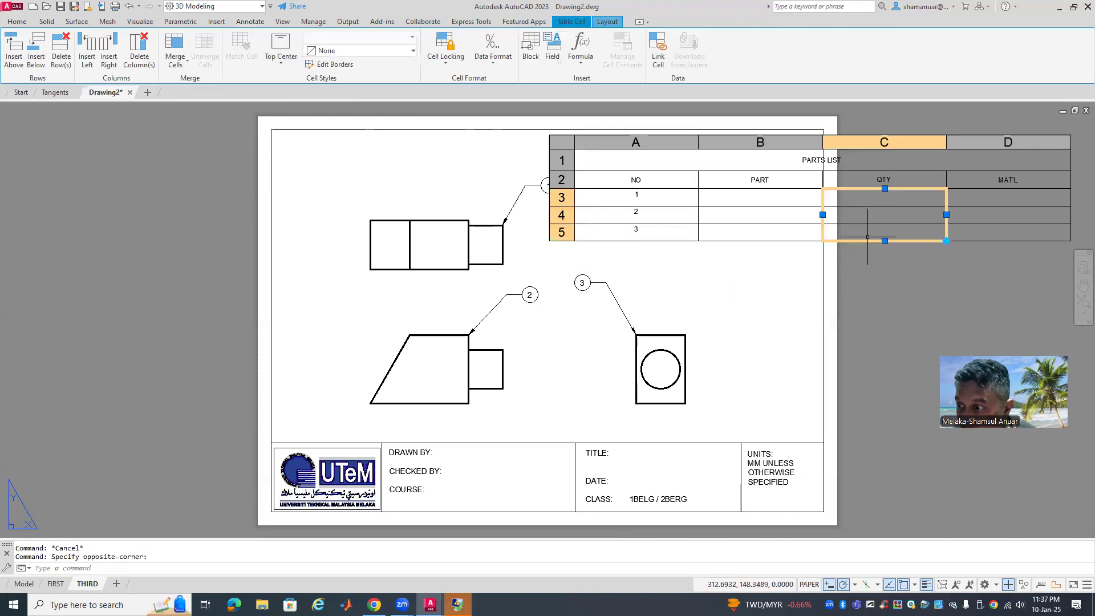
pyautogui.click(295, 61)
pyautogui.click(298, 93)
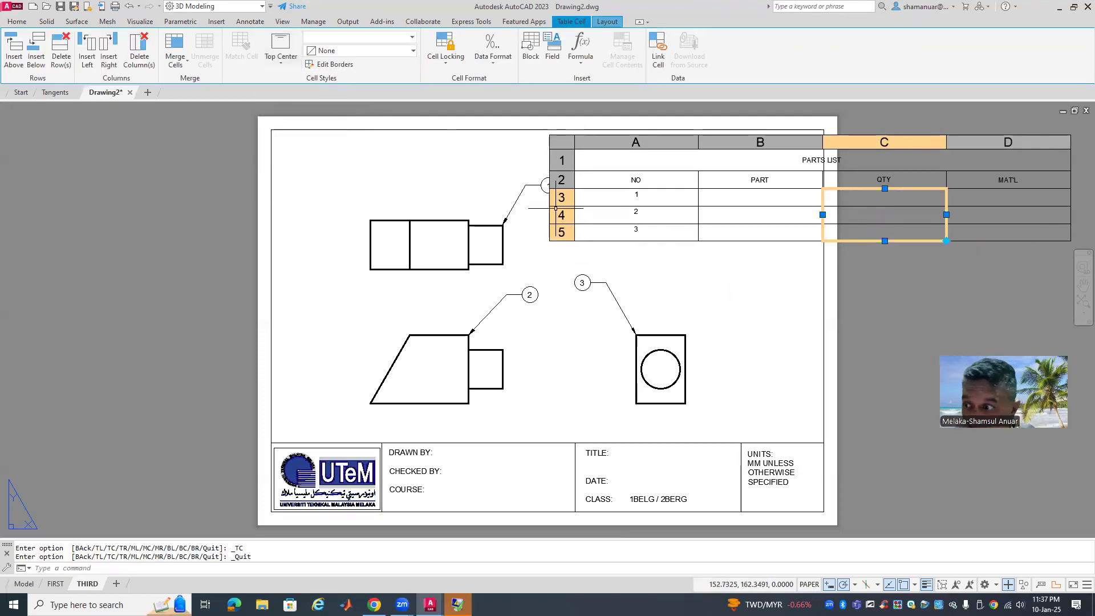
pyautogui.press('Escape')
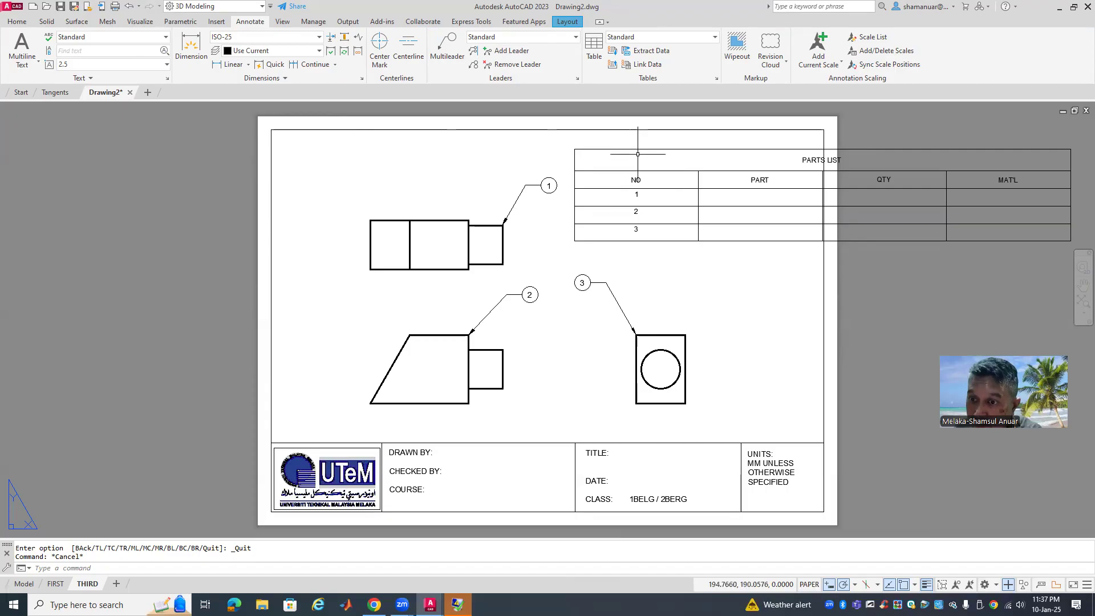
pyautogui.click(659, 165)
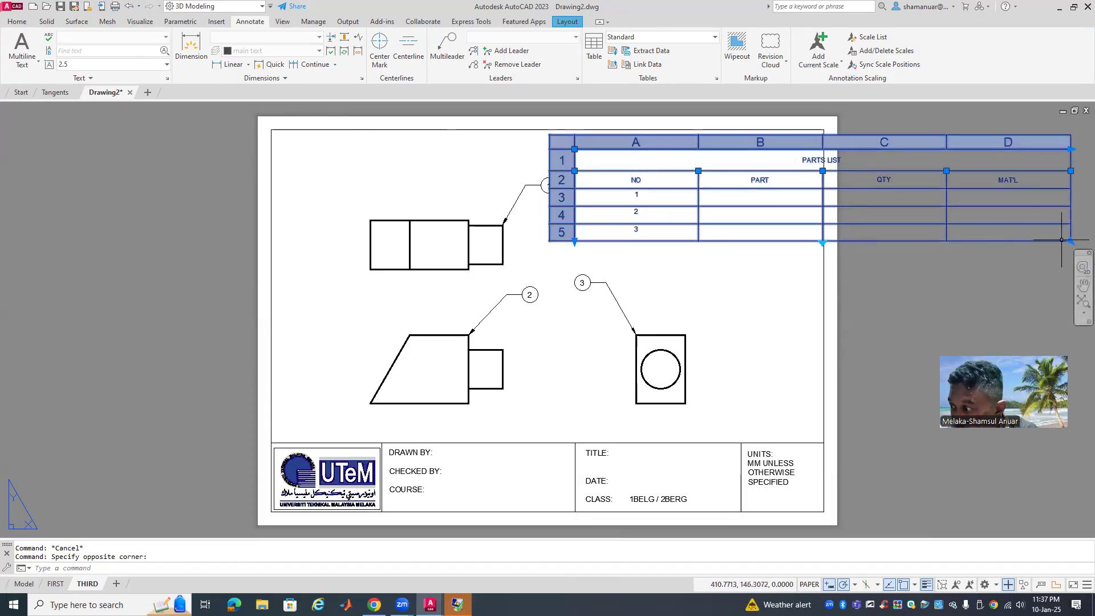
# Pull the table's lower-right grip left so PARTS LIST fits inside the top-right border
pyautogui.click(1071, 241)
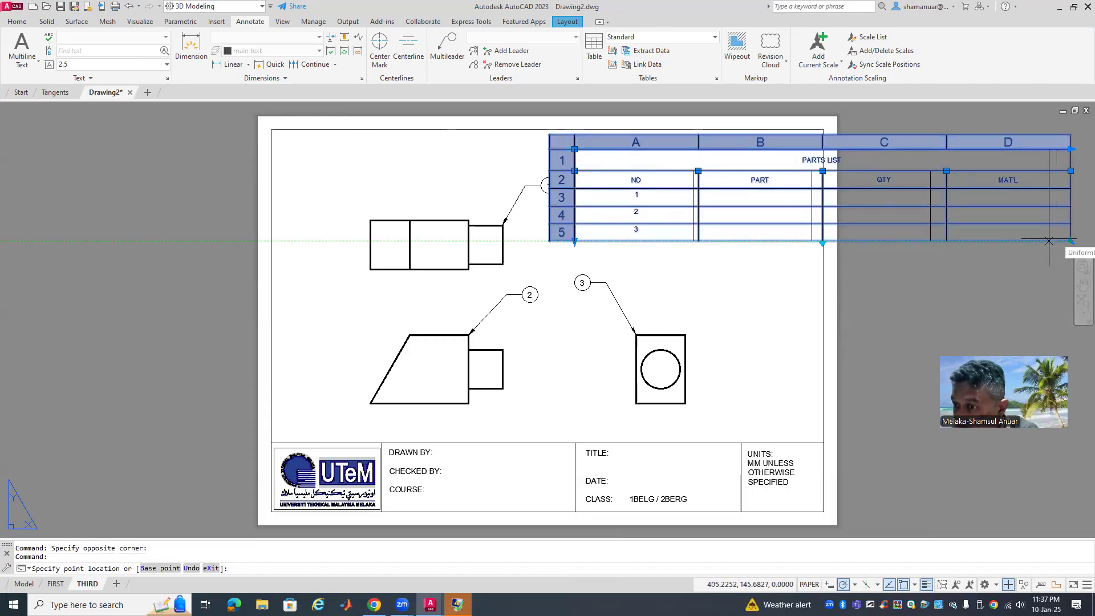
pyautogui.click(825, 259)
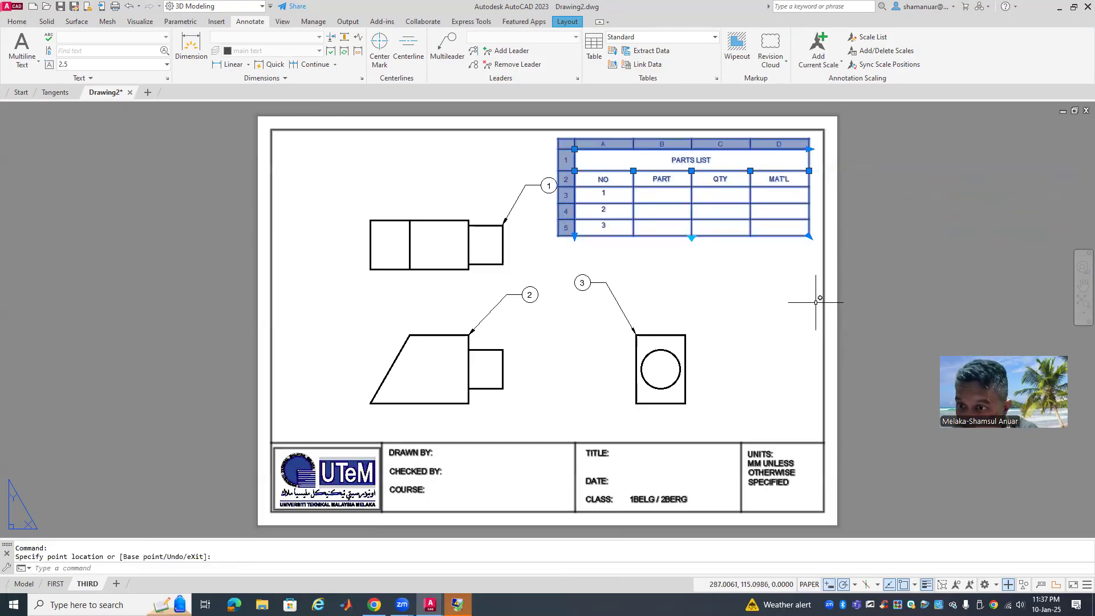
pyautogui.press('Escape')
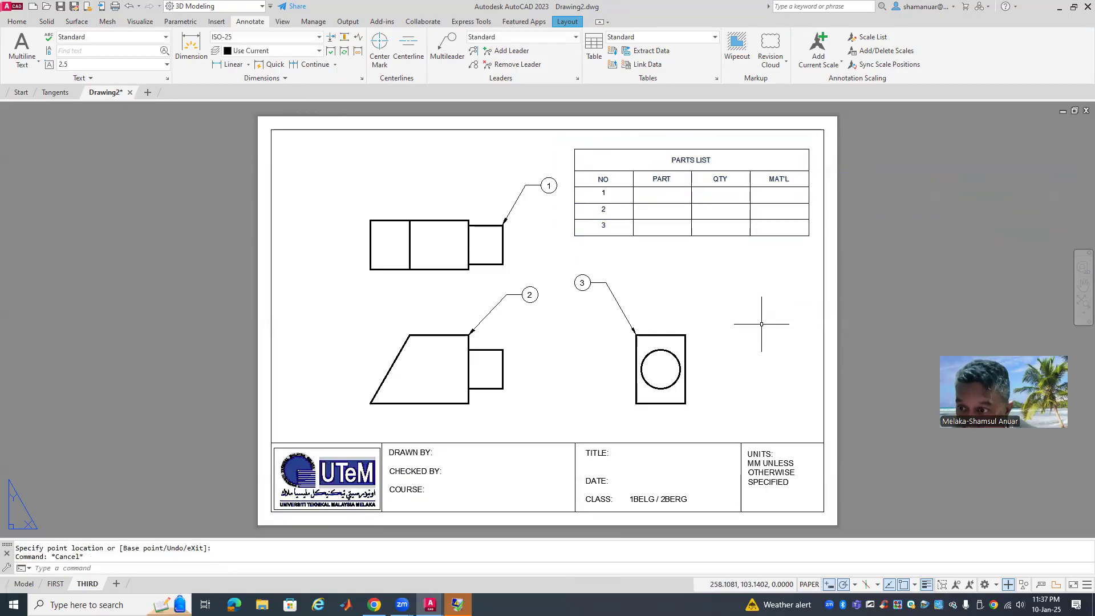